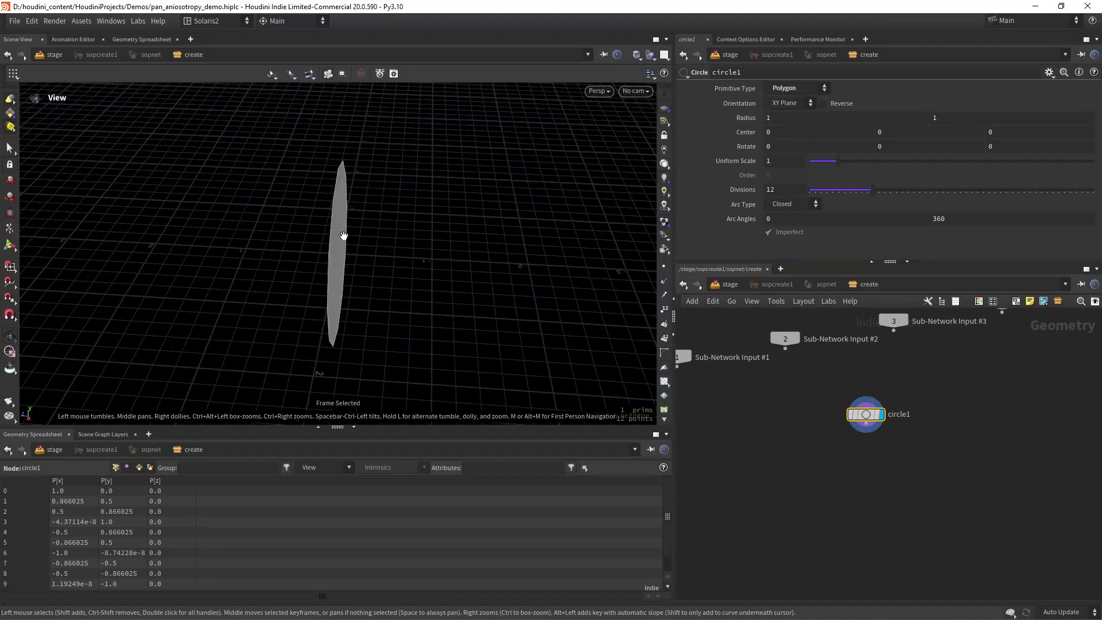
- Orient the circle in the ZX Plane and enable Reverse
{"action": "right_click_drag", "start_coordinate": [410, 231], "coordinate": [377, 243]}
{"action": "left_click_drag", "start_coordinate": [377, 243], "coordinate": [454, 221]}
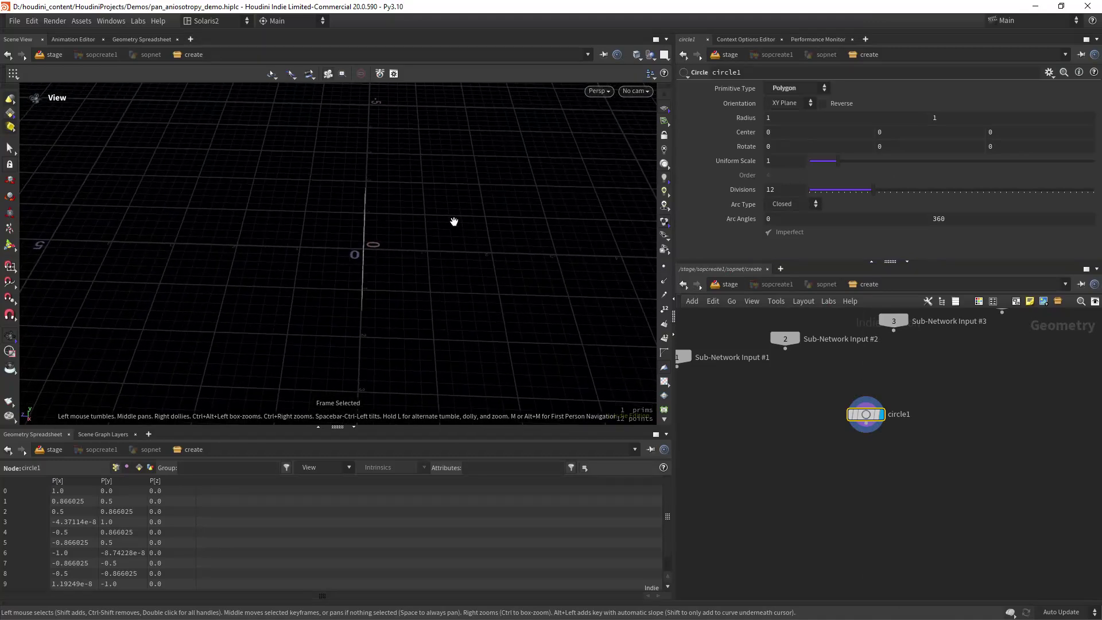
{"action": "left_click", "coordinate": [789, 104]}
{"action": "left_click", "coordinate": [791, 138]}
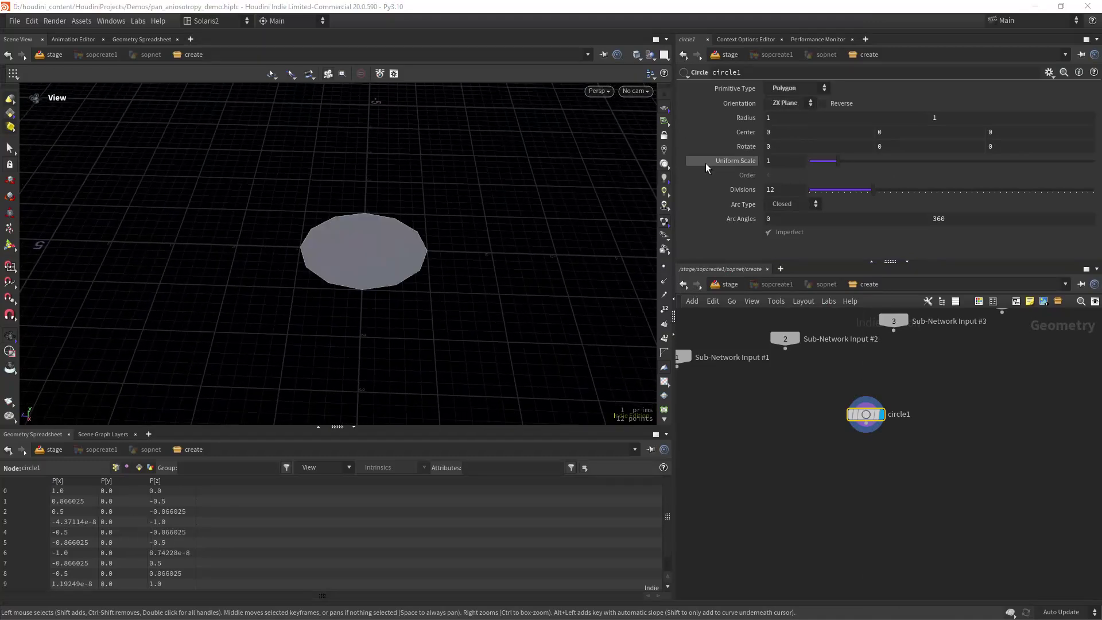
{"action": "left_click", "coordinate": [823, 103]}
{"action": "left_click_drag", "start_coordinate": [381, 254], "coordinate": [504, 227]}
- Set the circle's divisions to 64
{"action": "left_click", "coordinate": [782, 191]}
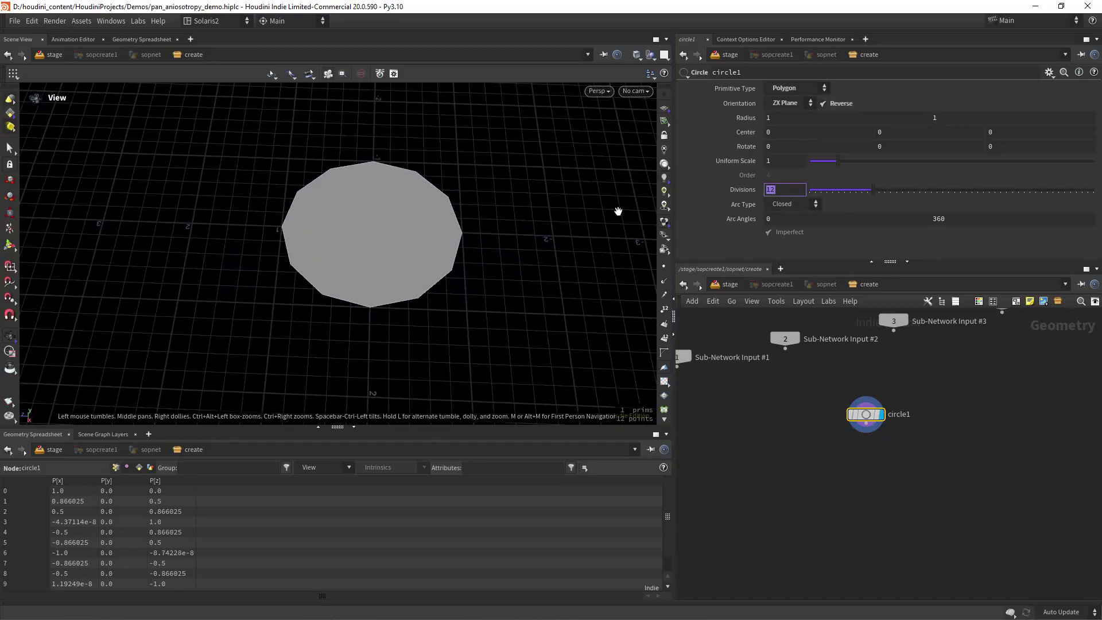
{"action": "key", "text": "Return"}
{"action": "left_click_drag", "start_coordinate": [356, 266], "coordinate": [422, 244]}
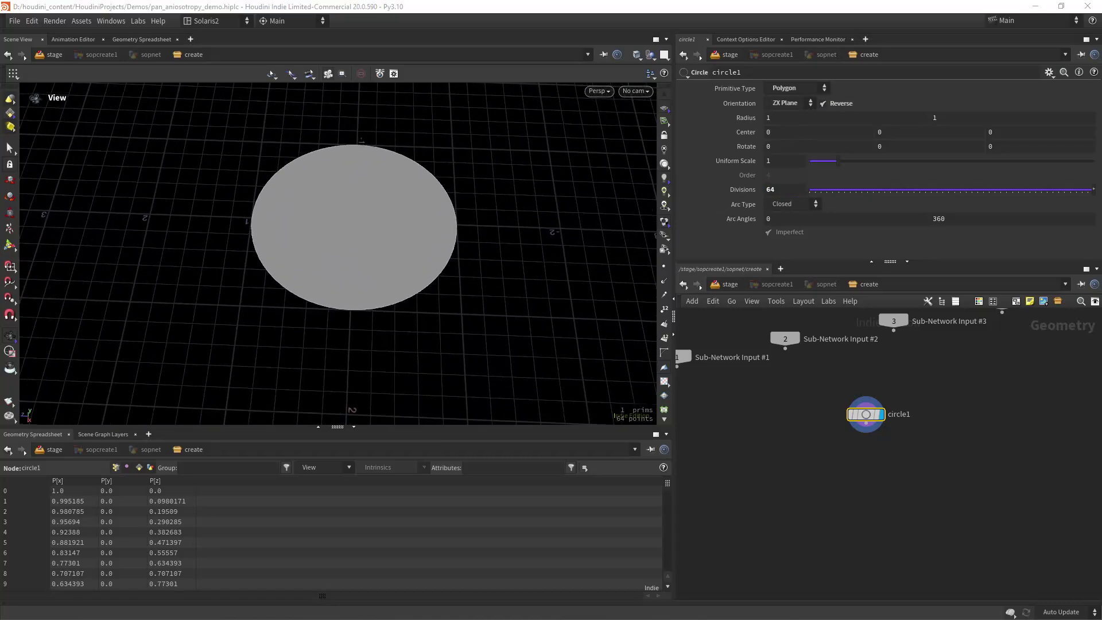
- Add a PolyExtrude node fed by circle1 and make it the displayed node
{"action": "middle_click_drag", "start_coordinate": [876, 446], "coordinate": [824, 437]}
{"action": "key", "text": "Tab"}
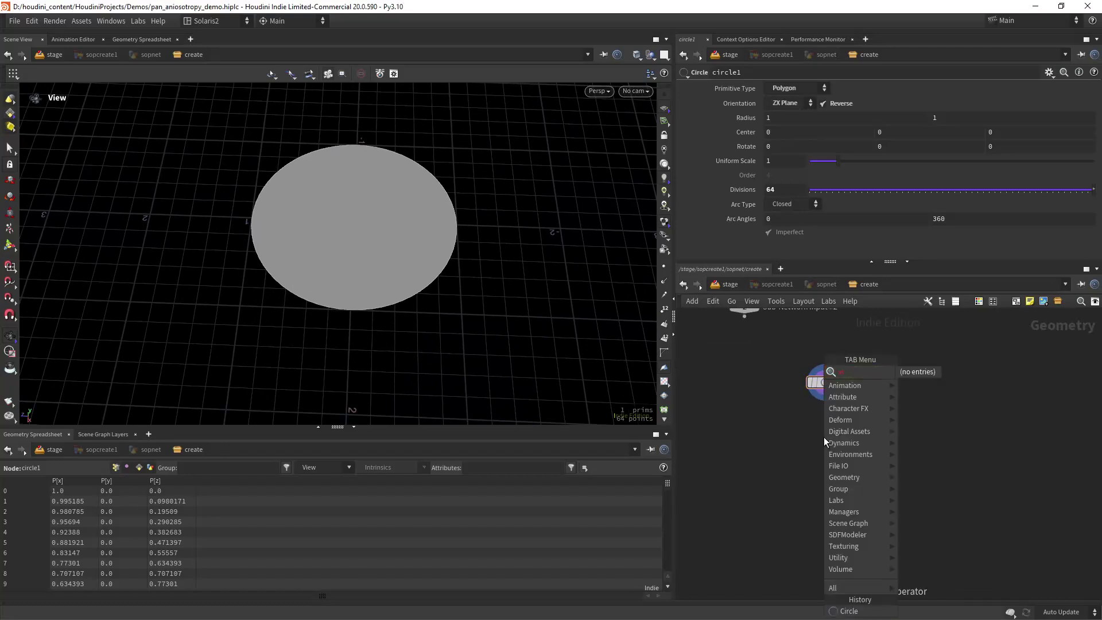
{"action": "key", "text": "BackSpace"}
{"action": "type", "text": "extru"}
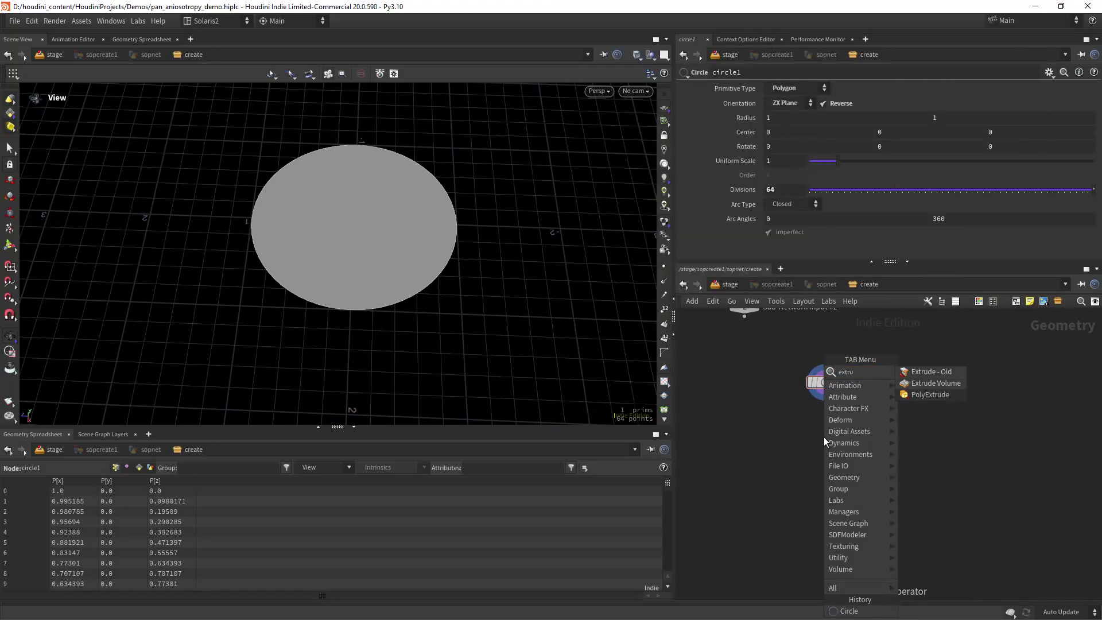
{"action": "key", "text": "Down"}
{"action": "key", "text": "Return"}
{"action": "left_click", "coordinate": [824, 438]}
{"action": "left_click_drag", "start_coordinate": [825, 391], "coordinate": [819, 429]}
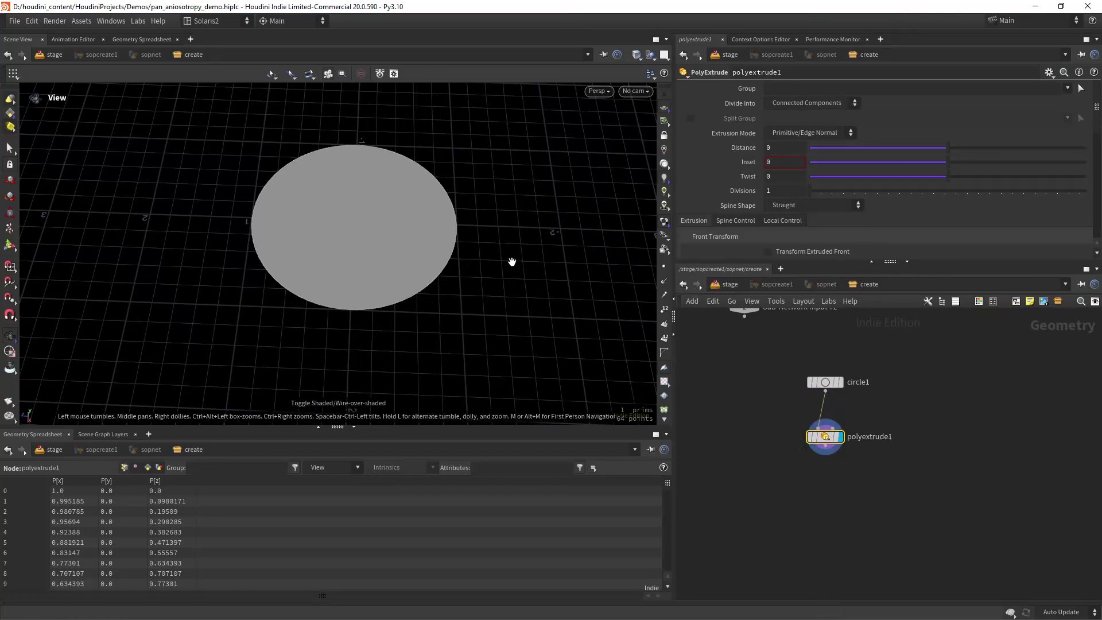
- Set polyextrude1's inset to about 0.647 and enable its front group output as extrudeFront
{"action": "left_click_drag", "start_coordinate": [949, 168], "coordinate": [982, 168]}
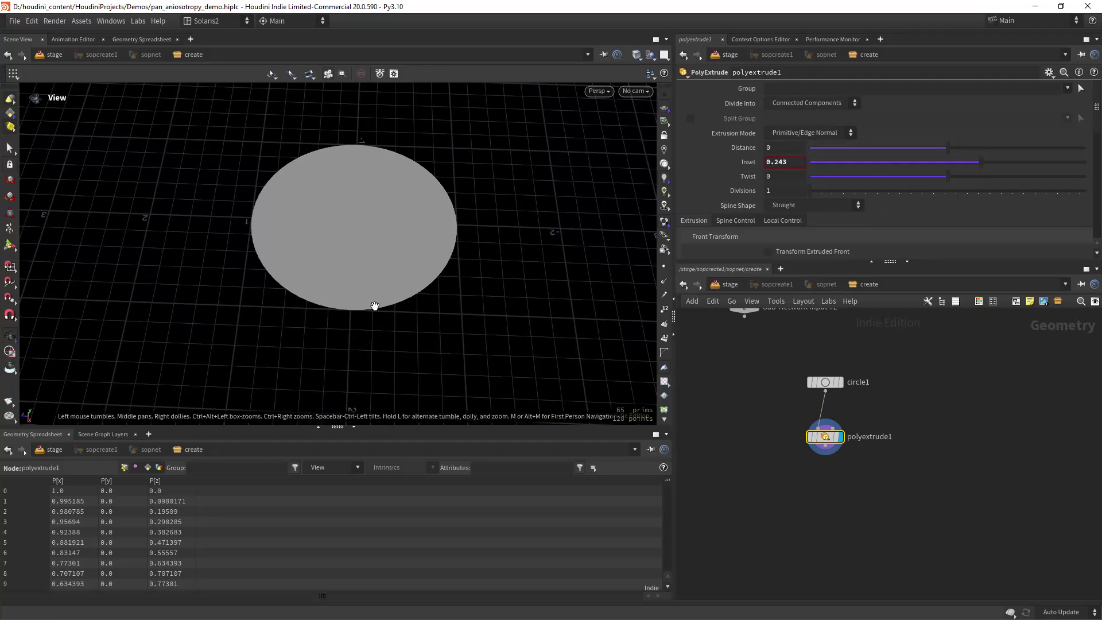
{"action": "left_click_drag", "start_coordinate": [980, 163], "coordinate": [1037, 163]}
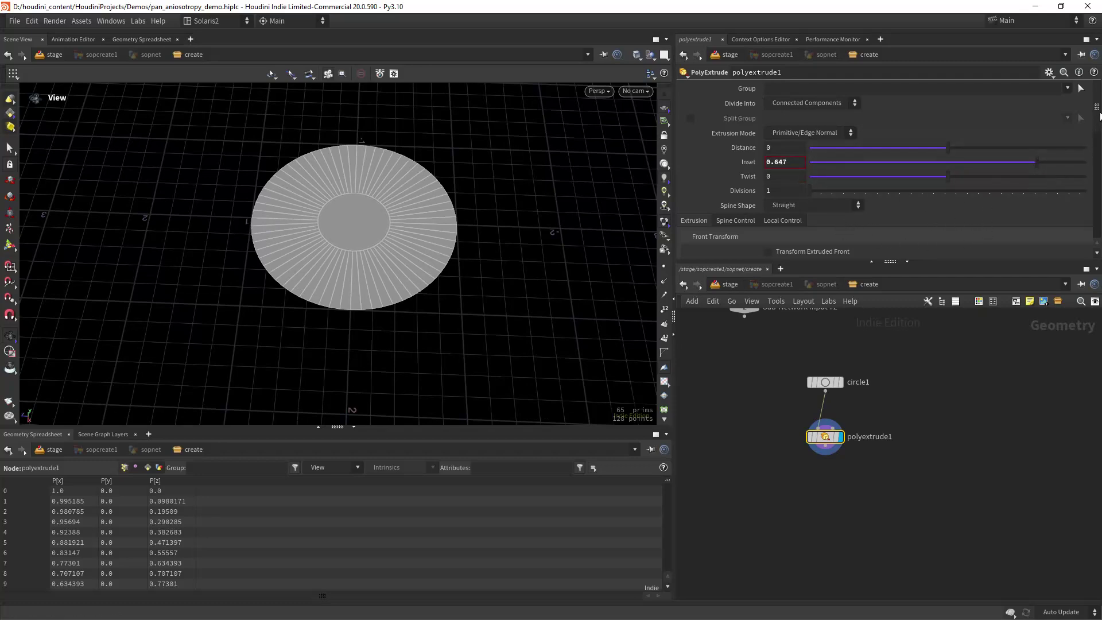
{"action": "scroll", "coordinate": [1044, 185], "scroll_direction": "down", "scroll_amount": 5}
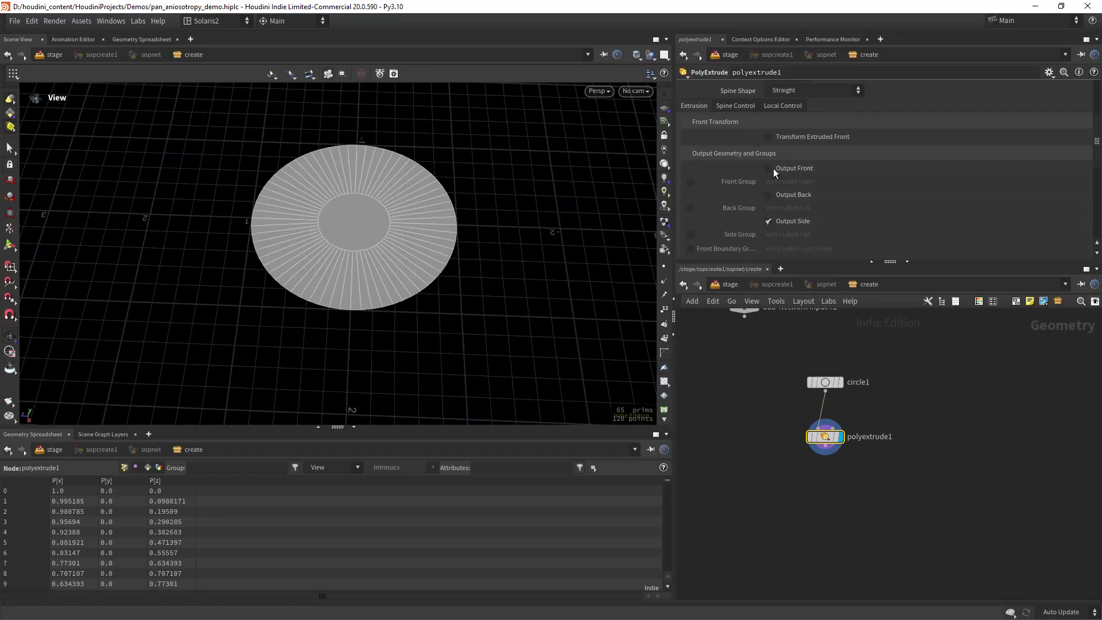
{"action": "left_click", "coordinate": [690, 181]}
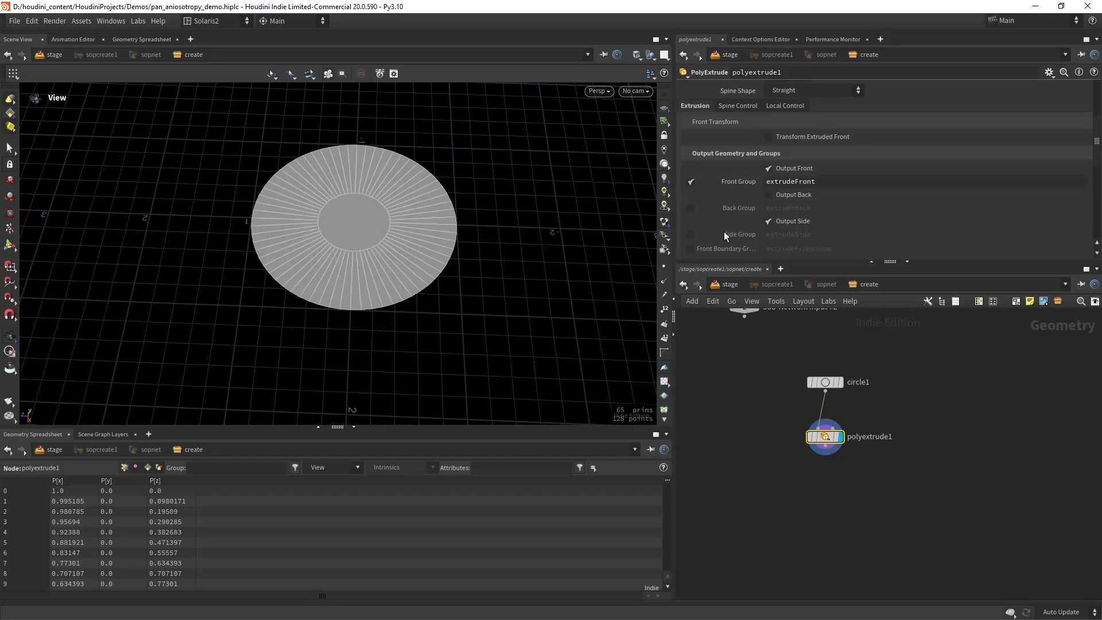
- Add a second PolyExtrude node fed by polyextrude1 and make it the displayed node
{"action": "middle_click_drag", "start_coordinate": [827, 515], "coordinate": [785, 453]}
{"action": "scroll", "coordinate": [784, 452], "scroll_direction": "up", "scroll_amount": 1}
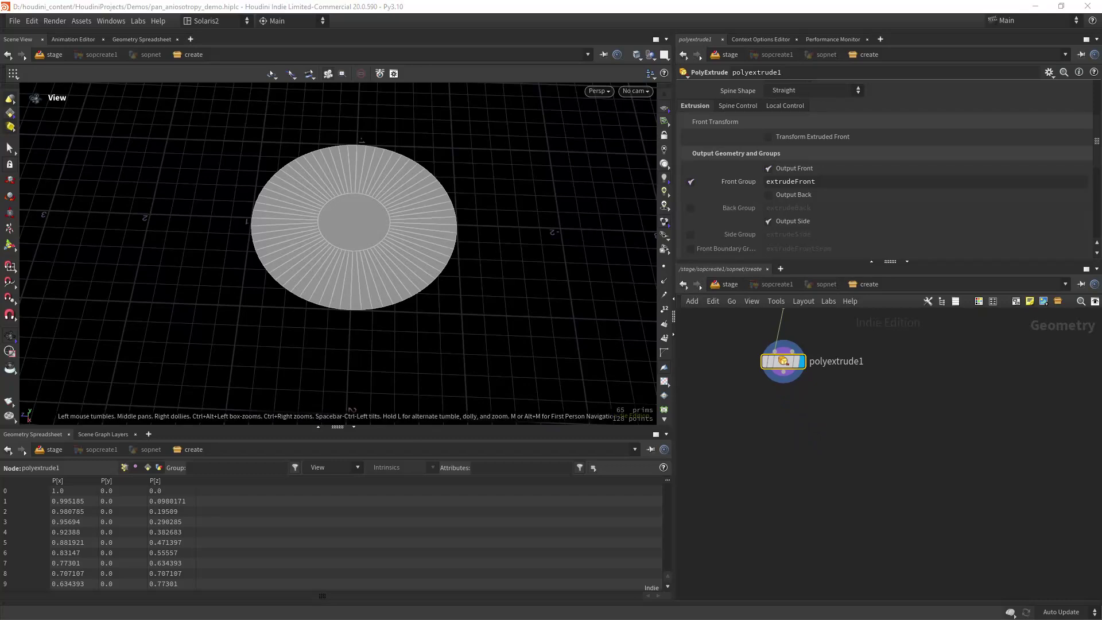
{"action": "key", "text": "Tab"}
{"action": "type", "text": "extru"}
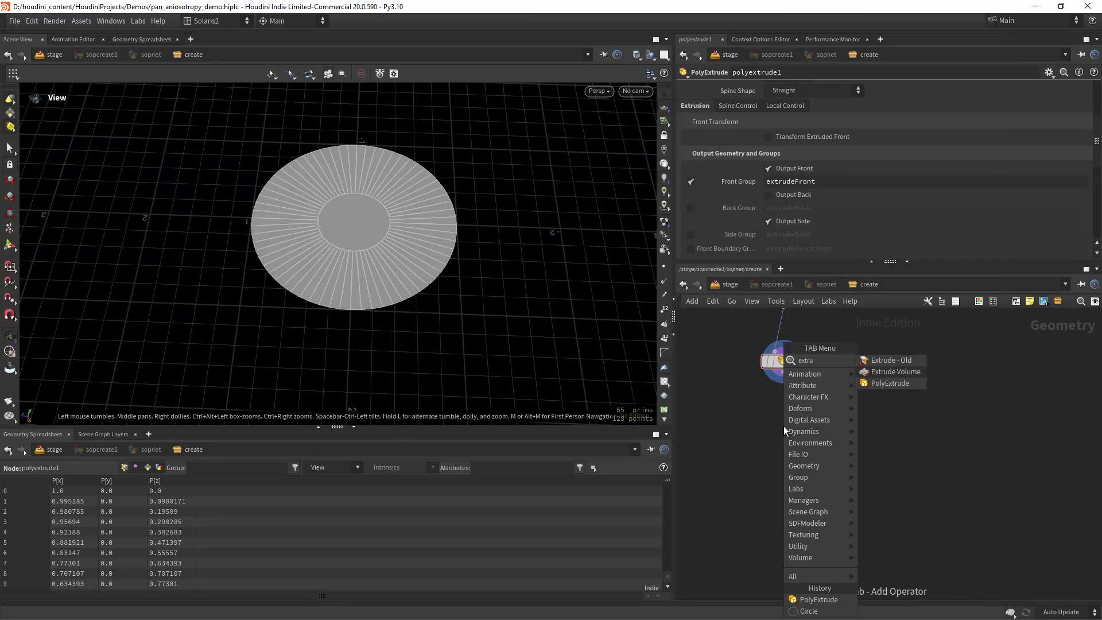
{"action": "key", "text": "Return"}
{"action": "left_click", "coordinate": [783, 426]}
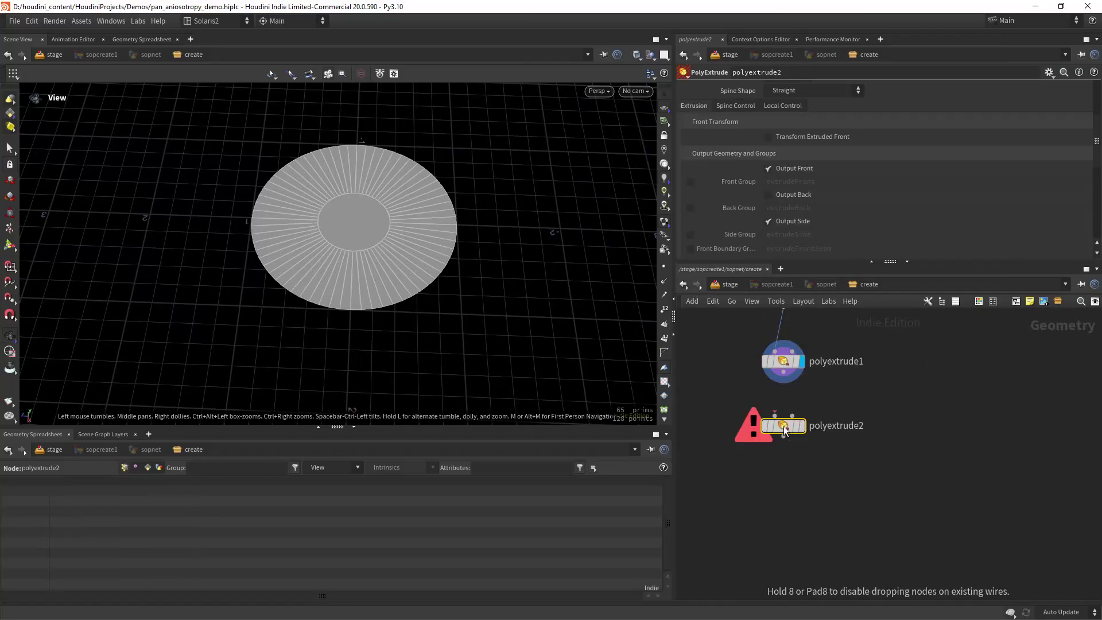
{"action": "left_click", "coordinate": [800, 425]}
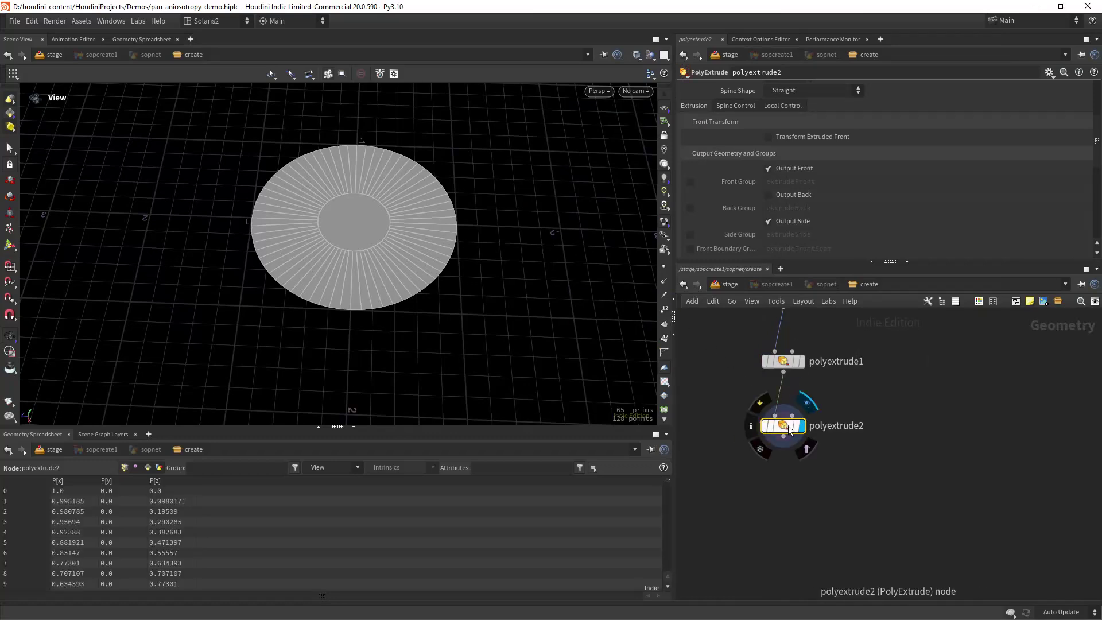
- Limit polyextrude2 to the extrudeFront group, with a distance of about 0.784 and an inset of about 0.102
{"action": "left_click_drag", "start_coordinate": [1097, 141], "coordinate": [1097, 105]}
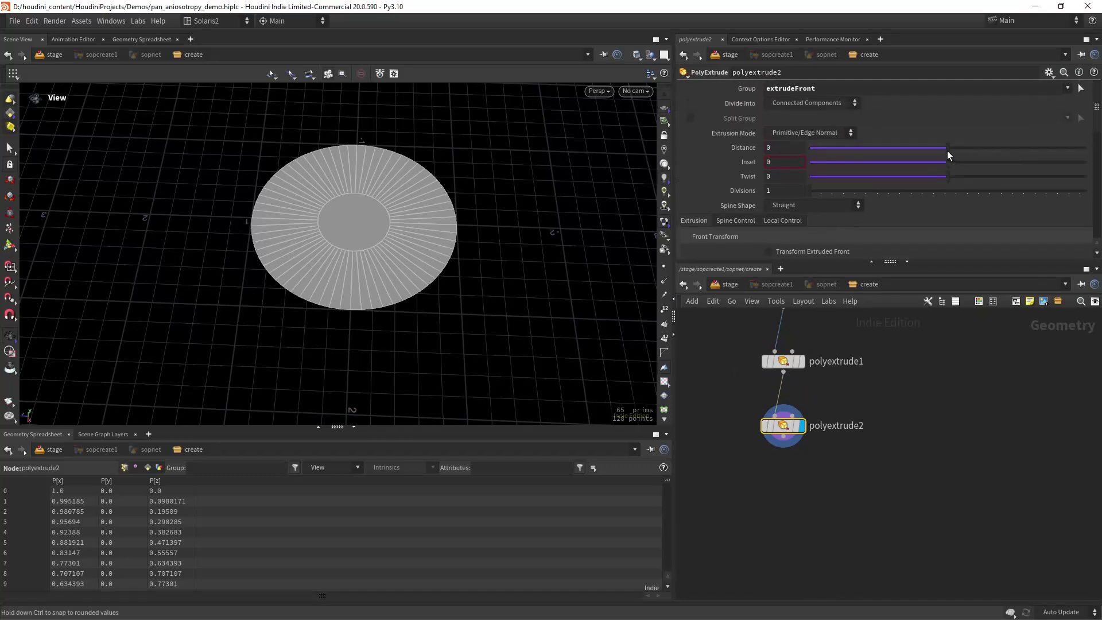
{"action": "left_click_drag", "start_coordinate": [947, 148], "coordinate": [1057, 148]}
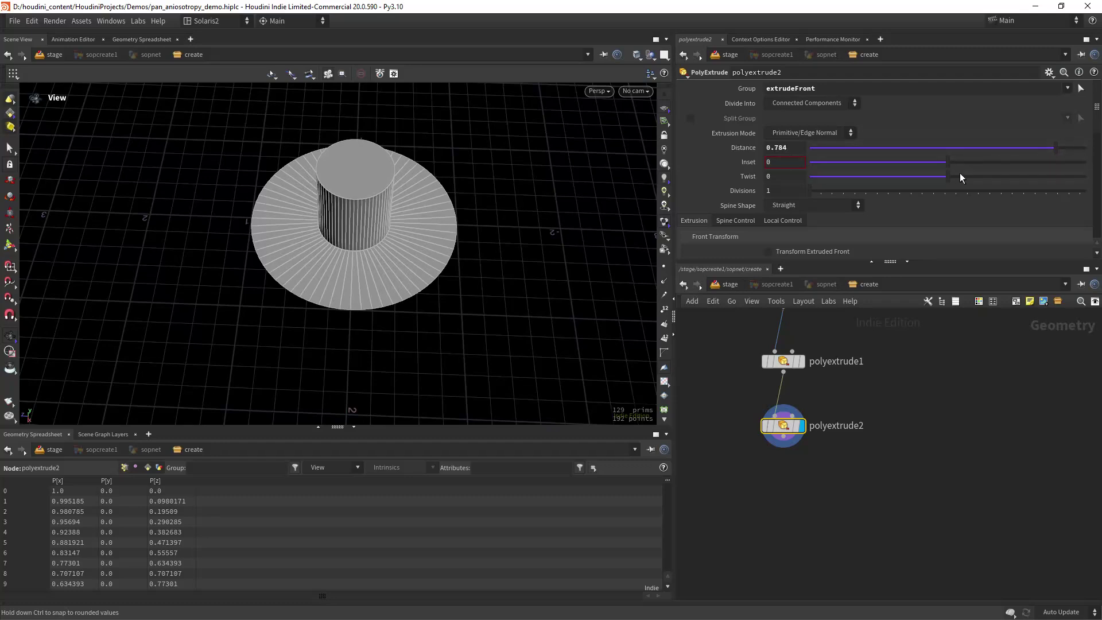
{"action": "left_click_drag", "start_coordinate": [948, 162], "coordinate": [962, 164]}
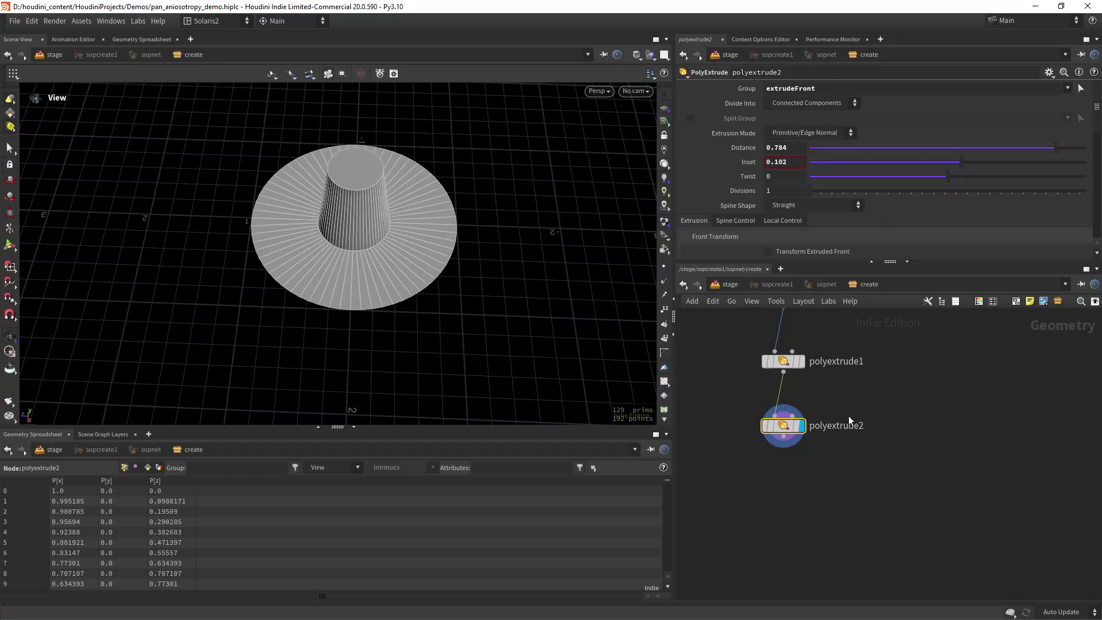
- Add a Labs Fast Group Unshared node after polyextrude2, display it, and set its group type to Edges
{"action": "middle_click_drag", "start_coordinate": [763, 516], "coordinate": [765, 478]}
{"action": "scroll", "coordinate": [766, 451], "scroll_direction": "up", "scroll_amount": 1}
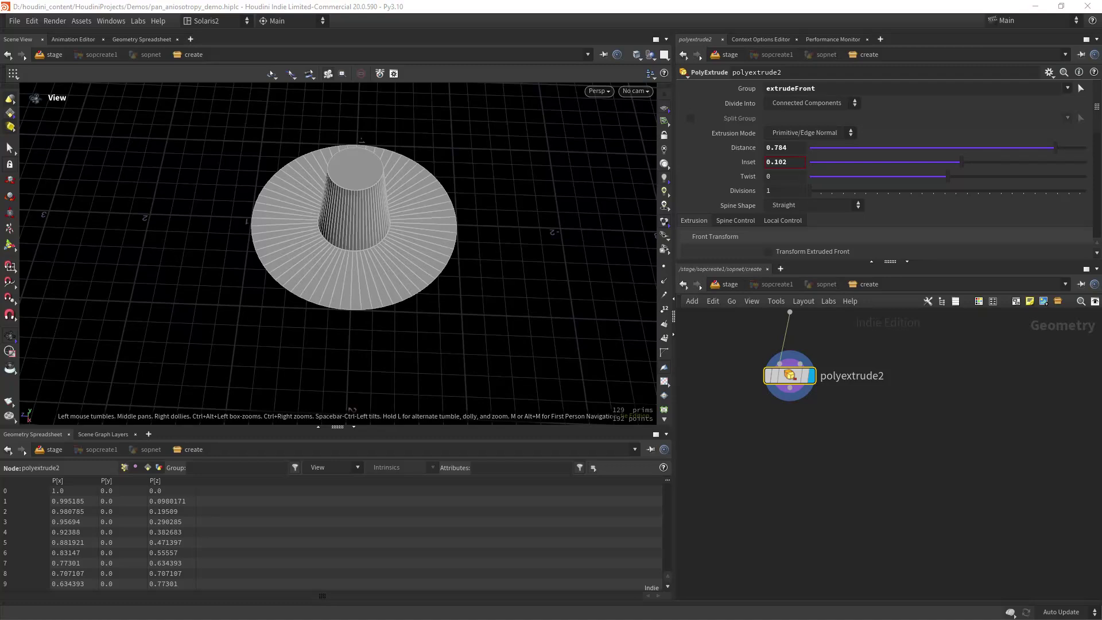
{"action": "key", "text": "Tab"}
{"action": "type", "text": "unsha"}
{"action": "key", "text": "Return"}
{"action": "left_click", "coordinate": [788, 446]}
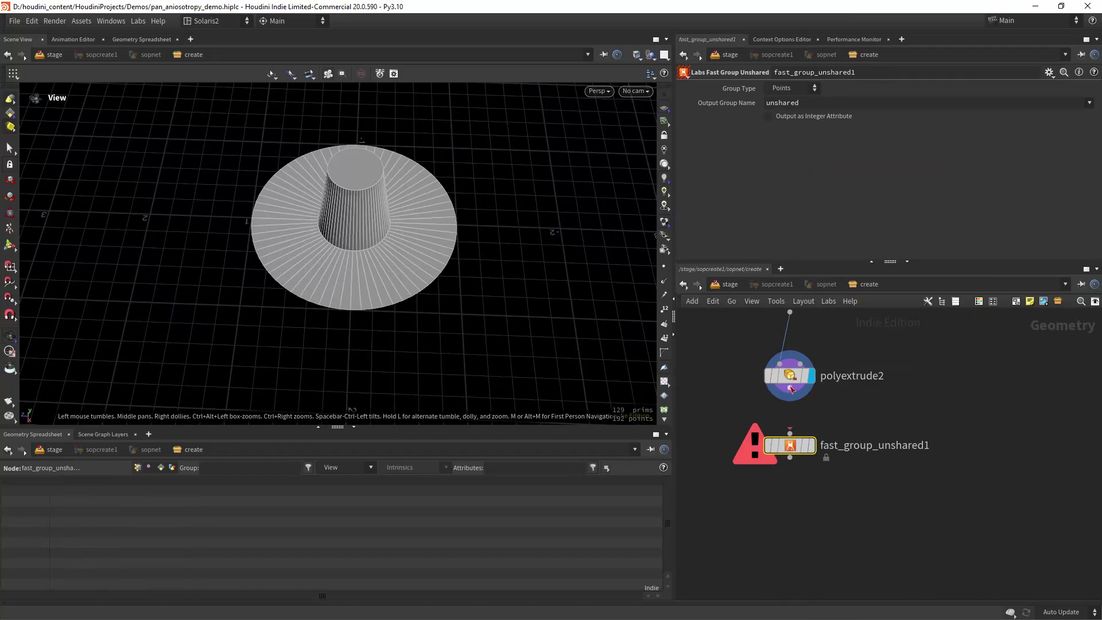
{"action": "left_click_drag", "start_coordinate": [791, 390], "coordinate": [790, 432]}
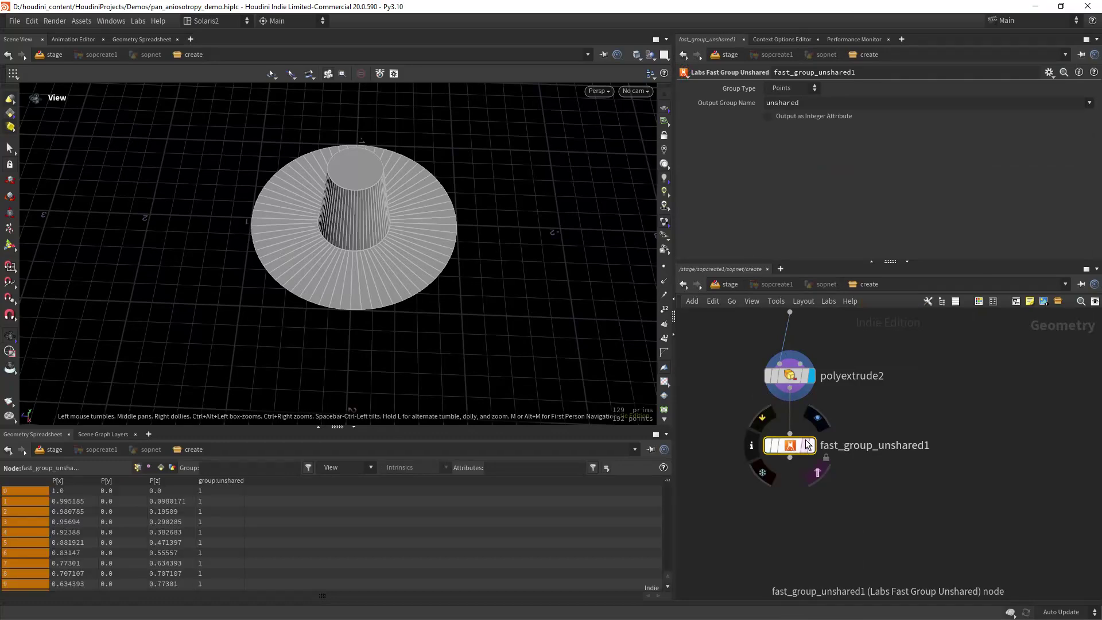
{"action": "left_click", "coordinate": [811, 89]}
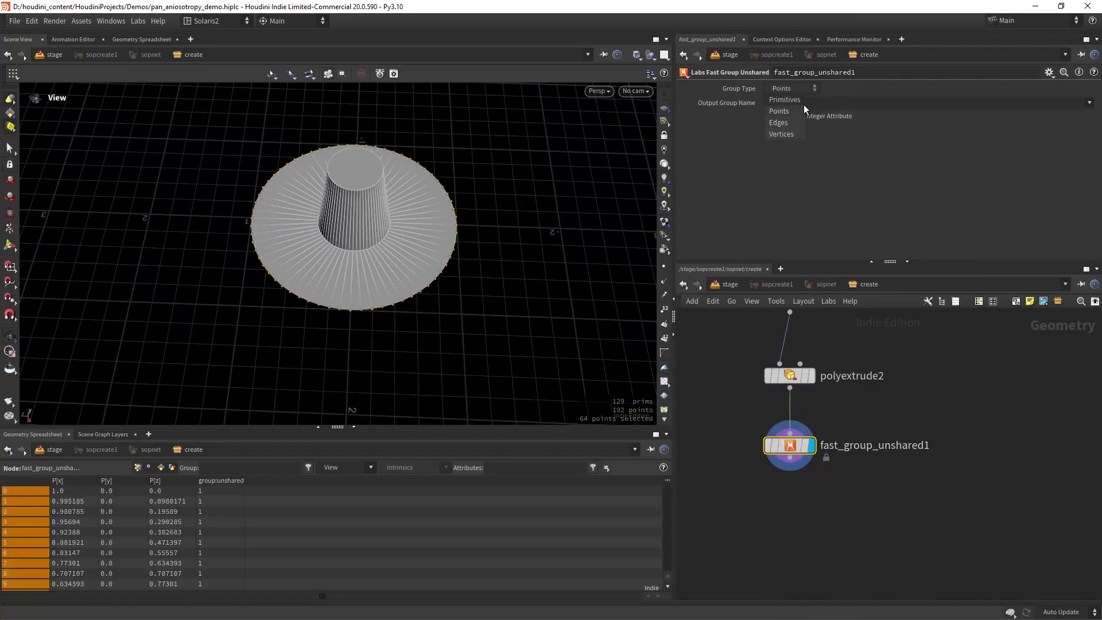
{"action": "left_click", "coordinate": [791, 122]}
- Turn on the display of normals in the viewport
{"action": "middle_click_drag", "start_coordinate": [800, 490], "coordinate": [784, 425]}
{"action": "scroll", "coordinate": [782, 436], "scroll_direction": "up", "scroll_amount": 1}
{"action": "scroll", "coordinate": [782, 437], "scroll_direction": "up", "scroll_amount": 2}
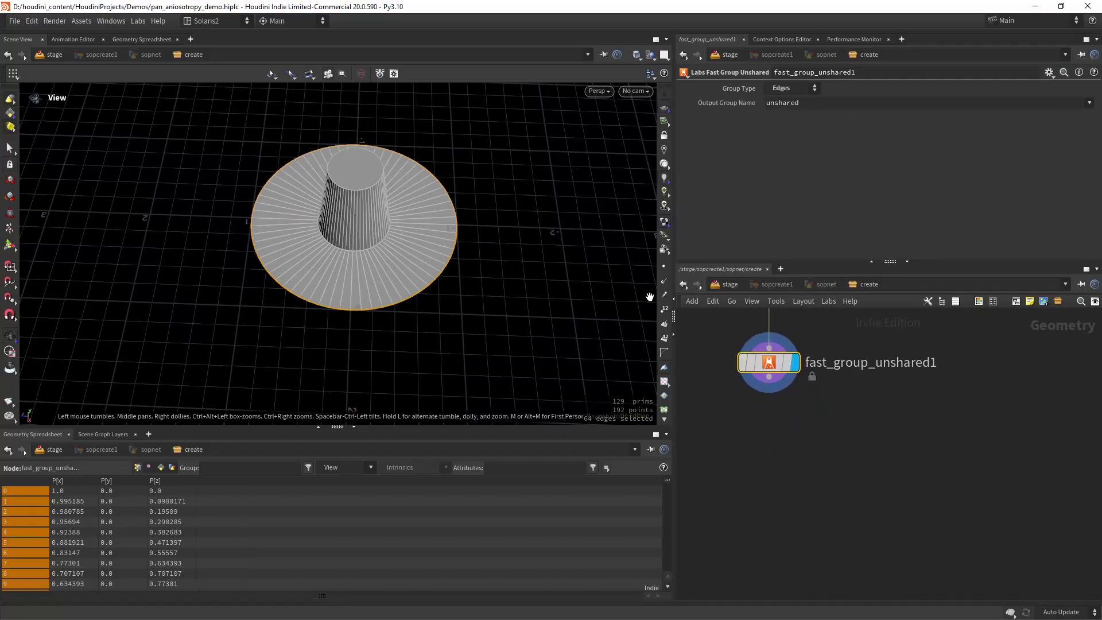
{"action": "left_click", "coordinate": [664, 281]}
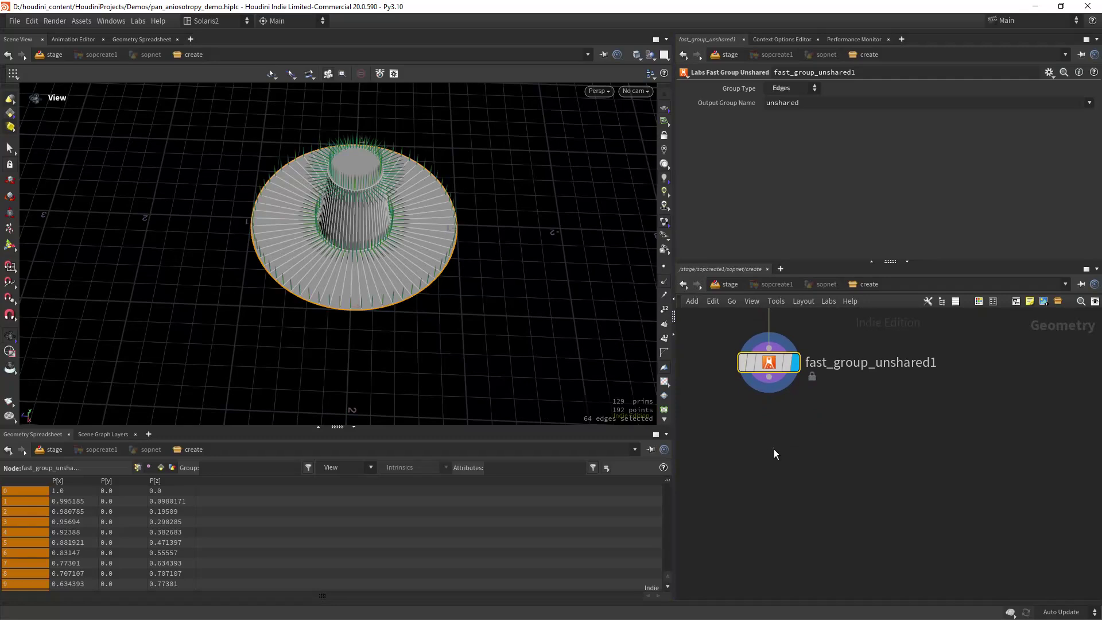
- Add a Normal node after fast_group_unshared1, display it, and set it to add normals to Points
{"action": "key", "text": "Tab"}
{"action": "type", "text": "norm"}
{"action": "key", "text": "Return"}
{"action": "left_click", "coordinate": [760, 459]}
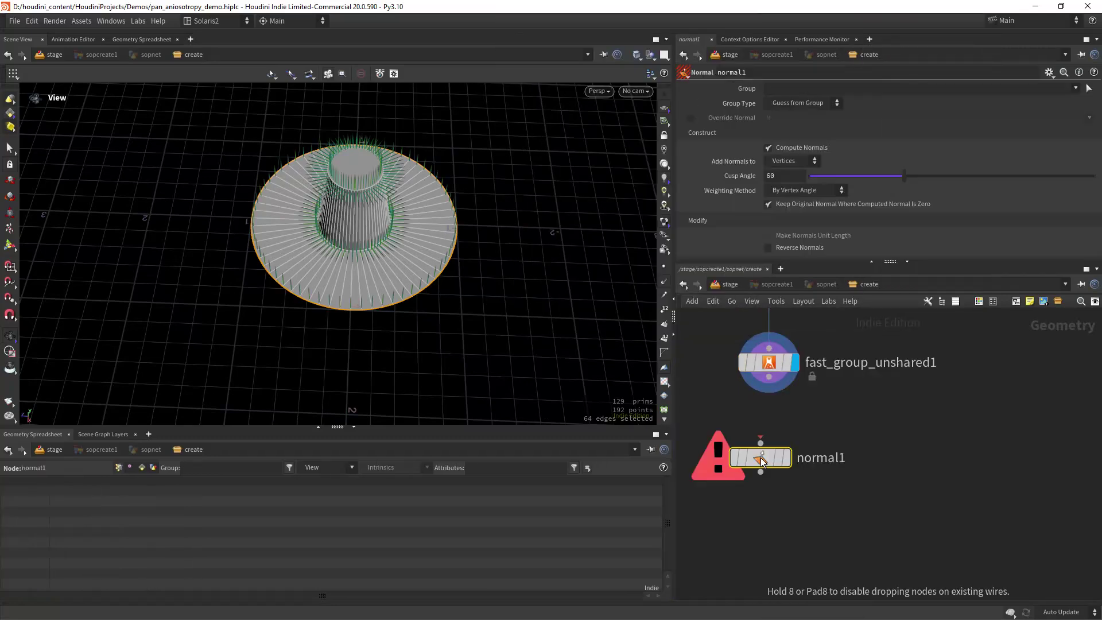
{"action": "left_click_drag", "start_coordinate": [769, 377], "coordinate": [778, 444]}
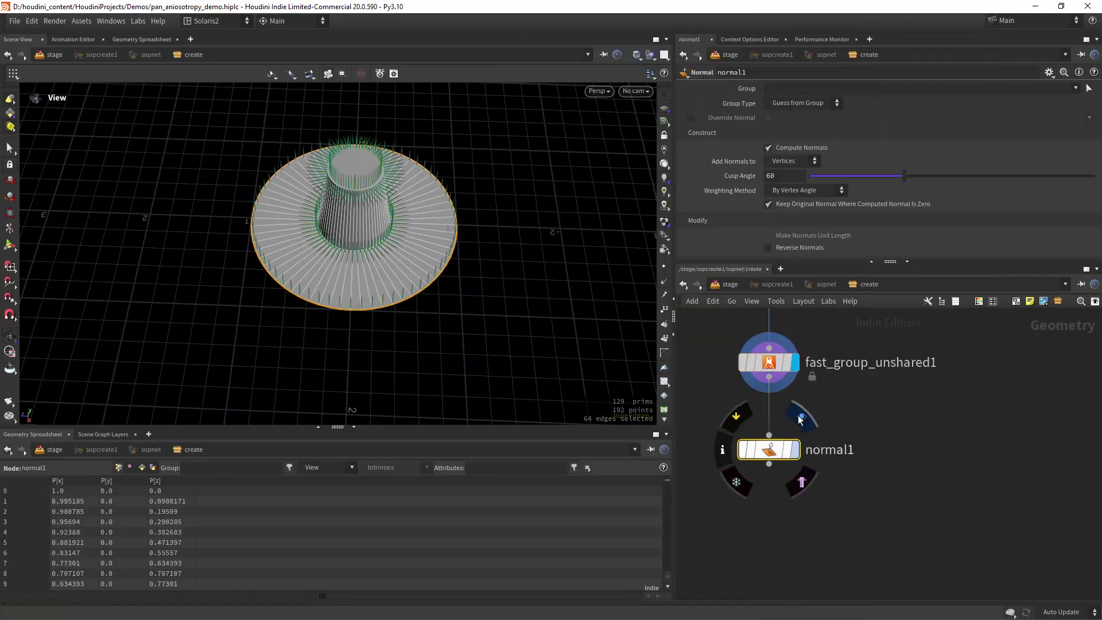
{"action": "left_click", "coordinate": [801, 417]}
{"action": "left_click", "coordinate": [794, 161]}
{"action": "left_click", "coordinate": [785, 173]}
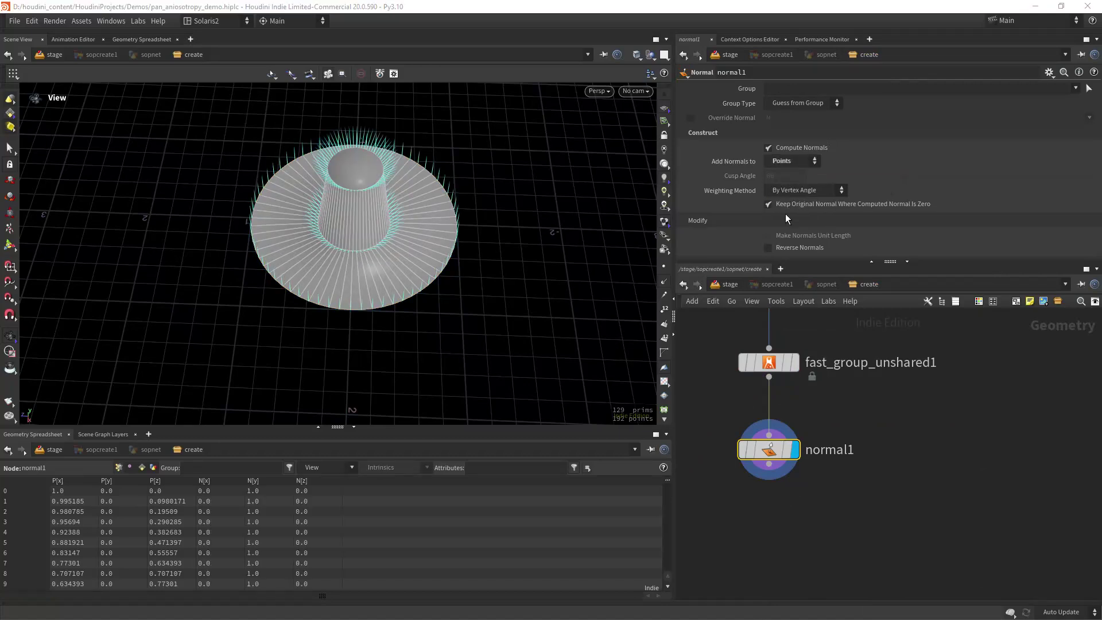
- Examine the point normals around the extruded disc from several angles
{"action": "middle_click_drag", "start_coordinate": [832, 477], "coordinate": [816, 428]}
{"action": "scroll", "coordinate": [797, 451], "scroll_direction": "up", "scroll_amount": 2}
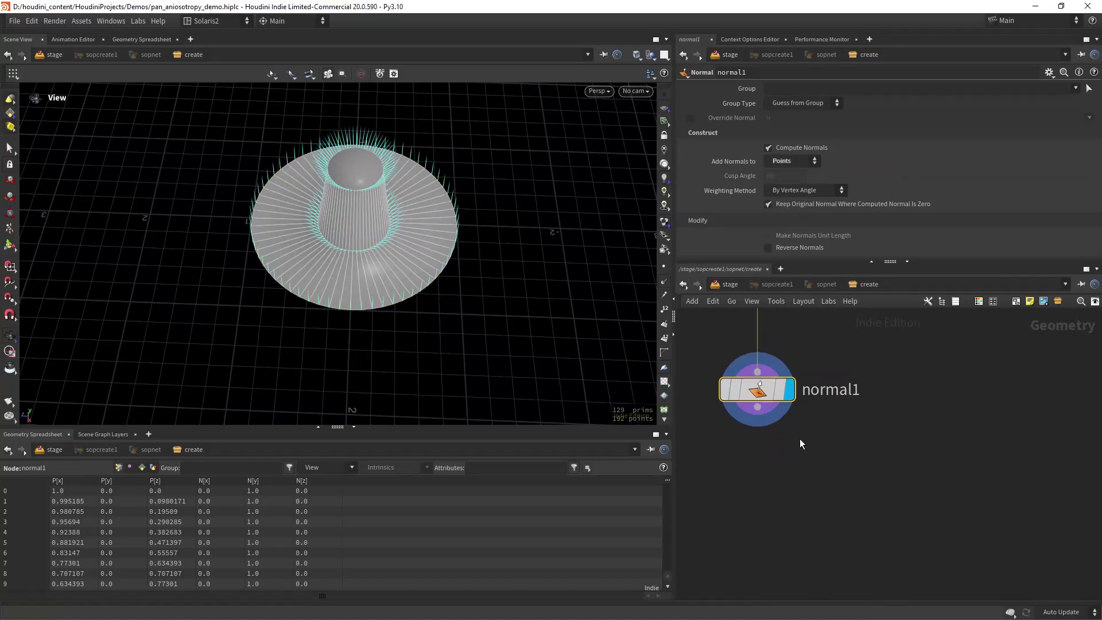
{"action": "left_click_drag", "start_coordinate": [541, 292], "coordinate": [460, 260]}
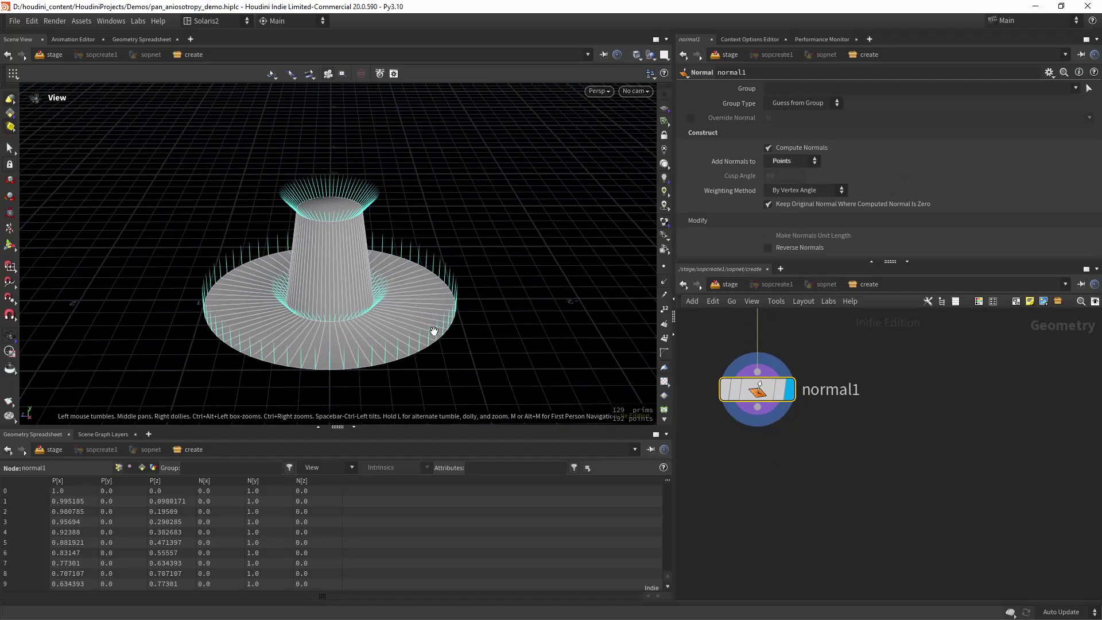
{"action": "right_click_drag", "start_coordinate": [468, 285], "coordinate": [396, 287]}
{"action": "left_click_drag", "start_coordinate": [396, 287], "coordinate": [433, 285]}
{"action": "mouse_move", "coordinate": [432, 285]}
{"action": "right_mouse_down"}
{"action": "mouse_move", "coordinate": [440, 259]}
{"action": "mouse_move", "coordinate": [430, 282]}
{"action": "right_mouse_up"}
{"action": "left_click_drag", "start_coordinate": [430, 282], "coordinate": [488, 253]}
- Add an Orientation Along Curve node after normal1 and make it the displayed node
{"action": "middle_click_drag", "start_coordinate": [788, 439], "coordinate": [787, 411]}
{"action": "left_click", "coordinate": [753, 449]}
{"action": "key", "text": "Tab"}
{"action": "type", "text": "orie"}
{"action": "key", "text": "Down"}
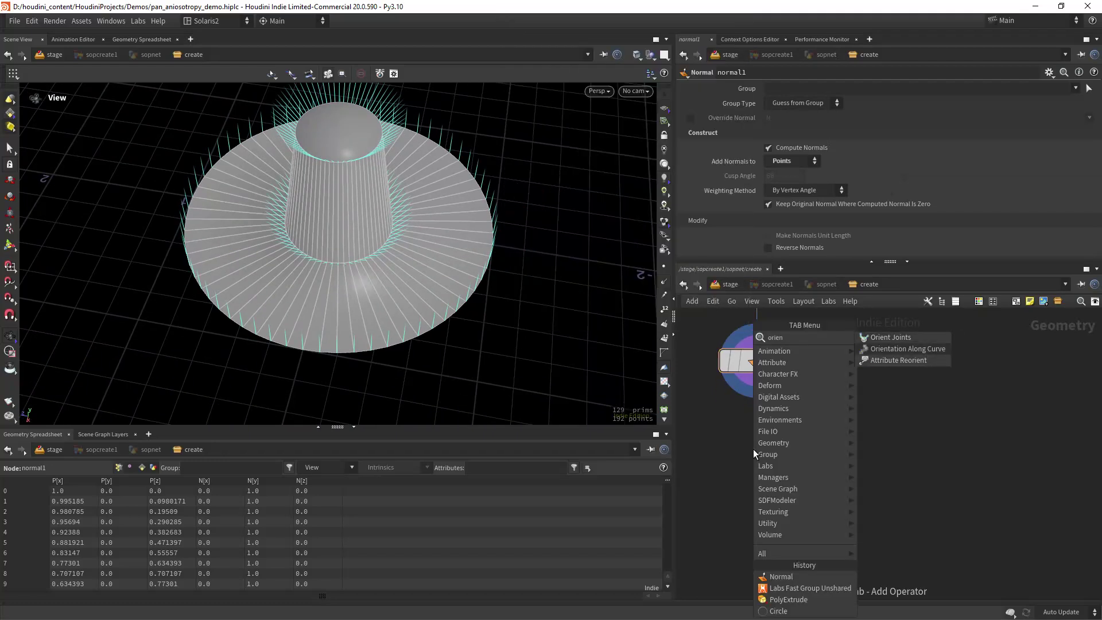
{"action": "key", "text": "Return"}
{"action": "left_click", "coordinate": [753, 449]}
{"action": "left_click", "coordinate": [754, 454]}
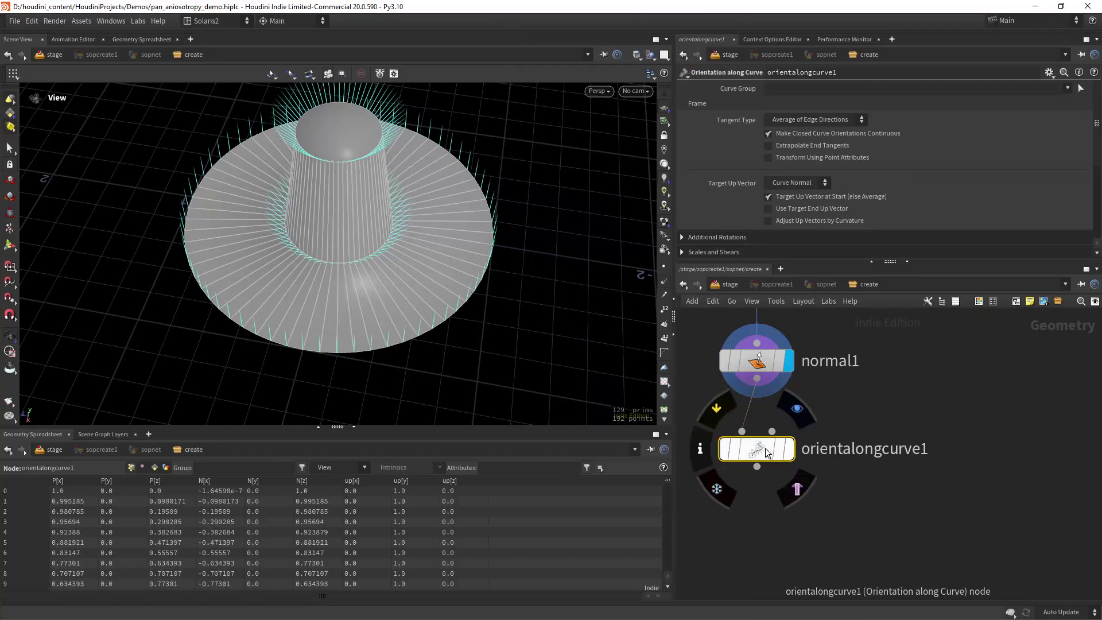
{"action": "left_click", "coordinate": [790, 415]}
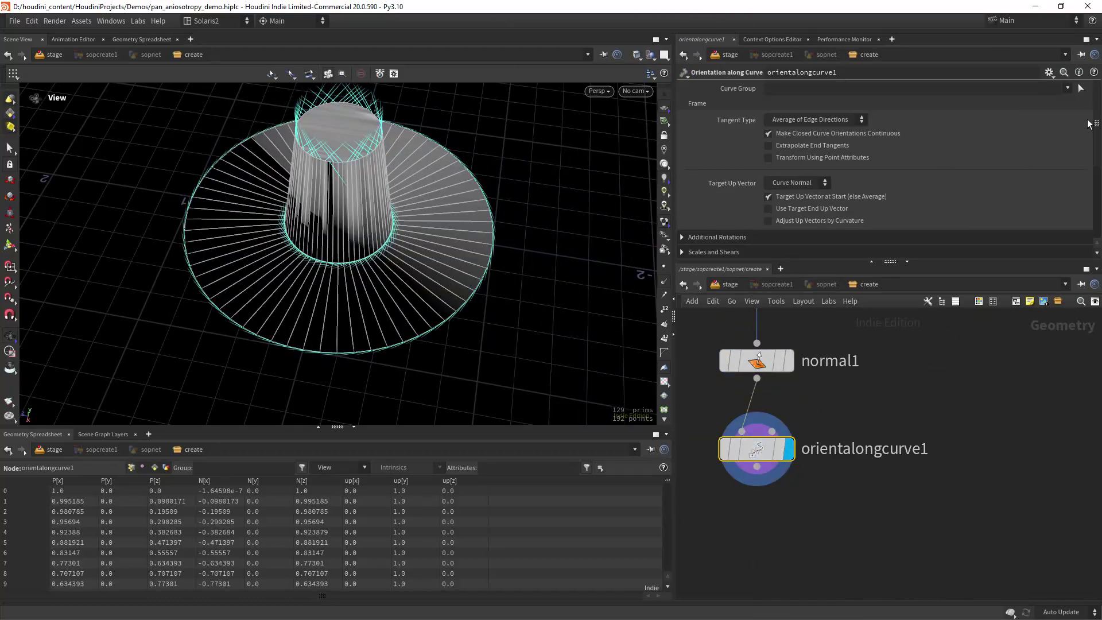
- Make orientalongcurve1 output only the X axis, stored in the attribute N, with the tangent and Y axis outputs disabled
{"action": "scroll", "coordinate": [919, 172], "scroll_direction": "down", "scroll_amount": 3}
{"action": "left_click", "coordinate": [691, 238]}
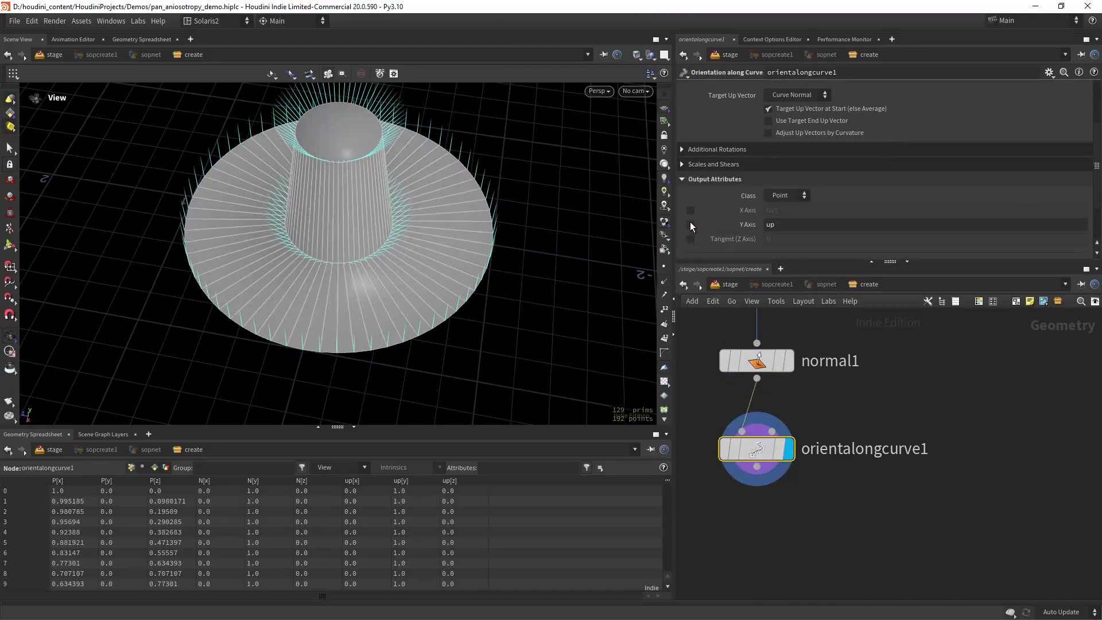
{"action": "left_click", "coordinate": [691, 224]}
{"action": "left_click", "coordinate": [691, 210]}
{"action": "double_click", "coordinate": [772, 210]}
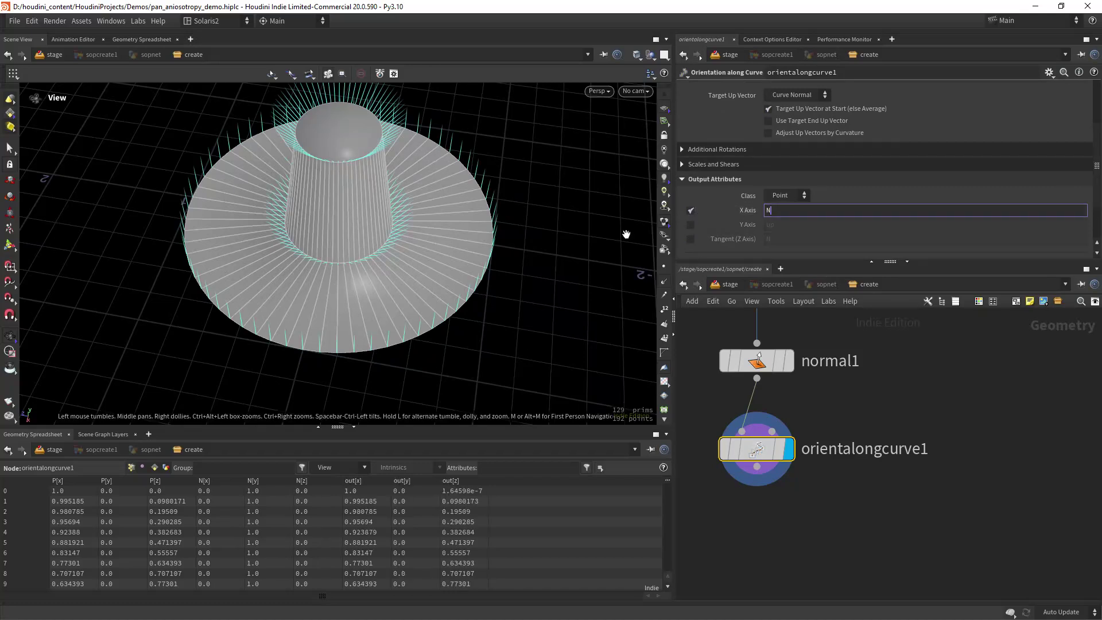
{"action": "type", "text": "N"}
{"action": "key", "text": "Return"}
{"action": "left_click_drag", "start_coordinate": [450, 270], "coordinate": [420, 298]}
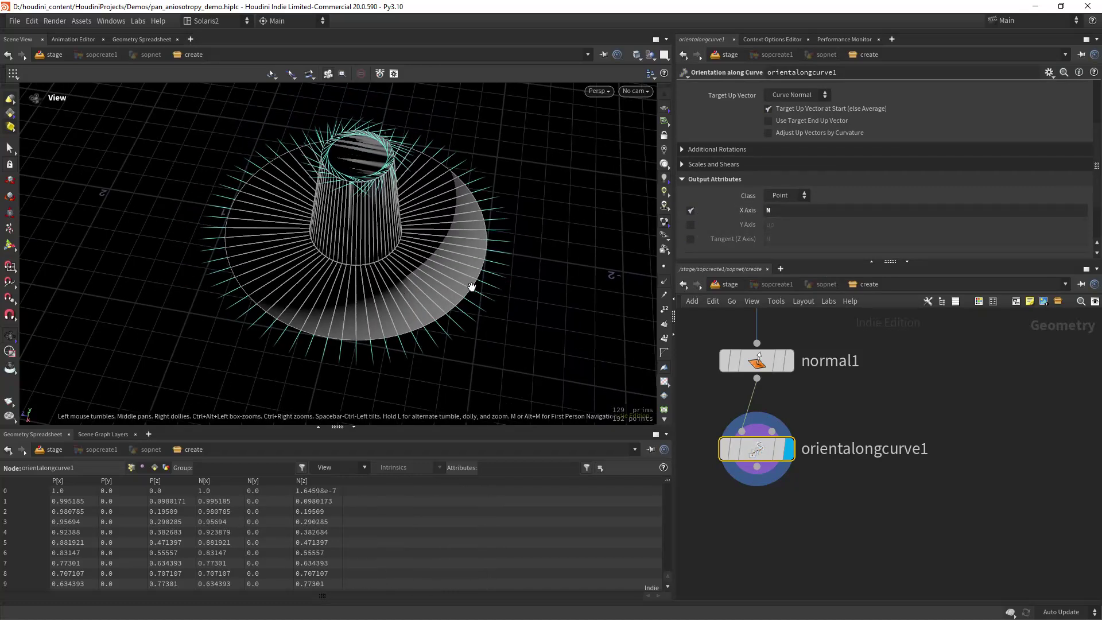
- Rename orientalongcurve1's X Axis output attribute to N2
{"action": "left_click", "coordinate": [785, 214]}
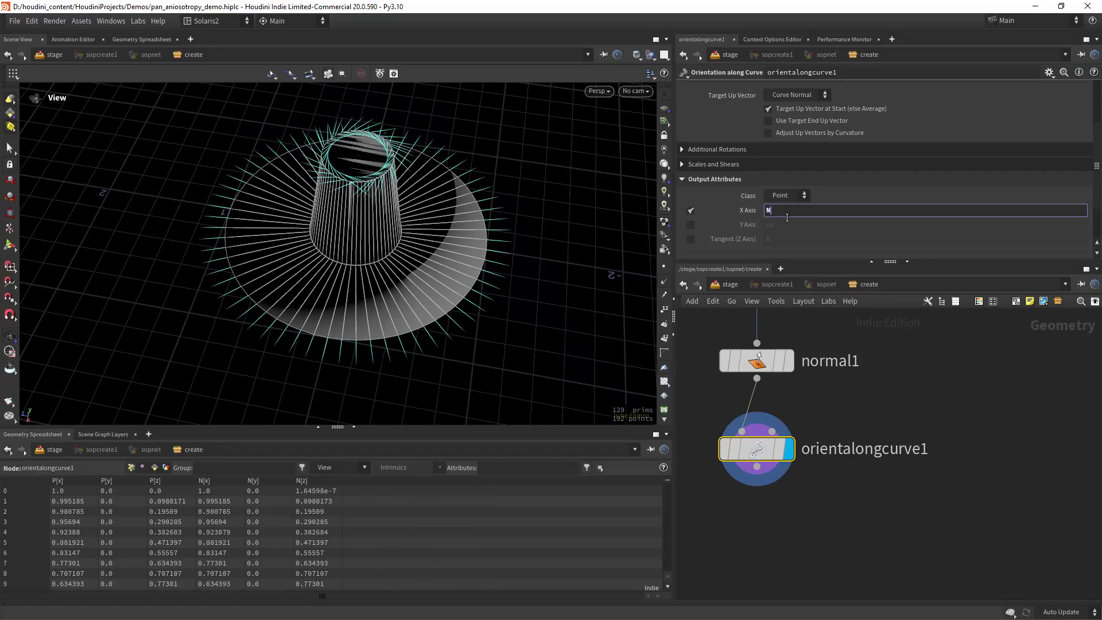
{"action": "type", "text": "2"}
{"action": "key", "text": "Return"}
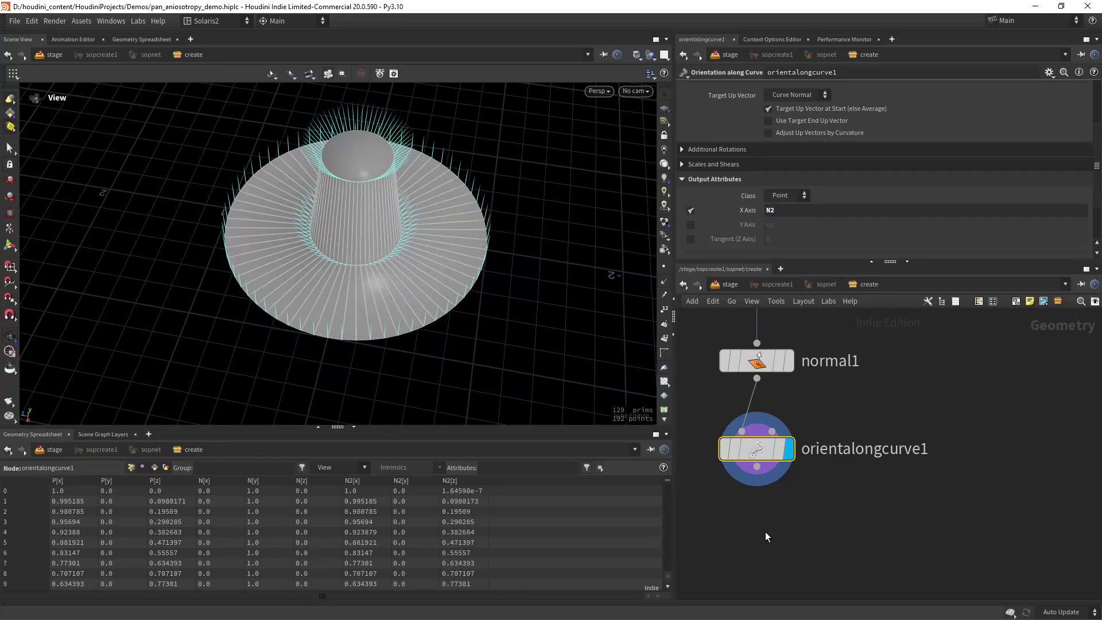
- Add an Attribute Combine node after orientalongcurve1 and make it the displayed node
{"action": "middle_click_drag", "start_coordinate": [741, 556], "coordinate": [759, 502]}
{"action": "key", "text": "Tab"}
{"action": "type", "text": "att"}
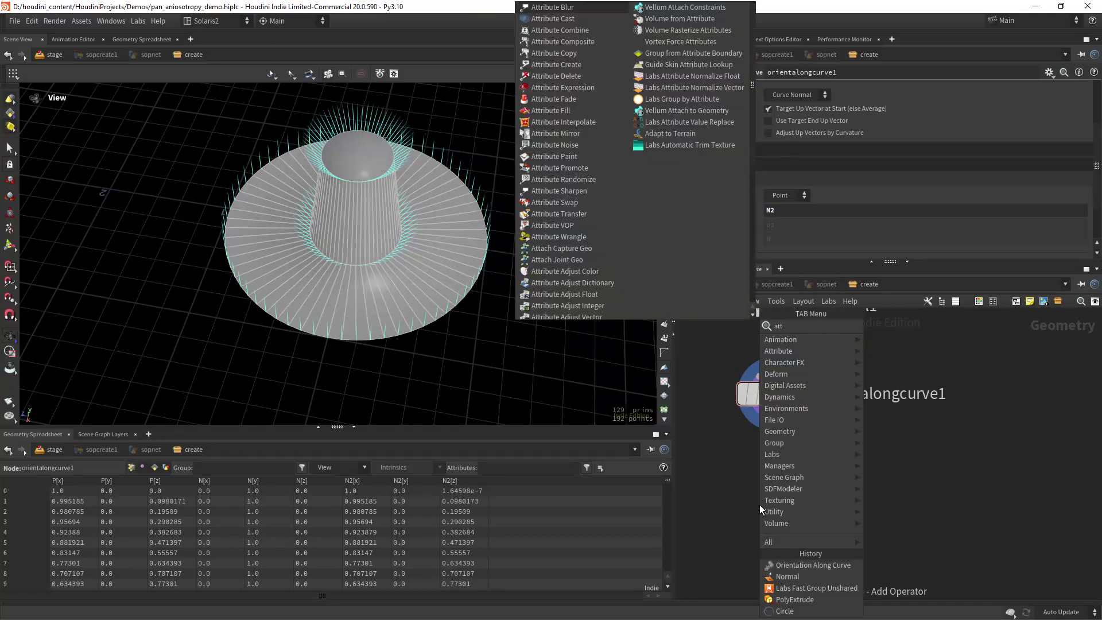
{"action": "type", "text": "com"}
{"action": "key", "text": "Return"}
{"action": "left_click", "coordinate": [759, 504]}
{"action": "left_click", "coordinate": [760, 507]}
{"action": "left_click_drag", "start_coordinate": [752, 508], "coordinate": [783, 503]}
{"action": "left_click_drag", "start_coordinate": [775, 412], "coordinate": [776, 481]}
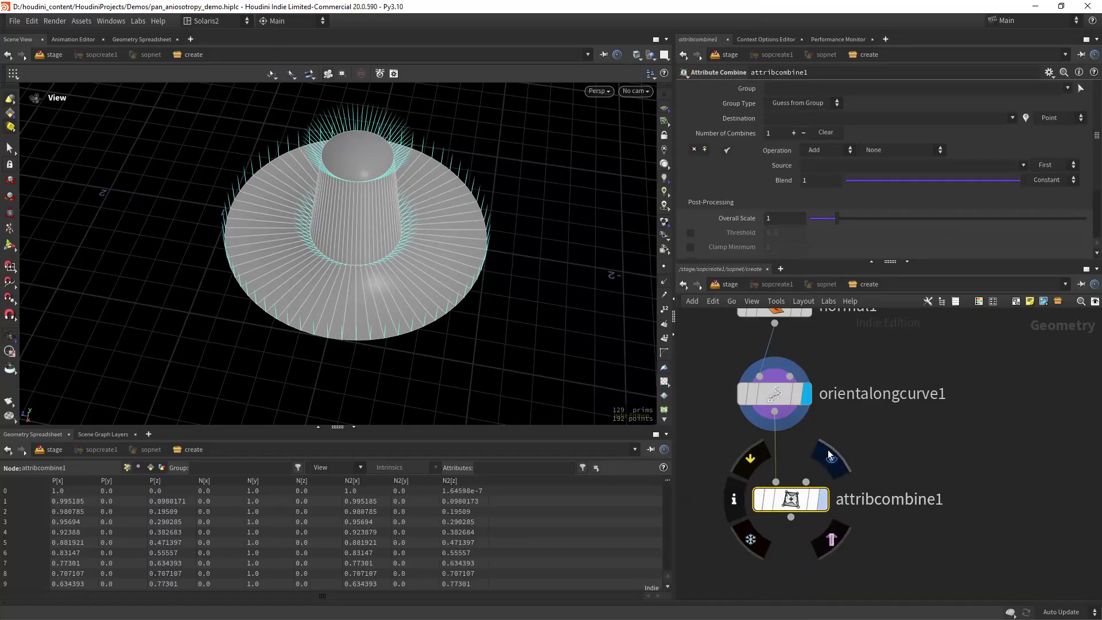
{"action": "left_click", "coordinate": [829, 457]}
- Set attribcombine1's destination to Normal (N) and its source to N2, and try out the blend amount
{"action": "left_click", "coordinate": [1013, 120]}
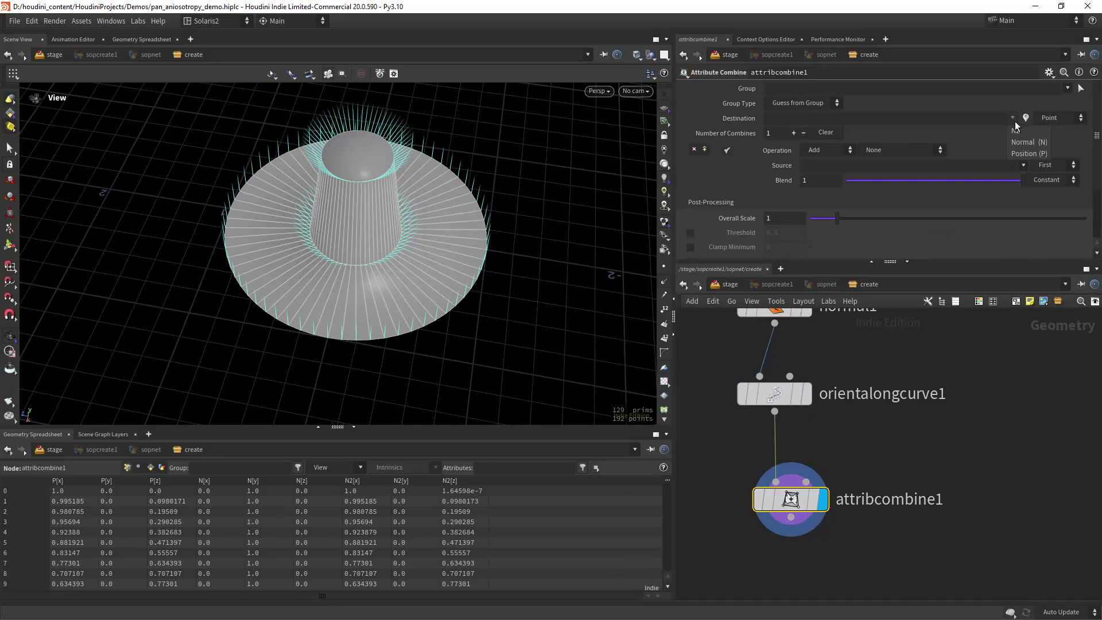
{"action": "left_click", "coordinate": [1027, 144]}
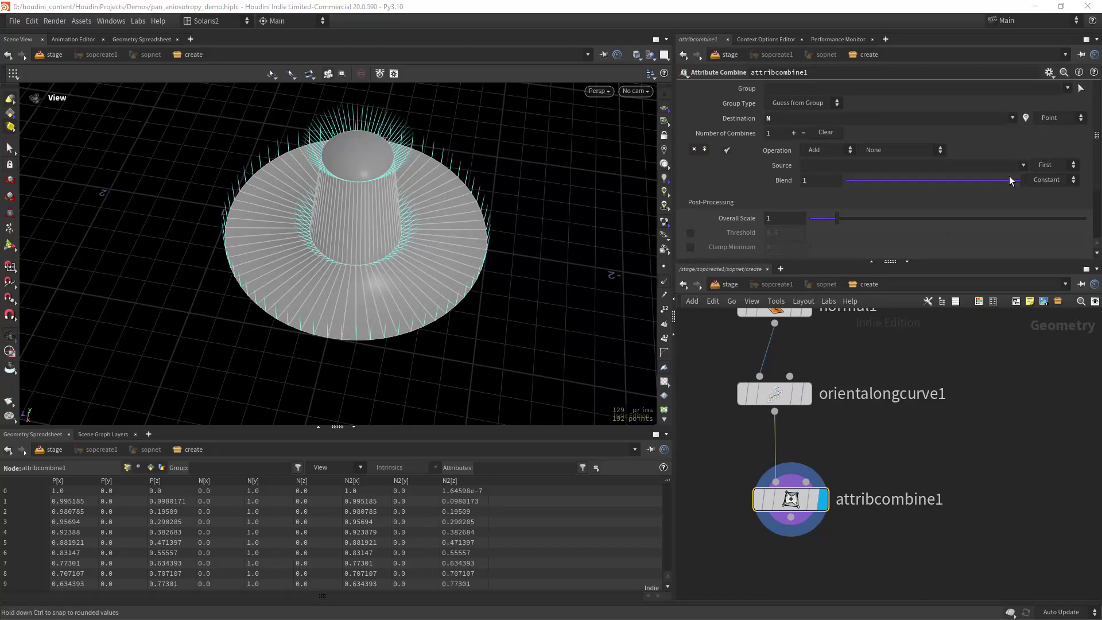
{"action": "left_click", "coordinate": [1024, 165]}
{"action": "left_click", "coordinate": [1028, 177]}
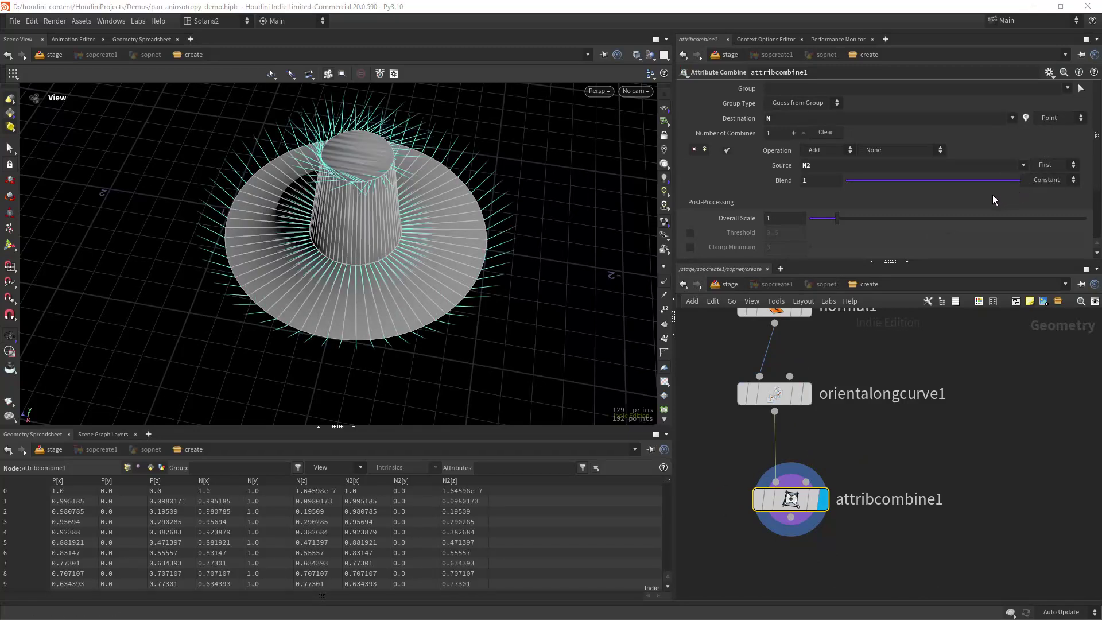
{"action": "left_click_drag", "start_coordinate": [976, 181], "coordinate": [1081, 198]}
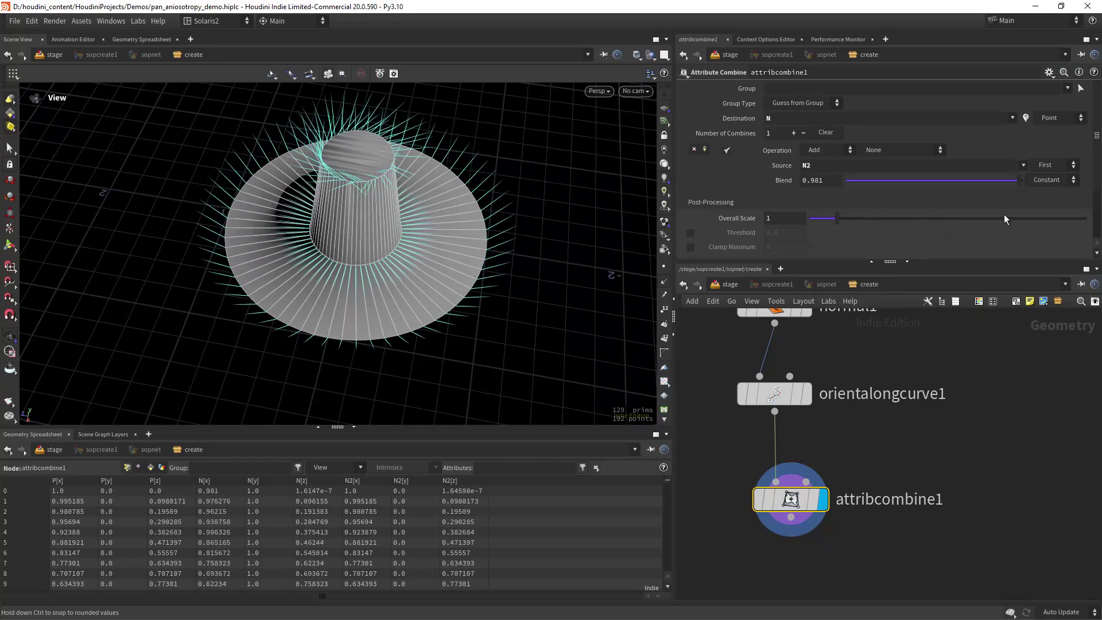
- Set attribcombine1's operation to Copy and its blend to 0.295 to tilt the rim normals outward
{"action": "left_click", "coordinate": [844, 152]}
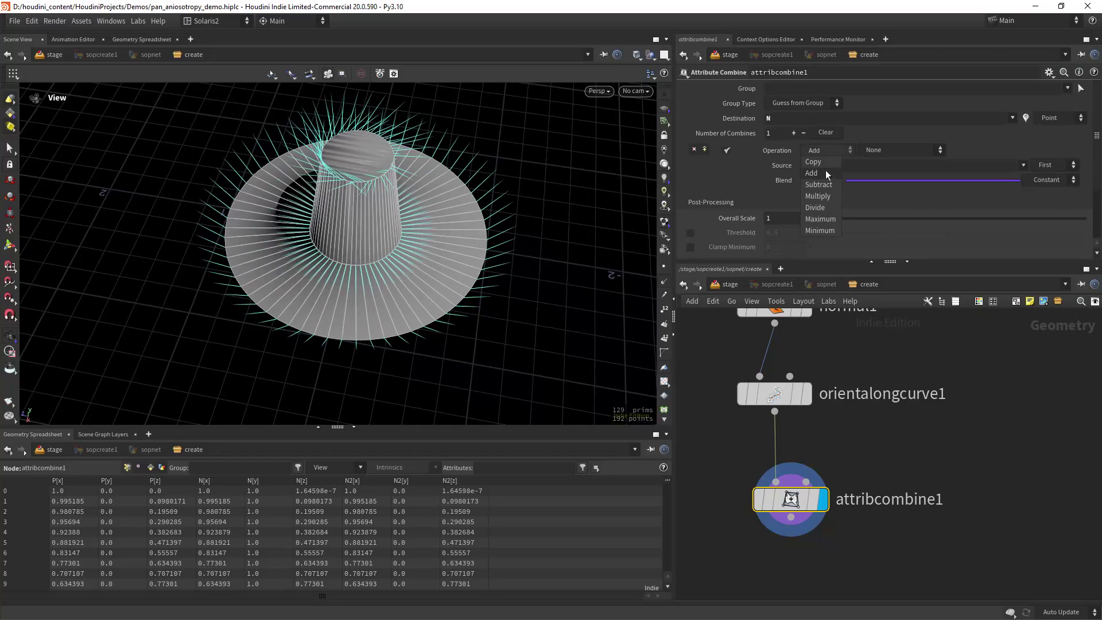
{"action": "left_click", "coordinate": [828, 162]}
{"action": "left_click_drag", "start_coordinate": [1021, 182], "coordinate": [921, 208]}
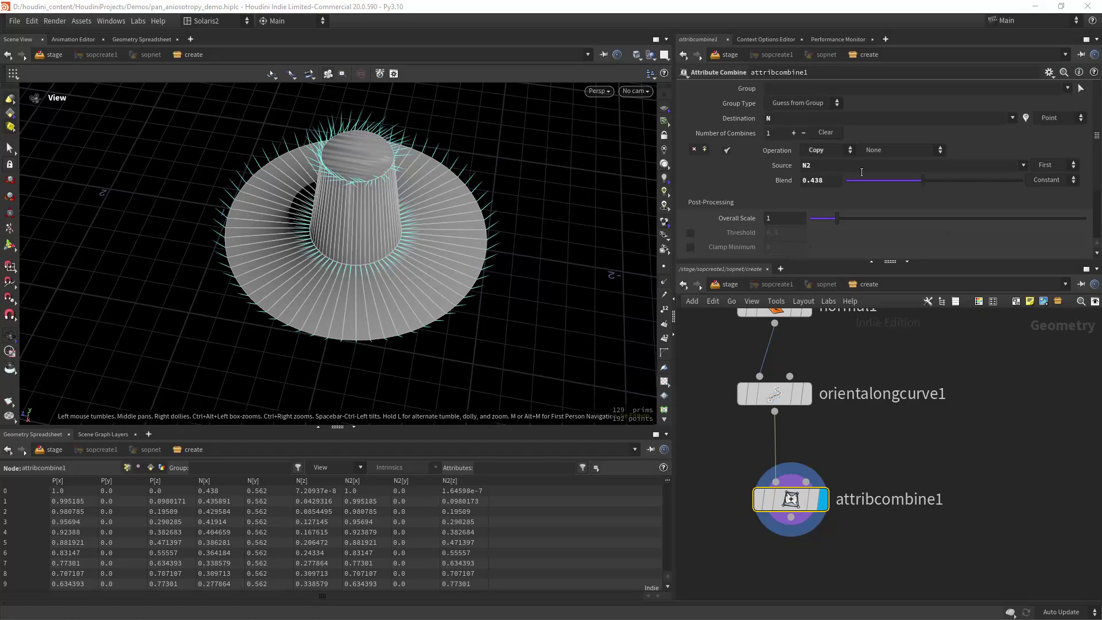
{"action": "mouse_move", "coordinate": [921, 180]}
{"action": "left_mouse_down"}
{"action": "mouse_move", "coordinate": [901, 179]}
{"action": "mouse_move", "coordinate": [912, 179]}
{"action": "left_mouse_up"}
{"action": "left_click_drag", "start_coordinate": [367, 206], "coordinate": [388, 221]}
{"action": "left_click_drag", "start_coordinate": [349, 261], "coordinate": [431, 267]}
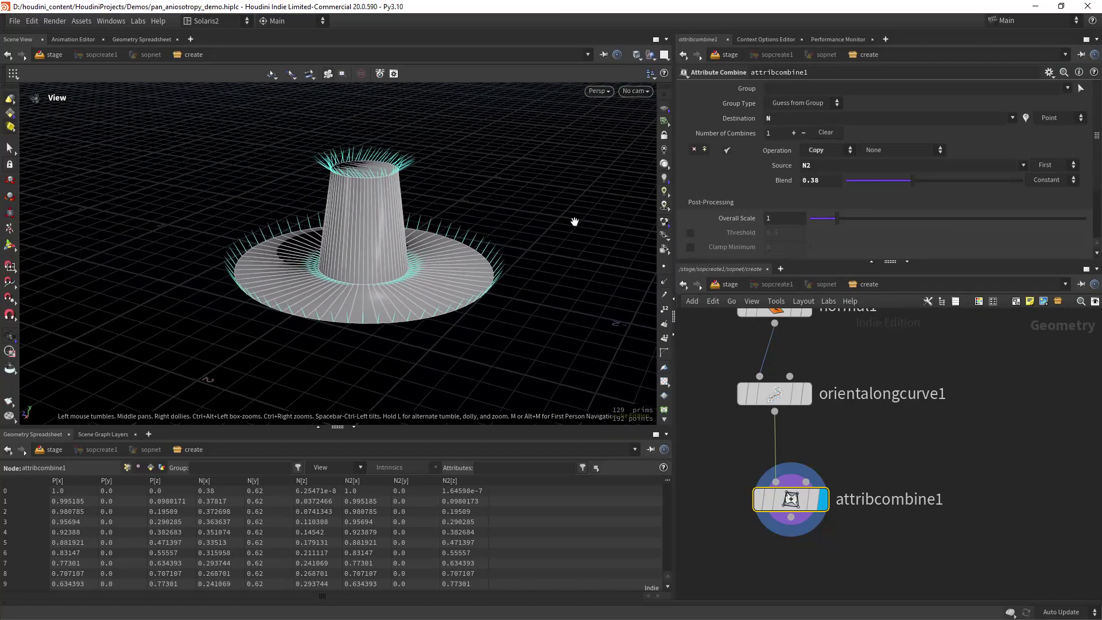
{"action": "left_click_drag", "start_coordinate": [908, 179], "coordinate": [898, 181]}
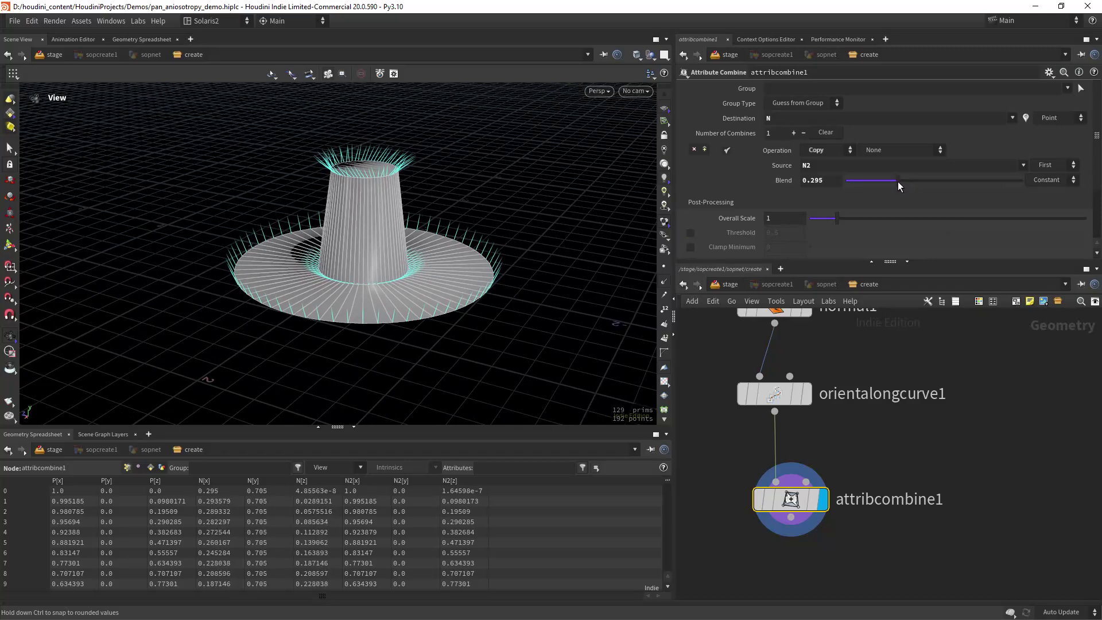
- Add a PolyExtrude node after attribcombine1 and make it the displayed node
{"action": "middle_click_drag", "start_coordinate": [809, 574], "coordinate": [780, 500]}
{"action": "key", "text": "Tab"}
{"action": "type", "text": "extru"}
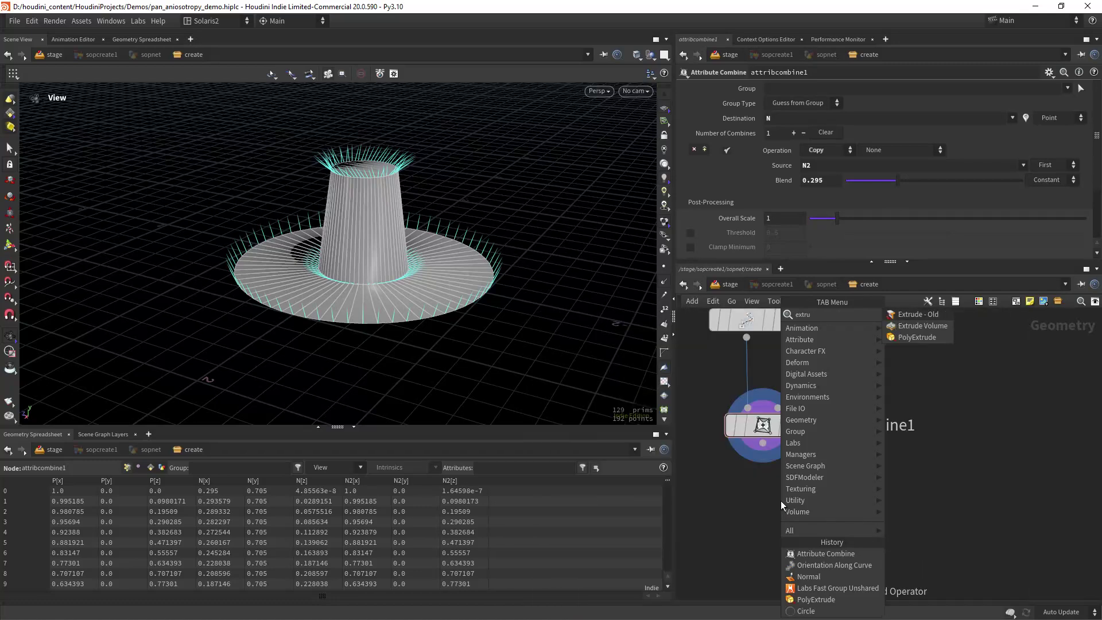
{"action": "key", "text": "Return"}
{"action": "left_click", "coordinate": [781, 500]}
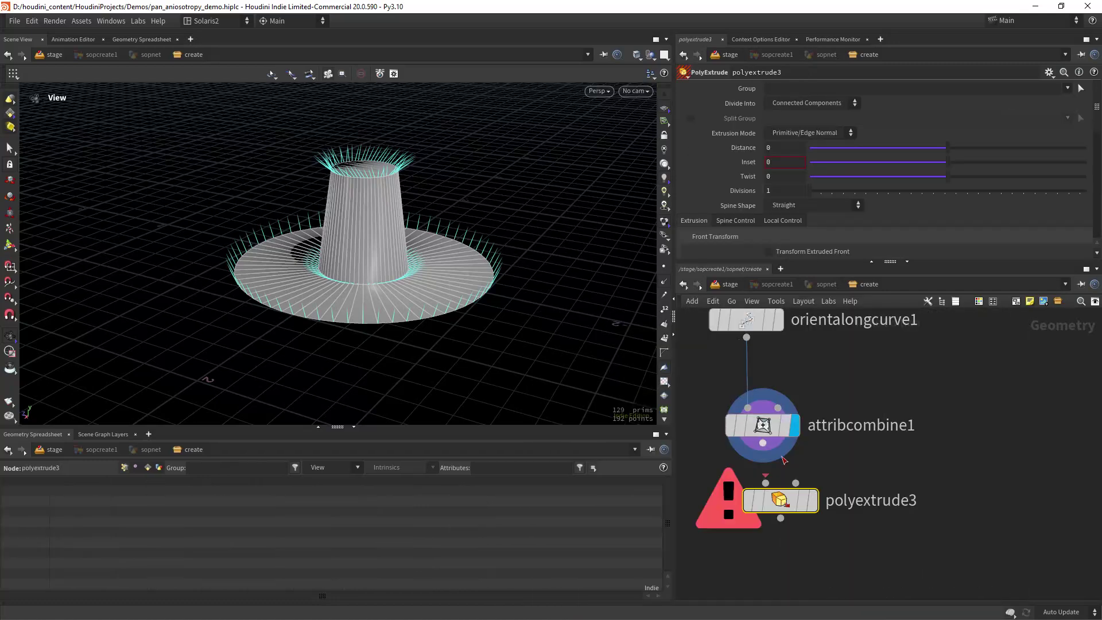
{"action": "left_click", "coordinate": [766, 485]}
{"action": "left_click", "coordinate": [814, 463]}
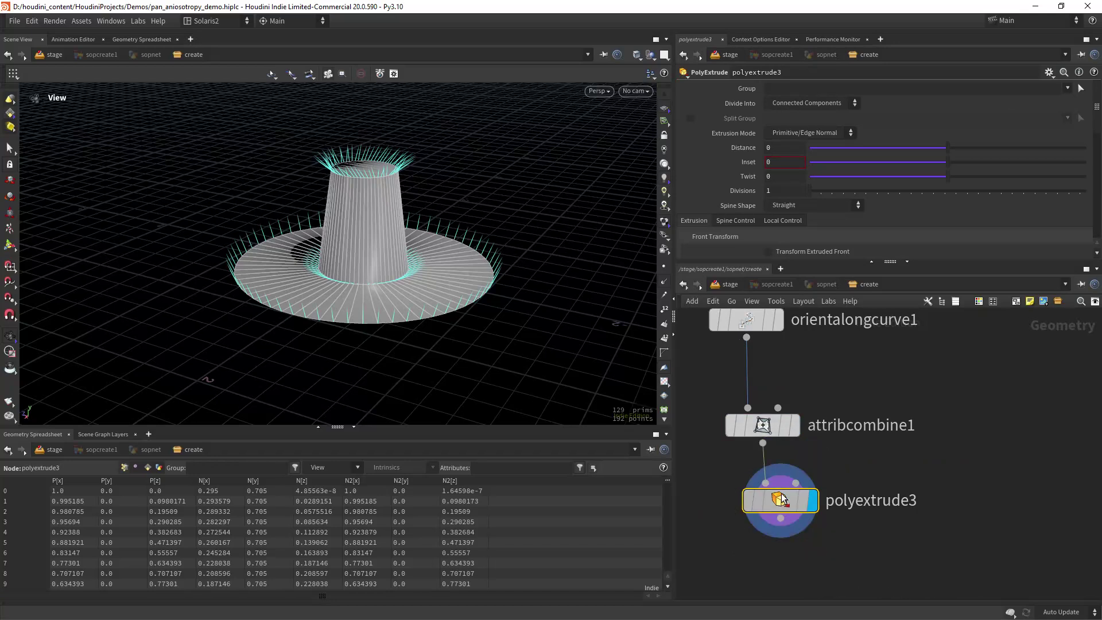
{"action": "left_click_drag", "start_coordinate": [781, 499], "coordinate": [781, 512]}
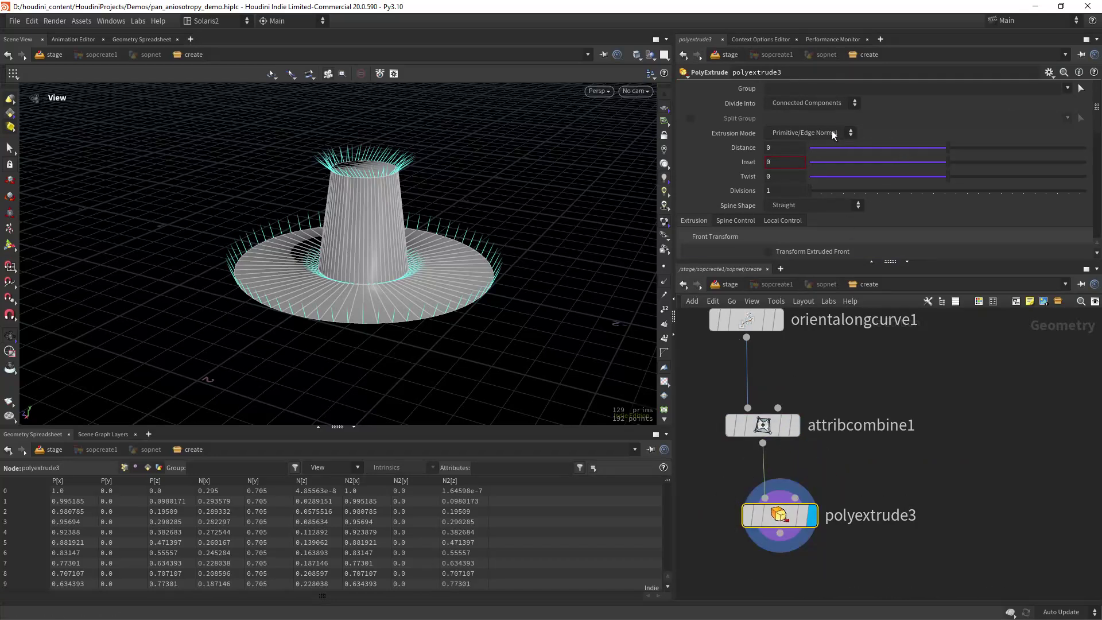
- Restrict polyextrude3 to the unshared group, set its extrusion mode to Point Normal and its distance to 1
{"action": "left_click", "coordinate": [1068, 90]}
{"action": "left_click", "coordinate": [1048, 122]}
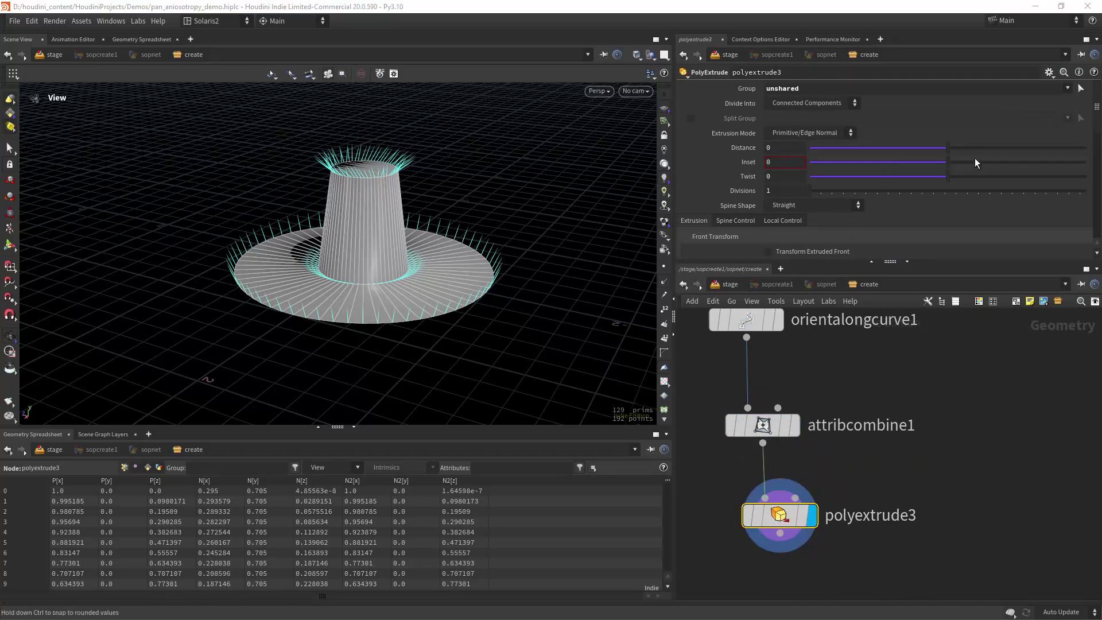
{"action": "left_click", "coordinate": [831, 133]}
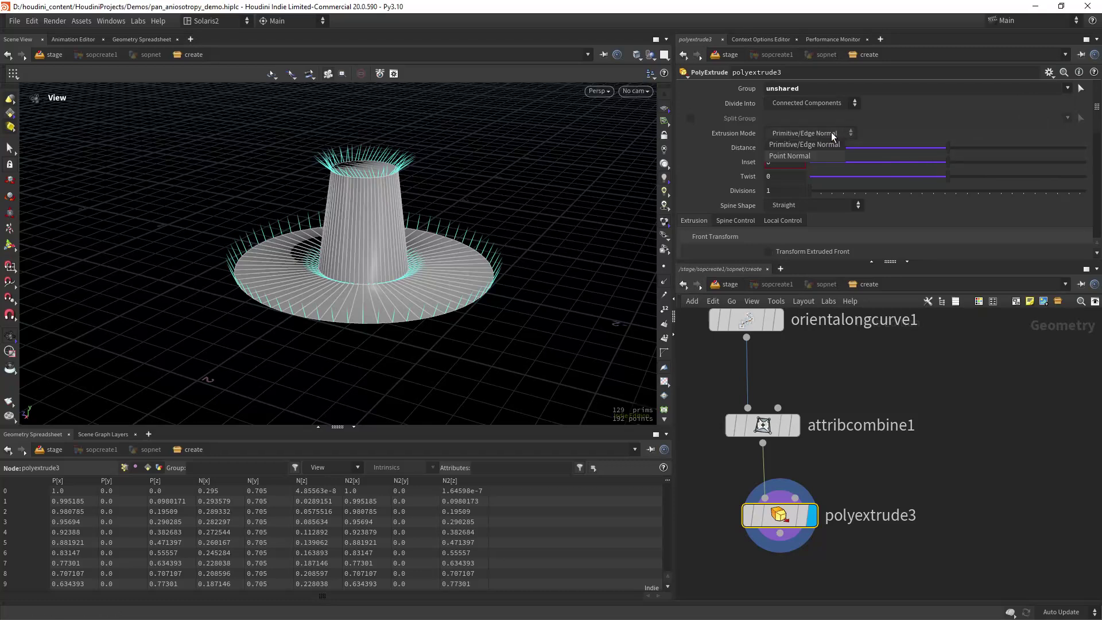
{"action": "left_click", "coordinate": [818, 155]}
{"action": "left_click_drag", "start_coordinate": [947, 147], "coordinate": [1090, 146]}
- Copy polyextrude2's Distance parameter and paste it as a relative reference into polyextrude3's Distance
{"action": "scroll", "coordinate": [825, 357], "scroll_direction": "up", "scroll_amount": 5}
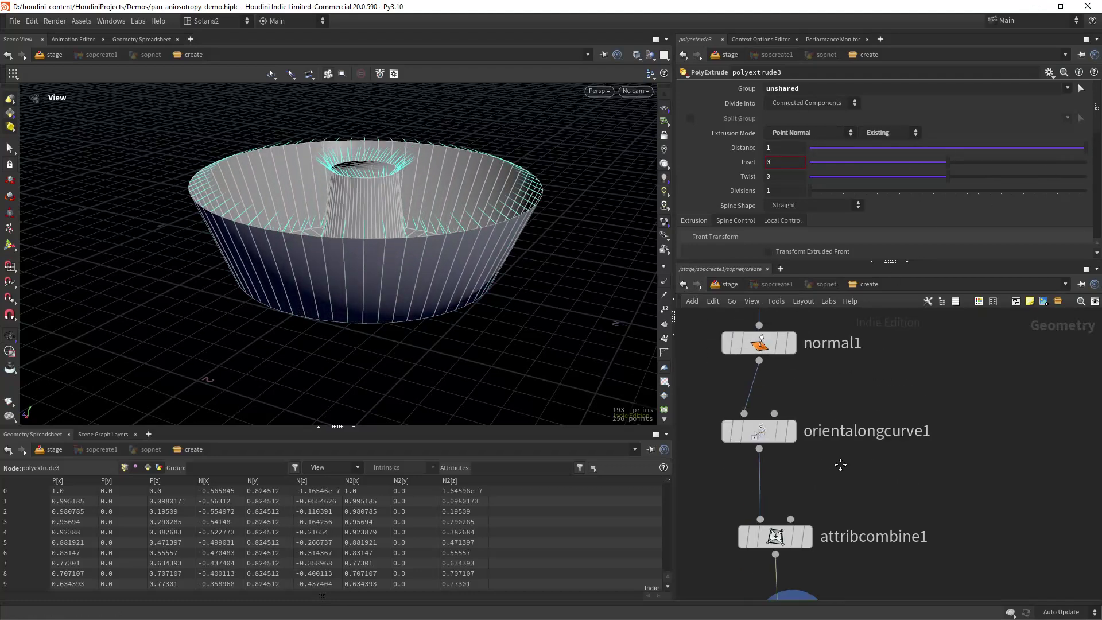
{"action": "middle_click_drag", "start_coordinate": [840, 343], "coordinate": [842, 474]}
{"action": "left_click_drag", "start_coordinate": [699, 371], "coordinate": [844, 452]}
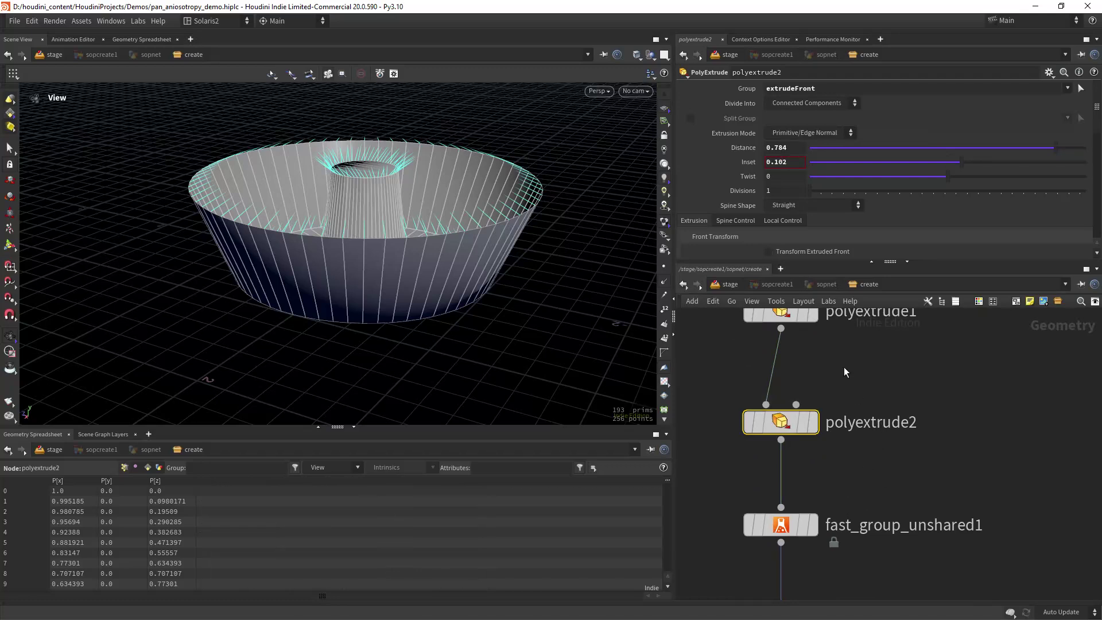
{"action": "right_click", "coordinate": [789, 161]}
{"action": "left_click", "coordinate": [809, 230]}
{"action": "scroll", "coordinate": [981, 404], "scroll_direction": "down", "scroll_amount": 4}
{"action": "middle_click_drag", "start_coordinate": [946, 488], "coordinate": [912, 322]}
{"action": "left_click", "coordinate": [879, 471]}
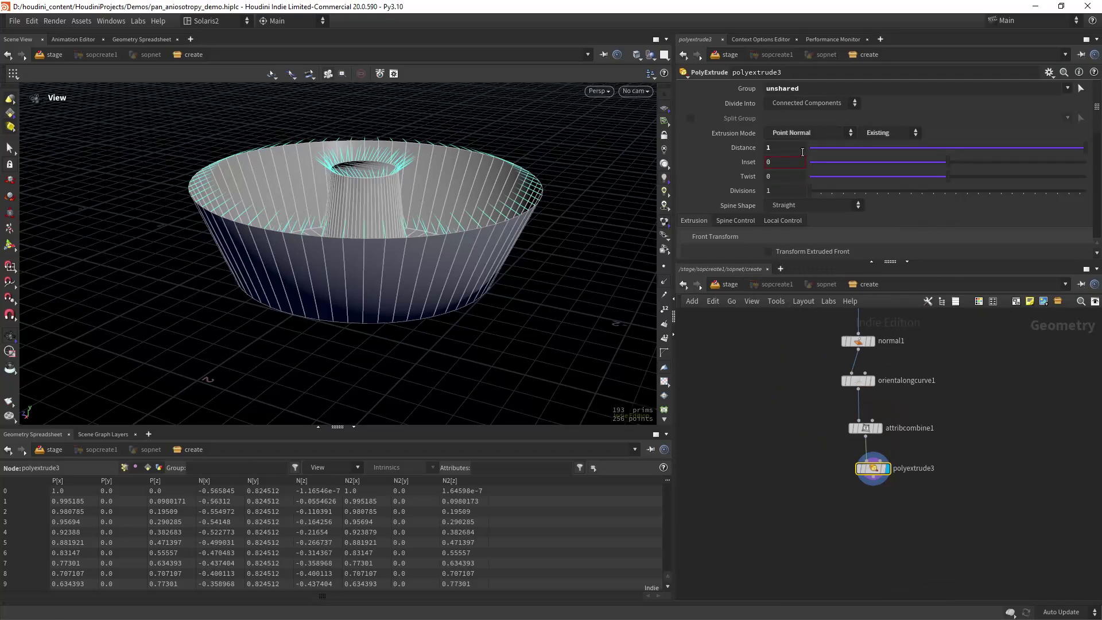
{"action": "right_click", "coordinate": [776, 150]}
{"action": "left_click", "coordinate": [818, 268]}
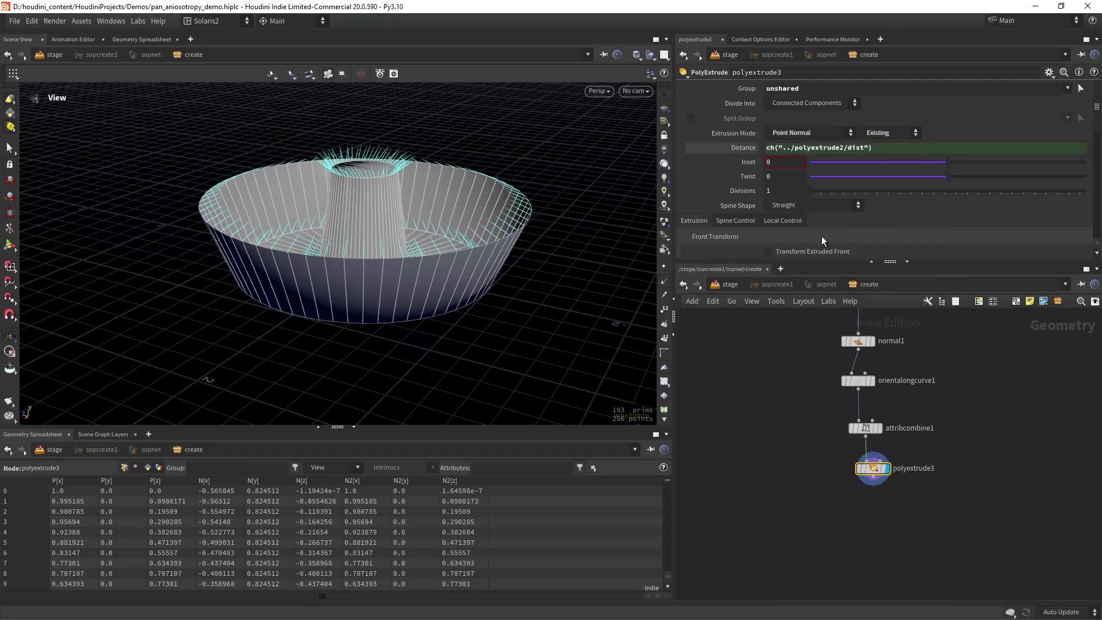
- Undo the relative reference pasted into polyextrude3's Distance
{"action": "left_click_drag", "start_coordinate": [431, 281], "coordinate": [438, 248]}
{"action": "key", "text": "ctrl+z"}
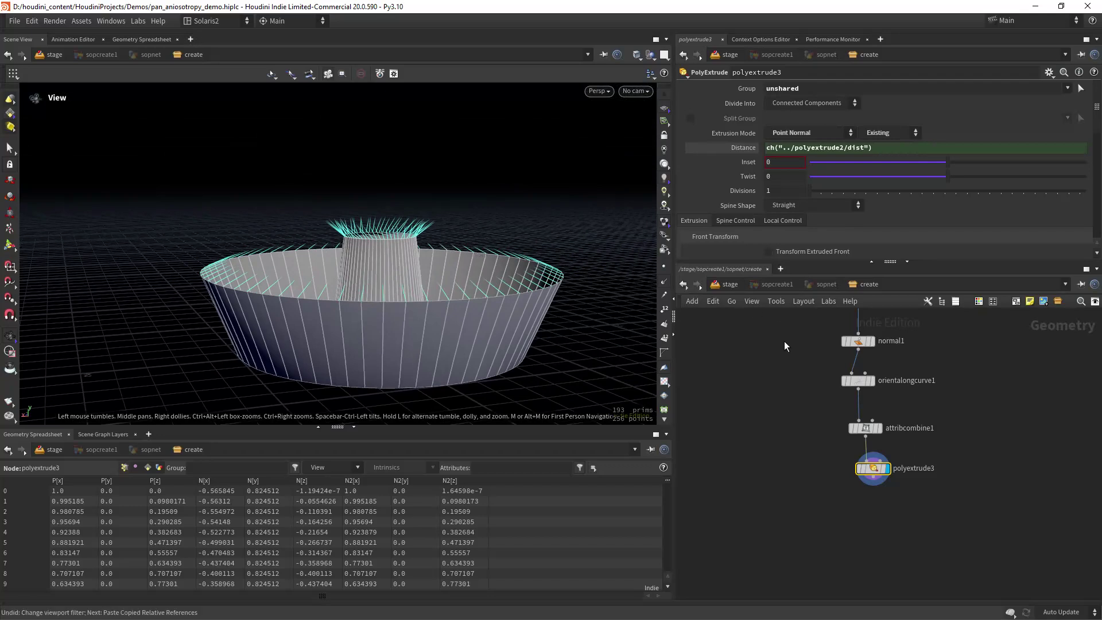
{"action": "key", "text": "ctrl+z"}
- Display polyextrude2 and copy its Distance parameter
{"action": "key", "text": "h"}
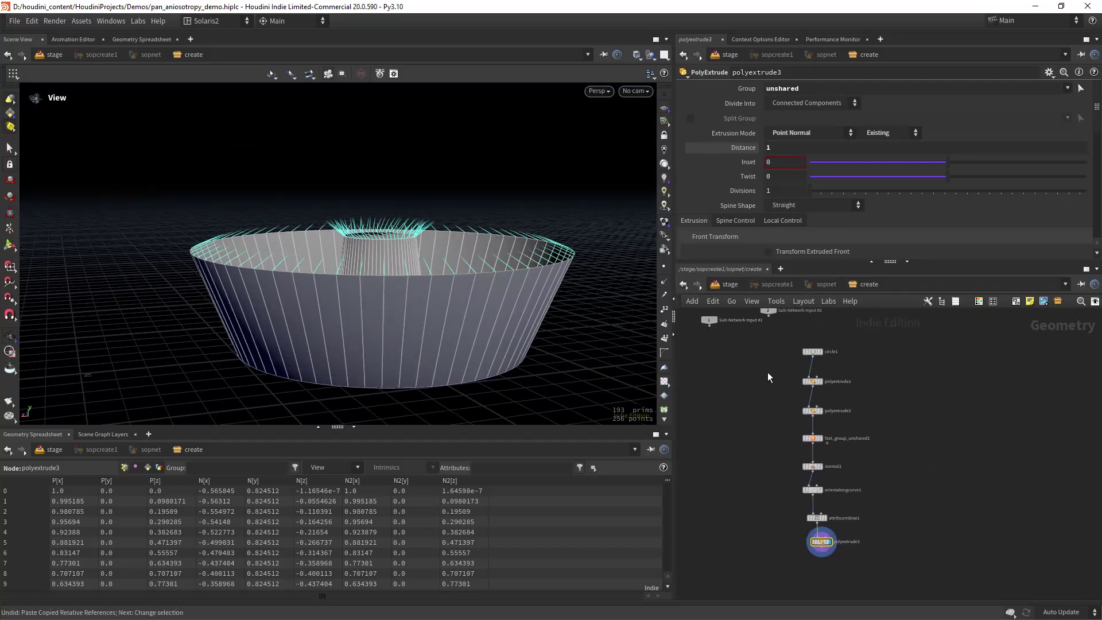
{"action": "left_click", "coordinate": [813, 381]}
{"action": "left_click", "coordinate": [826, 368]}
{"action": "mouse_move", "coordinate": [848, 403]}
{"action": "middle_mouse_down"}
{"action": "mouse_move", "coordinate": [841, 391]}
{"action": "mouse_move", "coordinate": [829, 406]}
{"action": "middle_mouse_up"}
{"action": "left_click", "coordinate": [813, 399]}
{"action": "left_click_drag", "start_coordinate": [762, 382], "coordinate": [844, 411]}
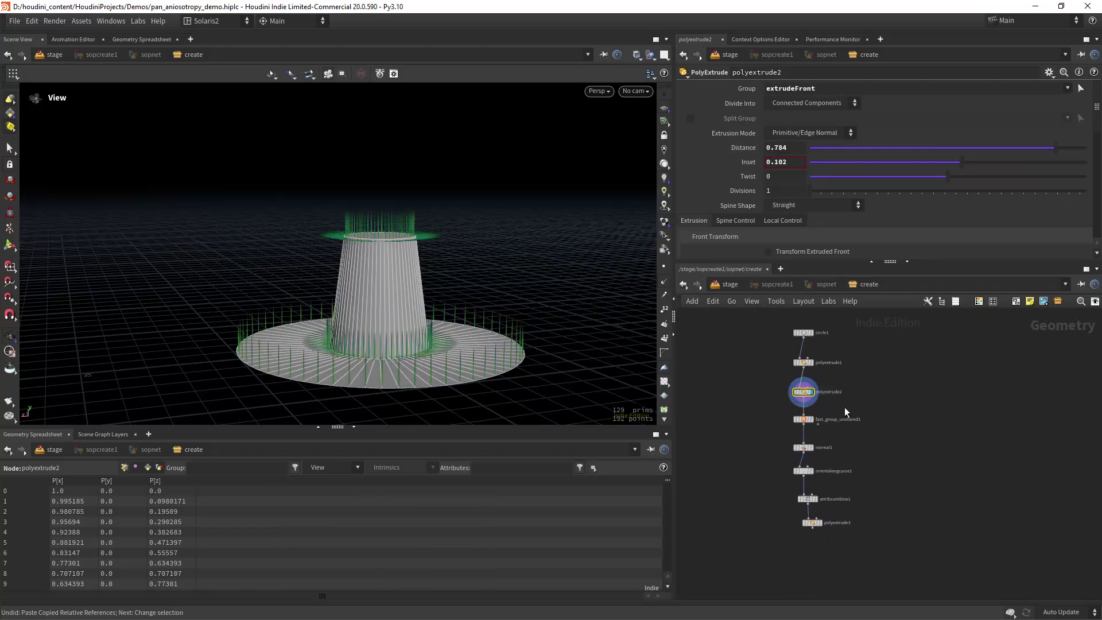
{"action": "right_click", "coordinate": [789, 149]}
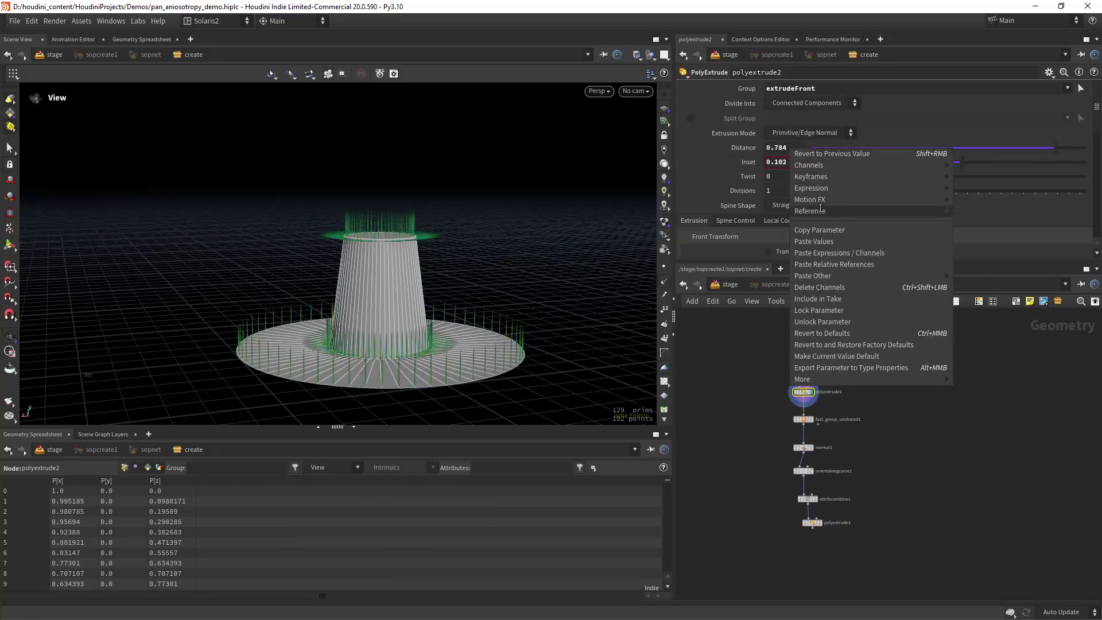
{"action": "left_click", "coordinate": [823, 231]}
- Display polyextrude3 and paste the copied parameter into its Distance as the relative reference ch("../polyextrude2/dist")
{"action": "middle_click_drag", "start_coordinate": [870, 434], "coordinate": [853, 370]}
{"action": "left_click", "coordinate": [795, 459]}
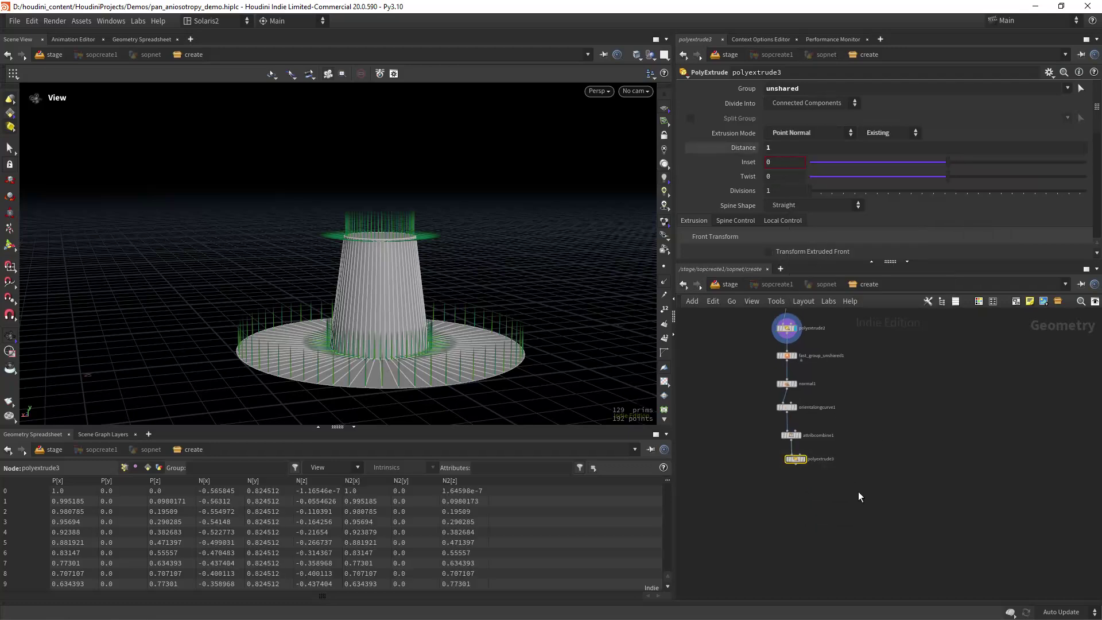
{"action": "left_click", "coordinate": [812, 449]}
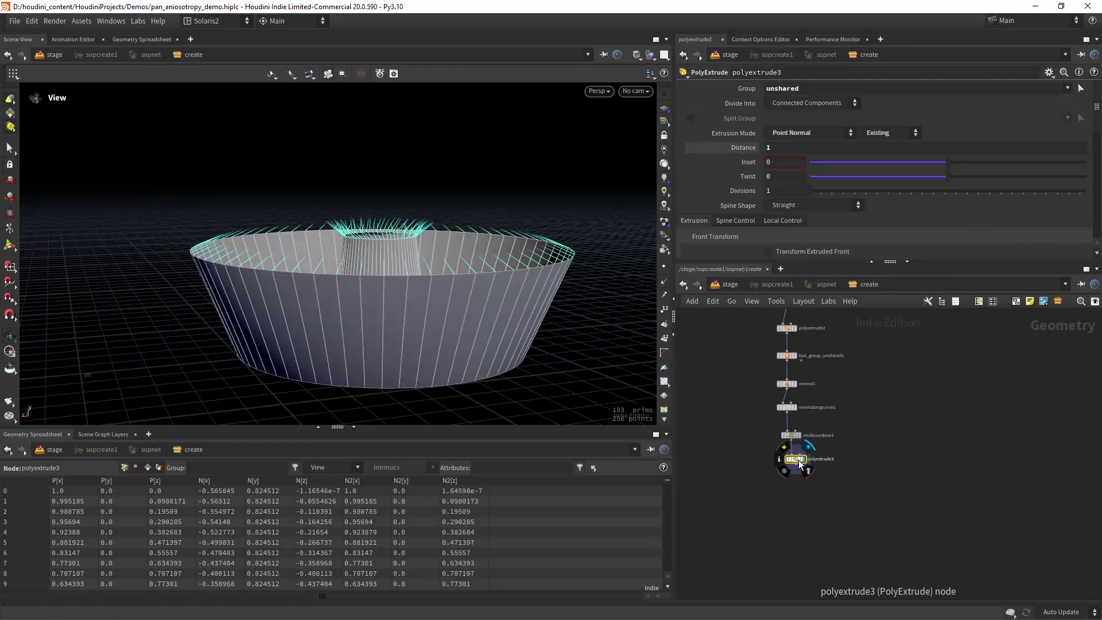
{"action": "right_click", "coordinate": [793, 145]}
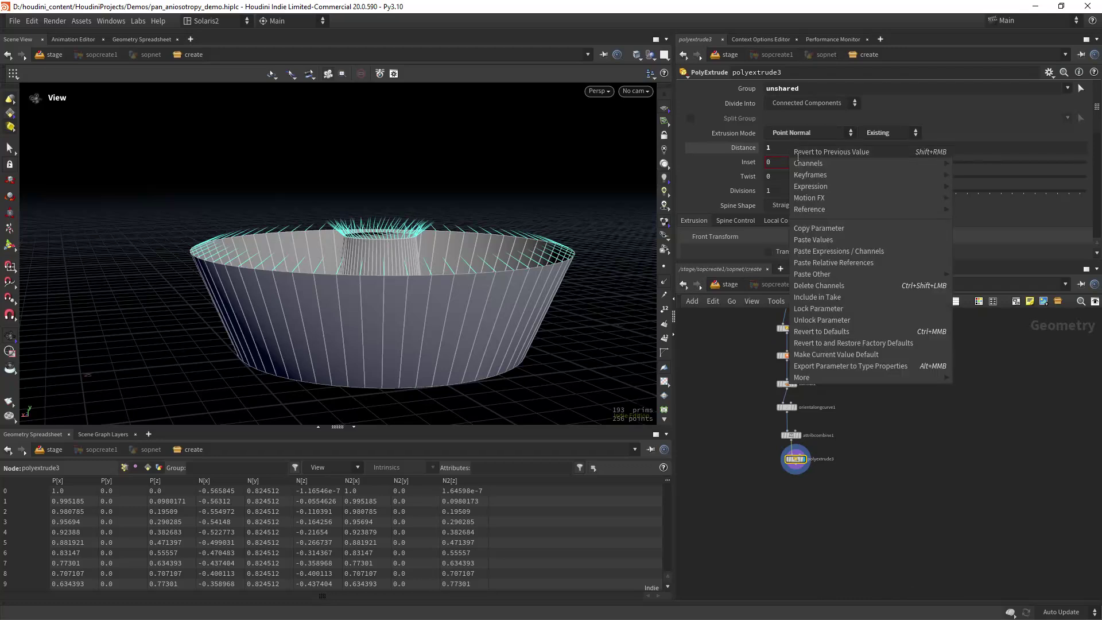
{"action": "left_click", "coordinate": [815, 254]}
- Check the pan in the front view and delete the channel reference on polyextrude3's Distance, keeping 0.784 as a plain value
{"action": "left_click_drag", "start_coordinate": [396, 296], "coordinate": [438, 301]}
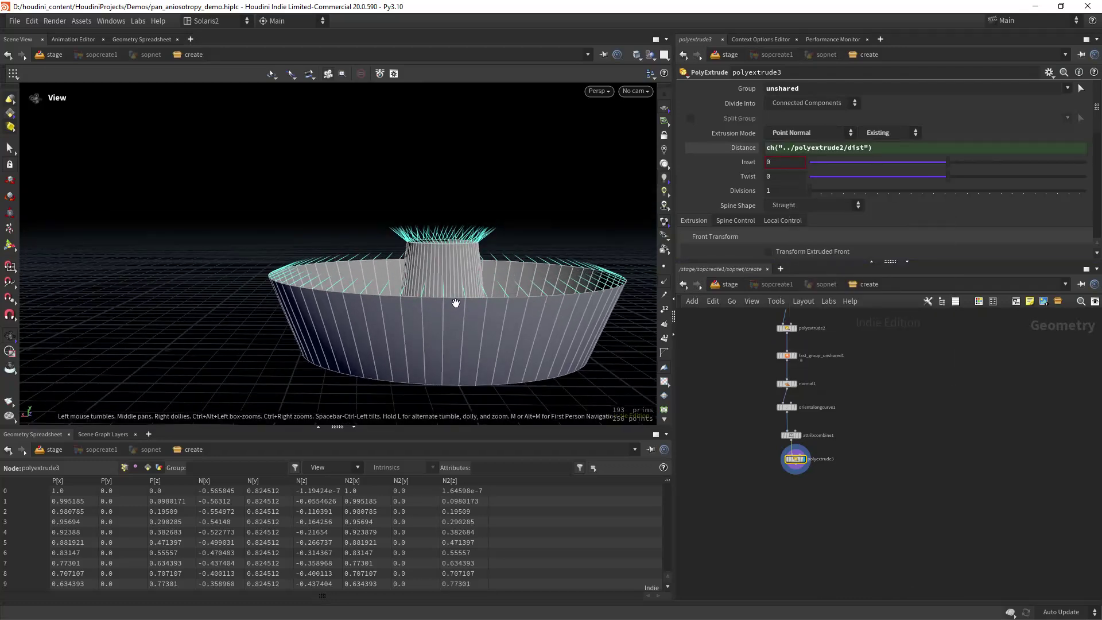
{"action": "key", "text": "space+2"}
{"action": "key", "text": "space+3"}
{"action": "scroll", "coordinate": [519, 273], "scroll_direction": "down", "scroll_amount": 2}
{"action": "middle_click_drag", "start_coordinate": [516, 283], "coordinate": [489, 287]}
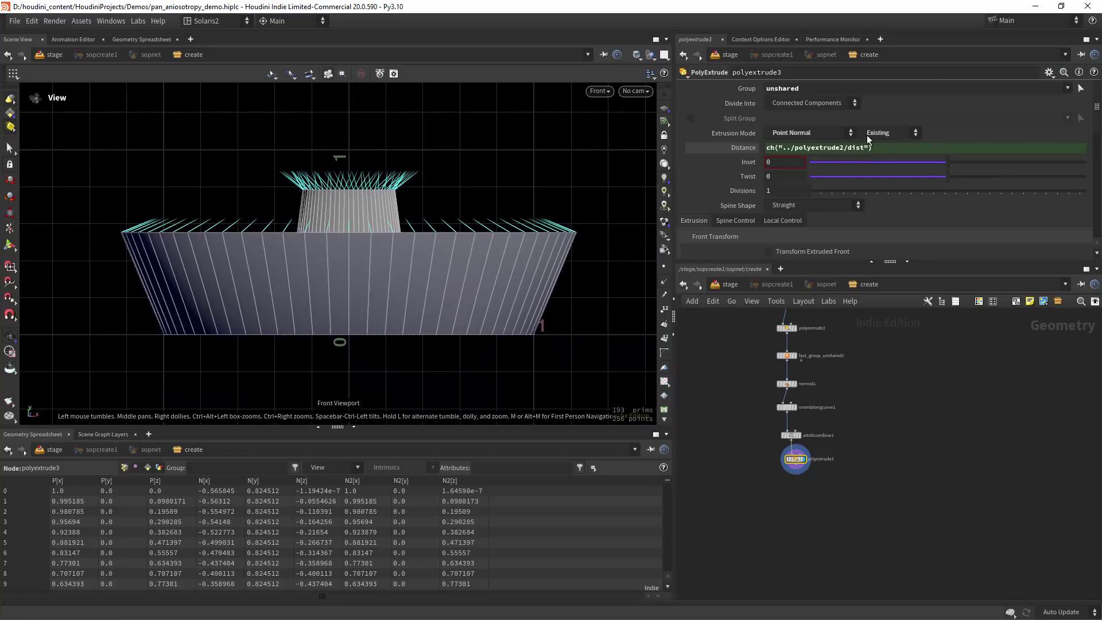
{"action": "left_click", "coordinate": [878, 149], "text": "ctrl+shift"}
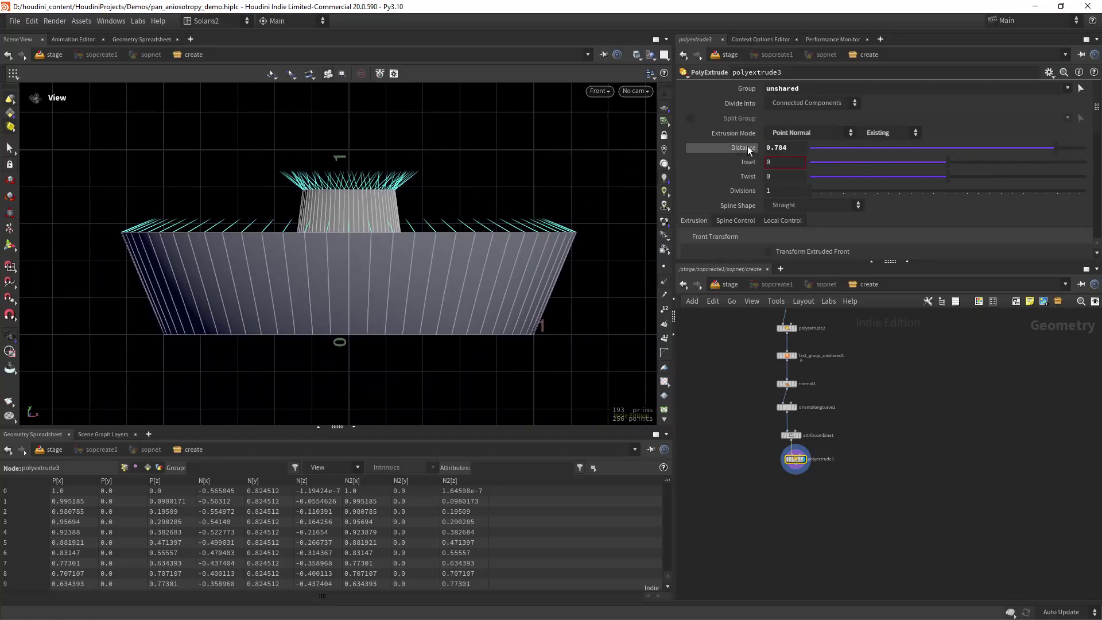
- Change attribcombine1's operation to Add, set its blend to 0.282, and return to the perspective view
{"action": "left_click", "coordinate": [783, 435]}
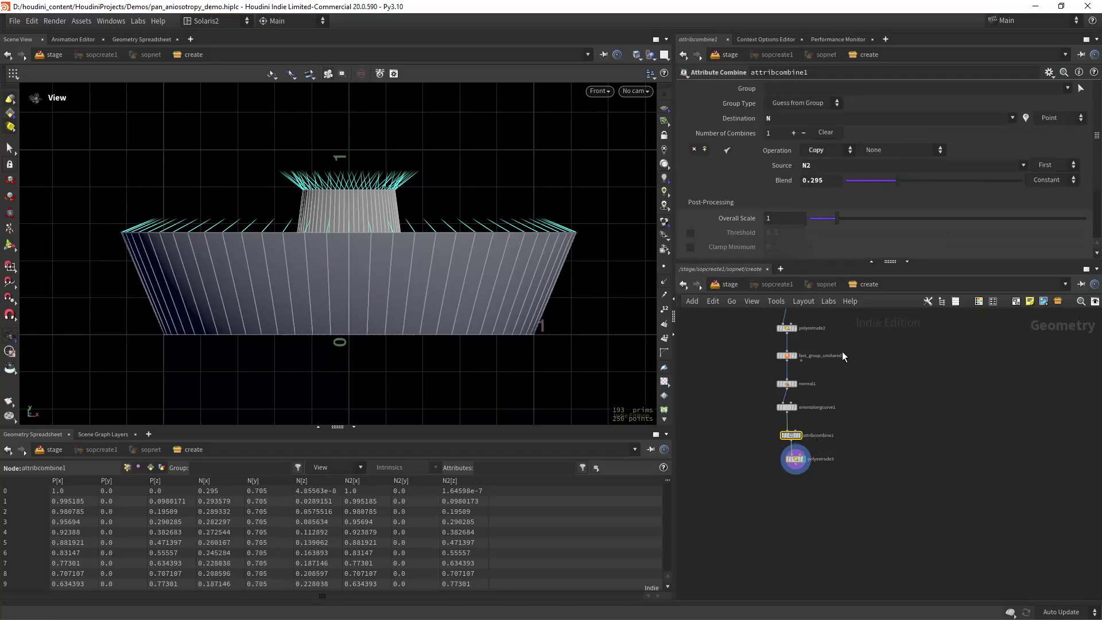
{"action": "left_click", "coordinate": [828, 151]}
{"action": "left_click", "coordinate": [822, 167]}
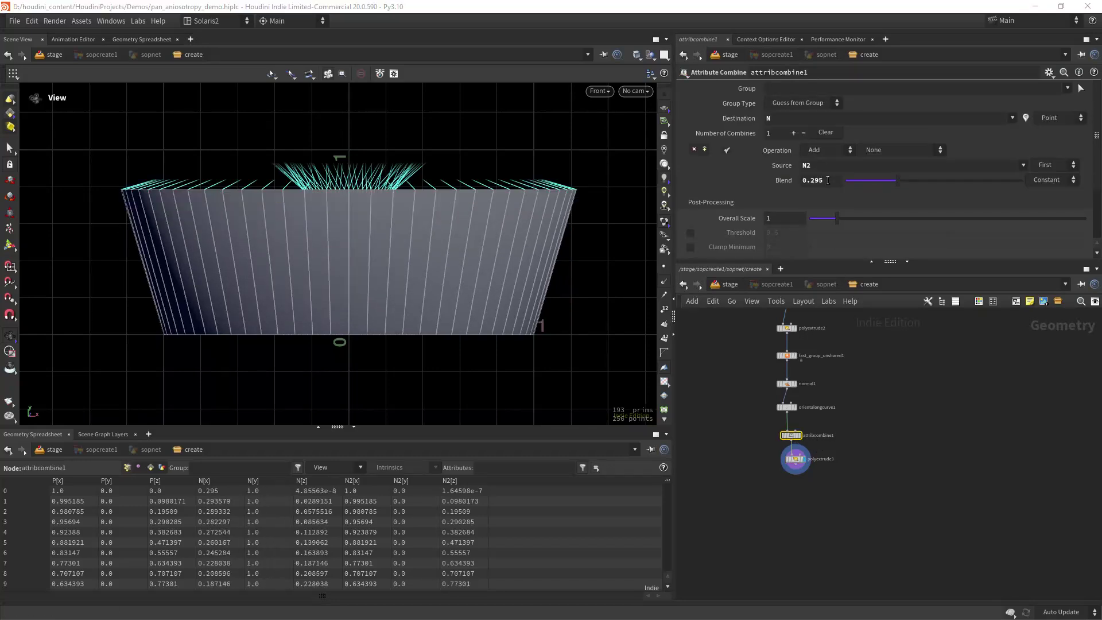
{"action": "mouse_move", "coordinate": [897, 181]}
{"action": "left_mouse_down"}
{"action": "mouse_move", "coordinate": [844, 198]}
{"action": "mouse_move", "coordinate": [1022, 192]}
{"action": "mouse_move", "coordinate": [862, 201]}
{"action": "mouse_move", "coordinate": [897, 190]}
{"action": "mouse_move", "coordinate": [896, 203]}
{"action": "mouse_move", "coordinate": [895, 182]}
{"action": "mouse_move", "coordinate": [890, 193]}
{"action": "left_mouse_up"}
{"action": "key", "text": "space+1"}
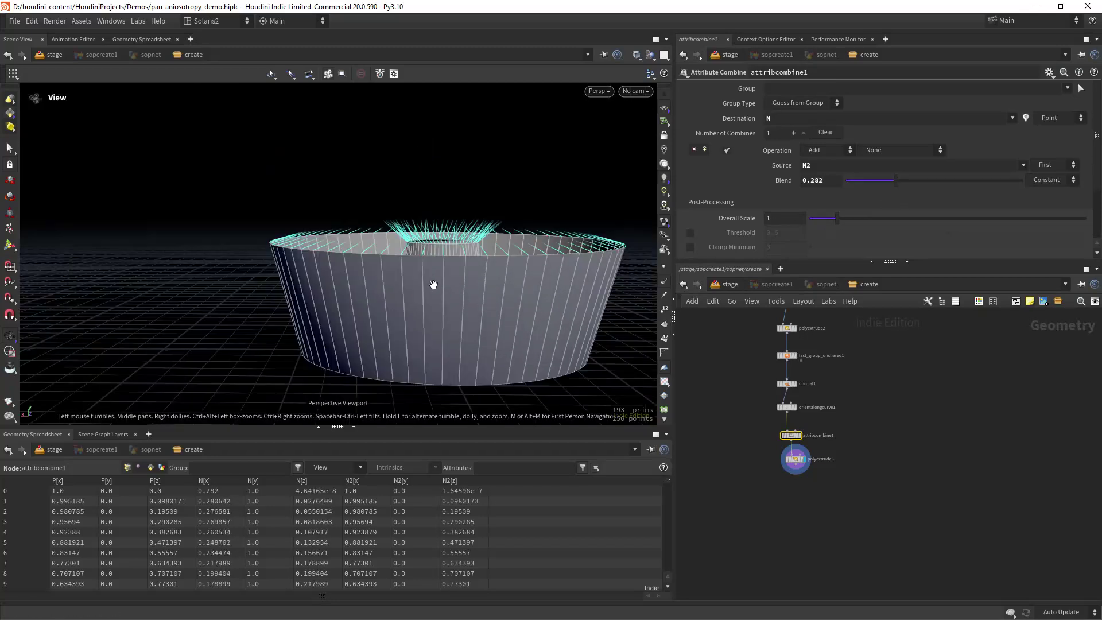
- Set attribcombine1's blend to 0.292
{"action": "left_click_drag", "start_coordinate": [498, 260], "coordinate": [408, 257]}
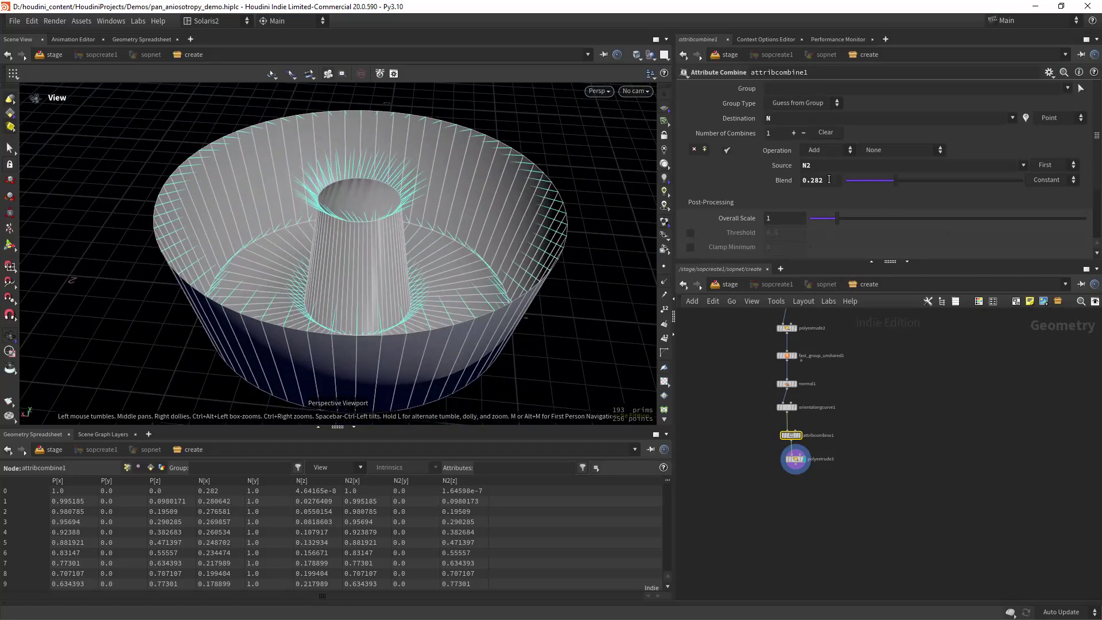
{"action": "left_click_drag", "start_coordinate": [895, 181], "coordinate": [897, 180]}
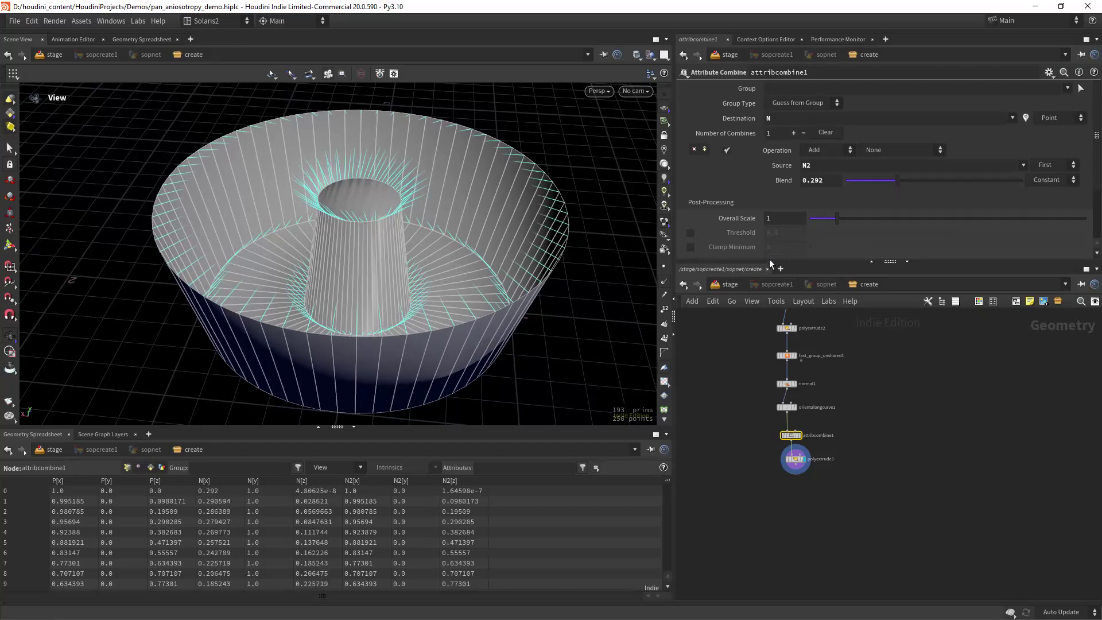
- Add a Normal node after polyextrude3 and display it
{"action": "scroll", "coordinate": [383, 287], "scroll_direction": "down", "scroll_amount": 3}
{"action": "middle_click_drag", "start_coordinate": [835, 439], "coordinate": [813, 365]}
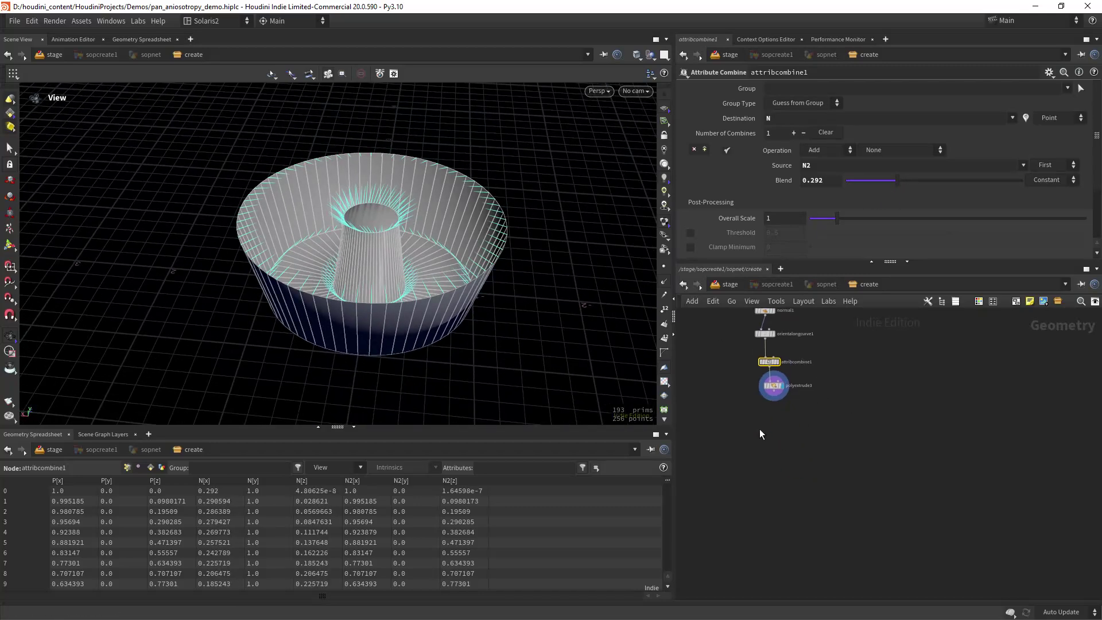
{"action": "key", "text": "Tab"}
{"action": "type", "text": "normal"}
{"action": "key", "text": "Return"}
{"action": "left_click", "coordinate": [770, 430]}
{"action": "left_click", "coordinate": [779, 430]}
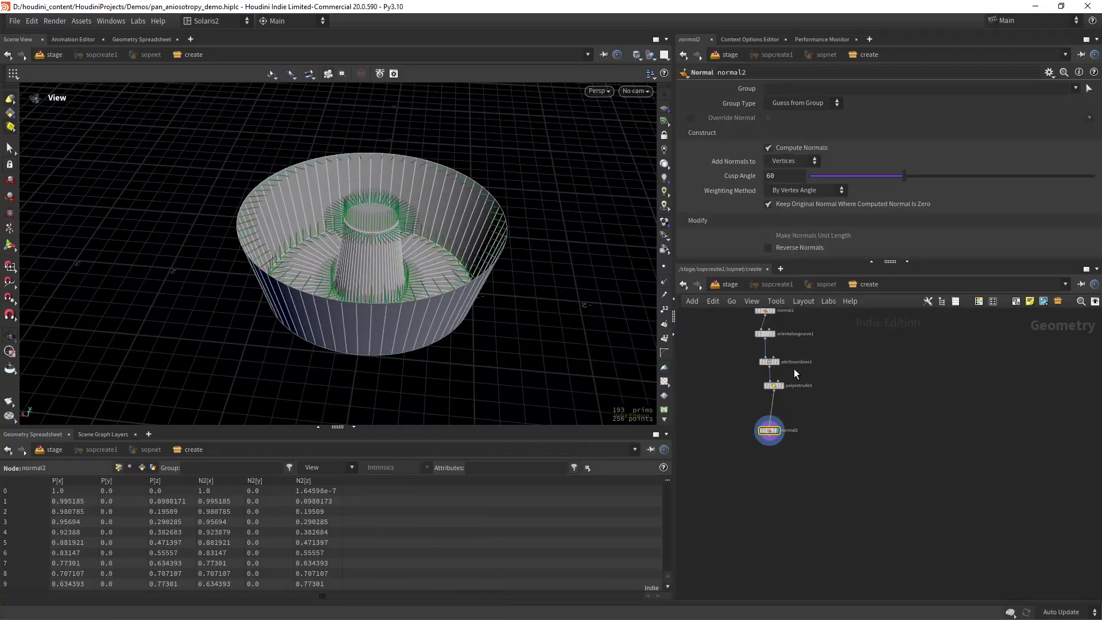
- Examine the recomputed normals on the pan's walls, base and centre column from several angles and hide the normals display
{"action": "scroll", "coordinate": [432, 277], "scroll_direction": "up", "scroll_amount": 2}
{"action": "scroll", "coordinate": [431, 278], "scroll_direction": "down", "scroll_amount": 2}
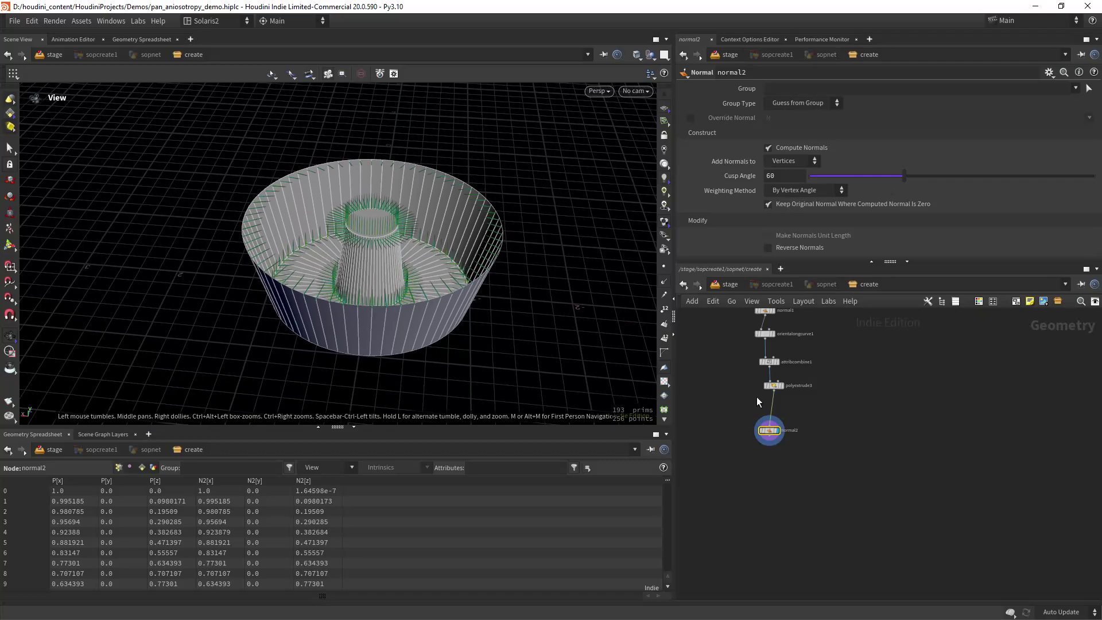
{"action": "scroll", "coordinate": [374, 286], "scroll_direction": "up", "scroll_amount": 2}
{"action": "left_click_drag", "start_coordinate": [525, 244], "coordinate": [454, 267]}
{"action": "middle_click_drag", "start_coordinate": [454, 267], "coordinate": [473, 252]}
{"action": "left_click_drag", "start_coordinate": [479, 289], "coordinate": [392, 188]}
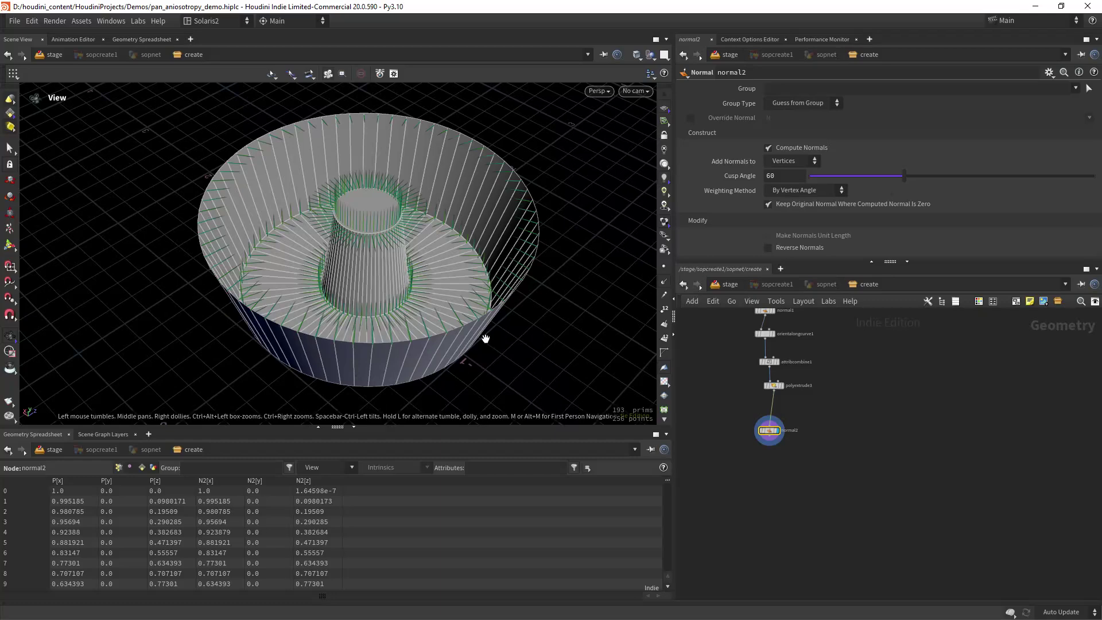
{"action": "right_click_drag", "start_coordinate": [314, 243], "coordinate": [435, 183]}
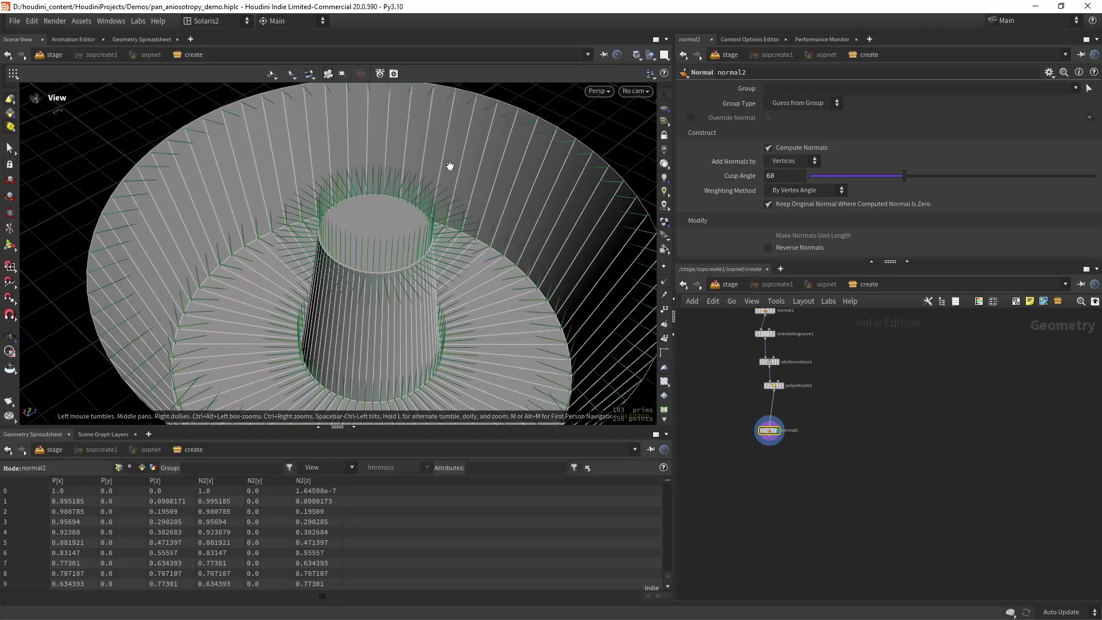
{"action": "left_click_drag", "start_coordinate": [250, 321], "coordinate": [392, 232]}
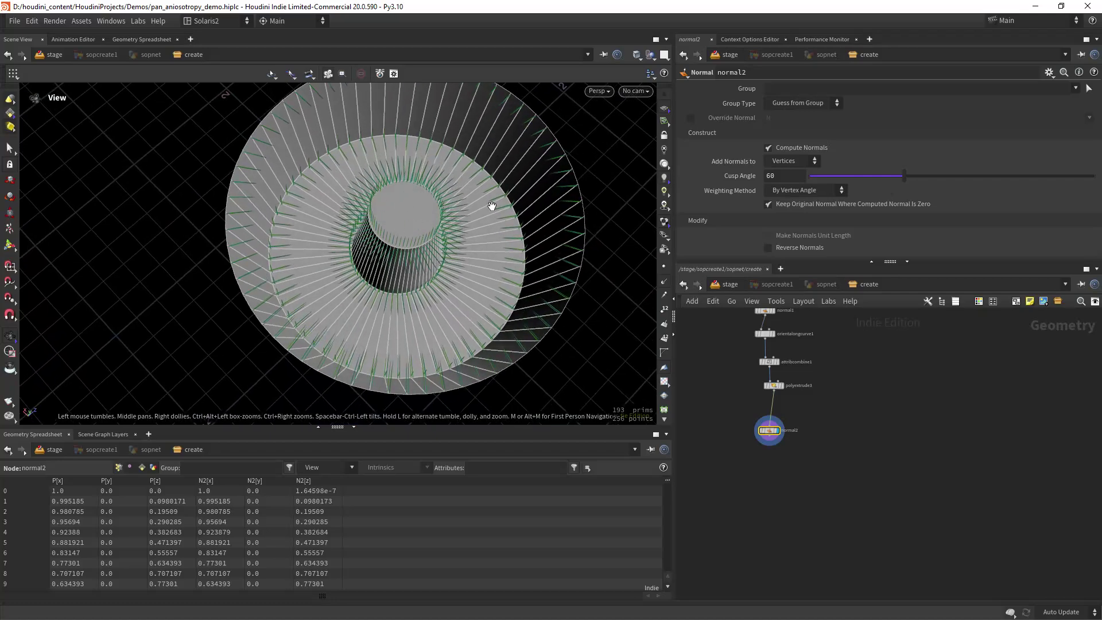
{"action": "left_click_drag", "start_coordinate": [465, 322], "coordinate": [374, 173]}
{"action": "left_click_drag", "start_coordinate": [374, 339], "coordinate": [367, 275]}
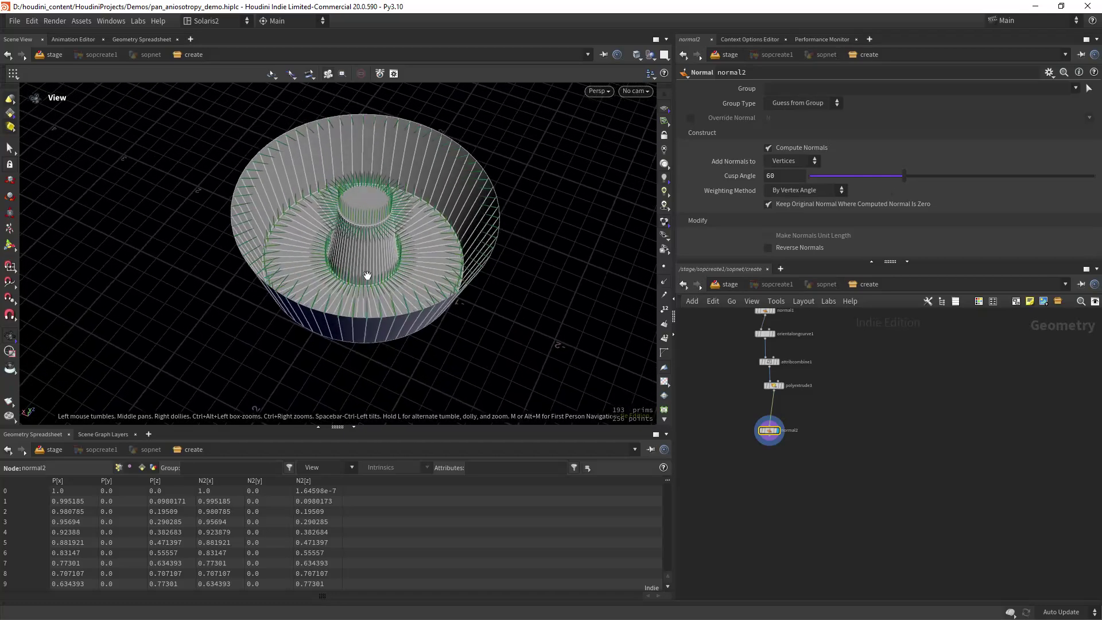
{"action": "left_click", "coordinate": [665, 281]}
- Add a Labs Split Primitives by Normal node after normal2, display it and set its Direction to Y
{"action": "scroll", "coordinate": [797, 455], "scroll_direction": "down", "scroll_amount": 3}
{"action": "key", "text": "Tab"}
{"action": "type", "text": "split"}
{"action": "key", "text": "Down"}
{"action": "key", "text": "Down"}
{"action": "key", "text": "Down"}
{"action": "key", "text": "Down"}
{"action": "key", "text": "Down"}
{"action": "key", "text": "Down"}
{"action": "key", "text": "Down"}
{"action": "key", "text": "Down"}
{"action": "key", "text": "Down"}
{"action": "key", "text": "Down"}
{"action": "key", "text": "Return"}
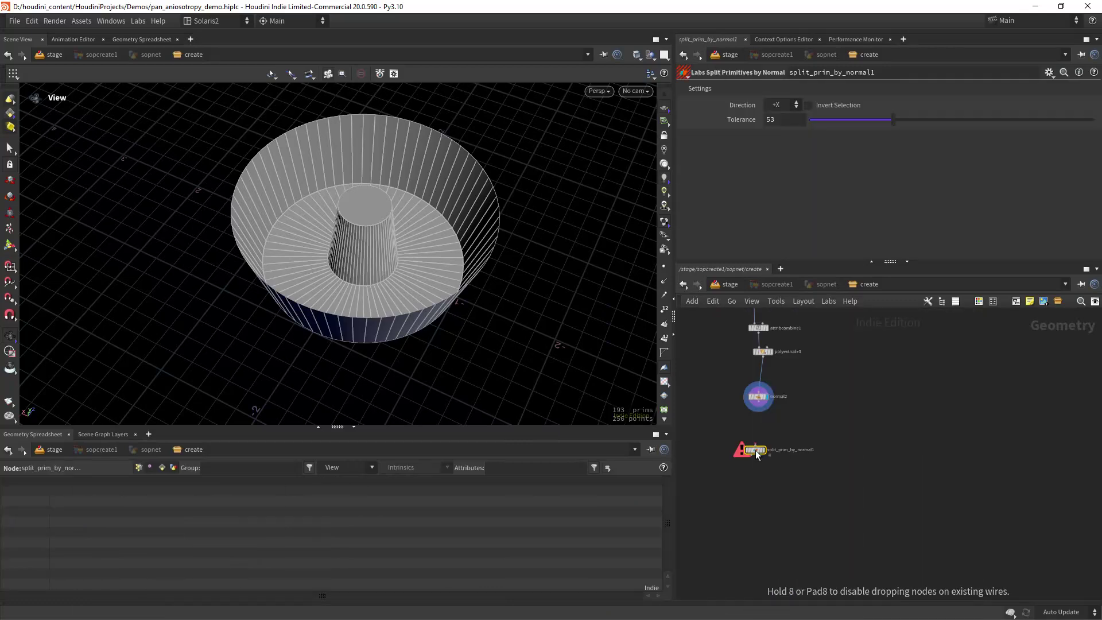
{"action": "left_click", "coordinate": [757, 454]}
{"action": "left_click_drag", "start_coordinate": [759, 414], "coordinate": [762, 445]}
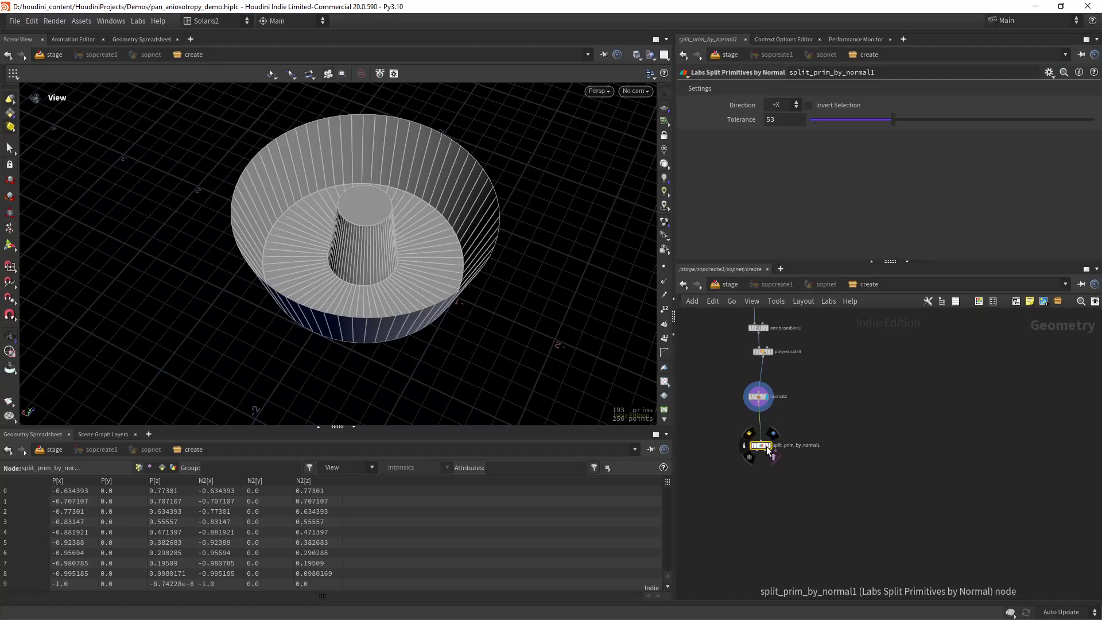
{"action": "left_click", "coordinate": [772, 446]}
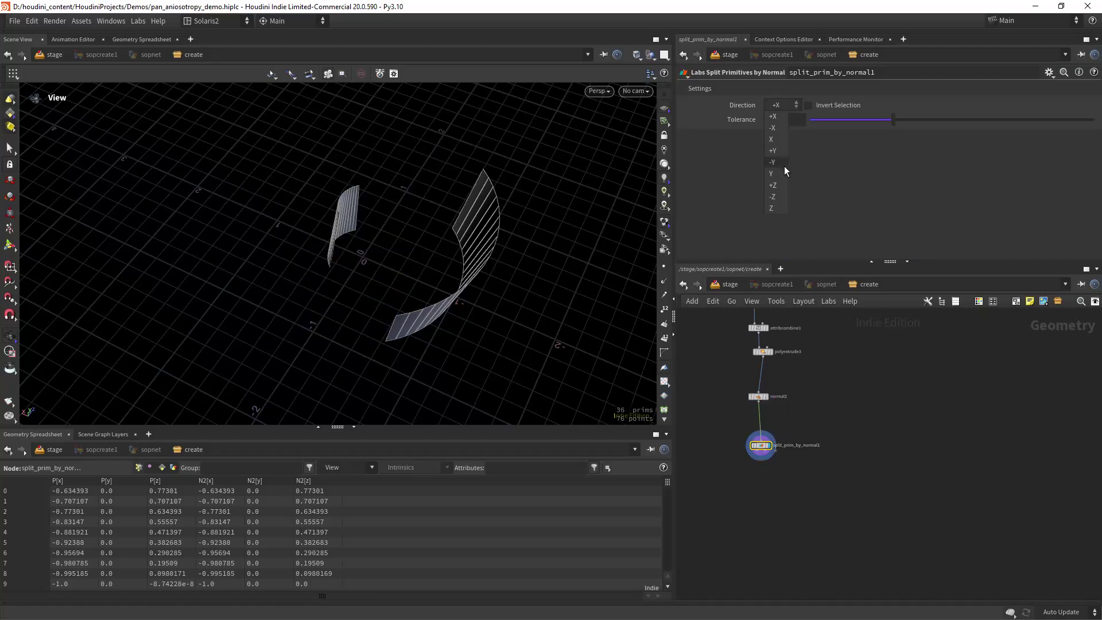
{"action": "left_click", "coordinate": [771, 173]}
{"action": "left_click_drag", "start_coordinate": [453, 262], "coordinate": [429, 266]}
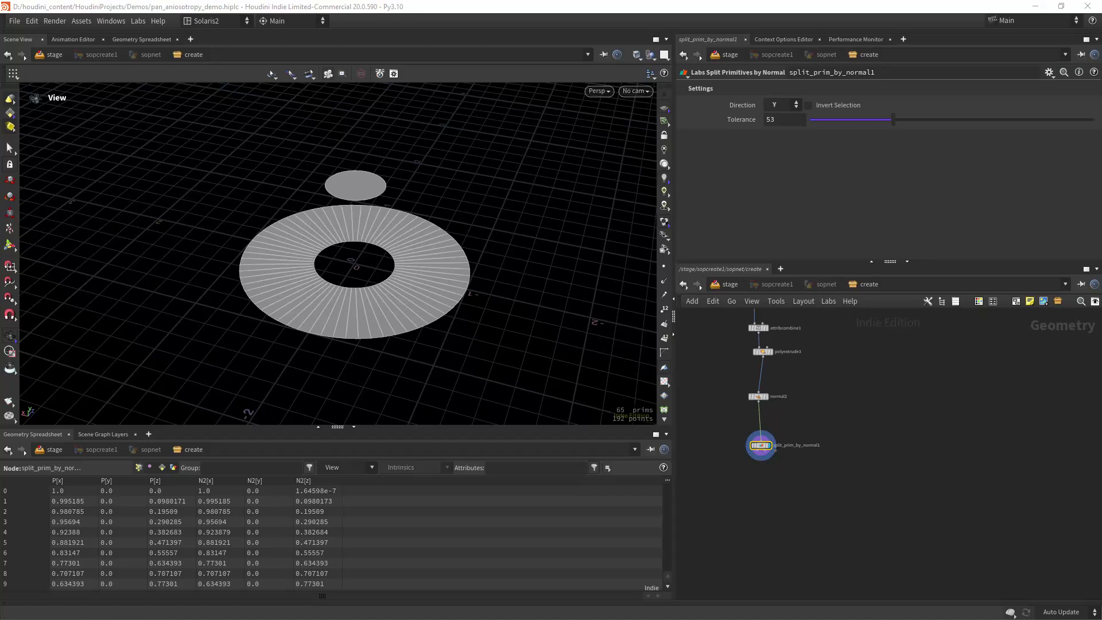
- Add two Null nodes below split_prim_by_normal1, one wired to each output, and display null1
{"action": "scroll", "coordinate": [763, 480], "scroll_direction": "up", "scroll_amount": 3}
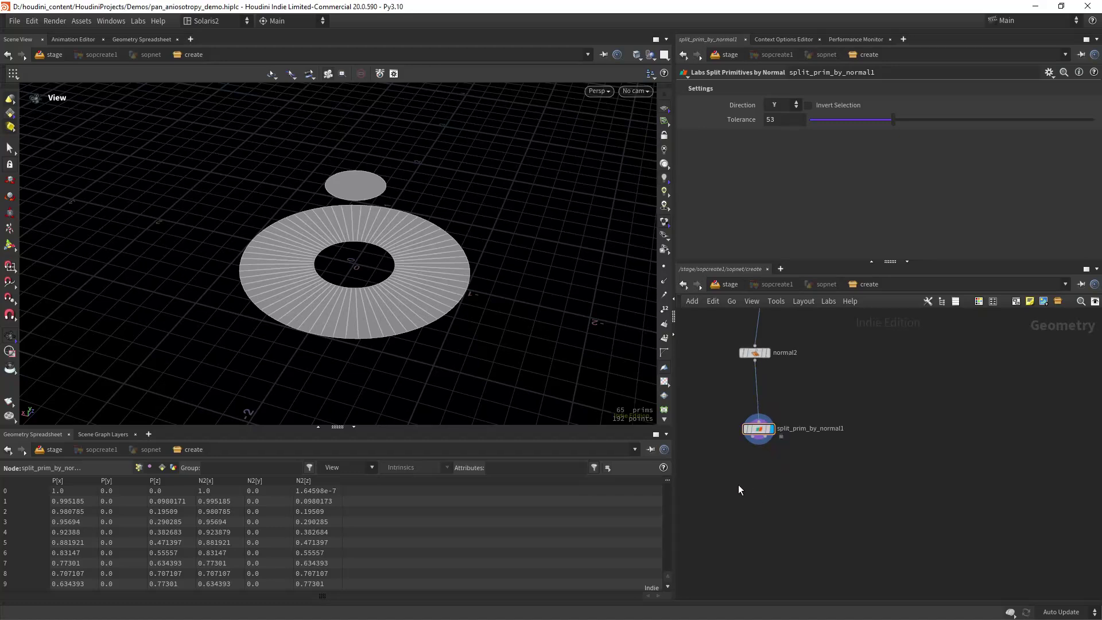
{"action": "key", "text": "Tab"}
{"action": "type", "text": "null"}
{"action": "key", "text": "Return"}
{"action": "scroll", "coordinate": [763, 469], "scroll_direction": "up", "scroll_amount": 2}
{"action": "middle_click_drag", "start_coordinate": [758, 462], "coordinate": [781, 446]}
{"action": "left_click_drag", "start_coordinate": [753, 460], "coordinate": [833, 474]}
{"action": "left_click_drag", "start_coordinate": [791, 411], "coordinate": [832, 456]}
{"action": "left_click_drag", "start_coordinate": [436, 278], "coordinate": [413, 234]}
{"action": "left_click", "coordinate": [774, 456]}
{"action": "left_click_drag", "start_coordinate": [423, 288], "coordinate": [368, 267]}
- Add a UV Texture node after null1 and display it
{"action": "middle_click_drag", "start_coordinate": [747, 537], "coordinate": [746, 424]}
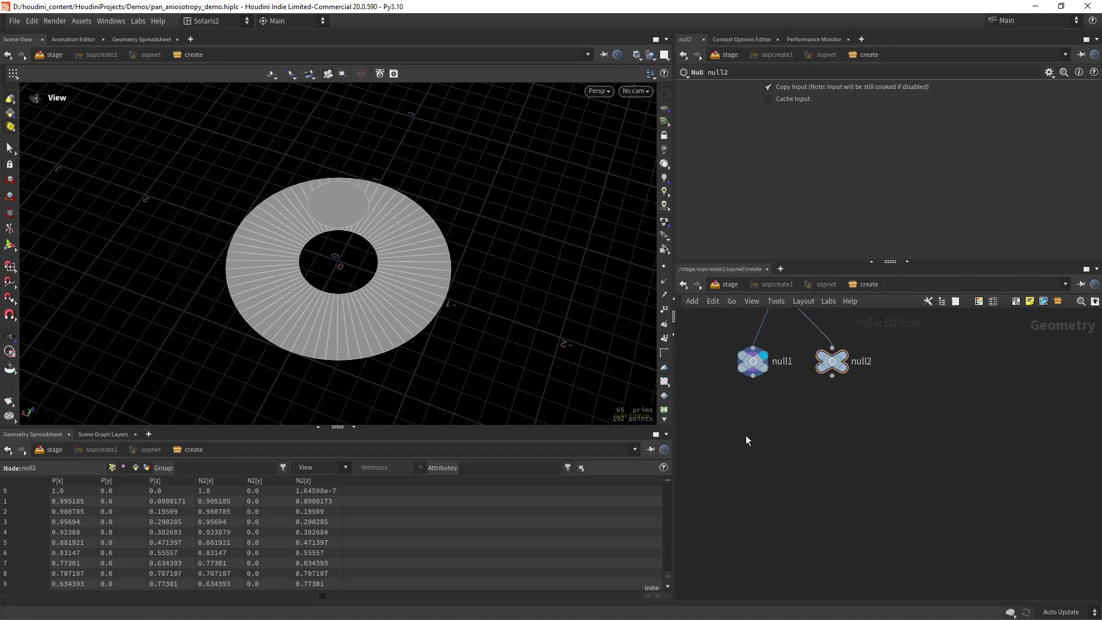
{"action": "key", "text": "Tab"}
{"action": "type", "text": "uvtex"}
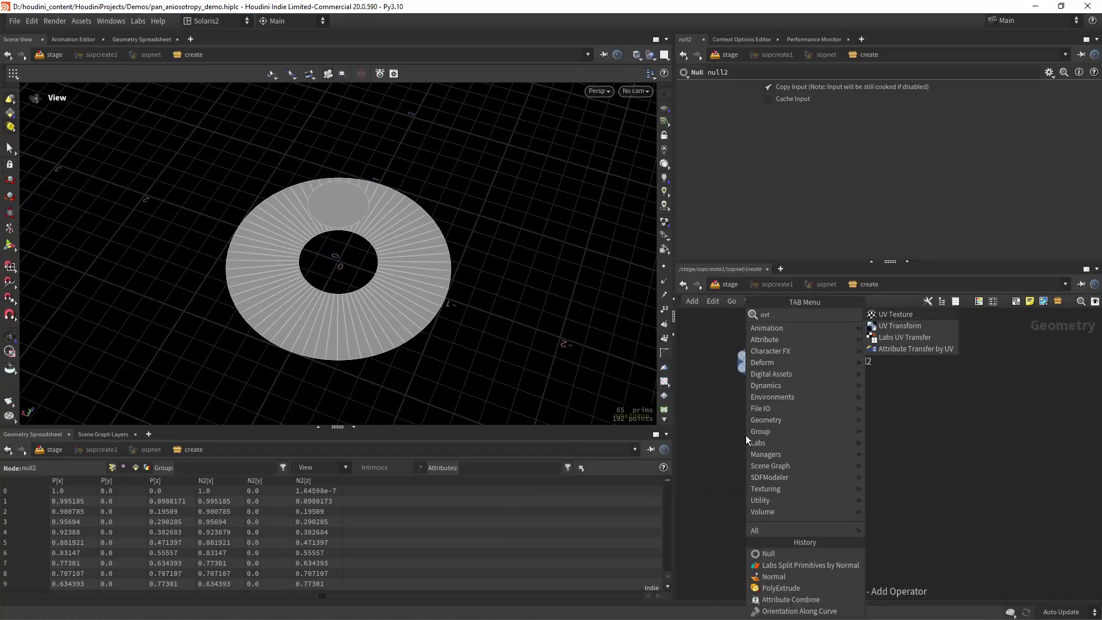
{"action": "key", "text": "Return"}
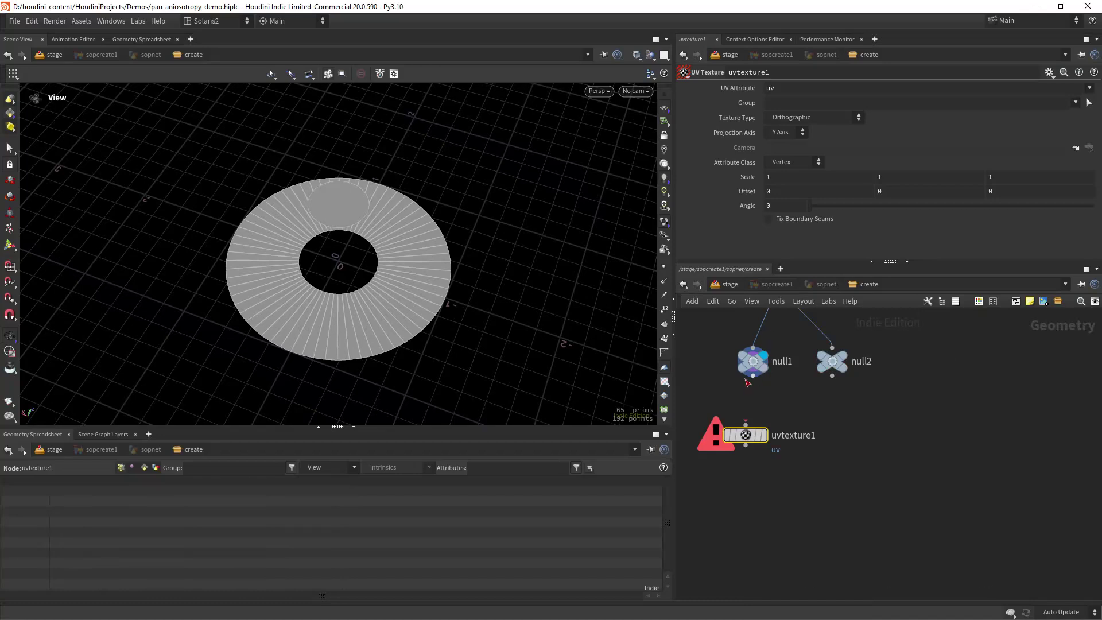
{"action": "left_click", "coordinate": [749, 436]}
{"action": "left_click", "coordinate": [768, 411]}
{"action": "left_click_drag", "start_coordinate": [746, 435], "coordinate": [764, 433]}
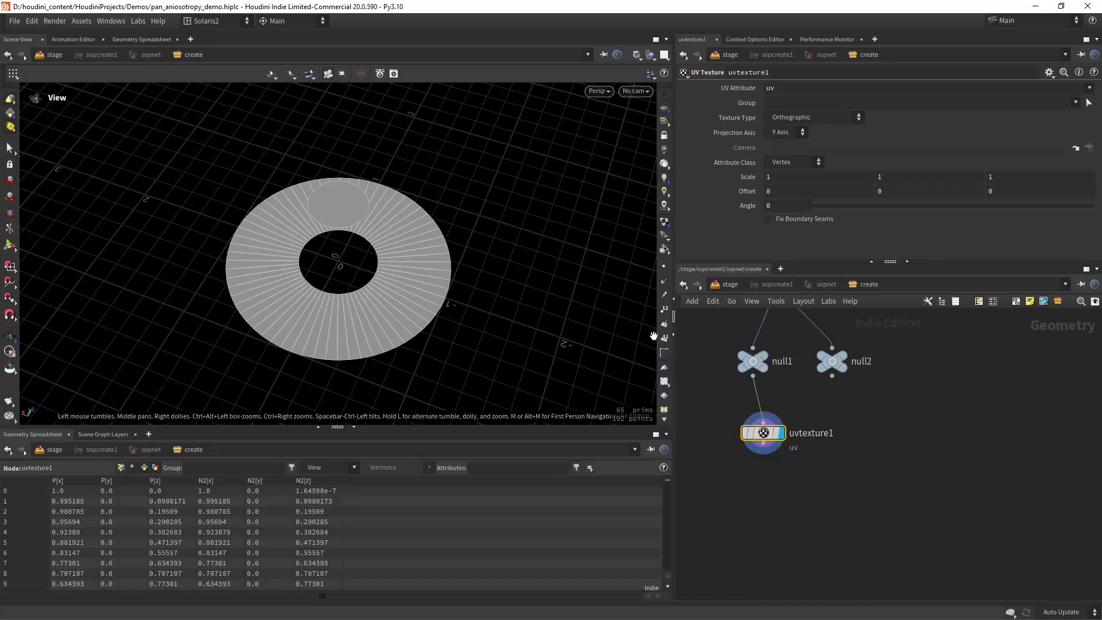
- Show the UV grid texture on the flat surfaces and examine its orientation from above
{"action": "left_click", "coordinate": [665, 386]}
{"action": "right_click_drag", "start_coordinate": [305, 292], "coordinate": [362, 258]}
{"action": "left_click_drag", "start_coordinate": [362, 259], "coordinate": [330, 236]}
{"action": "middle_click_drag", "start_coordinate": [480, 215], "coordinate": [295, 293]}
{"action": "left_click_drag", "start_coordinate": [376, 249], "coordinate": [372, 275]}
{"action": "right_click_drag", "start_coordinate": [348, 256], "coordinate": [374, 243]}
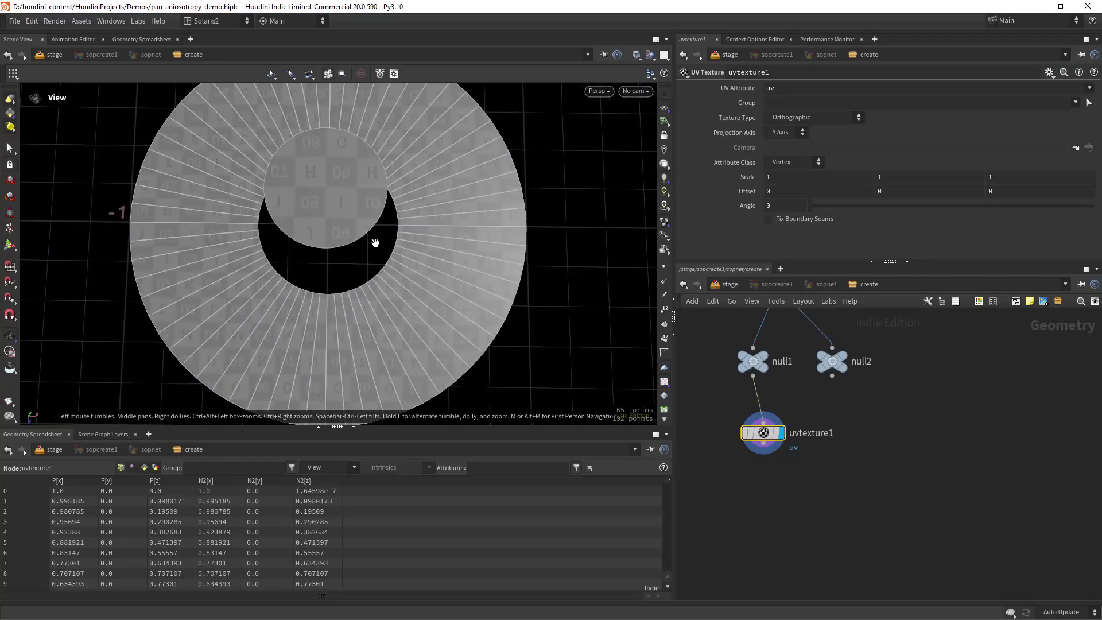
{"action": "middle_click_drag", "start_coordinate": [373, 243], "coordinate": [370, 250]}
- Set uvtexture1's Y Scale to -1 and its Y Offset to 1
{"action": "left_click", "coordinate": [876, 178]}
{"action": "type", "text": "-"}
{"action": "key", "text": "Tab"}
{"action": "left_click_drag", "start_coordinate": [889, 192], "coordinate": [799, 196]}
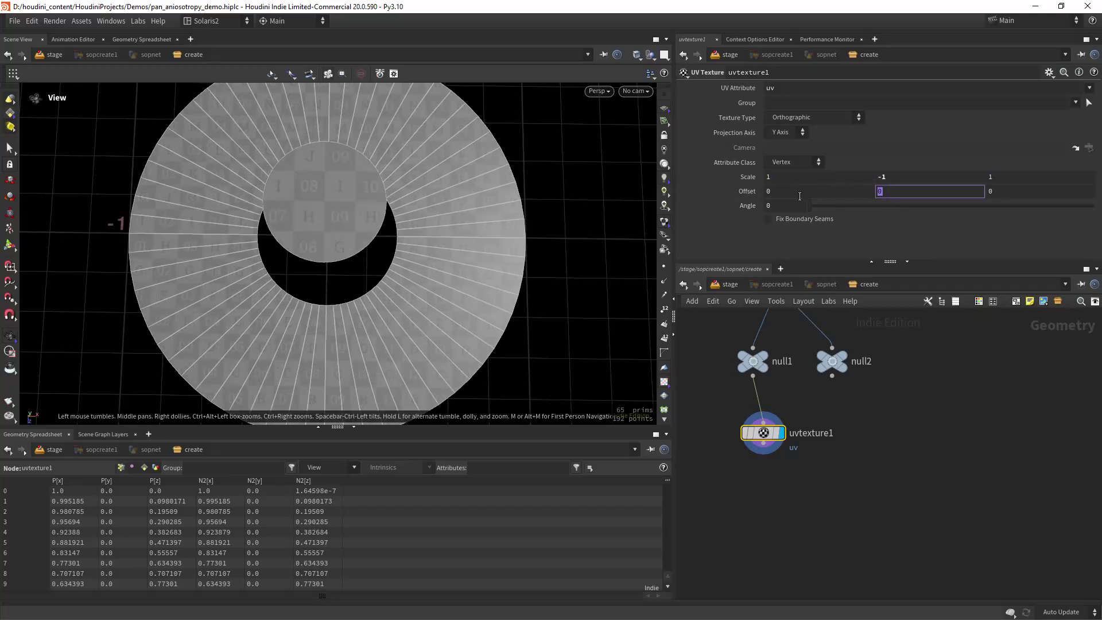
{"action": "key", "text": "Return"}
- Check the layout in the UV view, try a Y Offset of 0, and restore it to 1
{"action": "key", "text": "space+5"}
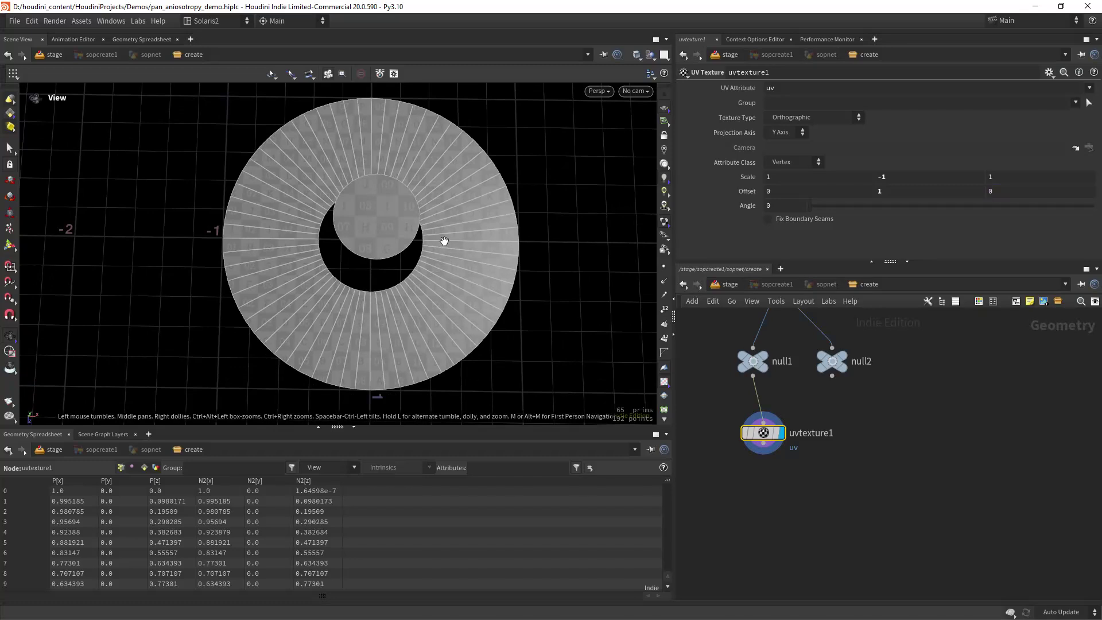
{"action": "right_click_drag", "start_coordinate": [478, 248], "coordinate": [391, 275]}
{"action": "left_click_drag", "start_coordinate": [893, 191], "coordinate": [757, 205]}
{"action": "type", "text": "0"}
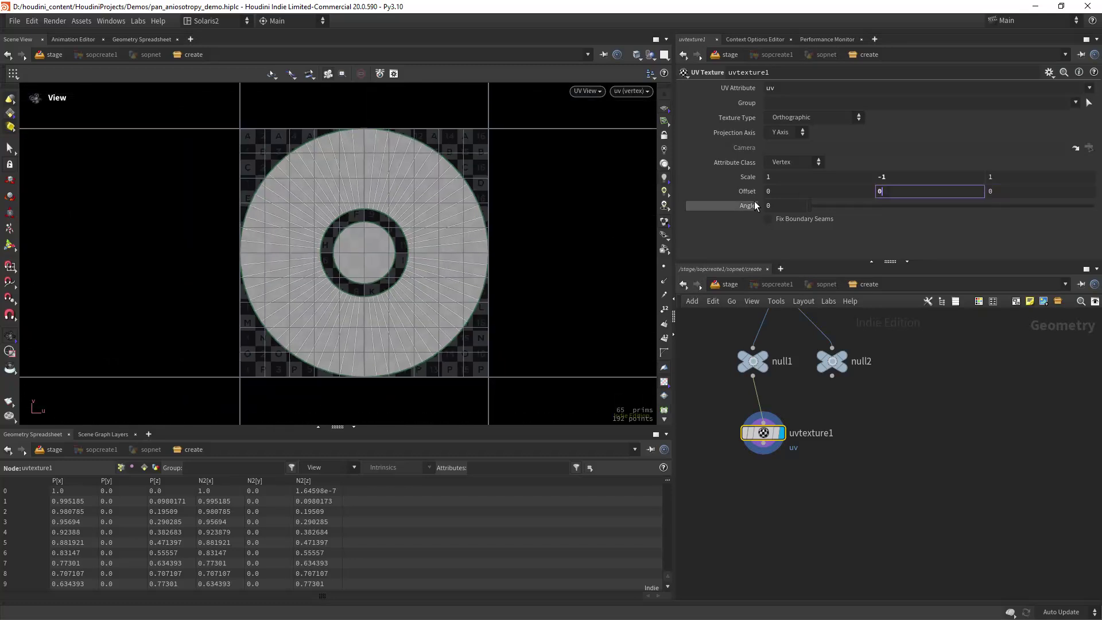
{"action": "key", "text": "Return"}
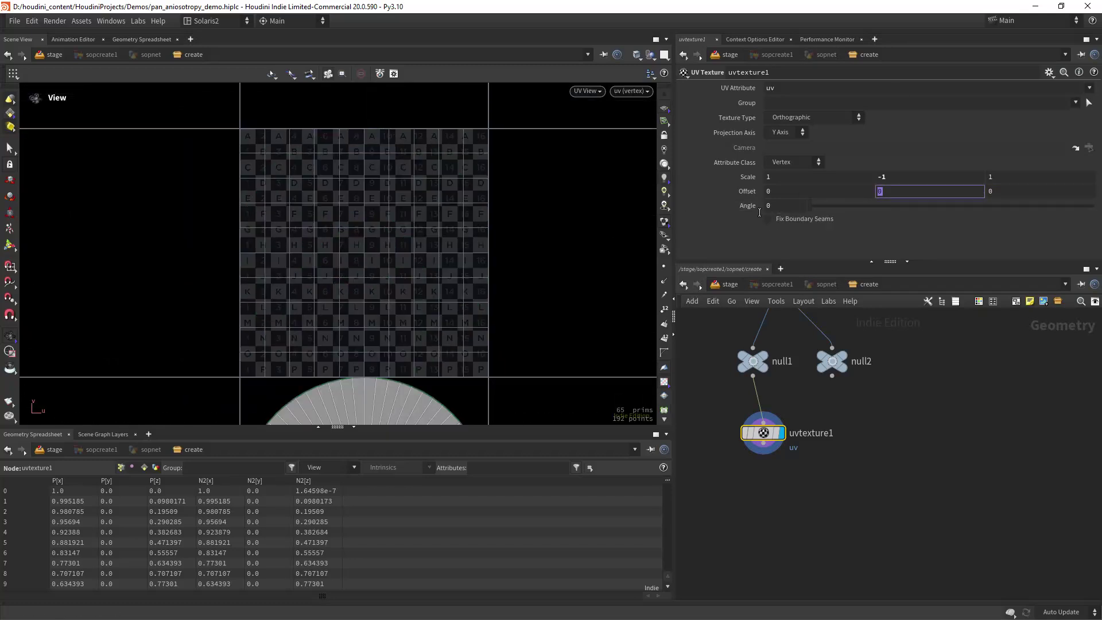
{"action": "type", "text": "1"}
{"action": "key", "text": "Return"}
{"action": "key", "text": "space+1"}
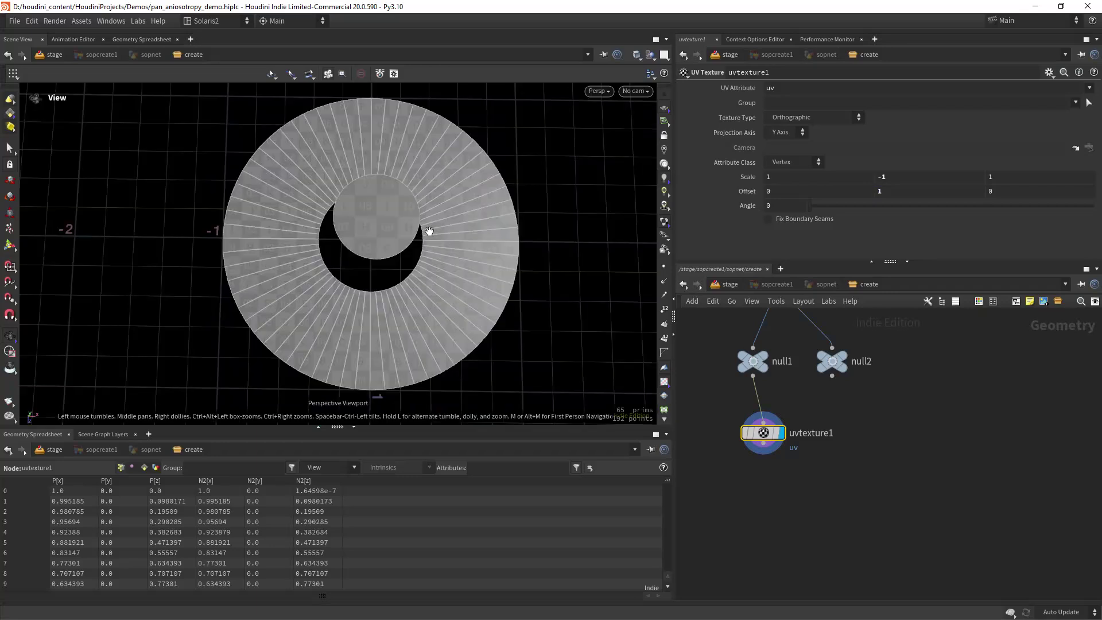
- Display null2 to view the wall surfaces in perspective and align uvtexture1 beneath null1
{"action": "right_click_drag", "start_coordinate": [486, 242], "coordinate": [449, 257]}
{"action": "middle_click_drag", "start_coordinate": [449, 258], "coordinate": [403, 251]}
{"action": "right_click_drag", "start_coordinate": [403, 251], "coordinate": [427, 246]}
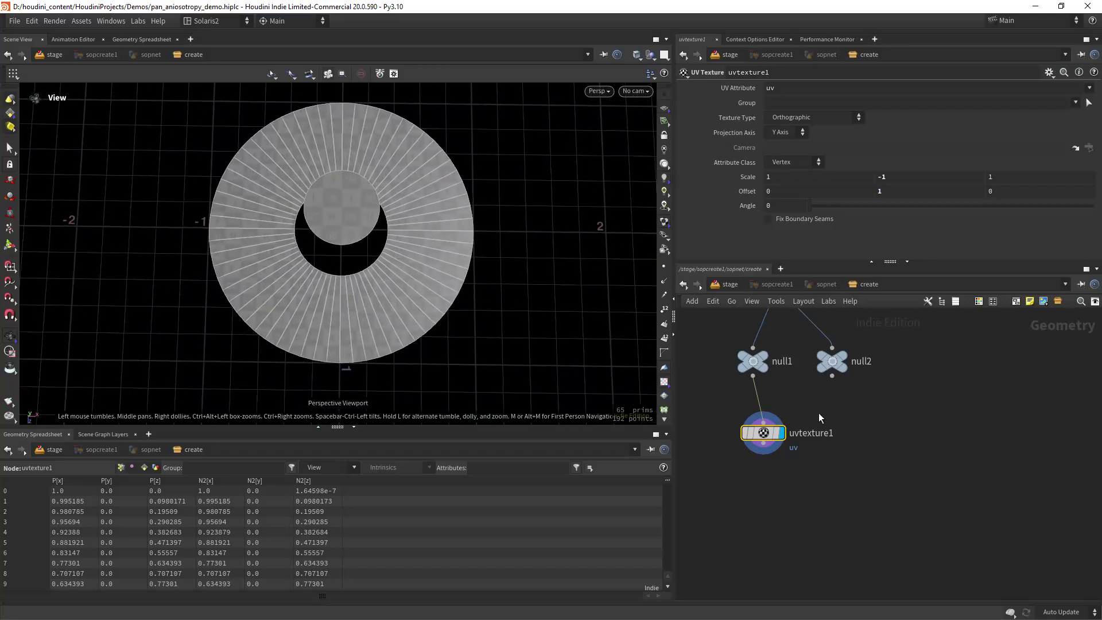
{"action": "middle_click_drag", "start_coordinate": [829, 392], "coordinate": [806, 377]}
{"action": "right_click_drag", "start_coordinate": [840, 386], "coordinate": [806, 398]}
{"action": "left_click", "coordinate": [834, 336]}
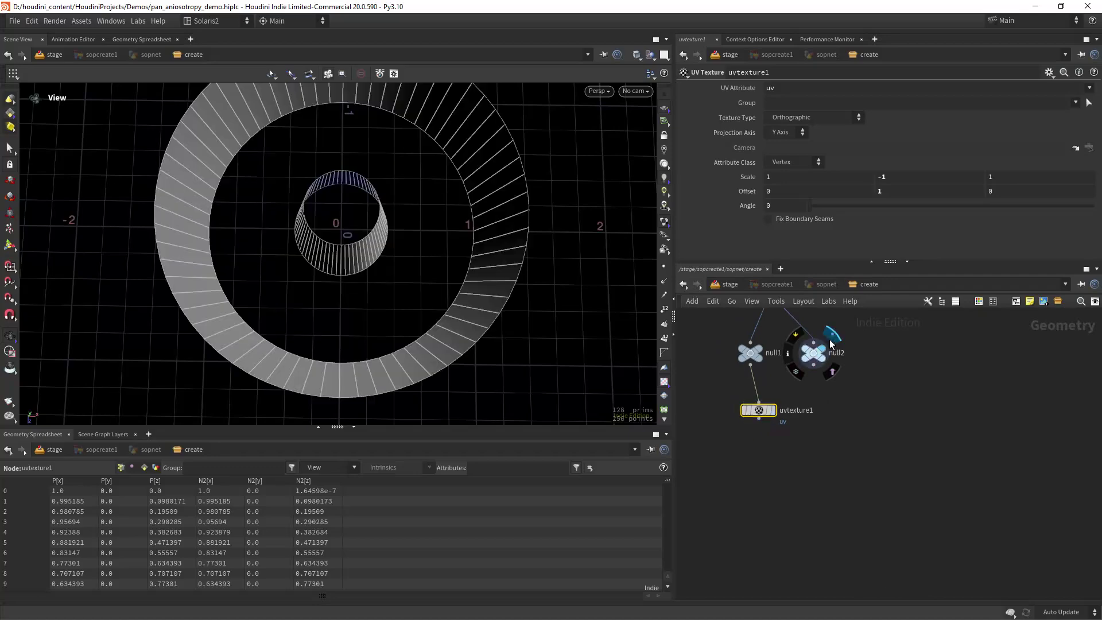
{"action": "left_click_drag", "start_coordinate": [762, 409], "coordinate": [749, 413]}
{"action": "middle_click_drag", "start_coordinate": [845, 408], "coordinate": [792, 412]}
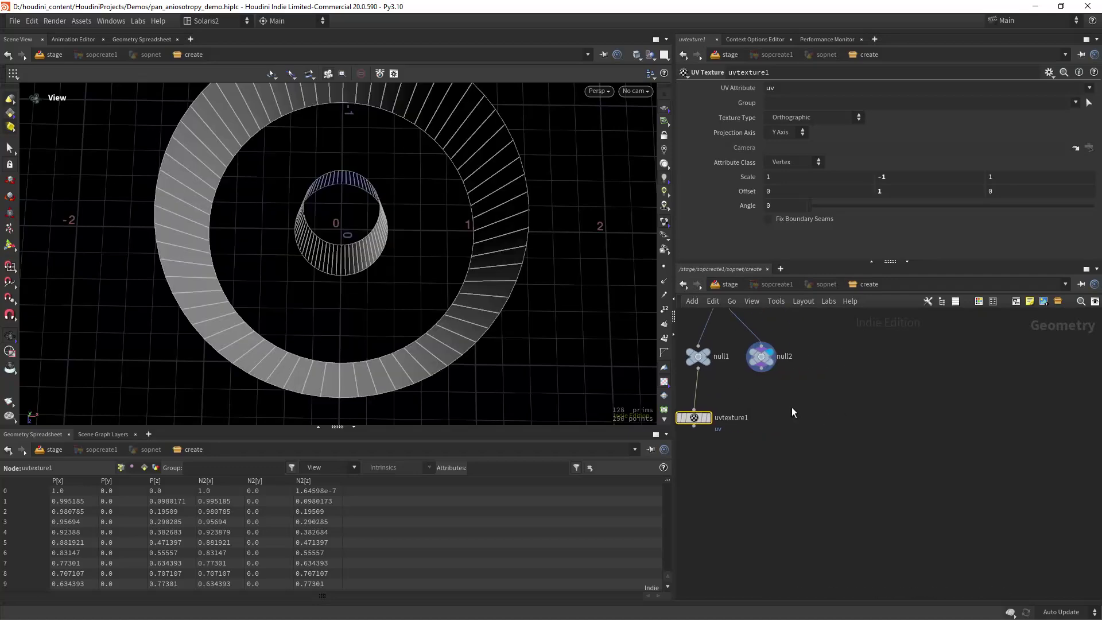
{"action": "left_click_drag", "start_coordinate": [519, 337], "coordinate": [583, 300]}
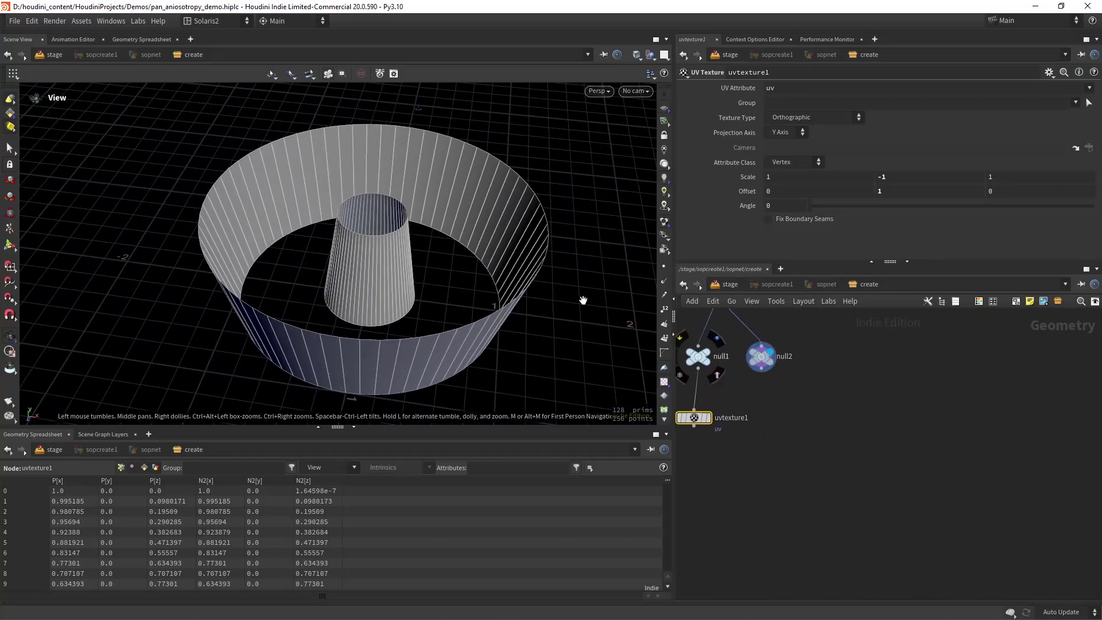
- Add a Group by Range node after null2, display it and set its Group Type to Points
{"action": "key", "text": "Tab"}
{"action": "type", "text": "rang"}
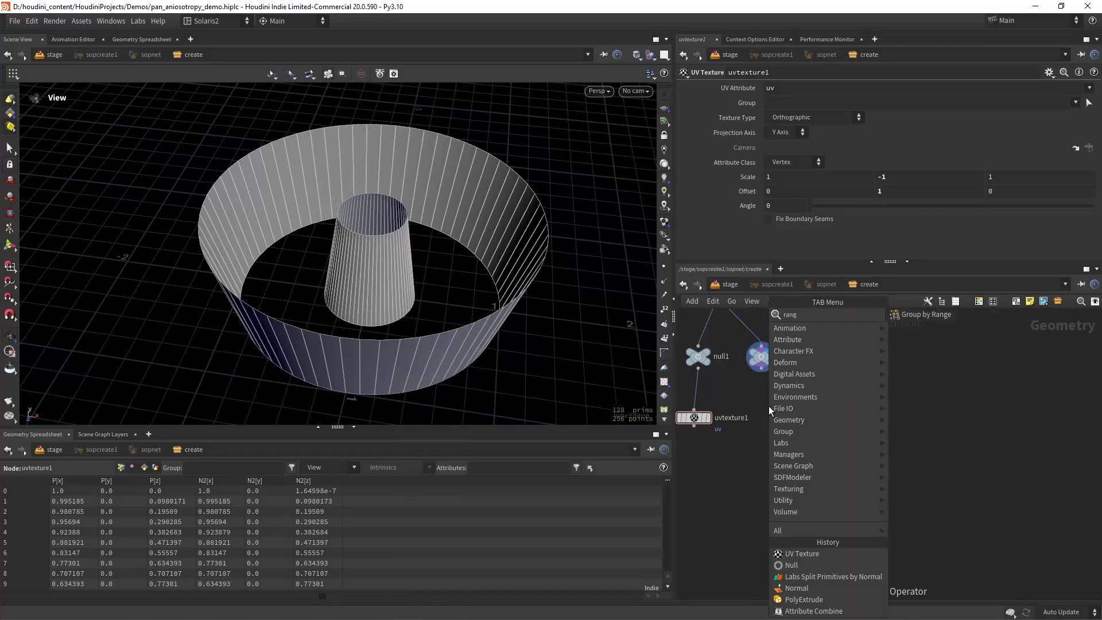
{"action": "key", "text": "Return"}
{"action": "left_click", "coordinate": [769, 405]}
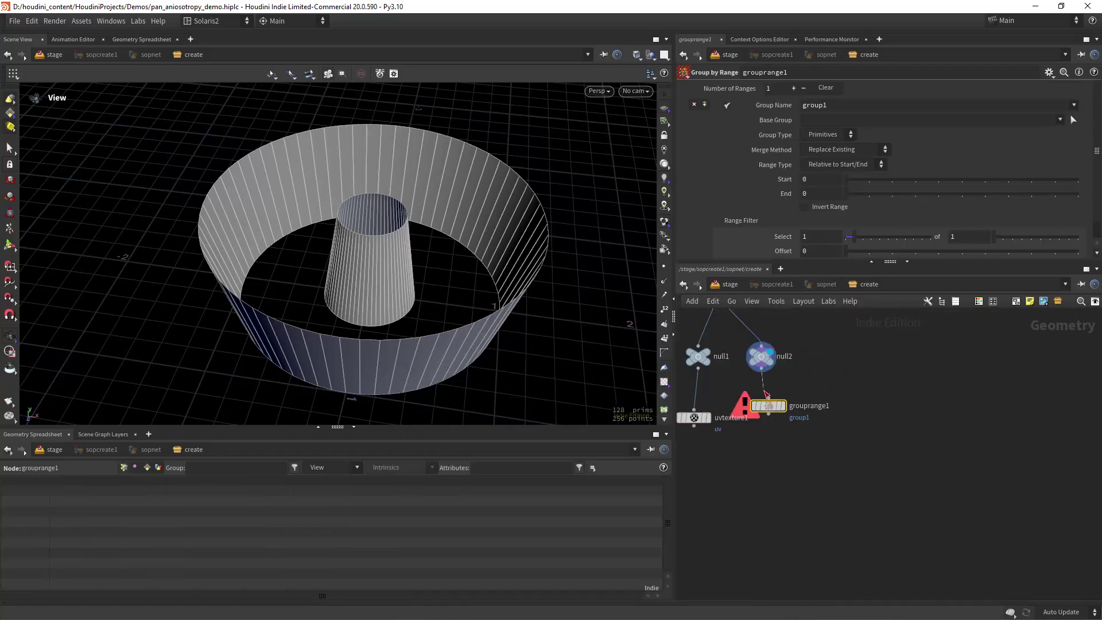
{"action": "left_click", "coordinate": [768, 396]}
{"action": "left_click_drag", "start_coordinate": [769, 406], "coordinate": [761, 413]}
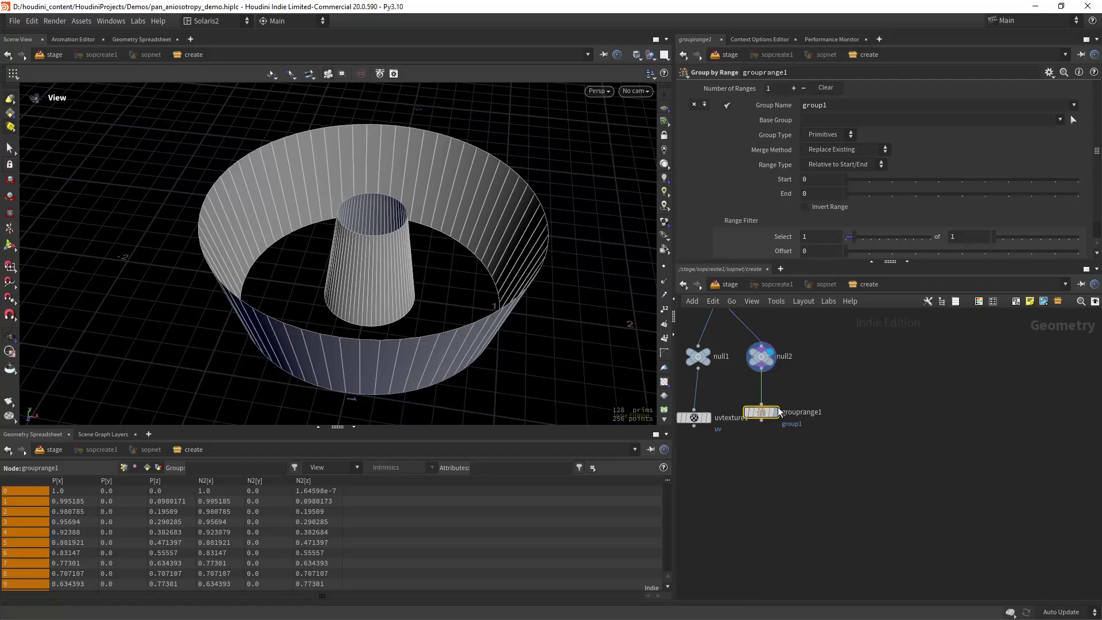
{"action": "left_click", "coordinate": [779, 406]}
{"action": "left_click", "coordinate": [843, 136]}
{"action": "left_click", "coordinate": [835, 147]}
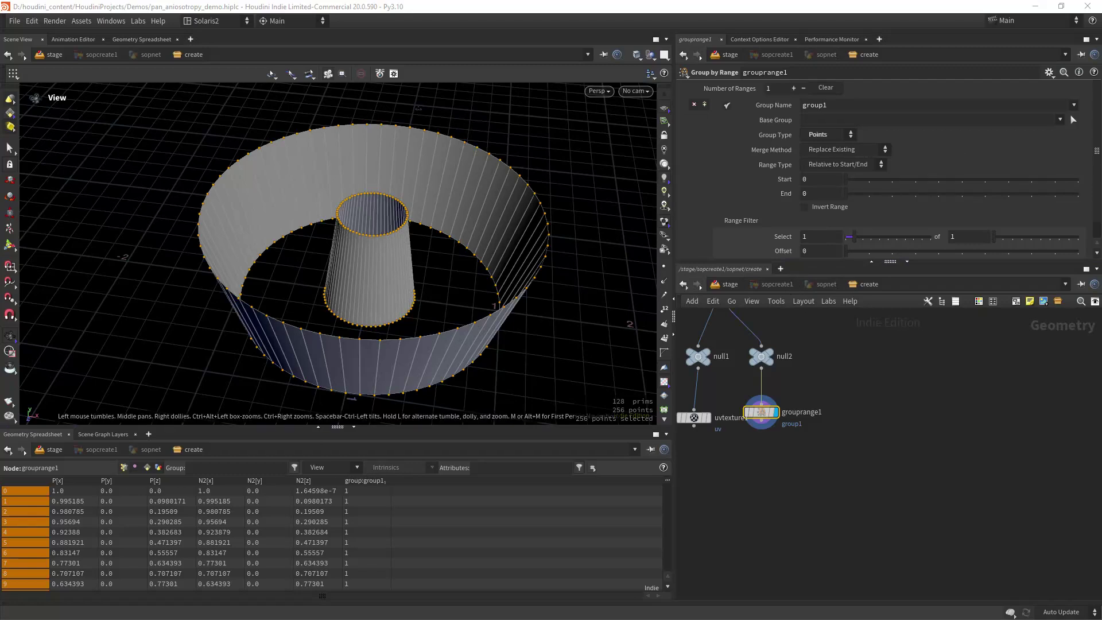
- Select circle1 and copy its Divisions parameter
{"action": "middle_click_drag", "start_coordinate": [814, 349], "coordinate": [831, 504]}
{"action": "scroll", "coordinate": [722, 374], "scroll_direction": "up", "scroll_amount": 3}
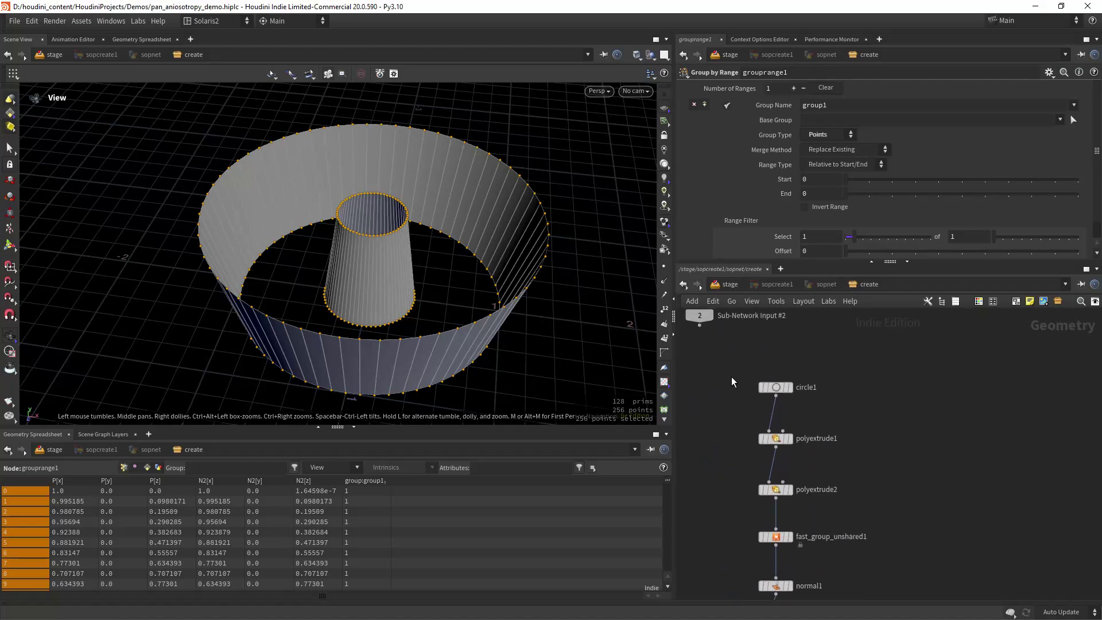
{"action": "left_click", "coordinate": [776, 387]}
{"action": "right_click", "coordinate": [782, 188]}
{"action": "left_click", "coordinate": [803, 274]}
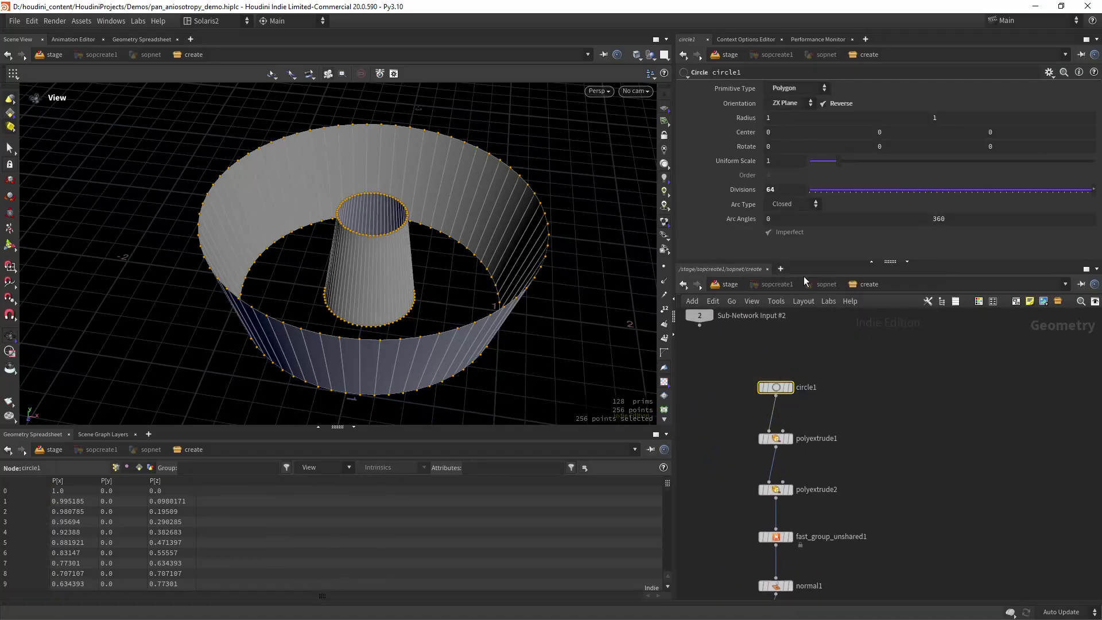
- Paste circle1's Divisions as a relative reference into the Range Filter's "of" value on grouprange1
{"action": "scroll", "coordinate": [886, 398], "scroll_direction": "down", "scroll_amount": 4}
{"action": "middle_click_drag", "start_coordinate": [969, 524], "coordinate": [865, 346]}
{"action": "scroll", "coordinate": [812, 451], "scroll_direction": "up", "scroll_amount": 5}
{"action": "left_click", "coordinate": [764, 492]}
{"action": "right_click", "coordinate": [972, 234]}
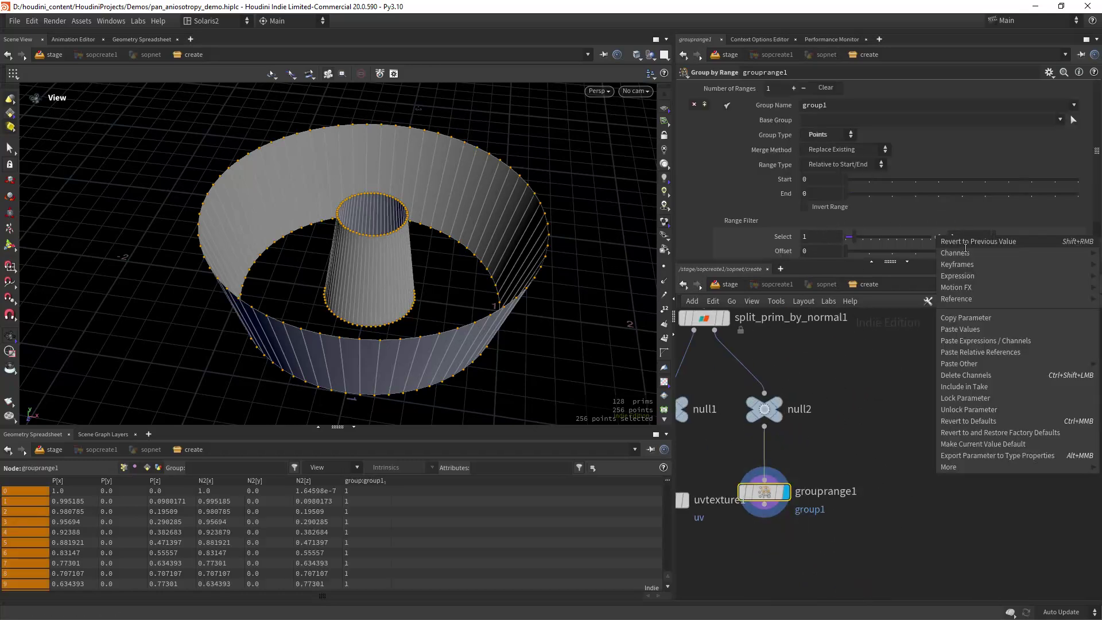
{"action": "left_click", "coordinate": [976, 317]}
{"action": "mouse_move", "coordinate": [478, 281]}
{"action": "left_mouse_down"}
{"action": "mouse_move", "coordinate": [561, 300]}
{"action": "mouse_move", "coordinate": [473, 288]}
{"action": "mouse_move", "coordinate": [483, 266]}
{"action": "left_mouse_up"}
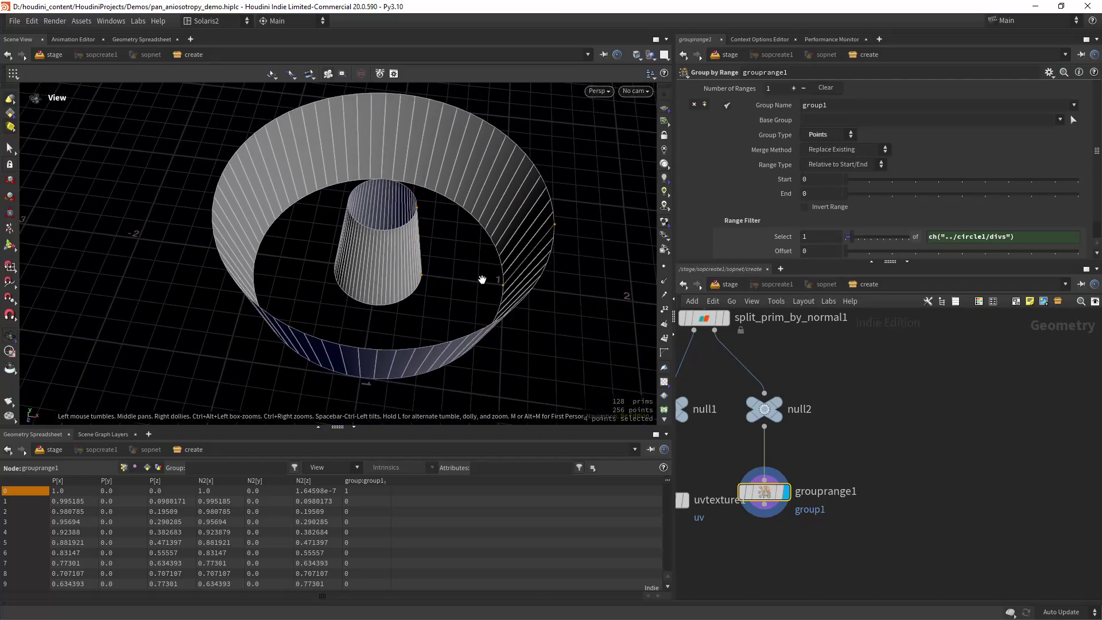
- Add a Group Promote node after grouprange1 and display it
{"action": "middle_click_drag", "start_coordinate": [782, 589], "coordinate": [789, 439]}
{"action": "key", "text": "Tab"}
{"action": "type", "text": "grpro"}
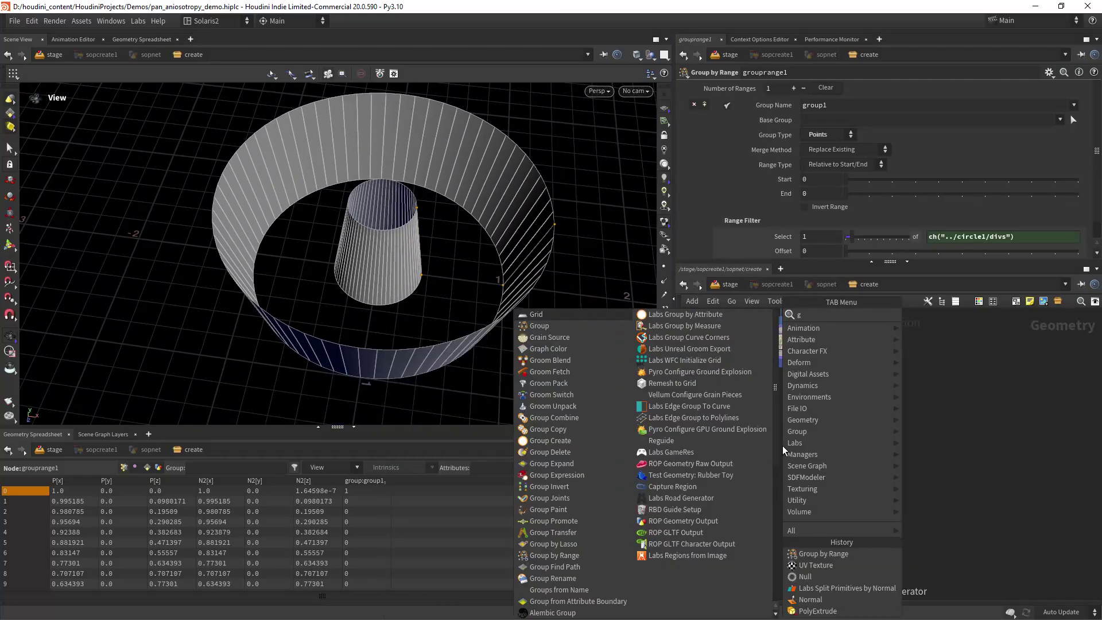
{"action": "key", "text": "Return"}
{"action": "left_click", "coordinate": [783, 445]}
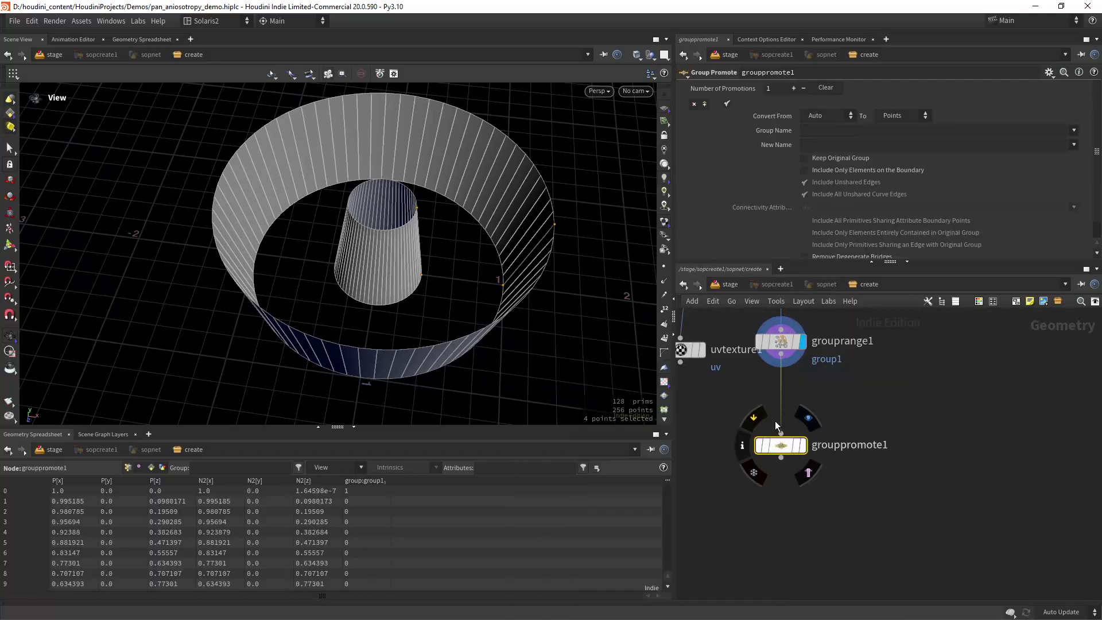
{"action": "left_click", "coordinate": [802, 445]}
- Promote group1 to Edges and include only elements on the boundary
{"action": "left_click", "coordinate": [909, 117]}
{"action": "left_click", "coordinate": [904, 136]}
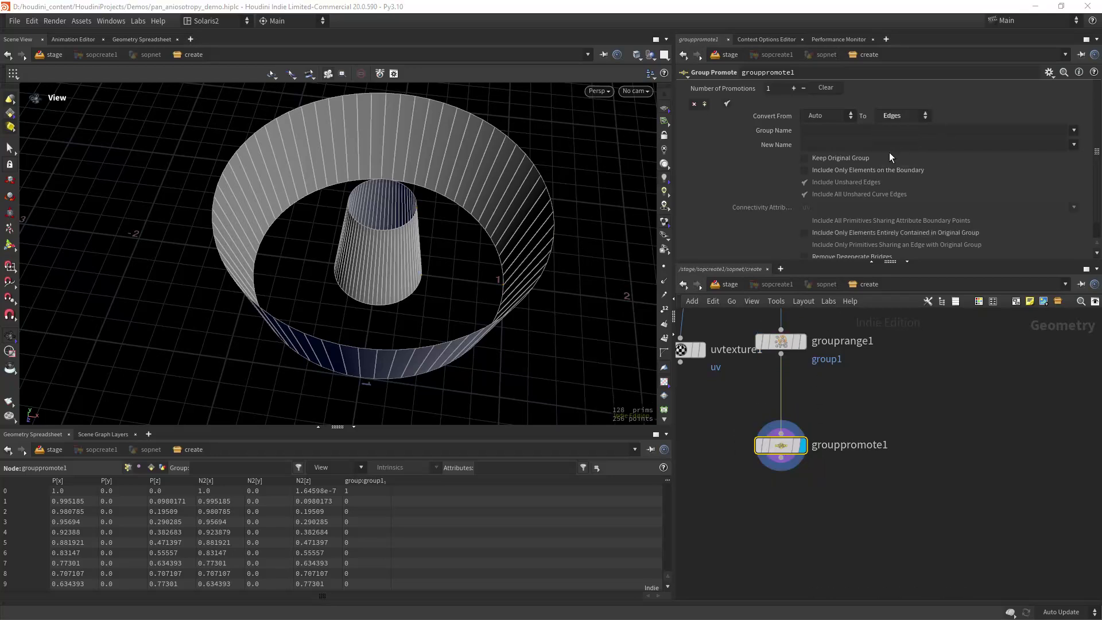
{"action": "left_click", "coordinate": [1074, 144]}
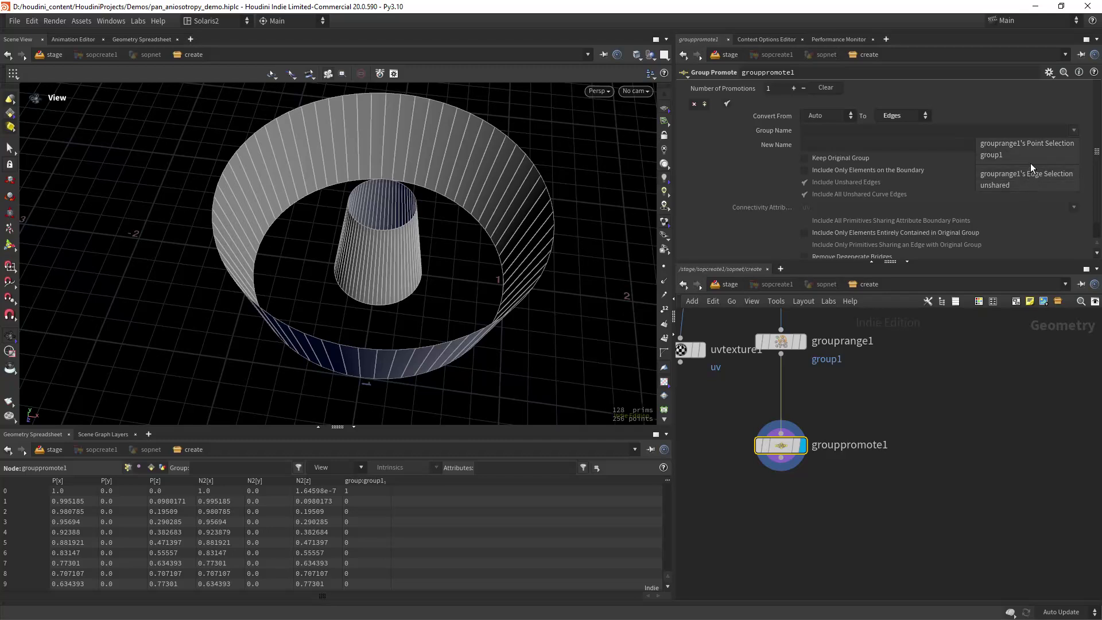
{"action": "left_click", "coordinate": [1031, 163]}
{"action": "left_click", "coordinate": [1068, 130]}
{"action": "left_click", "coordinate": [1070, 132]}
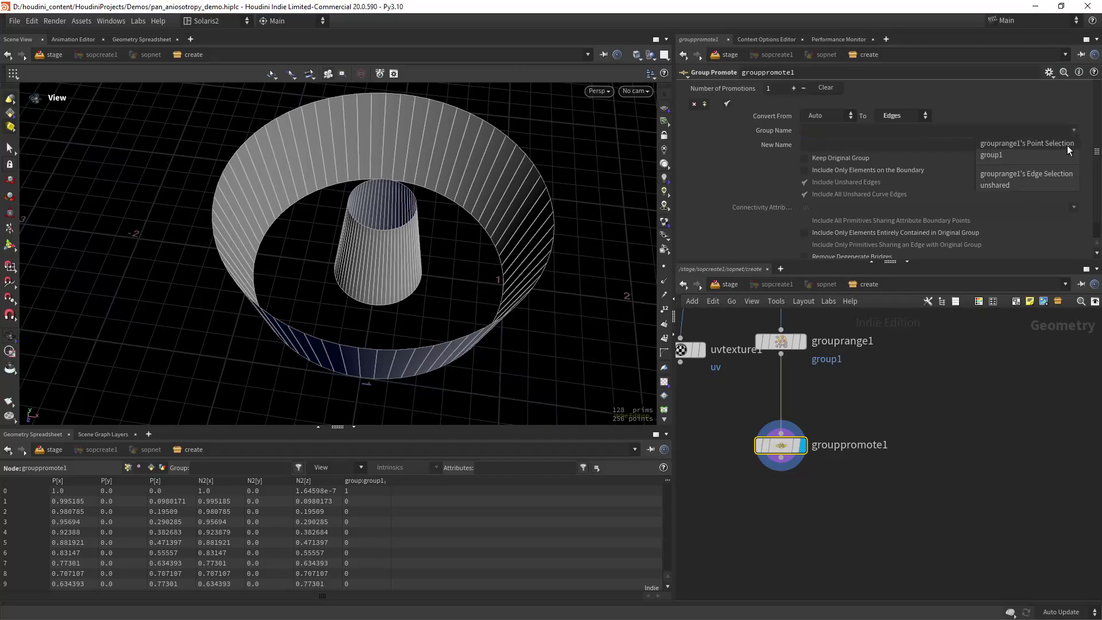
{"action": "left_click", "coordinate": [1043, 155]}
{"action": "left_click", "coordinate": [910, 170]}
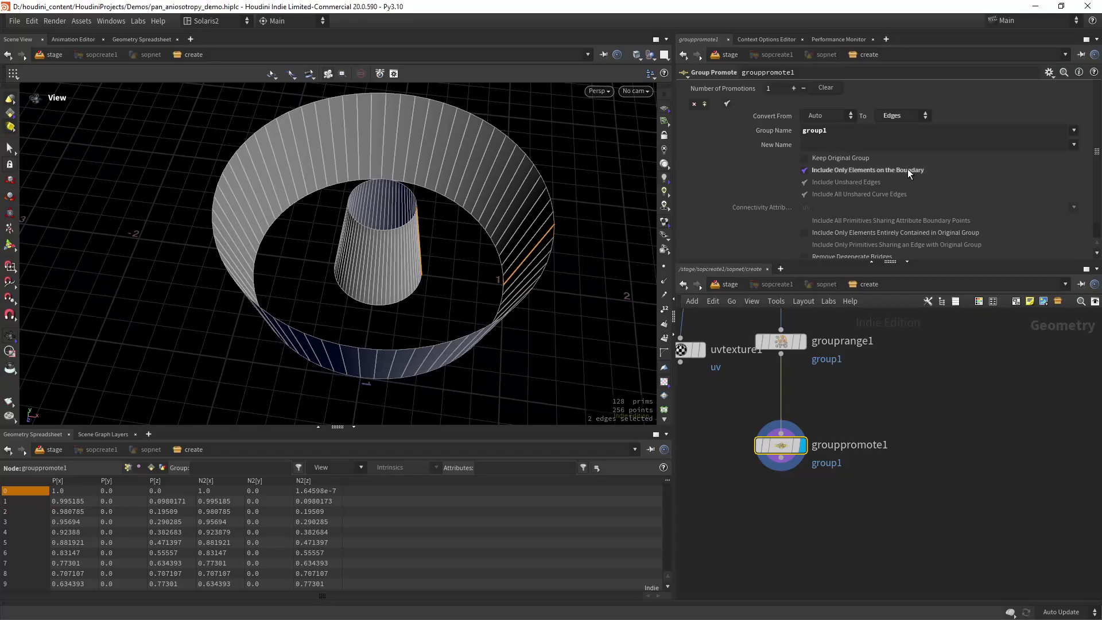
{"action": "scroll", "coordinate": [463, 248], "scroll_direction": "up", "scroll_amount": 3}
{"action": "mouse_move", "coordinate": [462, 248]}
{"action": "left_mouse_down"}
{"action": "mouse_move", "coordinate": [529, 231]}
{"action": "mouse_move", "coordinate": [464, 260]}
{"action": "mouse_move", "coordinate": [465, 250]}
{"action": "left_mouse_up"}
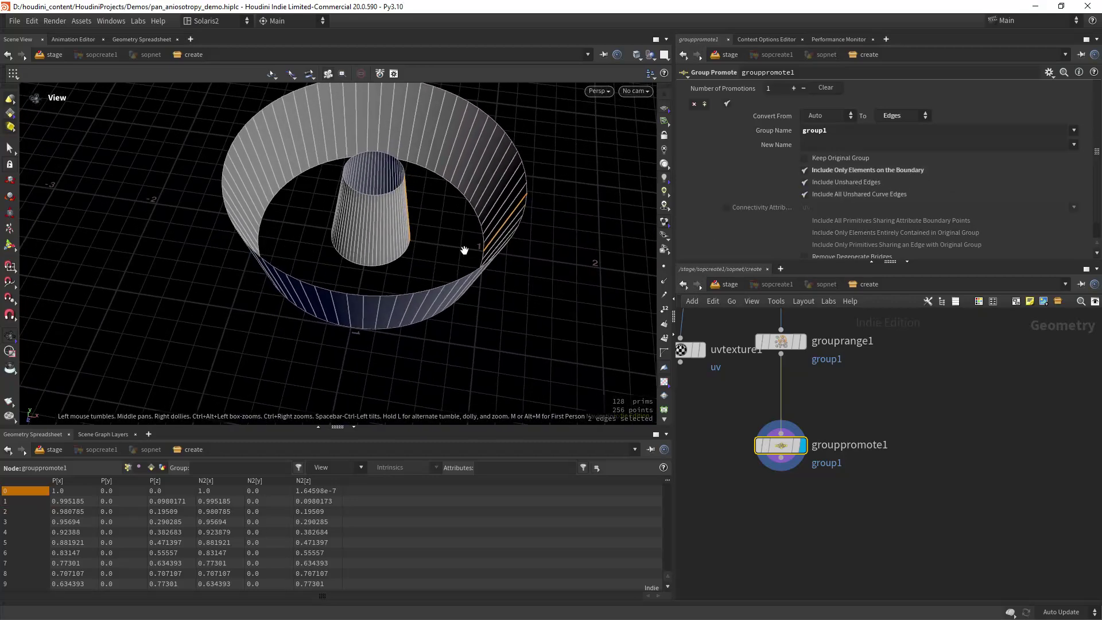
- Add a UV Flatten node, wire it beneath grouppromote1 and display it
{"action": "key", "text": "Tab"}
{"action": "type", "text": "uvfla"}
{"action": "key", "text": "Return"}
{"action": "left_click", "coordinate": [747, 470]}
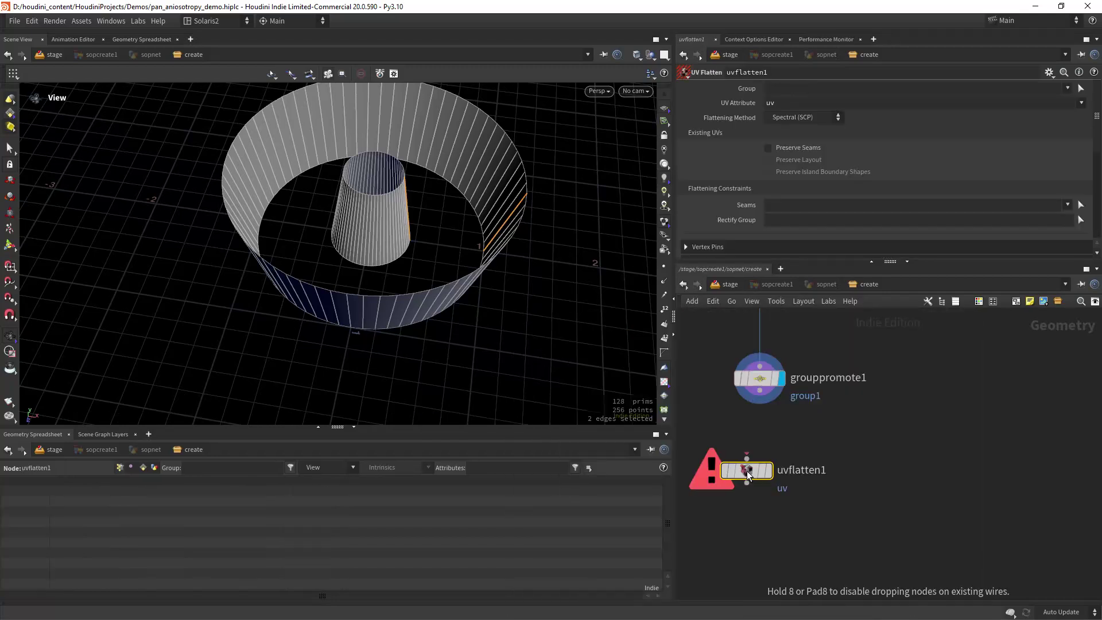
{"action": "left_click_drag", "start_coordinate": [746, 471], "coordinate": [767, 472]}
{"action": "left_click_drag", "start_coordinate": [759, 390], "coordinate": [767, 459]}
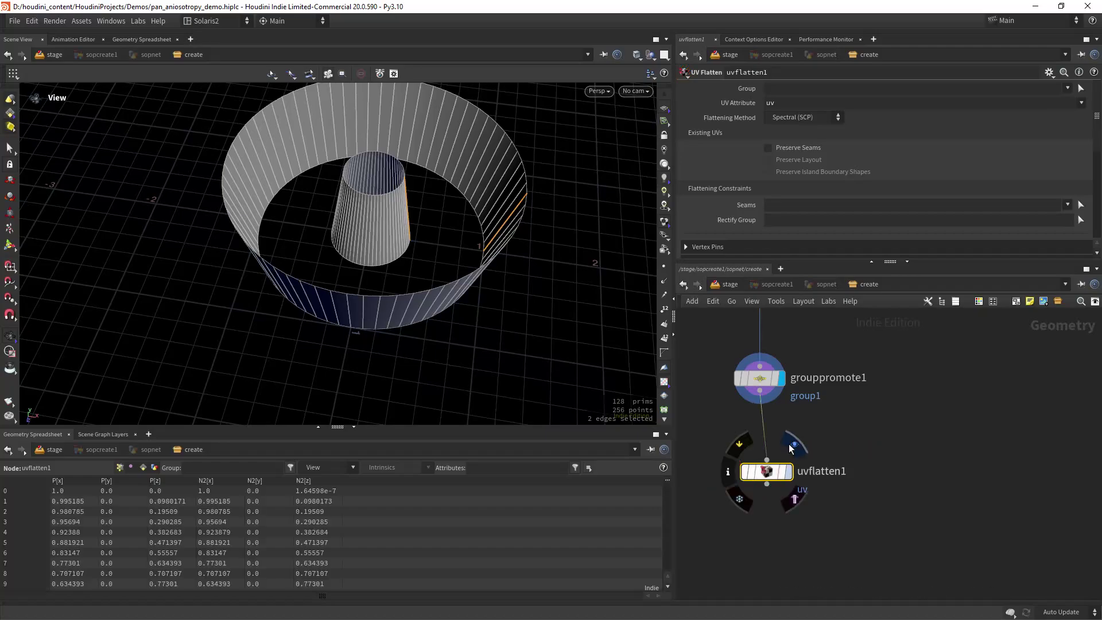
{"action": "left_click", "coordinate": [789, 448]}
{"action": "left_click", "coordinate": [767, 460]}
- Hide the wireframe, set the UV Flatten Seams to group1 and inspect the flattened walls in the UV view
{"action": "mouse_move", "coordinate": [402, 258]}
{"action": "left_mouse_down"}
{"action": "mouse_move", "coordinate": [416, 226]}
{"action": "mouse_move", "coordinate": [505, 234]}
{"action": "mouse_move", "coordinate": [457, 260]}
{"action": "mouse_move", "coordinate": [443, 248]}
{"action": "mouse_move", "coordinate": [482, 212]}
{"action": "mouse_move", "coordinate": [494, 219]}
{"action": "left_mouse_up"}
{"action": "key", "text": "shift+w"}
{"action": "left_click", "coordinate": [1067, 205]}
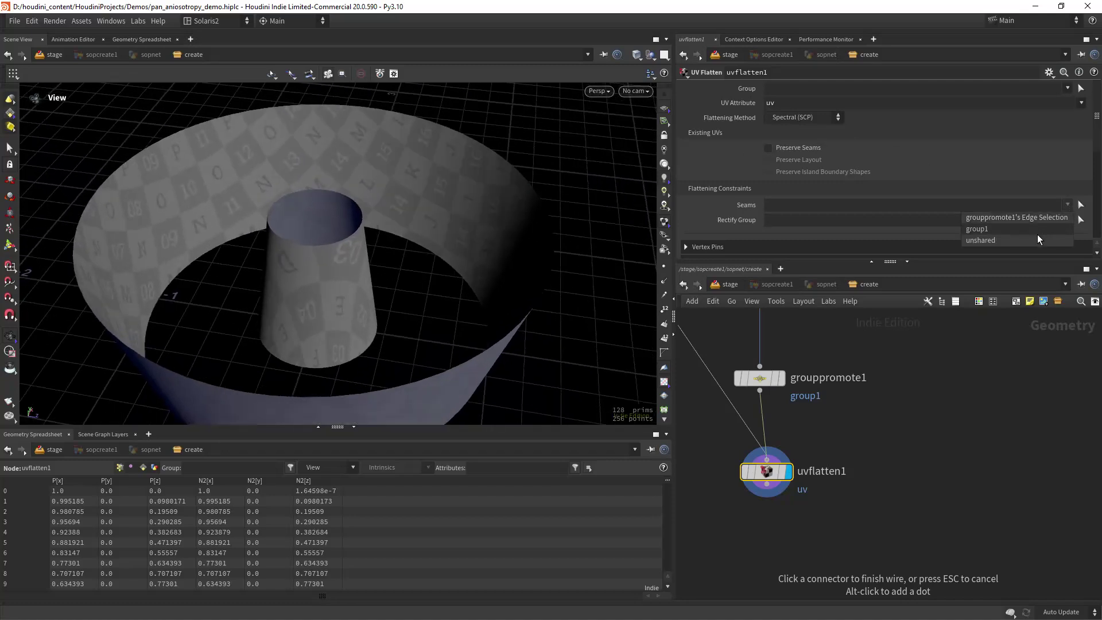
{"action": "left_click", "coordinate": [1030, 230]}
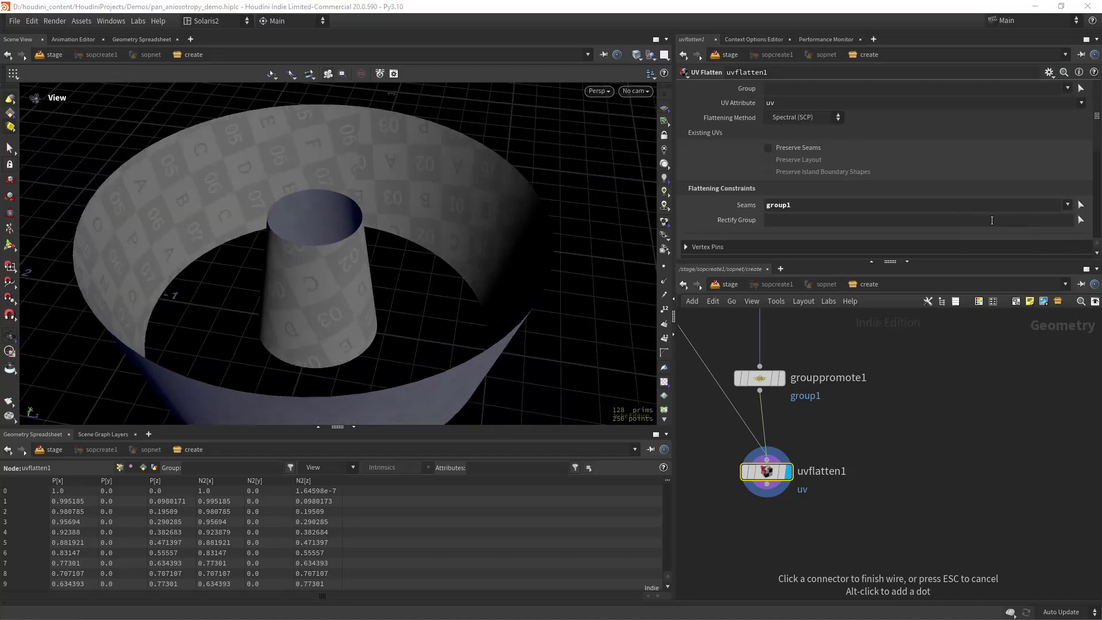
{"action": "left_click_drag", "start_coordinate": [438, 241], "coordinate": [374, 250]}
{"action": "right_click_drag", "start_coordinate": [428, 227], "coordinate": [384, 247]}
{"action": "key", "text": "space+5"}
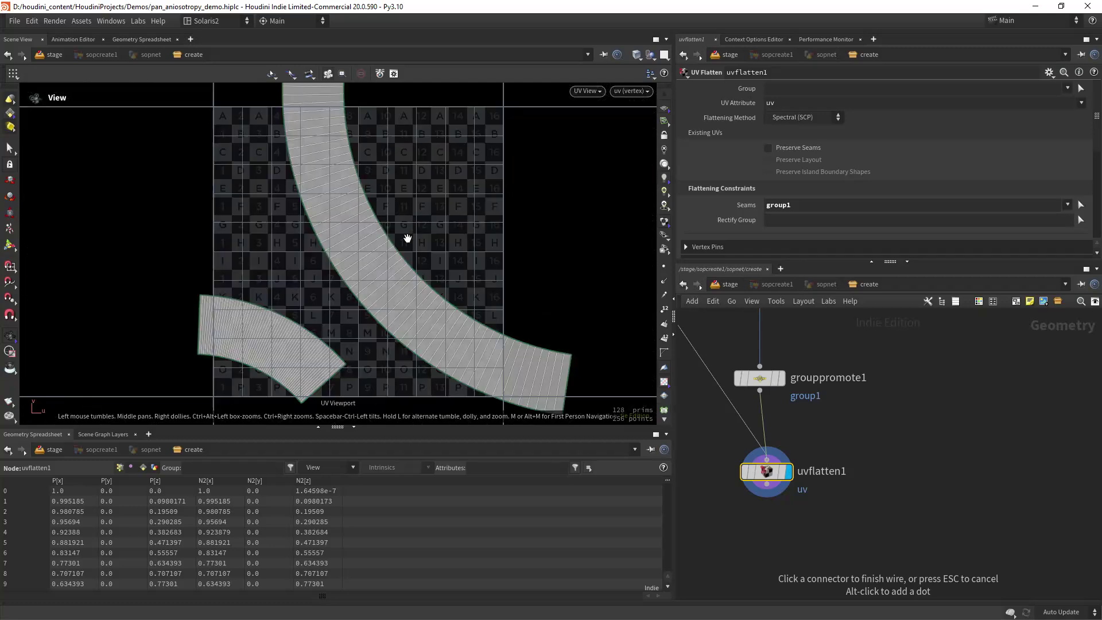
{"action": "right_click_drag", "start_coordinate": [484, 234], "coordinate": [430, 269]}
- Set the flattening Rectify Group to * and disable Enable Manual Layout, then check the walls in perspective
{"action": "left_click", "coordinate": [805, 222]}
{"action": "type", "text": "*"}
{"action": "key", "text": "Return"}
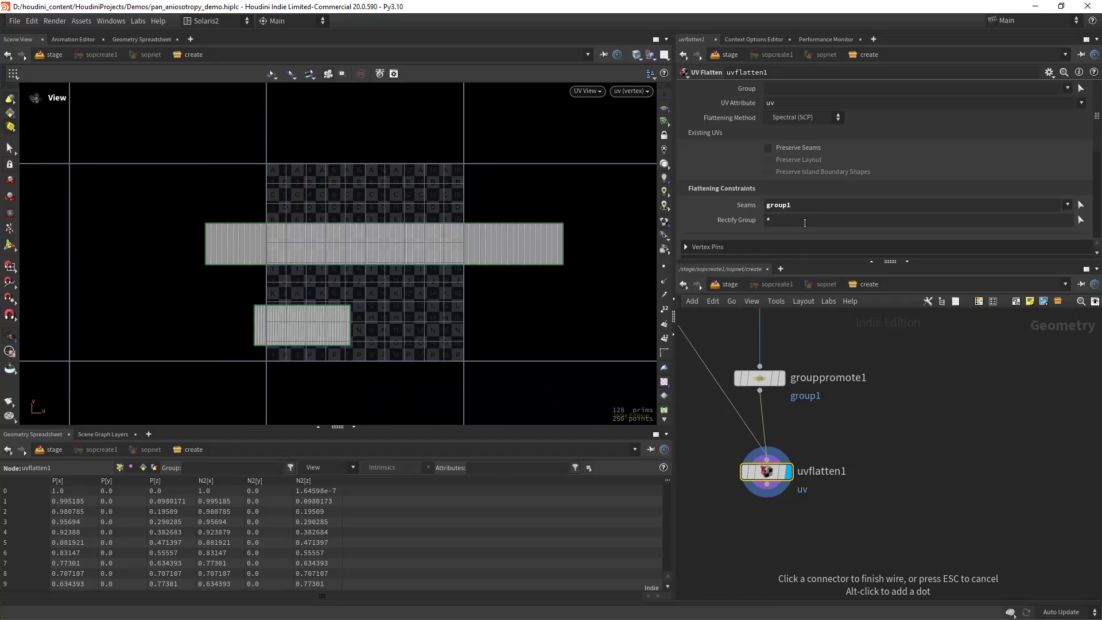
{"action": "scroll", "coordinate": [426, 292], "scroll_direction": "up", "scroll_amount": 1}
{"action": "scroll", "coordinate": [919, 179], "scroll_direction": "down", "scroll_amount": 5}
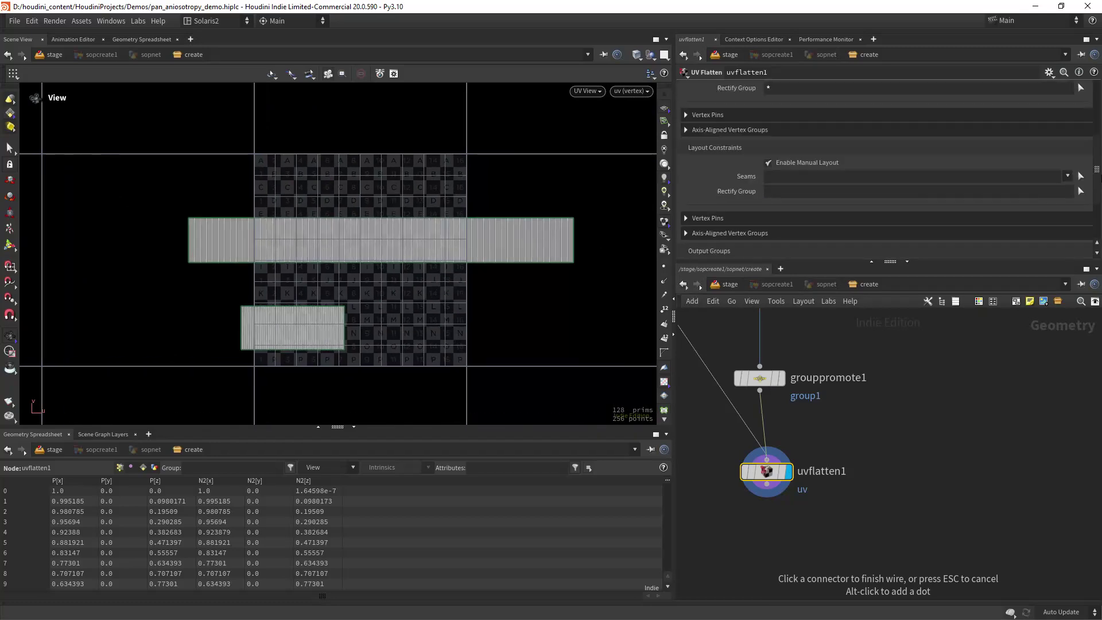
{"action": "left_click", "coordinate": [809, 160]}
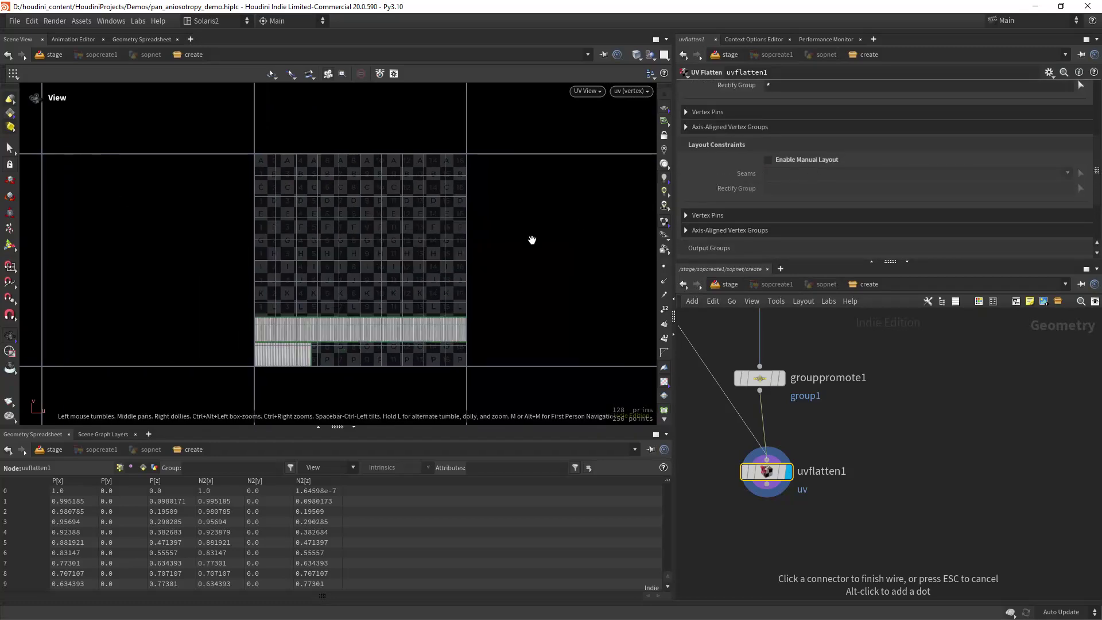
{"action": "scroll", "coordinate": [438, 301], "scroll_direction": "up", "scroll_amount": 5}
{"action": "key", "text": "space+1"}
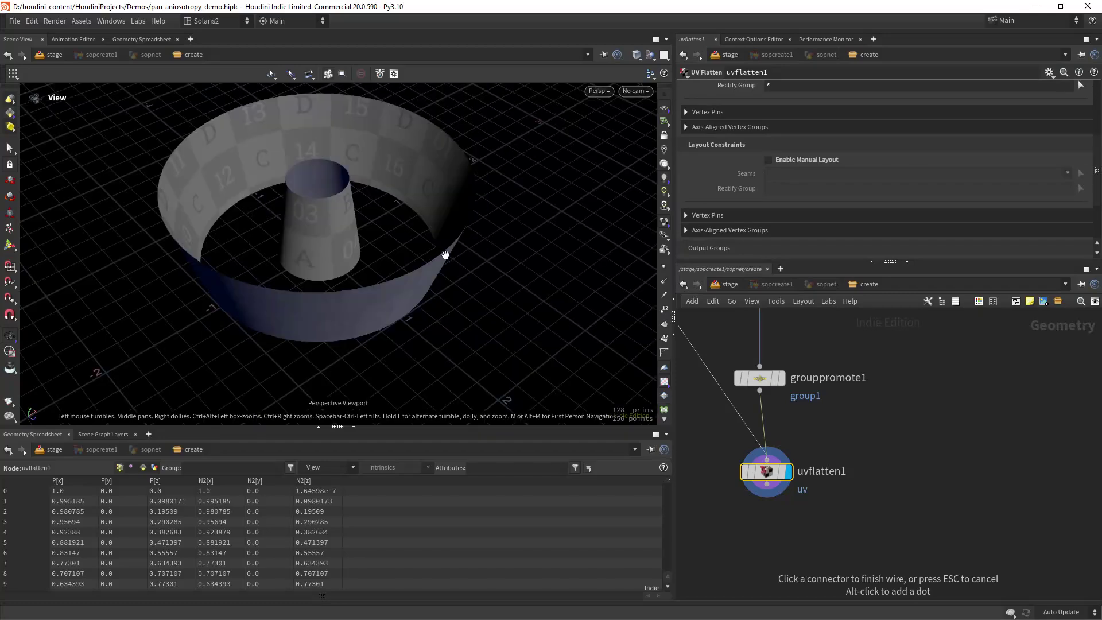
{"action": "left_click_drag", "start_coordinate": [343, 250], "coordinate": [423, 251]}
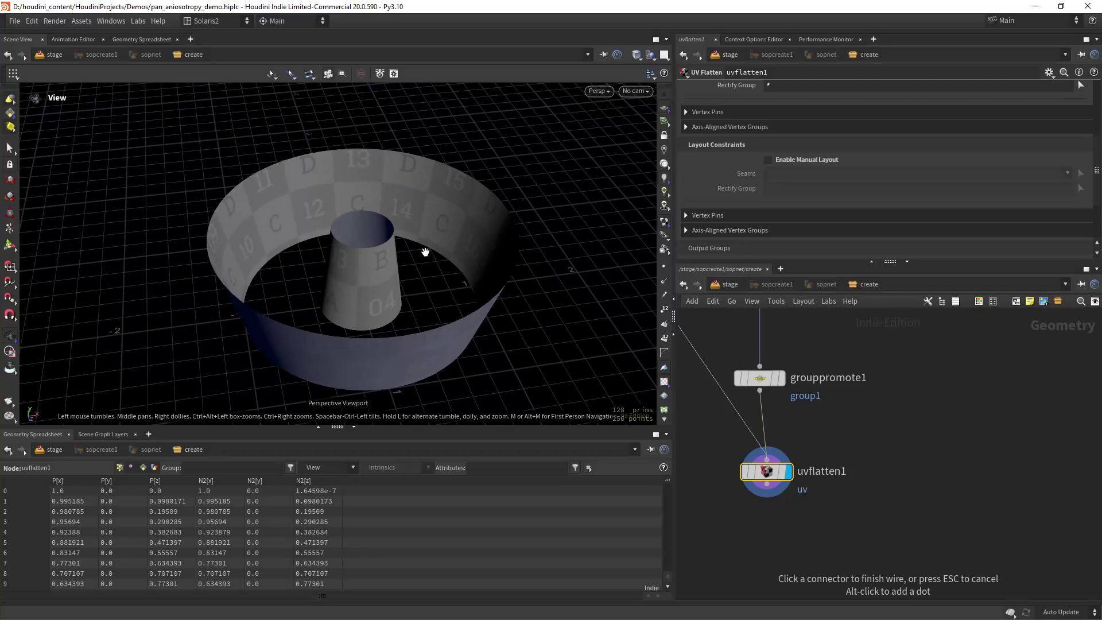
- Merge uvtexture1 and uvflatten1 with a Merge node and display the combined pan
{"action": "middle_click_drag", "start_coordinate": [745, 535], "coordinate": [779, 541]}
{"action": "key", "text": "Escape"}
{"action": "scroll", "coordinate": [749, 474], "scroll_direction": "down", "scroll_amount": 3}
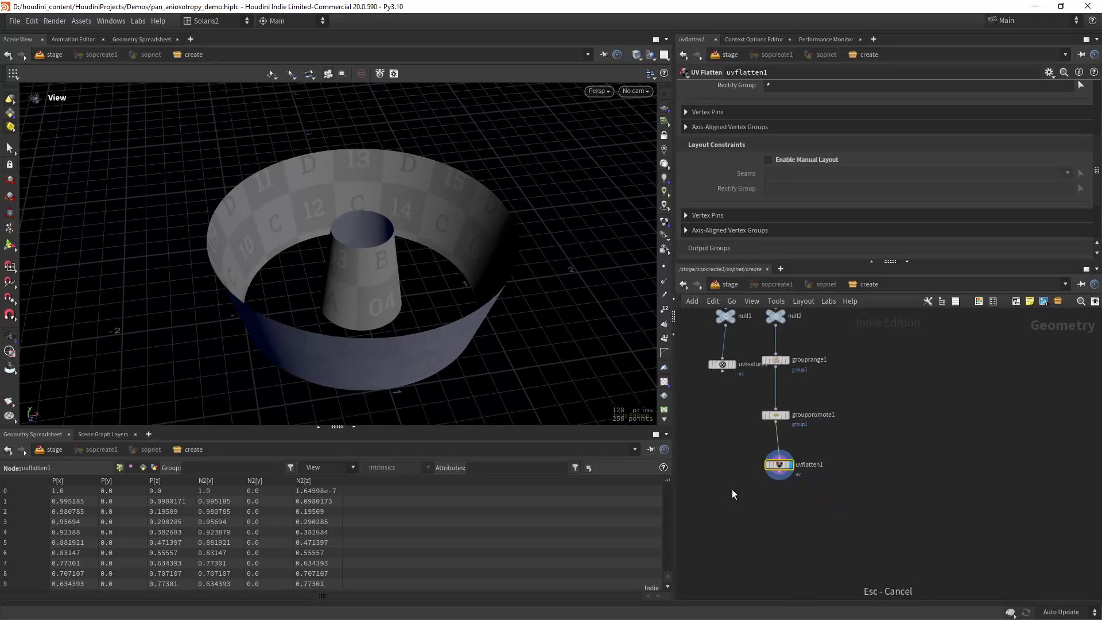
{"action": "key", "text": "Tab"}
{"action": "type", "text": "merge"}
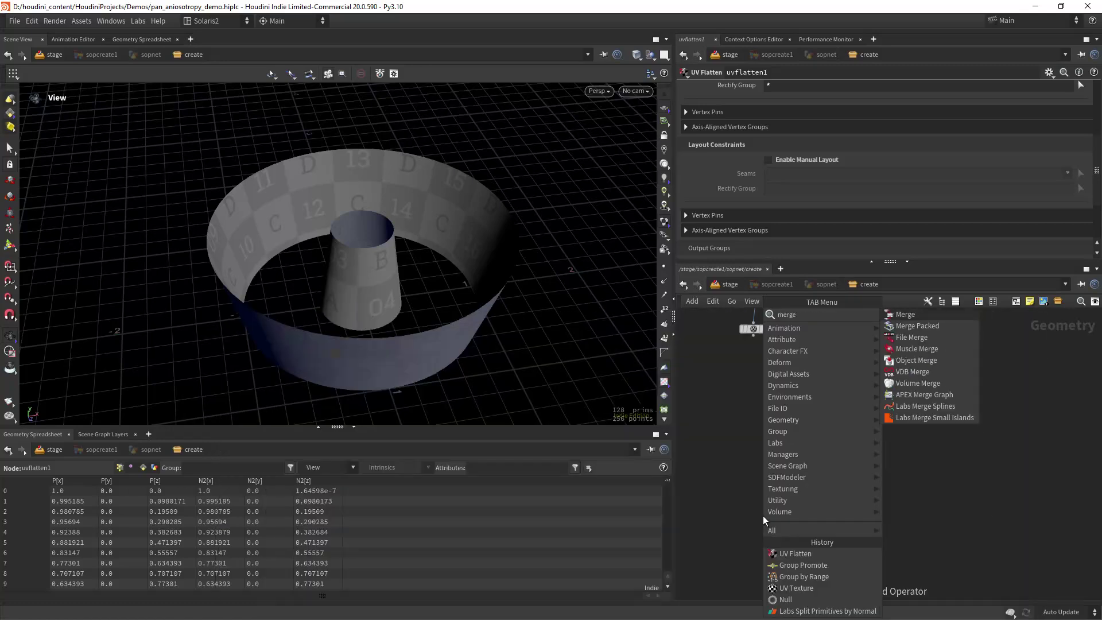
{"action": "key", "text": "Return"}
{"action": "left_click", "coordinate": [762, 516]}
{"action": "left_click_drag", "start_coordinate": [755, 341], "coordinate": [762, 509]}
{"action": "left_click_drag", "start_coordinate": [798, 470], "coordinate": [783, 511]}
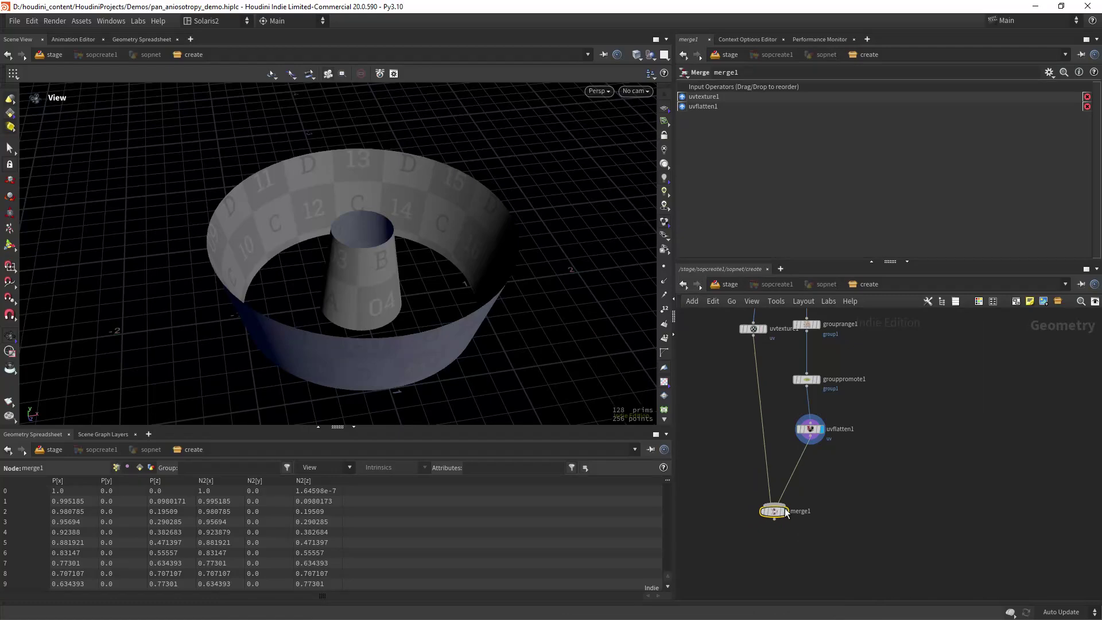
{"action": "left_click", "coordinate": [787, 500]}
{"action": "left_click_drag", "start_coordinate": [356, 300], "coordinate": [483, 236]}
{"action": "mouse_move", "coordinate": [404, 255]}
{"action": "right_mouse_down"}
{"action": "mouse_move", "coordinate": [452, 264]}
{"action": "mouse_move", "coordinate": [426, 281]}
{"action": "mouse_move", "coordinate": [391, 261]}
{"action": "mouse_move", "coordinate": [396, 248]}
{"action": "mouse_move", "coordinate": [452, 241]}
{"action": "mouse_move", "coordinate": [390, 256]}
{"action": "right_mouse_up"}
{"action": "middle_click_drag", "start_coordinate": [391, 256], "coordinate": [415, 260]}
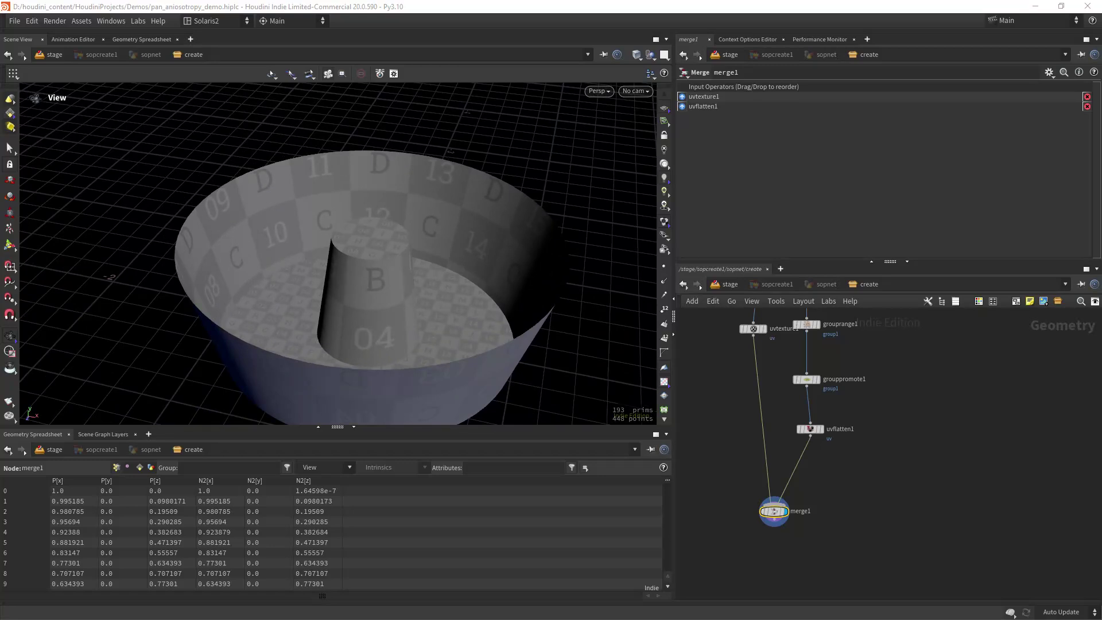
- Insert a Group node between uvflatten1 and merge1 and name its primitive group sides_grp
{"action": "key", "text": "Tab"}
{"action": "type", "text": "group"}
{"action": "key", "text": "Return"}
{"action": "left_click", "coordinate": [821, 467]}
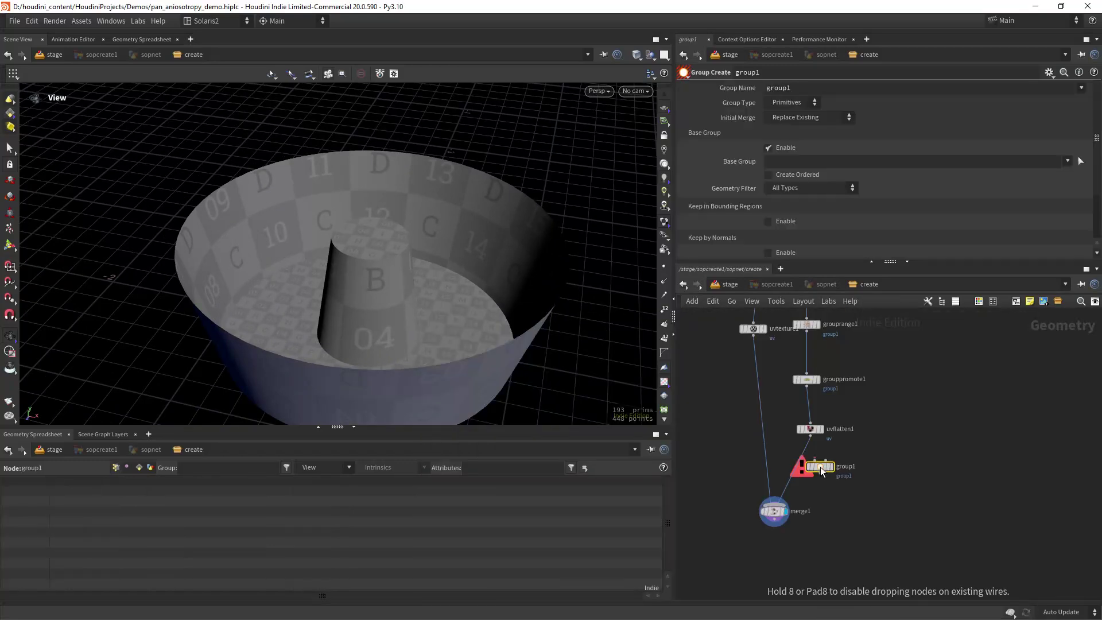
{"action": "left_click_drag", "start_coordinate": [809, 470], "coordinate": [806, 457]}
{"action": "left_click_drag", "start_coordinate": [799, 88], "coordinate": [687, 97]}
{"action": "type", "text": "sides_"}
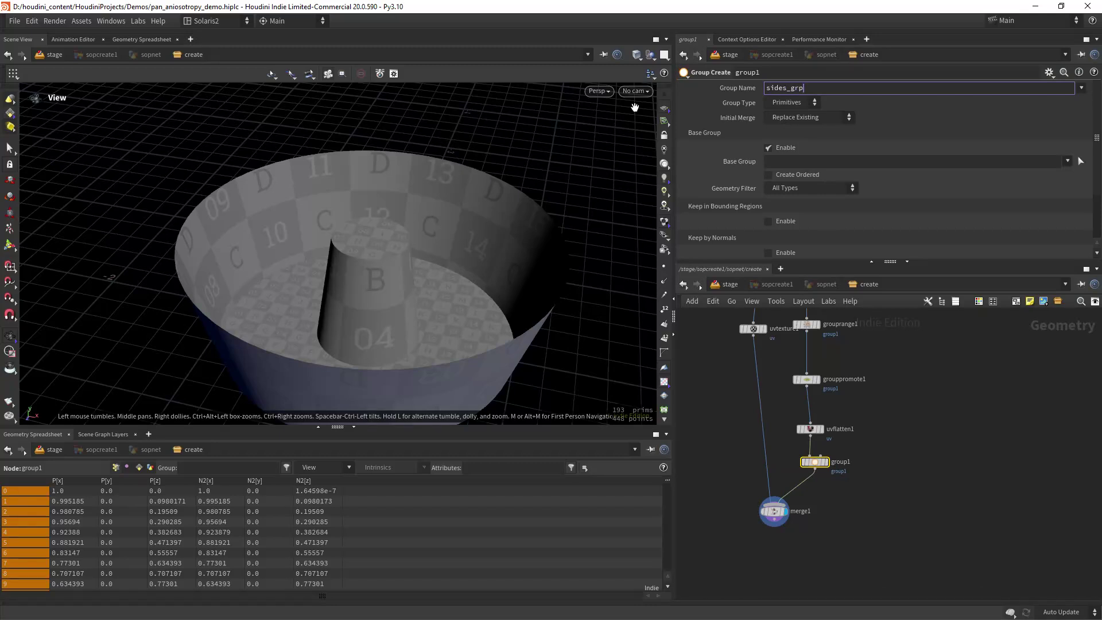
{"action": "key", "text": "Return"}
{"action": "middle_click_drag", "start_coordinate": [833, 539], "coordinate": [833, 495]}
{"action": "left_click_drag", "start_coordinate": [782, 473], "coordinate": [760, 475]}
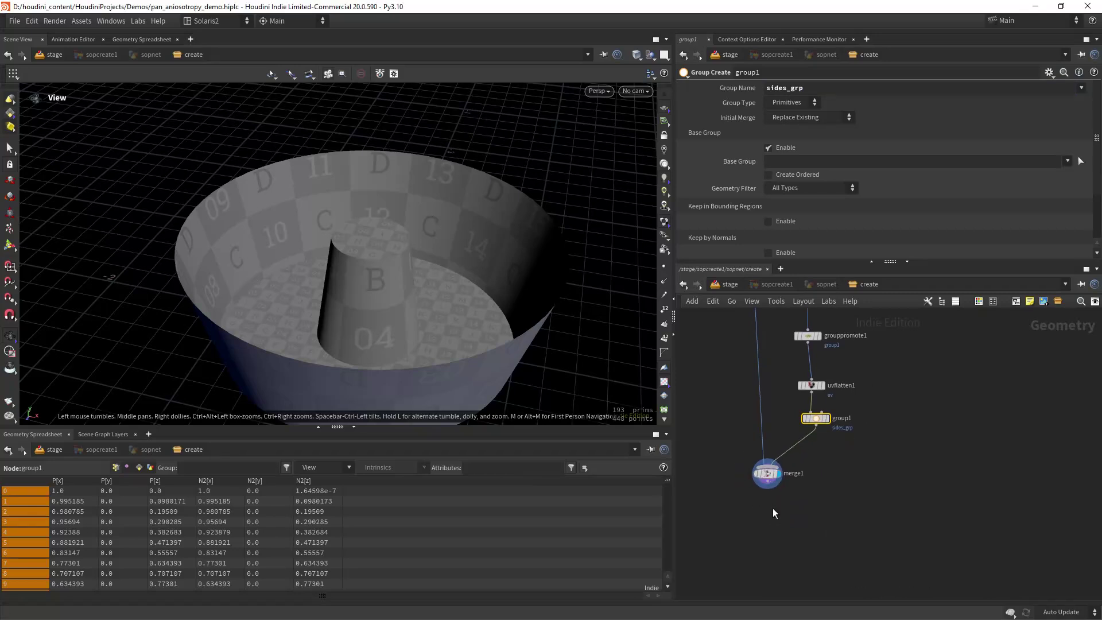
- Add a Fuse node after merge1 and display it
{"action": "key", "text": "Tab"}
{"action": "type", "text": "fus"}
{"action": "key", "text": "Return"}
{"action": "left_click", "coordinate": [764, 520]}
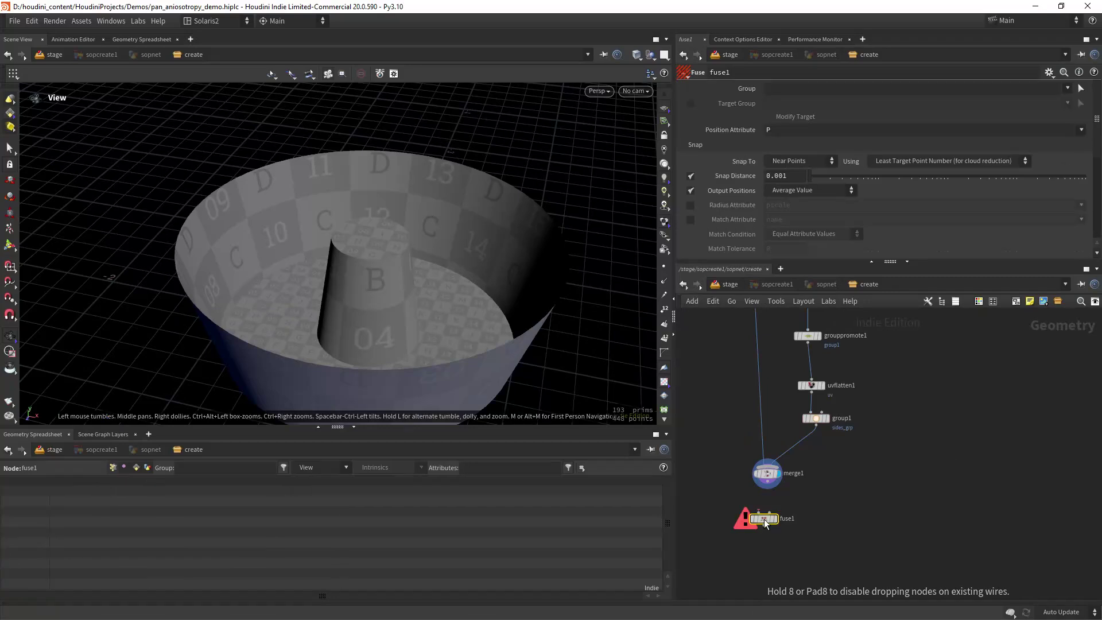
{"action": "left_click", "coordinate": [764, 520]}
{"action": "left_click", "coordinate": [784, 501]}
{"action": "right_click_drag", "start_coordinate": [360, 293], "coordinate": [479, 290]}
- Add a PolyExtrude node beneath fuse1, wire it up and display it
{"action": "middle_click_drag", "start_coordinate": [885, 519], "coordinate": [879, 407]}
{"action": "key", "text": "Tab"}
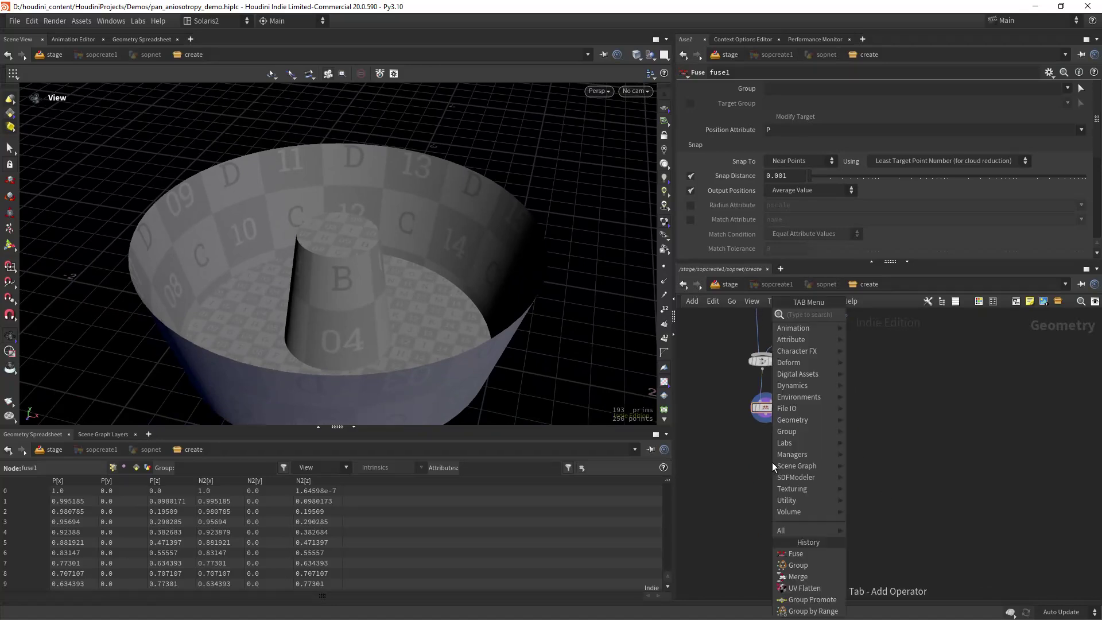
{"action": "type", "text": "extru"}
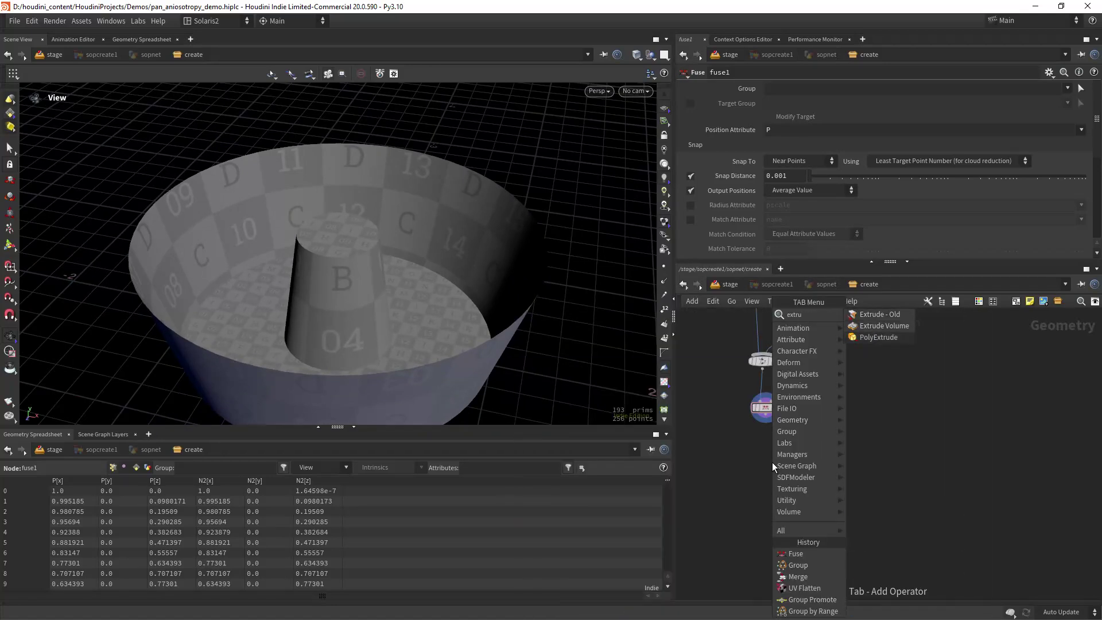
{"action": "key", "text": "Return"}
{"action": "left_click", "coordinate": [772, 463]}
{"action": "left_click_drag", "start_coordinate": [766, 425], "coordinate": [765, 455]}
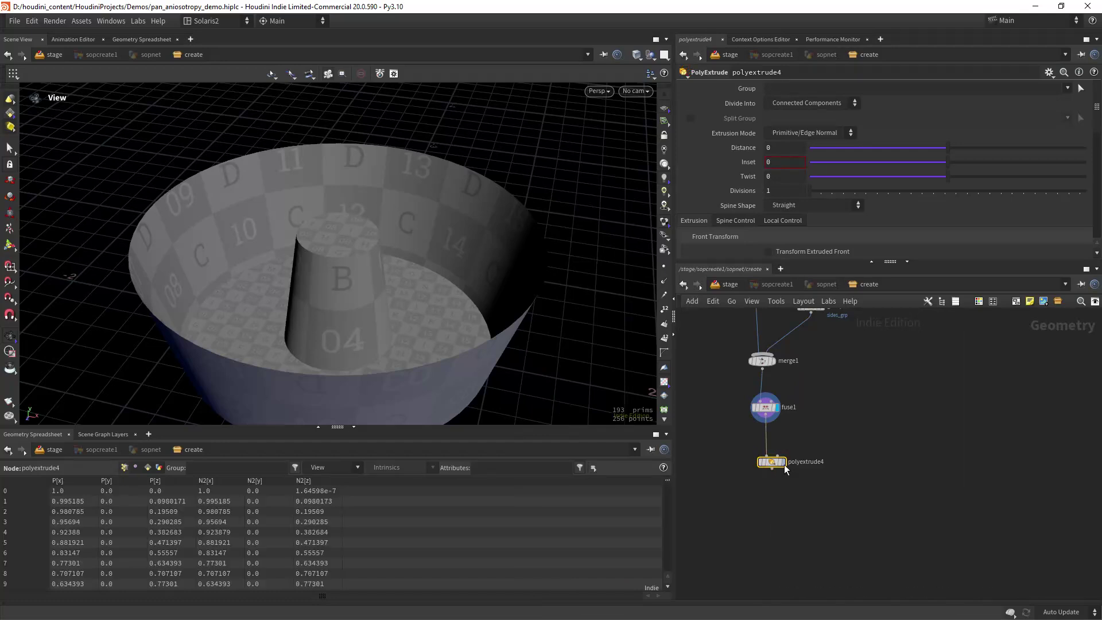
{"action": "left_click", "coordinate": [784, 462]}
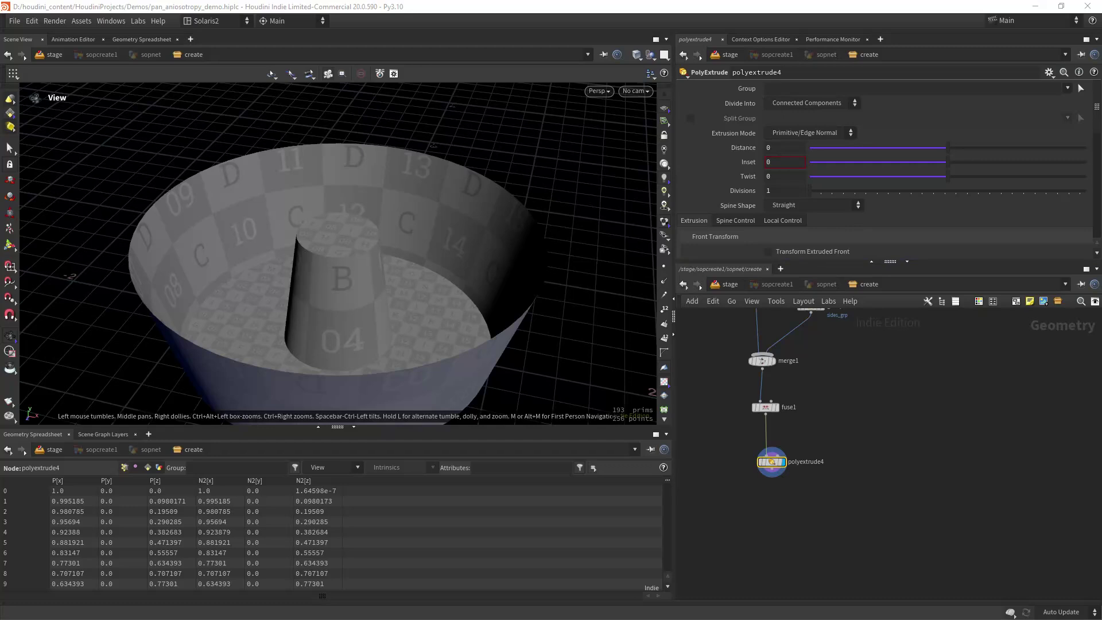
- Set the PolyExtrude Distance to 0.044, enable Output Back and check the thickened pan in the UV view
{"action": "mouse_move", "coordinate": [946, 147]}
{"action": "left_mouse_down"}
{"action": "mouse_move", "coordinate": [958, 146]}
{"action": "mouse_move", "coordinate": [952, 154]}
{"action": "left_mouse_up"}
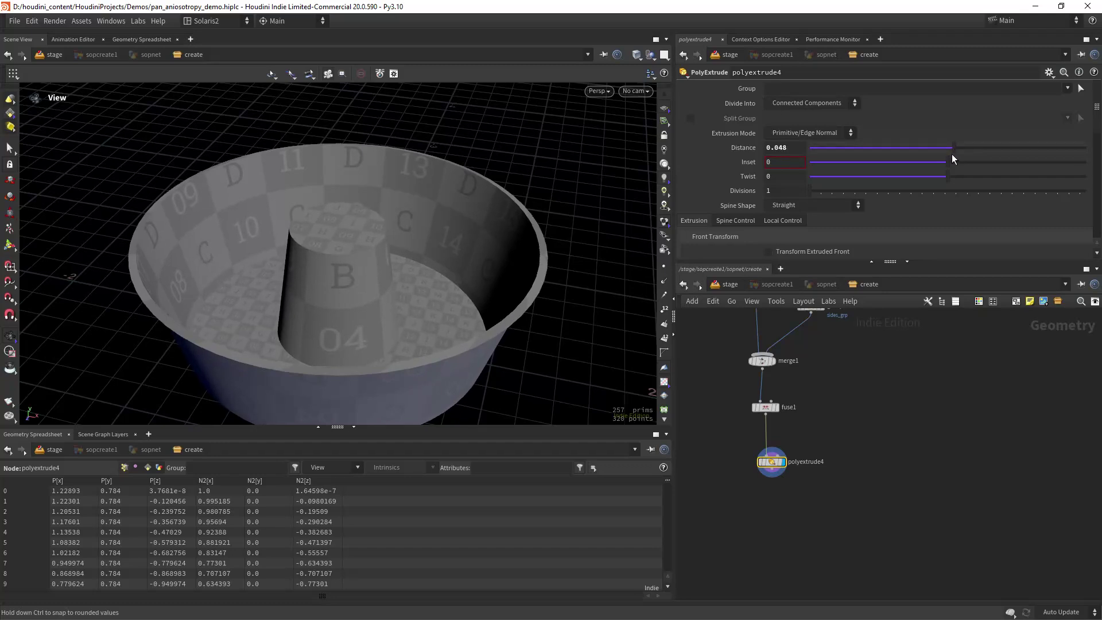
{"action": "type", "text": "4"}
{"action": "key", "text": "Return"}
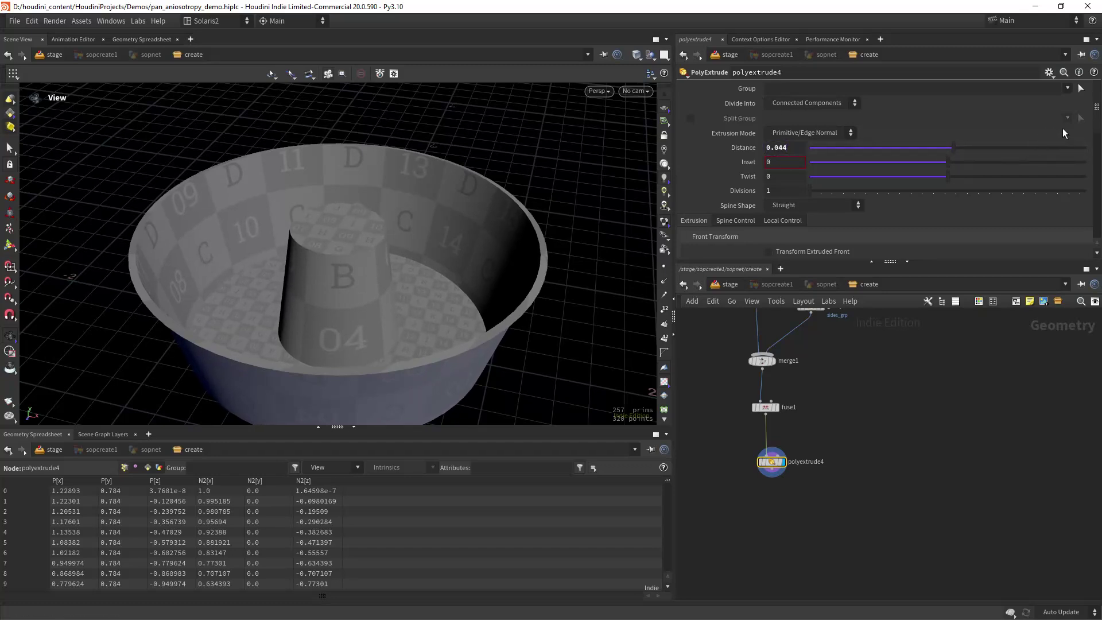
{"action": "left_click_drag", "start_coordinate": [1097, 112], "coordinate": [1097, 161]}
{"action": "left_click", "coordinate": [793, 139]}
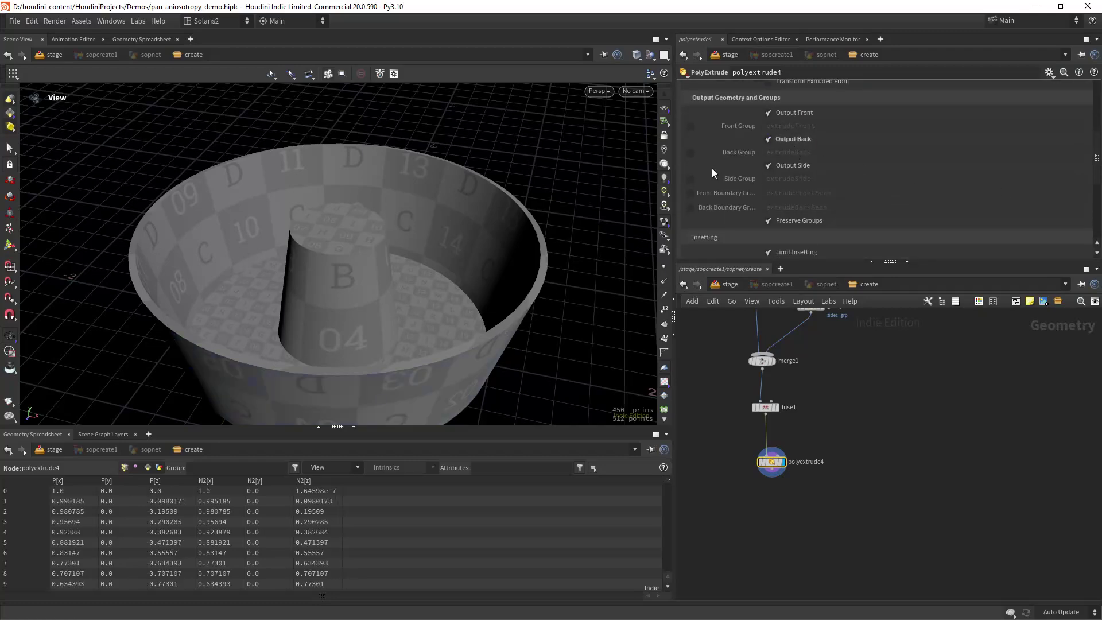
{"action": "left_click_drag", "start_coordinate": [448, 262], "coordinate": [423, 238]}
{"action": "right_click_drag", "start_coordinate": [423, 237], "coordinate": [426, 247]}
{"action": "key", "text": "space+5"}
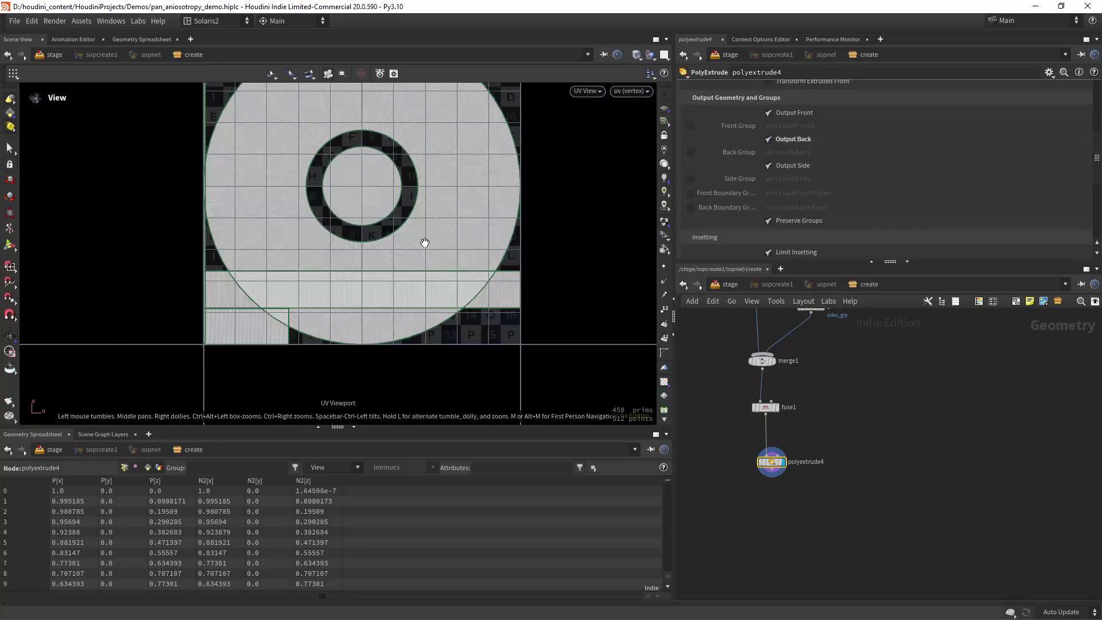
- Examine the thickened pan's UV layout and then its shape in the perspective view
{"action": "scroll", "coordinate": [312, 298], "scroll_direction": "up", "scroll_amount": 3}
{"action": "middle_click_drag", "start_coordinate": [475, 256], "coordinate": [386, 264]}
{"action": "scroll", "coordinate": [460, 242], "scroll_direction": "down", "scroll_amount": 2}
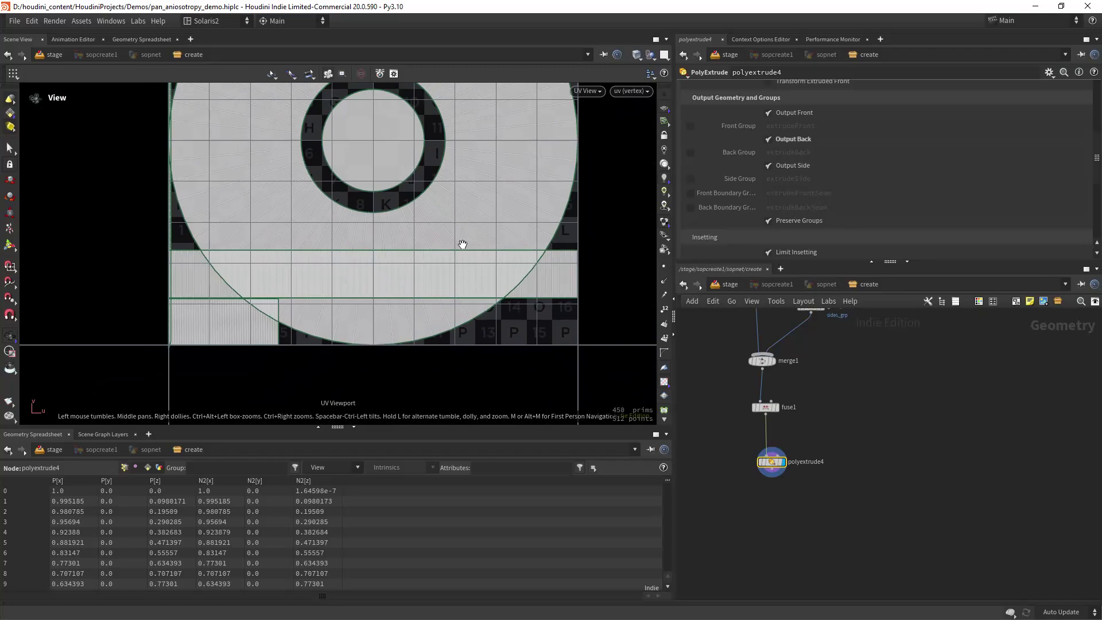
{"action": "middle_click_drag", "start_coordinate": [474, 241], "coordinate": [401, 305]}
{"action": "scroll", "coordinate": [431, 288], "scroll_direction": "up", "scroll_amount": 2}
{"action": "scroll", "coordinate": [381, 300], "scroll_direction": "down", "scroll_amount": 3}
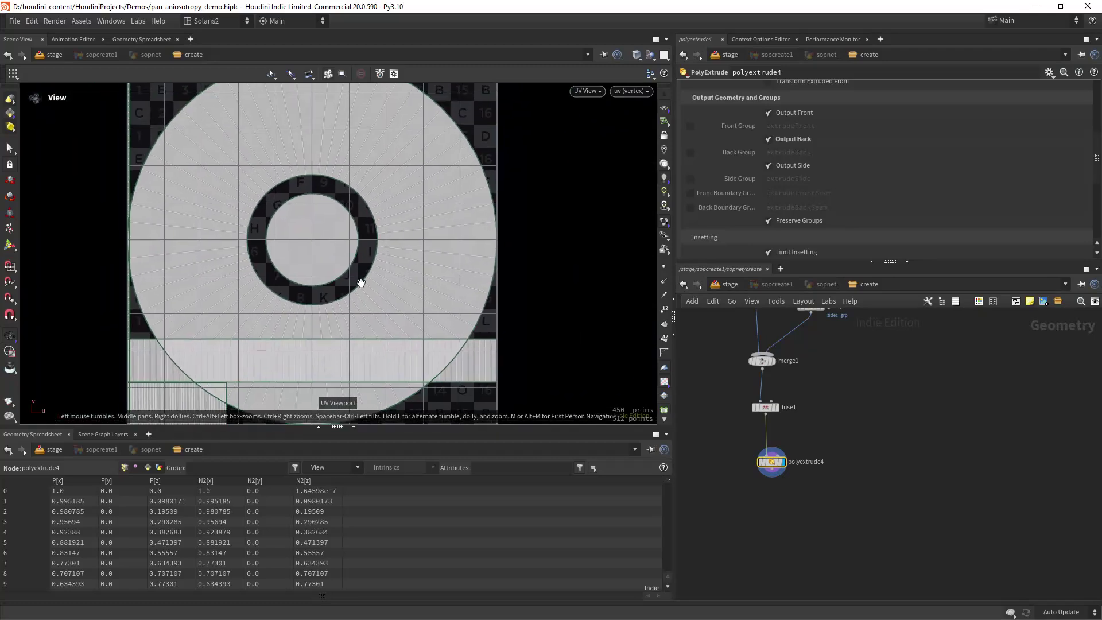
{"action": "key", "text": "space+1"}
{"action": "scroll", "coordinate": [465, 251], "scroll_direction": "down", "scroll_amount": 3}
{"action": "left_click_drag", "start_coordinate": [465, 251], "coordinate": [409, 265]}
{"action": "scroll", "coordinate": [407, 264], "scroll_direction": "up", "scroll_amount": 2}
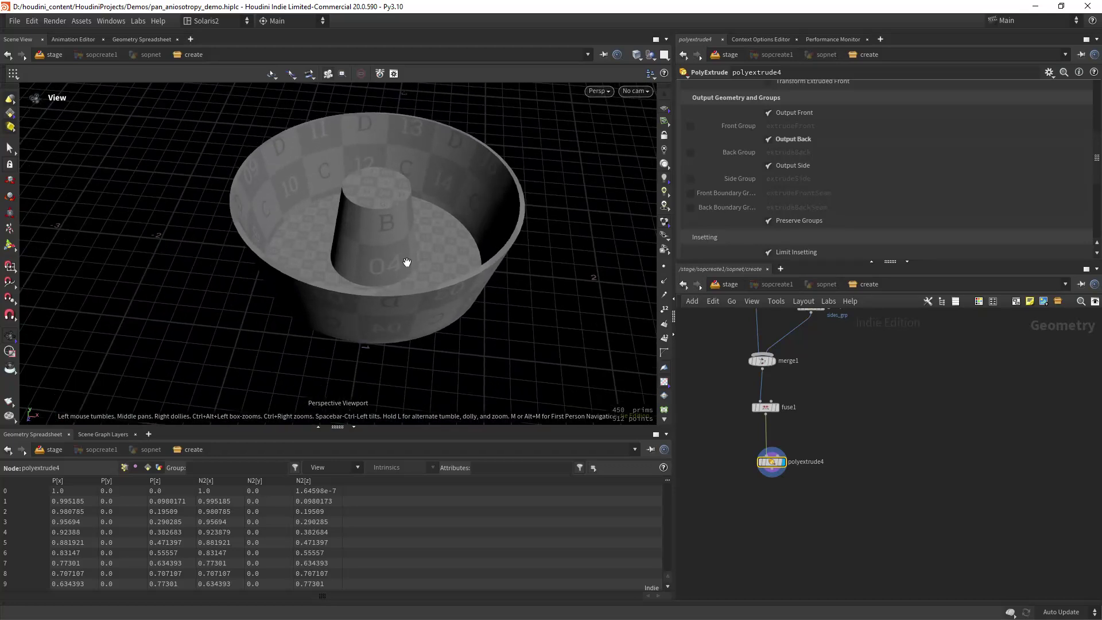
{"action": "middle_click_drag", "start_coordinate": [405, 263], "coordinate": [406, 257]}
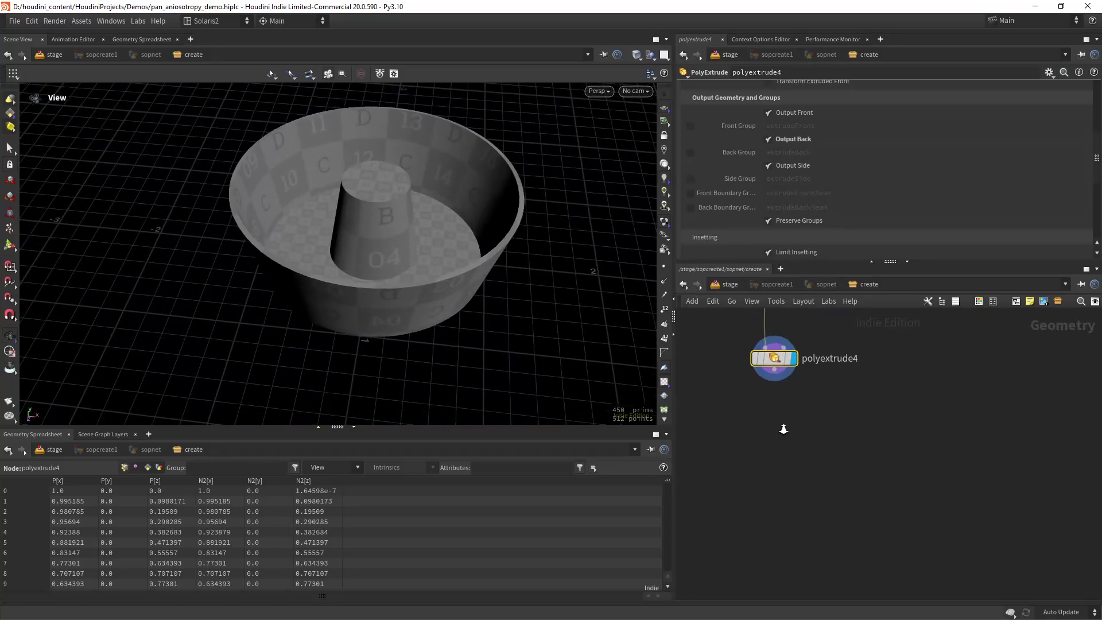
- Add a PolyBevel node beneath polyextrude4, wire it up and display it
{"action": "key", "text": "Tab"}
{"action": "type", "text": "bev"}
{"action": "key", "text": "Return"}
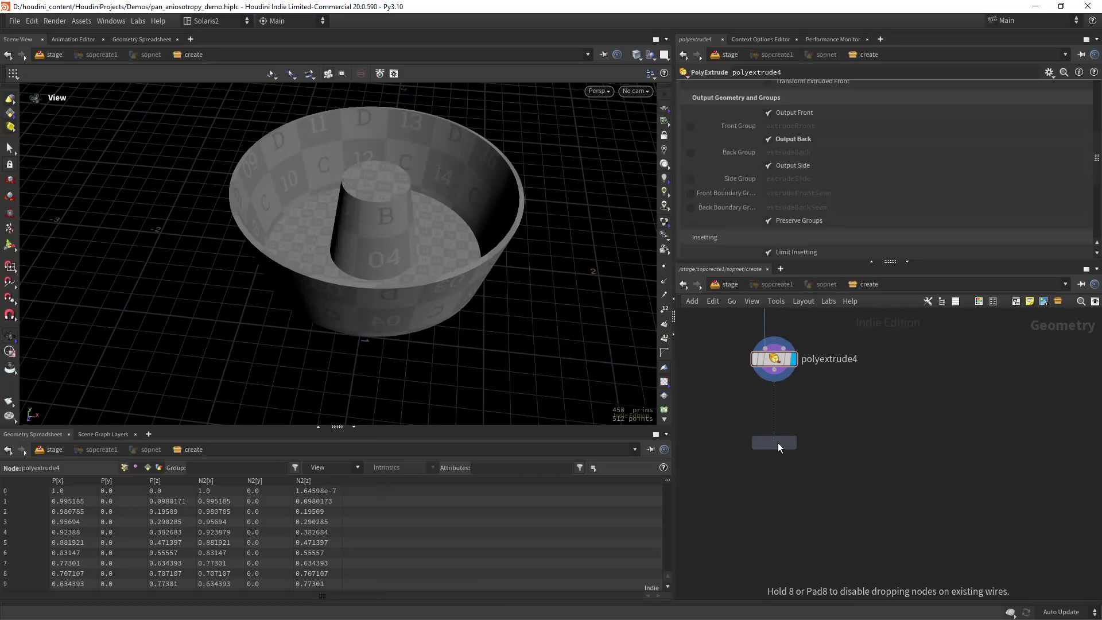
{"action": "left_click", "coordinate": [777, 442]}
{"action": "left_click_drag", "start_coordinate": [774, 370], "coordinate": [782, 443]}
{"action": "left_click", "coordinate": [800, 420]}
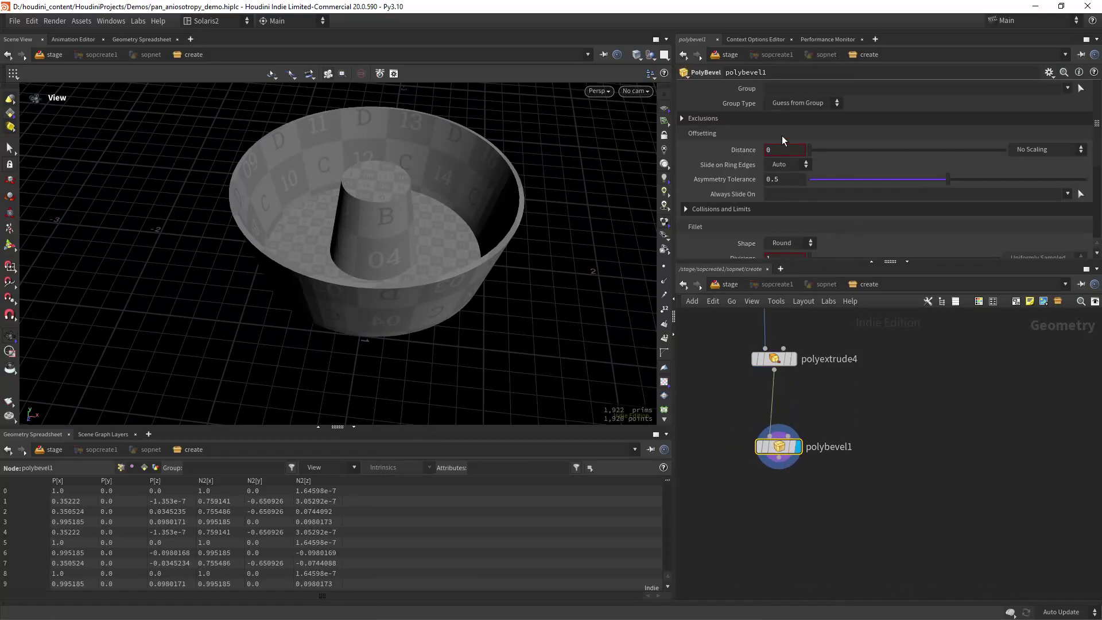
- Set the PolyBevel Maximum Normal Angle to 31.8 and Distance to 0.0089, with wireframe shown over the shaded pan
{"action": "left_click", "coordinate": [795, 118]}
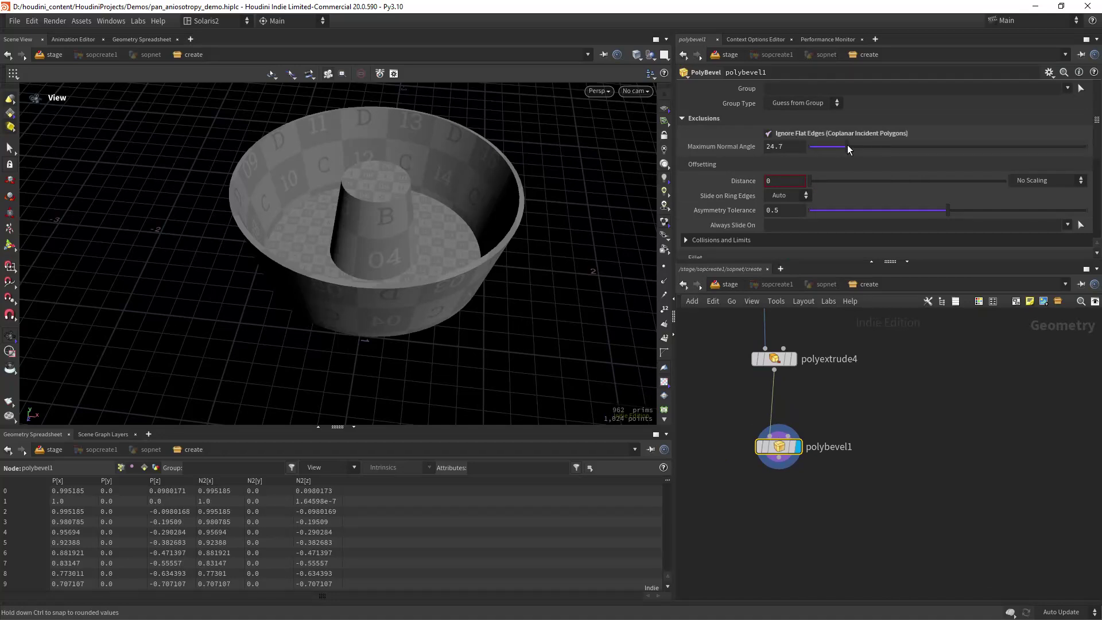
{"action": "left_click_drag", "start_coordinate": [849, 145], "coordinate": [859, 142]}
{"action": "middle_click_drag", "start_coordinate": [775, 182], "coordinate": [964, 212]}
{"action": "scroll", "coordinate": [423, 259], "scroll_direction": "up", "scroll_amount": 8}
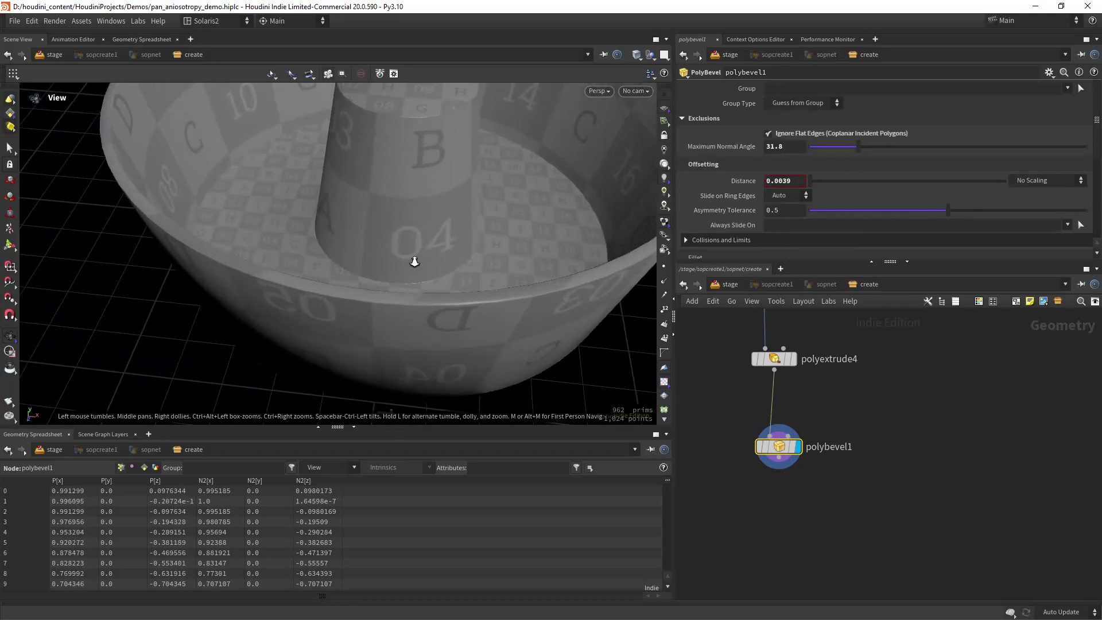
{"action": "key", "text": "shift+w"}
{"action": "left_click_drag", "start_coordinate": [443, 264], "coordinate": [432, 254]}
{"action": "middle_click_drag", "start_coordinate": [788, 184], "coordinate": [762, 242]}
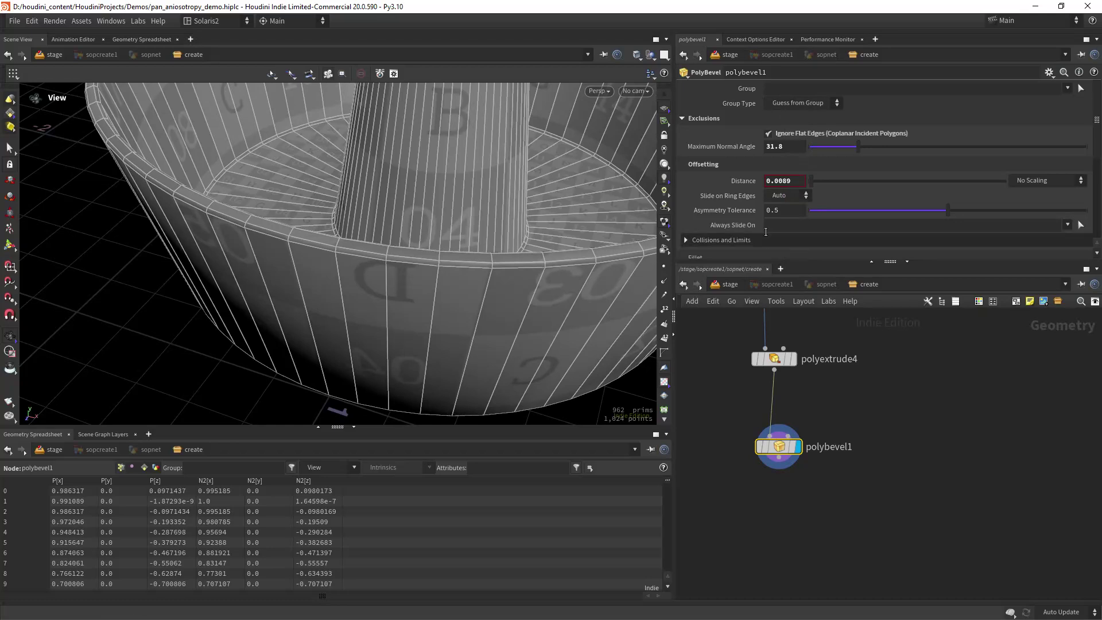
- Set the PolyBevel fillet Divisions to 3 and view the whole pan
{"action": "left_click_drag", "start_coordinate": [1097, 124], "coordinate": [1100, 200]}
{"action": "left_click_drag", "start_coordinate": [781, 129], "coordinate": [758, 132]}
{"action": "key", "text": "Return"}
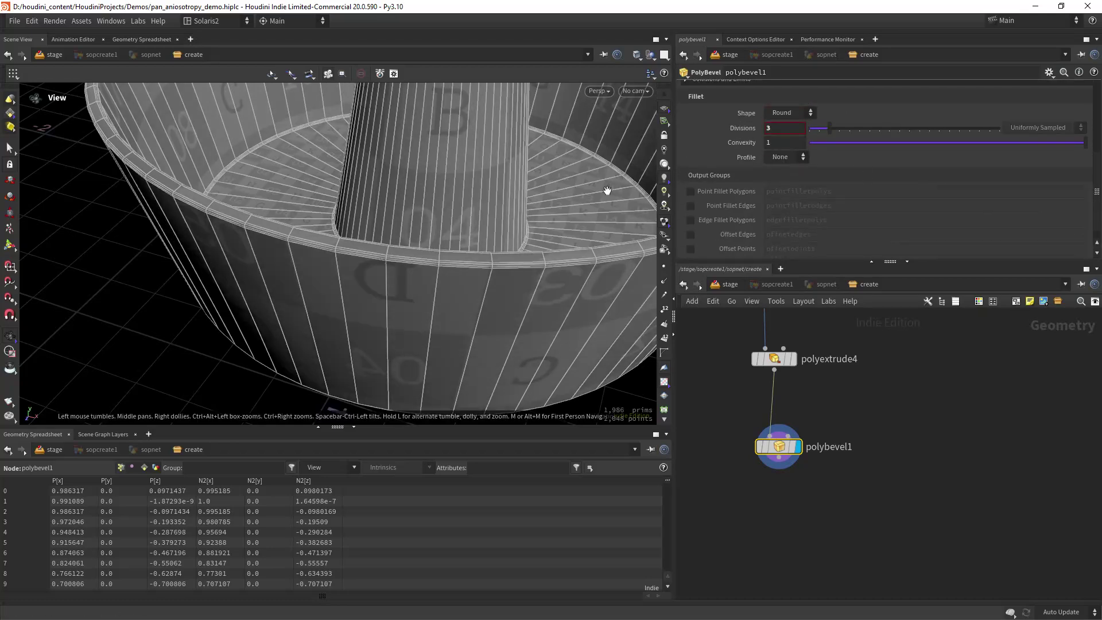
{"action": "right_click_drag", "start_coordinate": [439, 228], "coordinate": [402, 163]}
{"action": "middle_click_drag", "start_coordinate": [402, 163], "coordinate": [426, 261]}
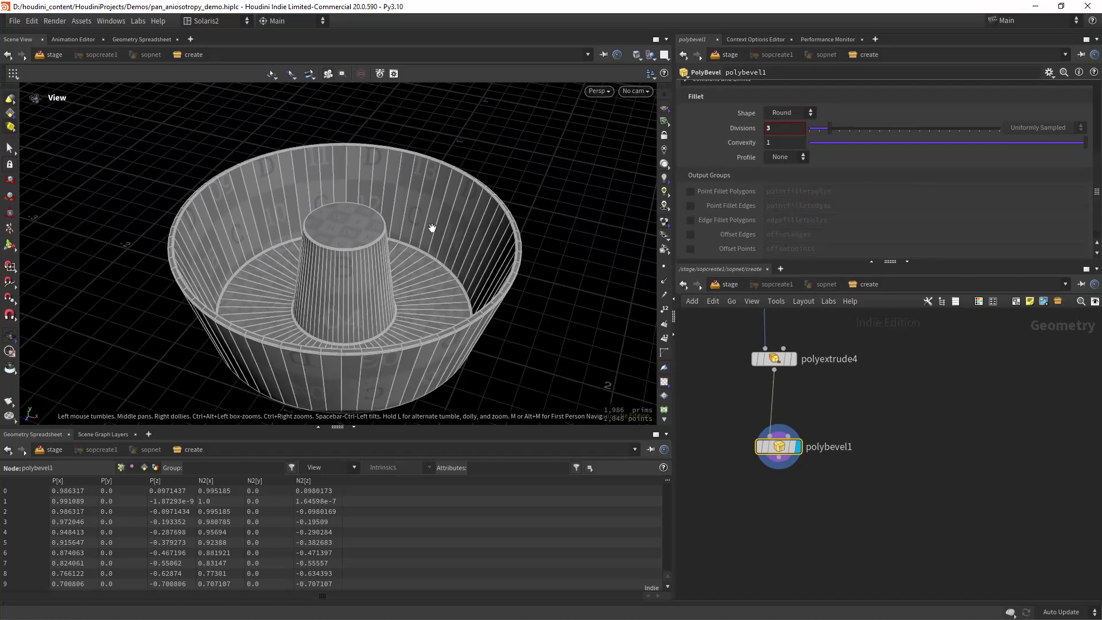
- Inspect the beveled pan's UV island borders up close in the UV view
{"action": "key", "text": "space+5"}
{"action": "scroll", "coordinate": [439, 230], "scroll_direction": "up", "scroll_amount": 5}
{"action": "scroll", "coordinate": [336, 278], "scroll_direction": "up", "scroll_amount": 3}
{"action": "right_click_drag", "start_coordinate": [336, 278], "coordinate": [486, 195]}
{"action": "middle_click_drag", "start_coordinate": [551, 261], "coordinate": [477, 229]}
{"action": "right_click_drag", "start_coordinate": [477, 229], "coordinate": [276, 282]}
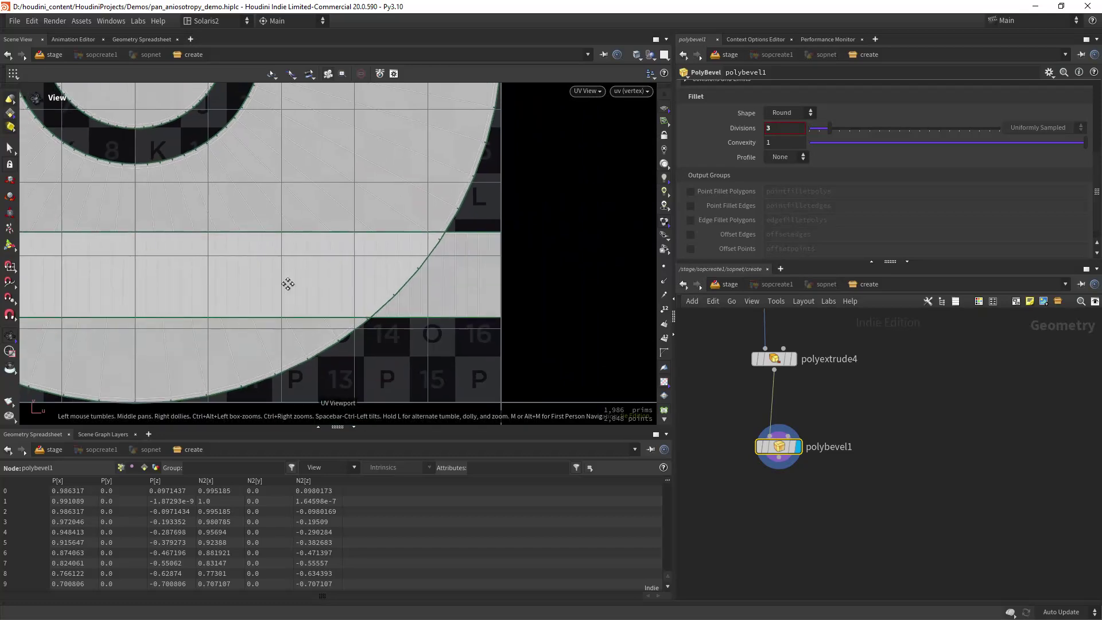
{"action": "middle_click_drag", "start_coordinate": [276, 282], "coordinate": [598, 251]}
{"action": "middle_click_drag", "start_coordinate": [291, 229], "coordinate": [511, 260]}
{"action": "right_click_drag", "start_coordinate": [313, 260], "coordinate": [451, 186]}
{"action": "middle_click_drag", "start_coordinate": [311, 131], "coordinate": [342, 274]}
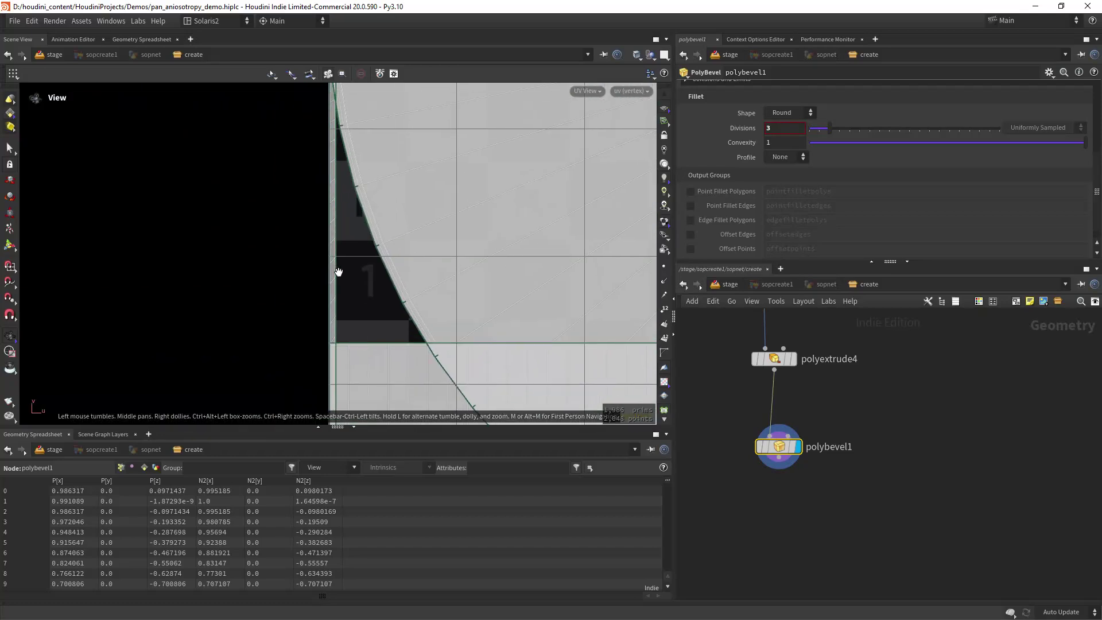
{"action": "right_click_drag", "start_coordinate": [479, 223], "coordinate": [286, 285]}
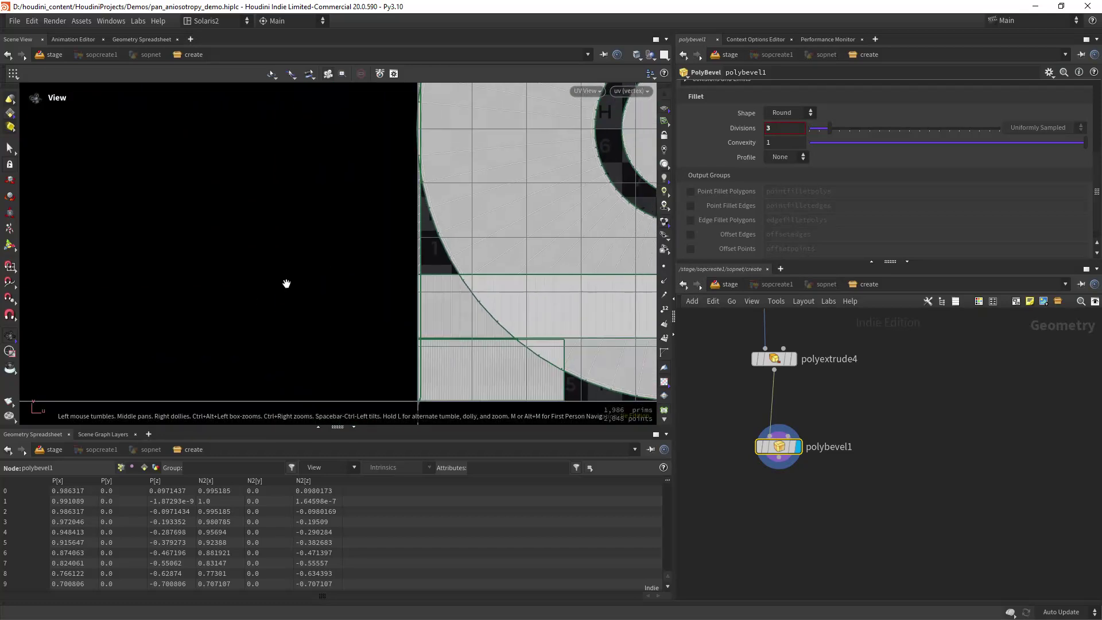
{"action": "middle_click_drag", "start_coordinate": [494, 157], "coordinate": [339, 303]}
{"action": "right_click_drag", "start_coordinate": [437, 246], "coordinate": [350, 281]}
{"action": "middle_click_drag", "start_coordinate": [473, 199], "coordinate": [377, 308]}
{"action": "scroll", "coordinate": [259, 250], "scroll_direction": "up", "scroll_amount": 3}
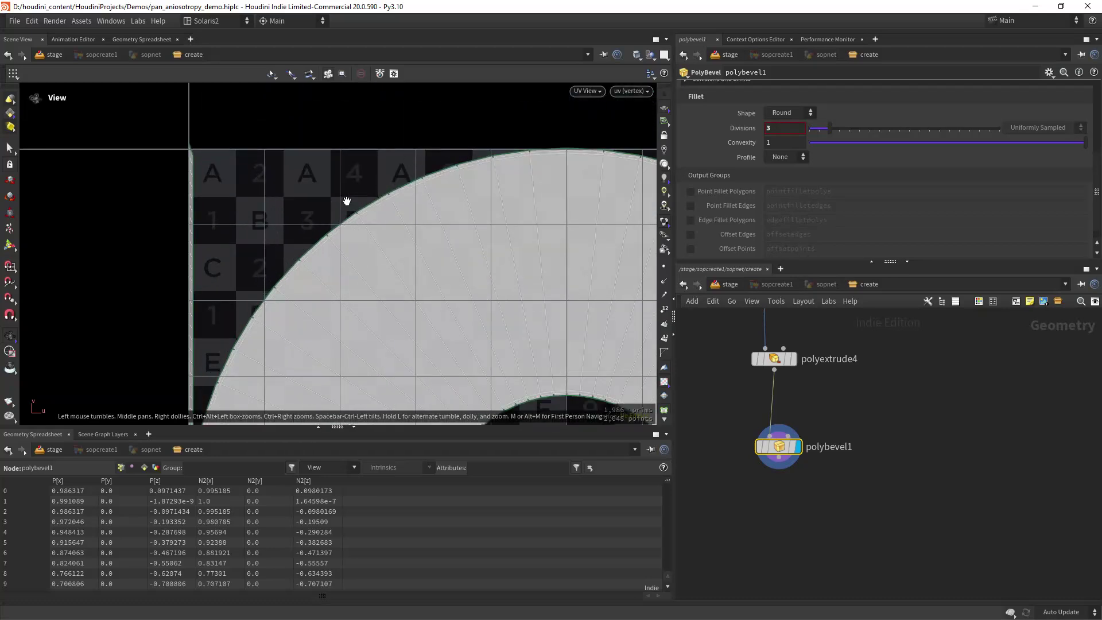
- Display polyextrude4 and inspect the unbeveled pan's UVs and geometry for comparison
{"action": "left_click", "coordinate": [792, 359]}
{"action": "scroll", "coordinate": [798, 391], "scroll_direction": "down", "scroll_amount": 3}
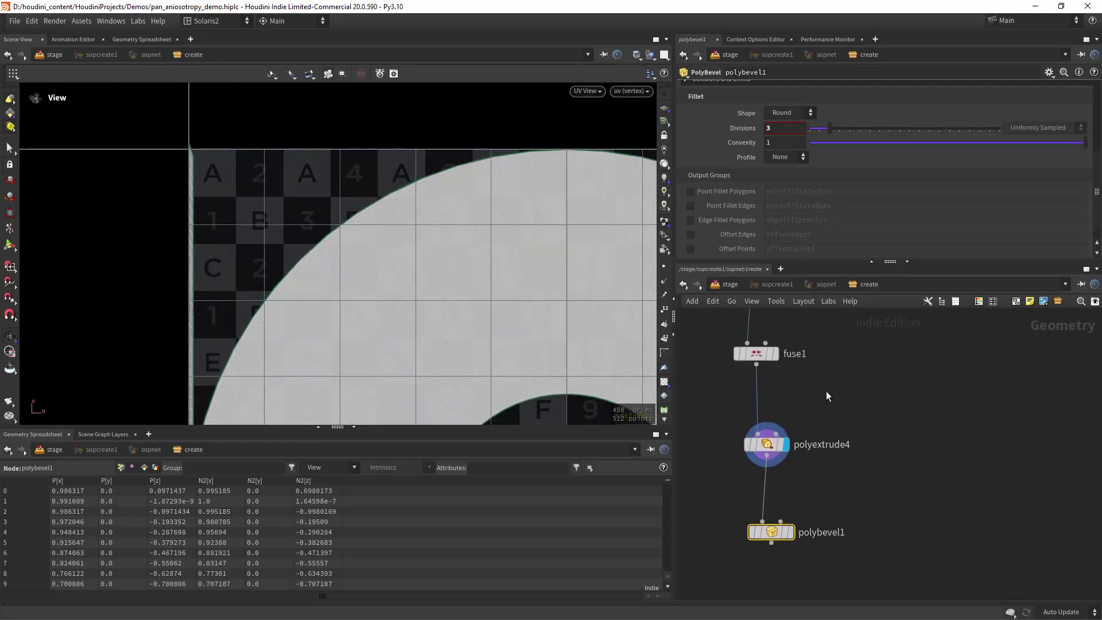
{"action": "scroll", "coordinate": [349, 295], "scroll_direction": "down", "scroll_amount": 5}
{"action": "scroll", "coordinate": [376, 199], "scroll_direction": "up", "scroll_amount": 6}
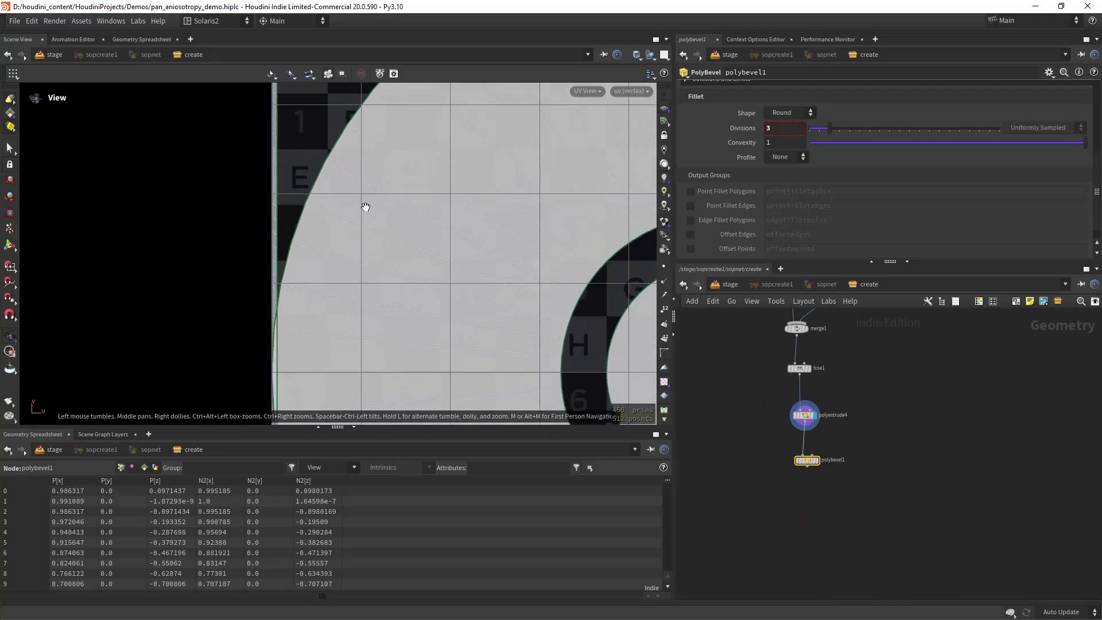
{"action": "scroll", "coordinate": [335, 290], "scroll_direction": "down", "scroll_amount": 7}
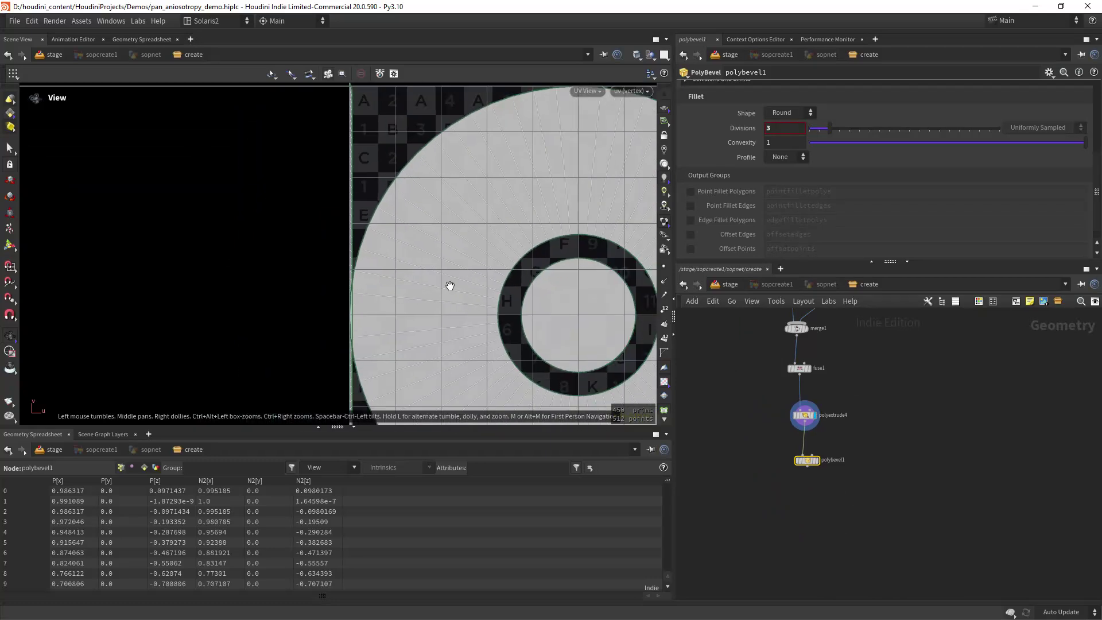
{"action": "key", "text": "space+1"}
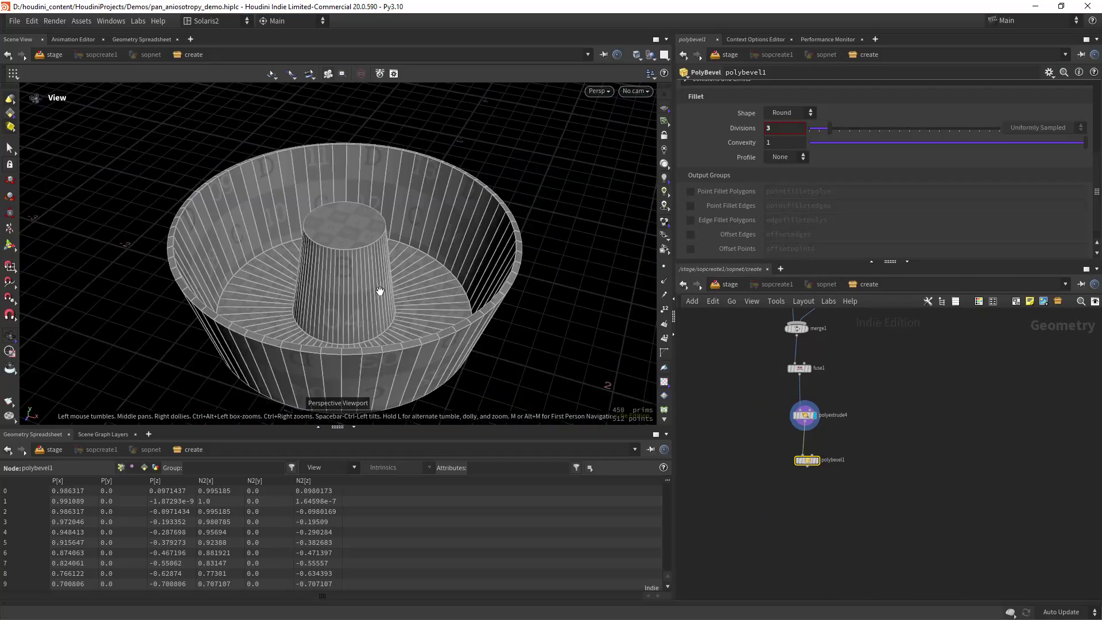
{"action": "scroll", "coordinate": [379, 290], "scroll_direction": "down", "scroll_amount": 4}
{"action": "scroll", "coordinate": [366, 292], "scroll_direction": "up", "scroll_amount": 3}
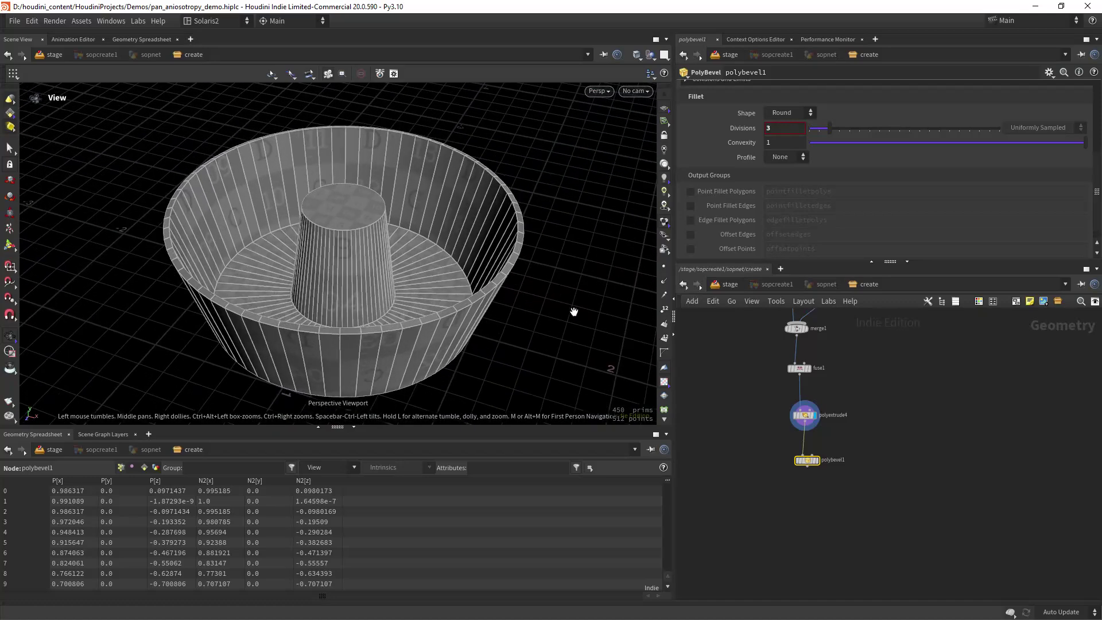
{"action": "scroll", "coordinate": [826, 354], "scroll_direction": "up", "scroll_amount": 1}
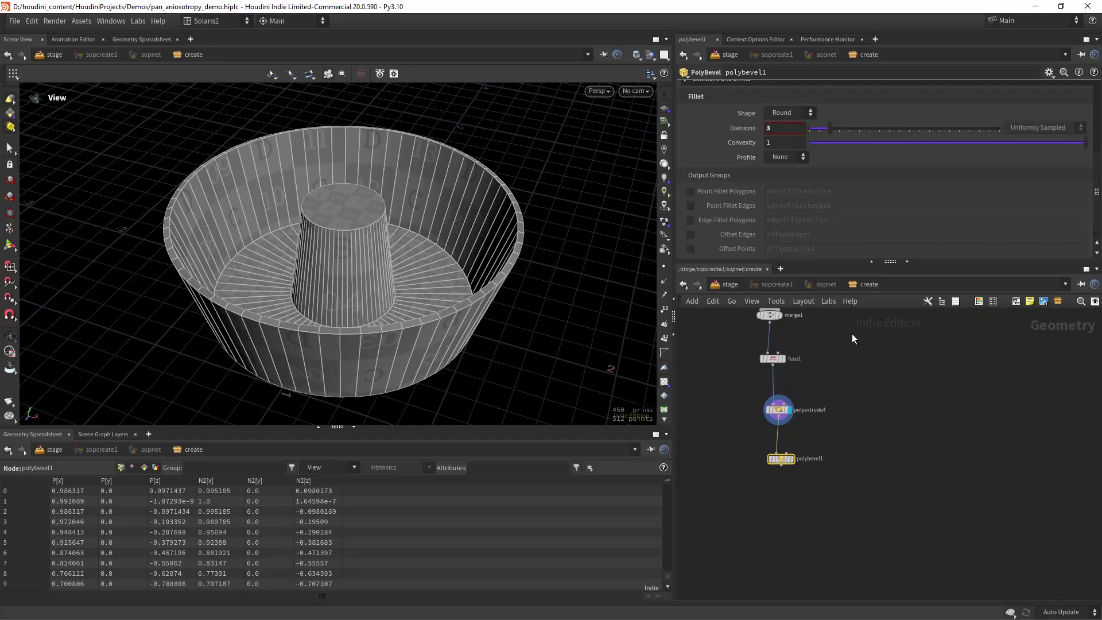
- Insert a Split node between polyextrude4 and polybevel1, display it and set its Group to sides_grp
{"action": "middle_click_drag", "start_coordinate": [783, 469], "coordinate": [783, 436]}
{"action": "left_click", "coordinate": [798, 414]}
{"action": "key", "text": "Tab"}
{"action": "type", "text": "spli"}
{"action": "key", "text": "Return"}
{"action": "left_click", "coordinate": [796, 412]}
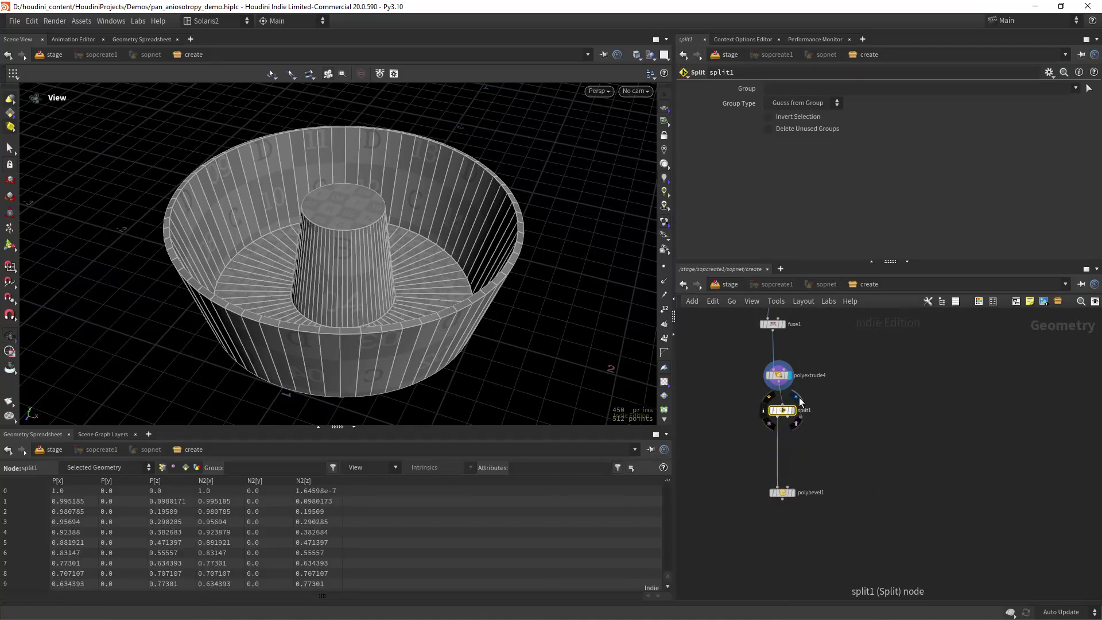
{"action": "left_click", "coordinate": [1076, 88]}
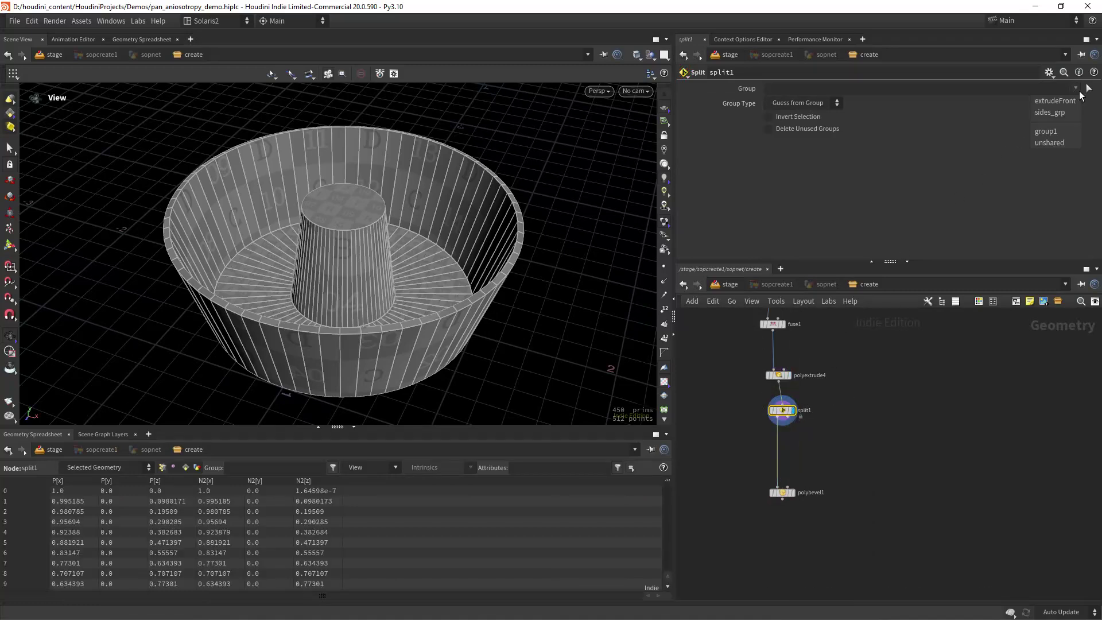
{"action": "left_click", "coordinate": [1060, 122]}
{"action": "right_click_drag", "start_coordinate": [476, 273], "coordinate": [466, 252]}
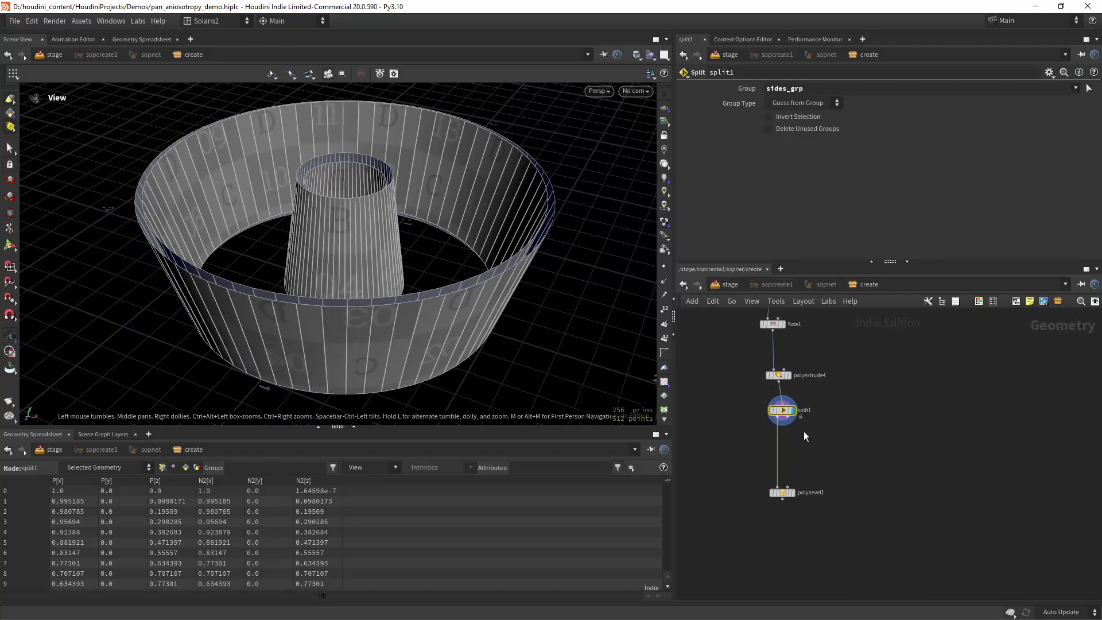
- Insert a Merge node between split1 and polybevel1
{"action": "scroll", "coordinate": [845, 435], "scroll_direction": "up", "scroll_amount": 2}
{"action": "left_click_drag", "start_coordinate": [776, 474], "coordinate": [782, 519]}
{"action": "key", "text": "Tab"}
{"action": "type", "text": "merge"}
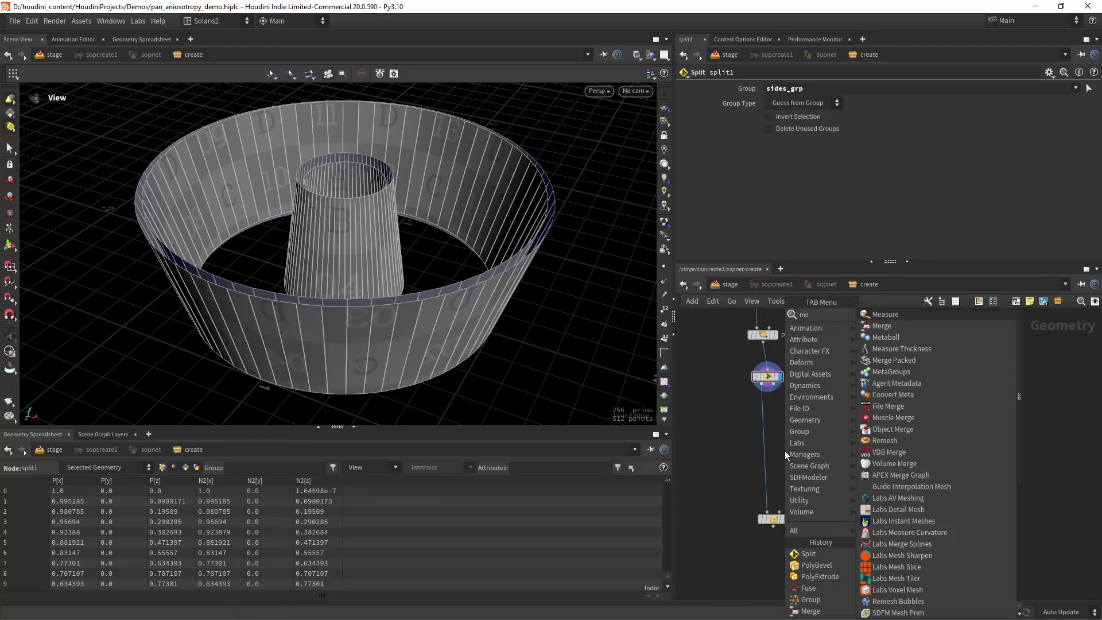
{"action": "key", "text": "Return"}
{"action": "left_click", "coordinate": [784, 450]}
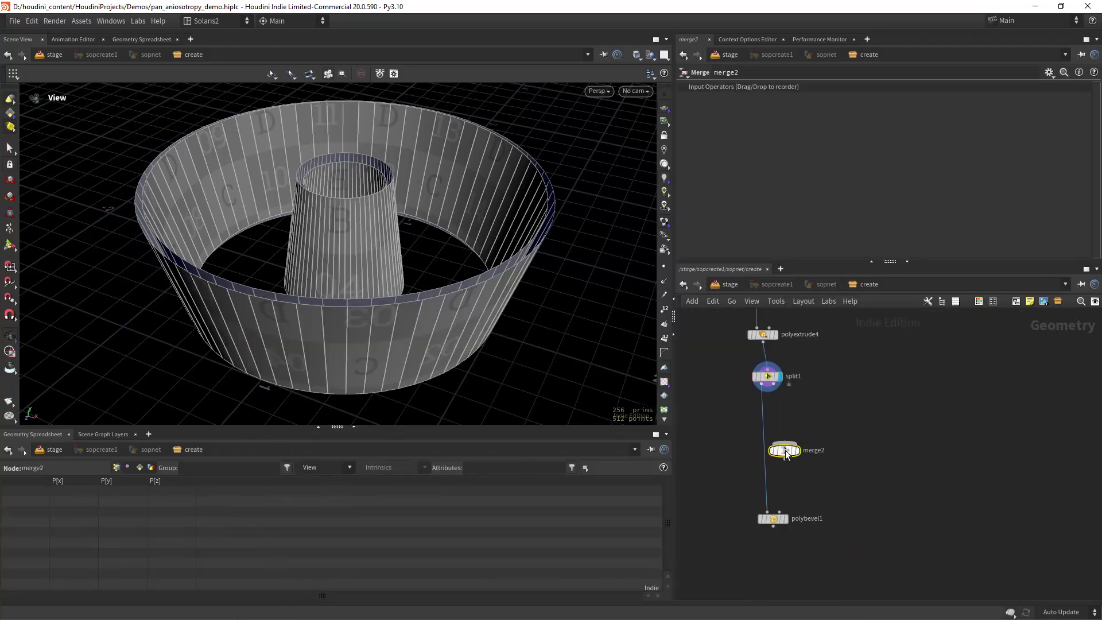
{"action": "left_click_drag", "start_coordinate": [784, 450], "coordinate": [768, 458]}
- Add a Null node, connect it to split1's second output and display it
{"action": "key", "text": "Tab"}
{"action": "type", "text": "null"}
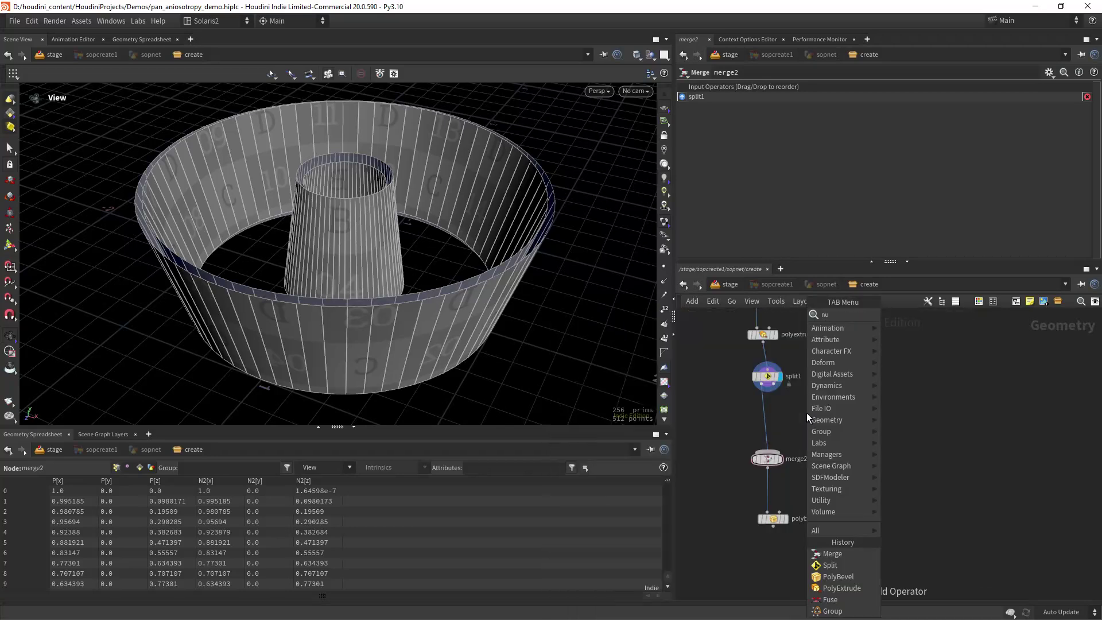
{"action": "key", "text": "Return"}
{"action": "left_click", "coordinate": [807, 412]}
{"action": "left_click_drag", "start_coordinate": [774, 391], "coordinate": [806, 409]}
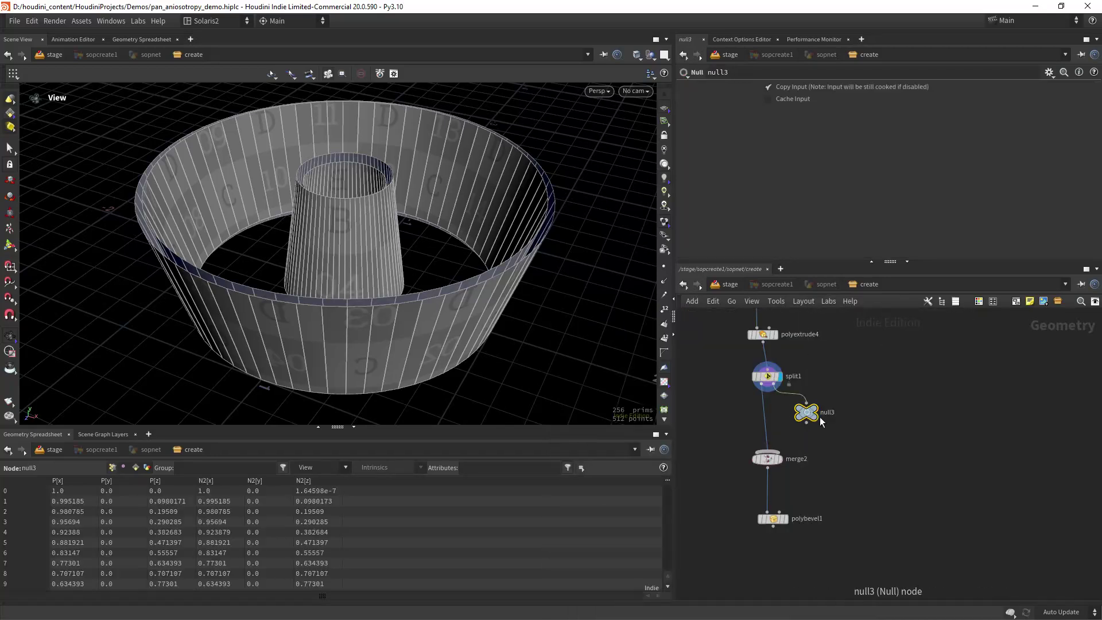
{"action": "left_click", "coordinate": [819, 412]}
- Examine the UV layout of the flat pieces from split1's second output
{"action": "key", "text": "space+5"}
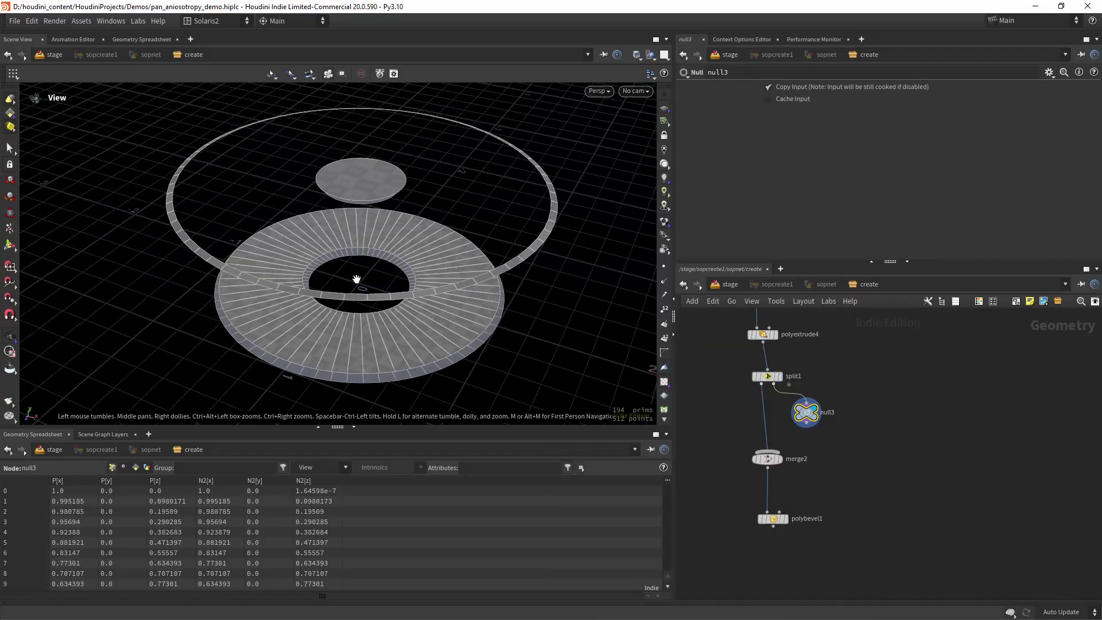
{"action": "right_click_drag", "start_coordinate": [417, 270], "coordinate": [434, 269]}
{"action": "right_click_drag", "start_coordinate": [269, 293], "coordinate": [396, 243]}
{"action": "right_click_drag", "start_coordinate": [339, 195], "coordinate": [463, 160]}
{"action": "scroll", "coordinate": [483, 220], "scroll_direction": "down", "scroll_amount": 8}
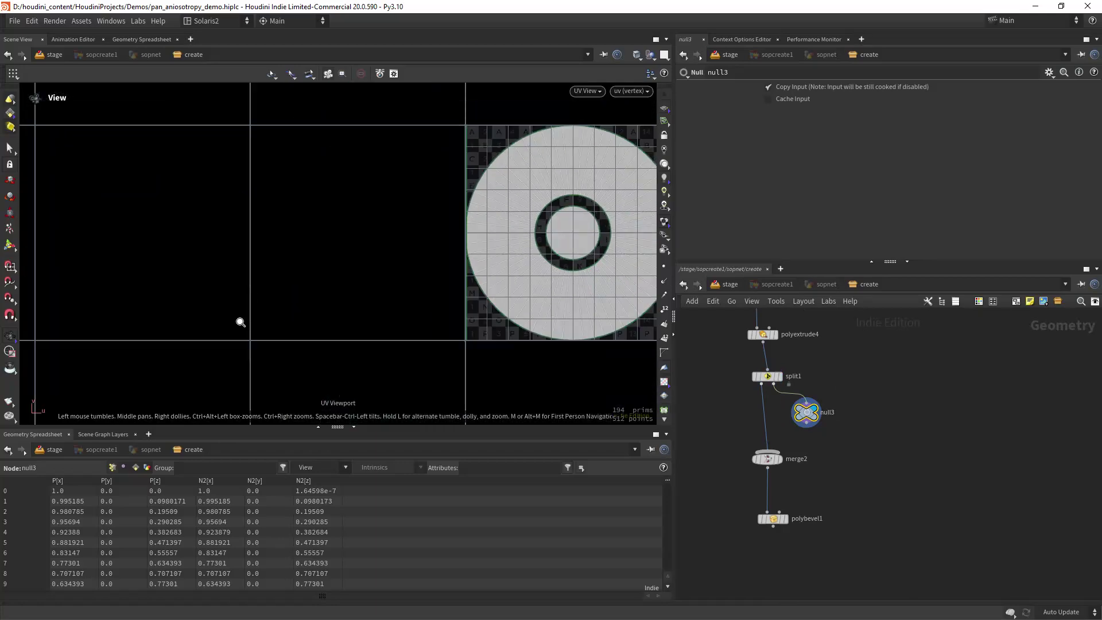
{"action": "scroll", "coordinate": [402, 218], "scroll_direction": "up", "scroll_amount": 3}
{"action": "key", "text": "space+1"}
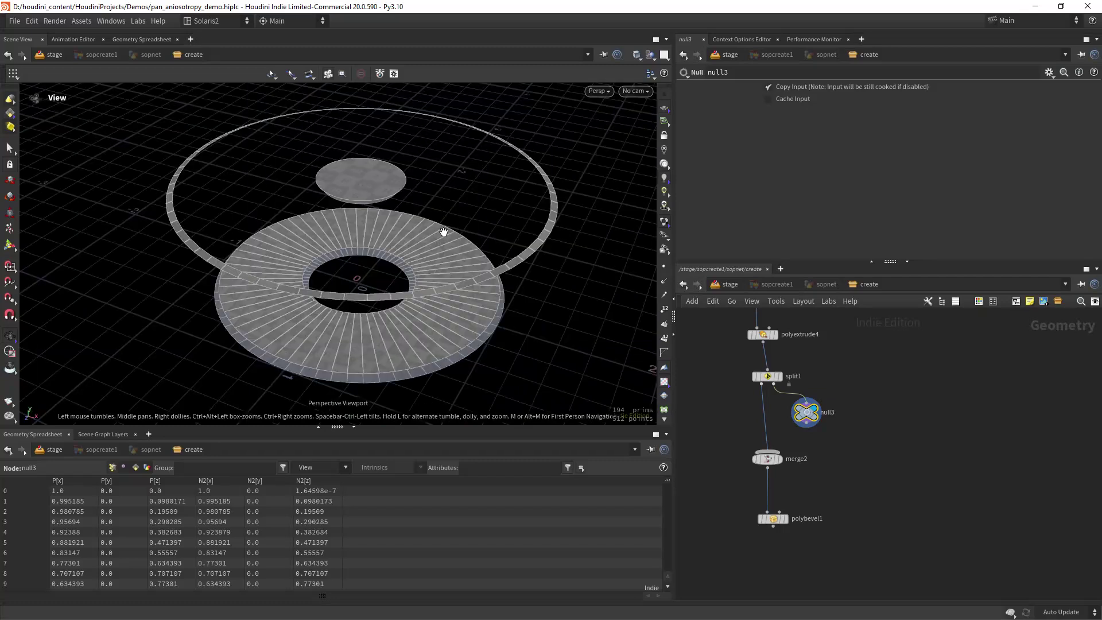
- Duplicate the Y-axis orthographic UV Texture node, wire the copy beneath null3 and display it
{"action": "middle_click_drag", "start_coordinate": [851, 396], "coordinate": [852, 552]}
{"action": "middle_click_drag", "start_coordinate": [834, 369], "coordinate": [834, 514]}
{"action": "middle_click_drag", "start_coordinate": [840, 392], "coordinate": [863, 480]}
{"action": "left_click_drag", "start_coordinate": [768, 405], "coordinate": [944, 534], "text": "alt"}
{"action": "middle_click_drag", "start_coordinate": [911, 532], "coordinate": [841, 329]}
{"action": "left_click_drag", "start_coordinate": [865, 317], "coordinate": [837, 419]}
{"action": "left_click", "coordinate": [836, 418]}
{"action": "left_click_drag", "start_coordinate": [864, 326], "coordinate": [828, 502]}
{"action": "middle_click_drag", "start_coordinate": [827, 510], "coordinate": [838, 353]}
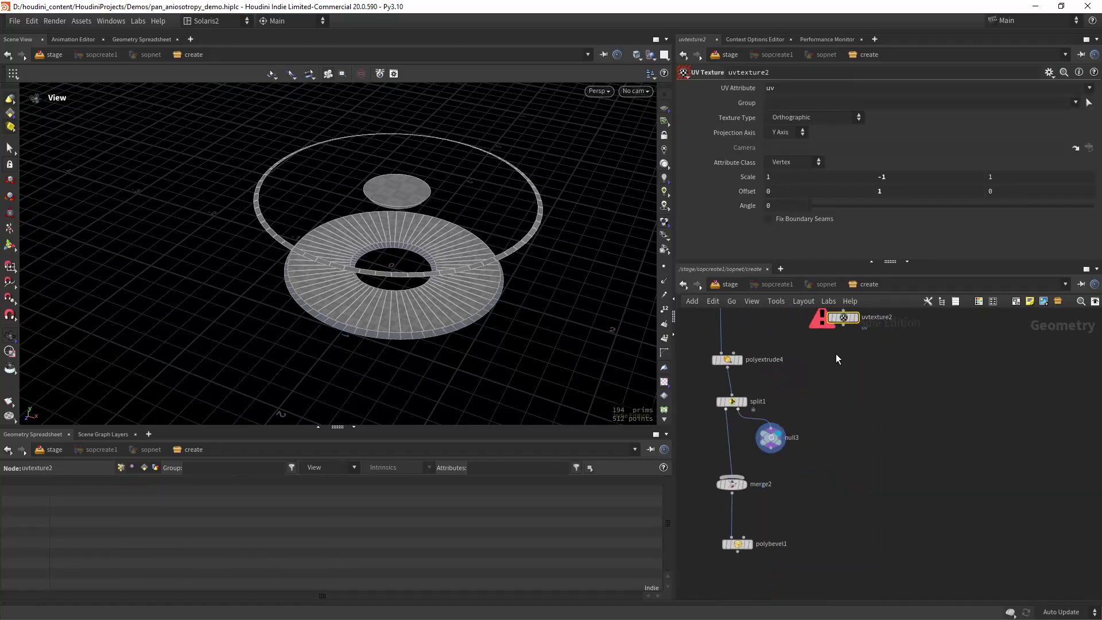
{"action": "left_click_drag", "start_coordinate": [844, 321], "coordinate": [780, 471]}
{"action": "left_click", "coordinate": [778, 454]}
{"action": "left_click", "coordinate": [771, 440]}
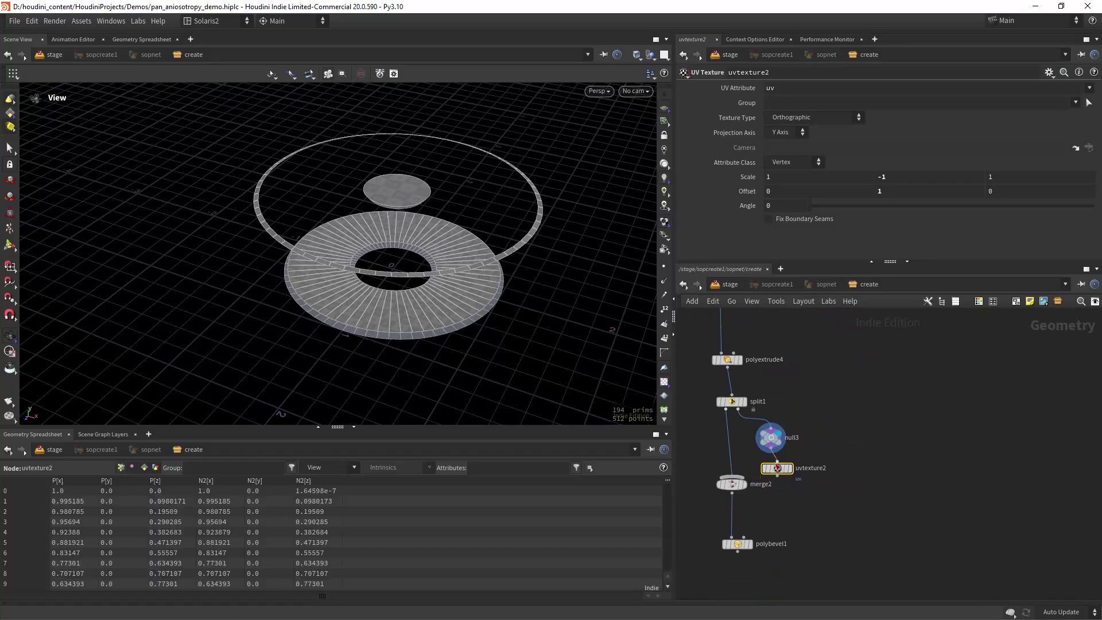
- Inspect the reprojected UVs of the flat pieces in the UV view, then return to the perspective view
{"action": "left_click_drag", "start_coordinate": [396, 265], "coordinate": [413, 260]}
{"action": "key", "text": "space+5"}
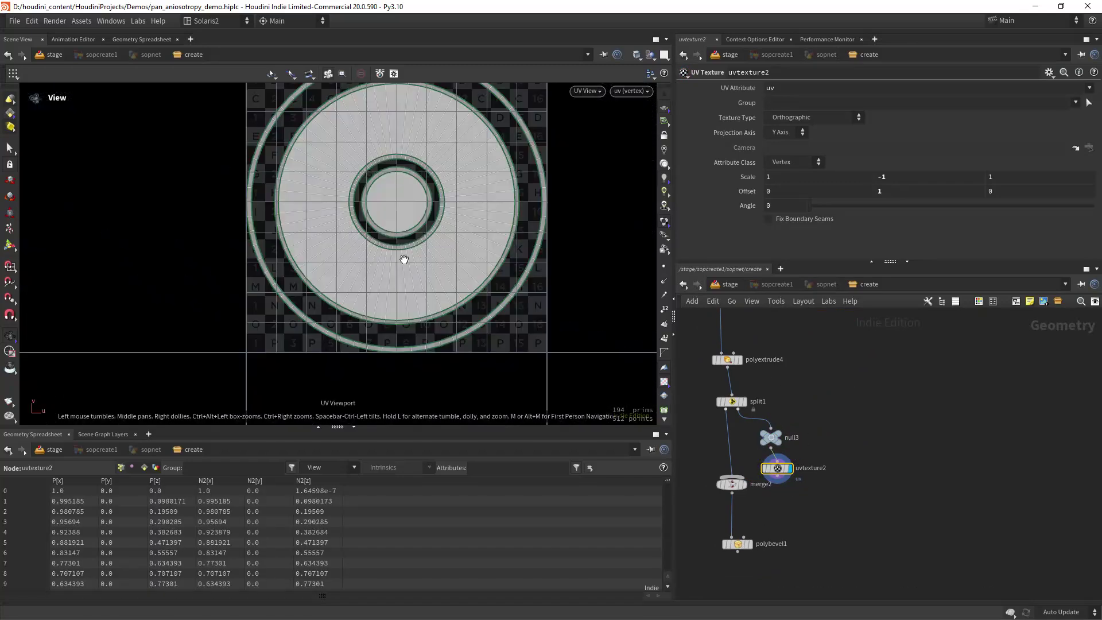
{"action": "right_click_drag", "start_coordinate": [380, 244], "coordinate": [540, 187]}
{"action": "mouse_move", "coordinate": [380, 243]}
{"action": "right_mouse_down"}
{"action": "mouse_move", "coordinate": [472, 212]}
{"action": "mouse_move", "coordinate": [311, 292]}
{"action": "right_mouse_up"}
{"action": "scroll", "coordinate": [472, 231], "scroll_direction": "down", "scroll_amount": 3}
{"action": "middle_click_drag", "start_coordinate": [482, 244], "coordinate": [356, 300]}
{"action": "key", "text": "space+1"}
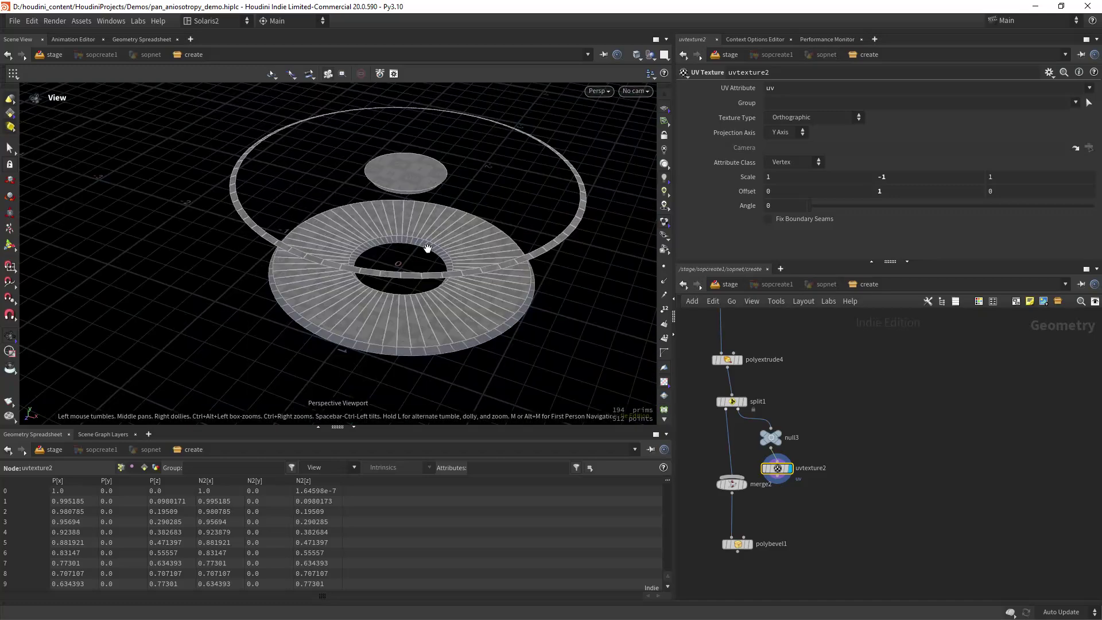
- Wire uvtexture2 into merge2, display merge2 and inspect the UV grid on the recombined pan
{"action": "right_click_drag", "start_coordinate": [501, 232], "coordinate": [403, 277]}
{"action": "middle_click_drag", "start_coordinate": [767, 512], "coordinate": [763, 490]}
{"action": "left_click_drag", "start_coordinate": [730, 463], "coordinate": [730, 489]}
{"action": "left_click_drag", "start_coordinate": [776, 454], "coordinate": [734, 491]}
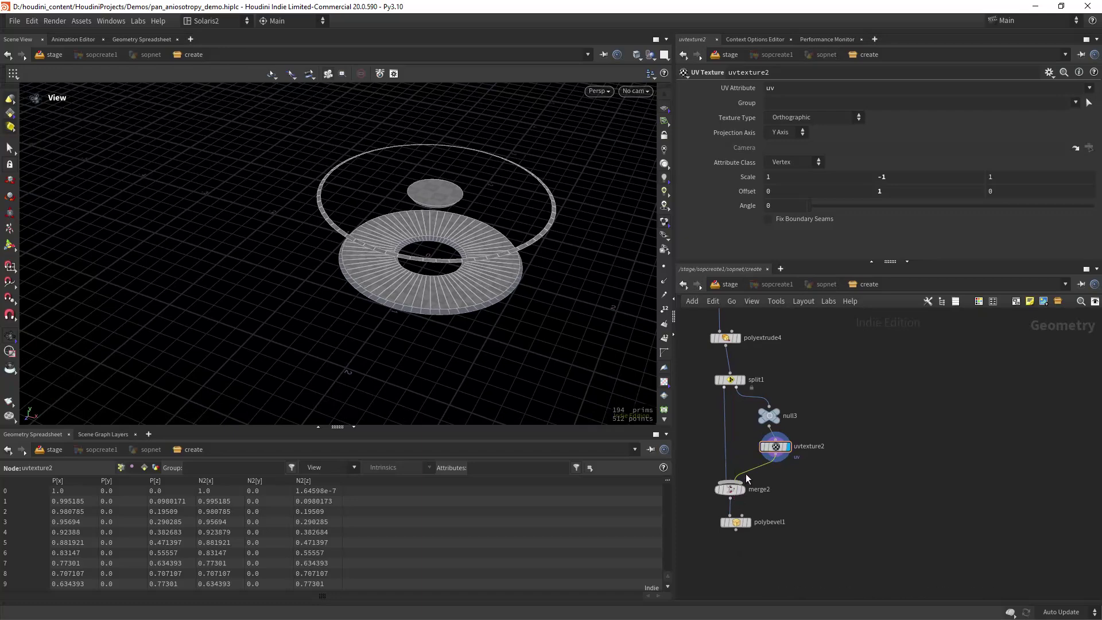
{"action": "left_click", "coordinate": [745, 475]}
{"action": "right_click_drag", "start_coordinate": [485, 231], "coordinate": [547, 199]}
{"action": "middle_click_drag", "start_coordinate": [511, 230], "coordinate": [425, 244]}
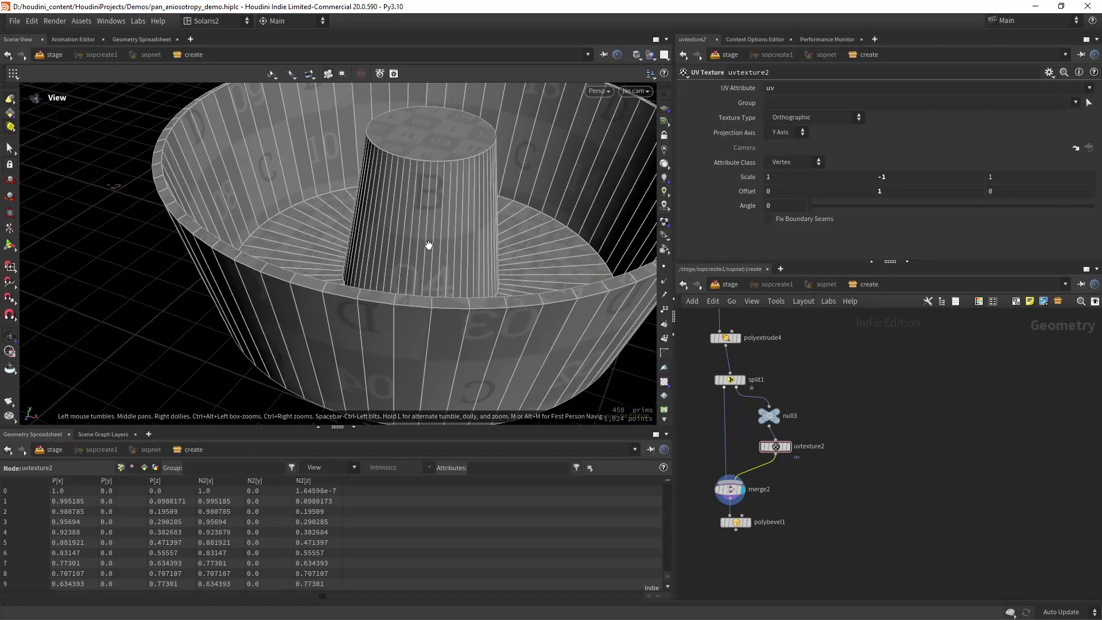
{"action": "left_click_drag", "start_coordinate": [425, 244], "coordinate": [460, 264]}
{"action": "right_click_drag", "start_coordinate": [420, 266], "coordinate": [493, 248]}
{"action": "middle_click_drag", "start_coordinate": [493, 249], "coordinate": [464, 236]}
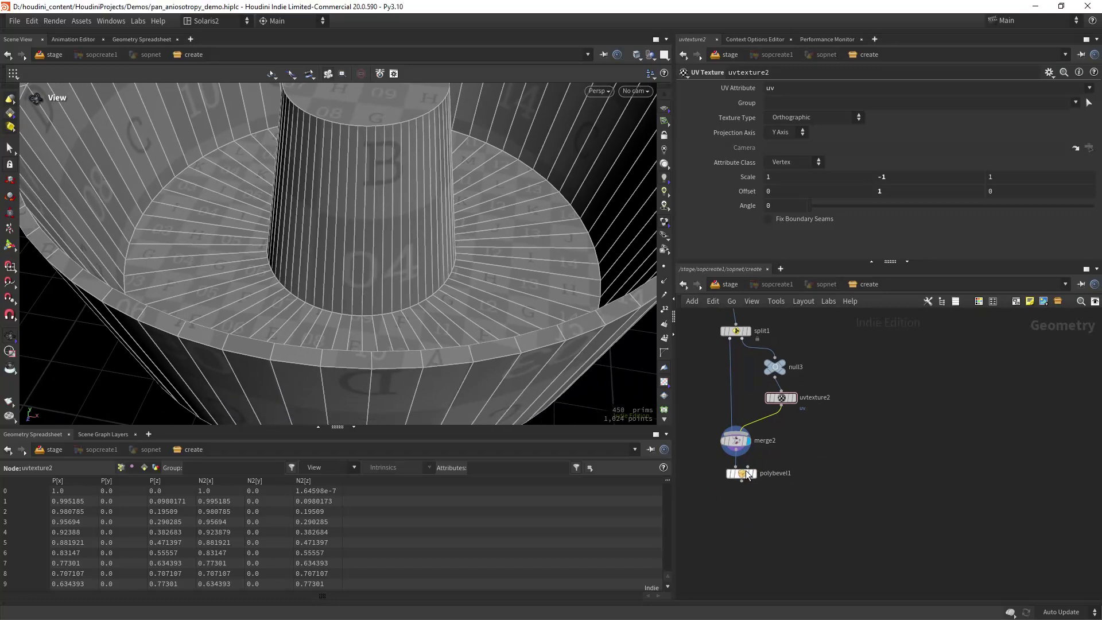
- Insert a Fuse node between merge2 and polybevel1, and make polybevel1 the displayed node
{"action": "key", "text": "Tab"}
{"action": "type", "text": "fus"}
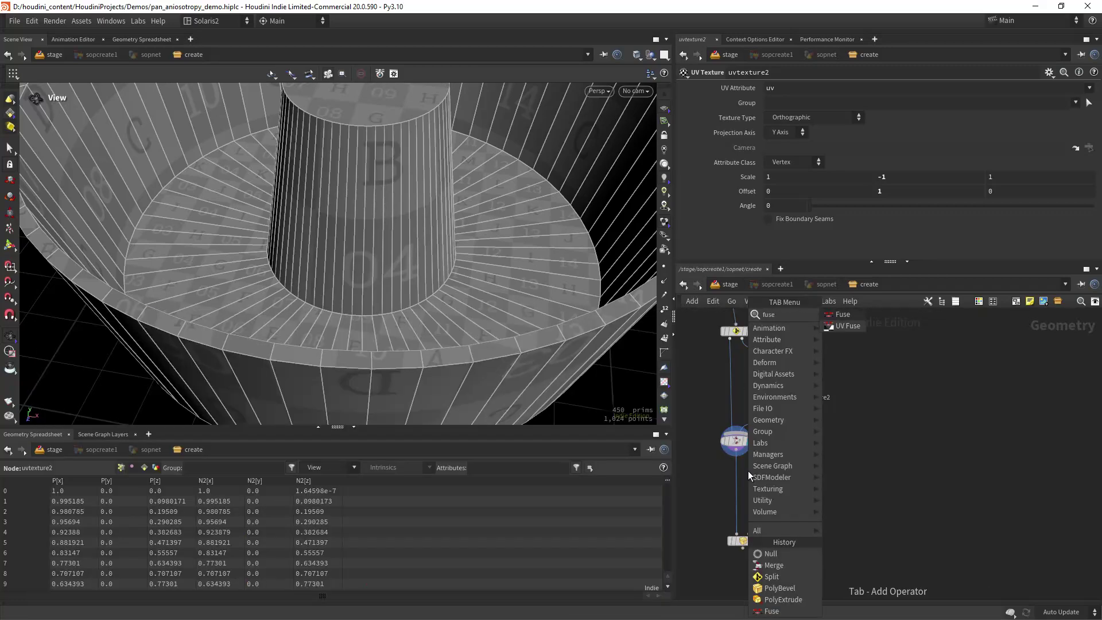
{"action": "key", "text": "Return"}
{"action": "left_click", "coordinate": [748, 470]}
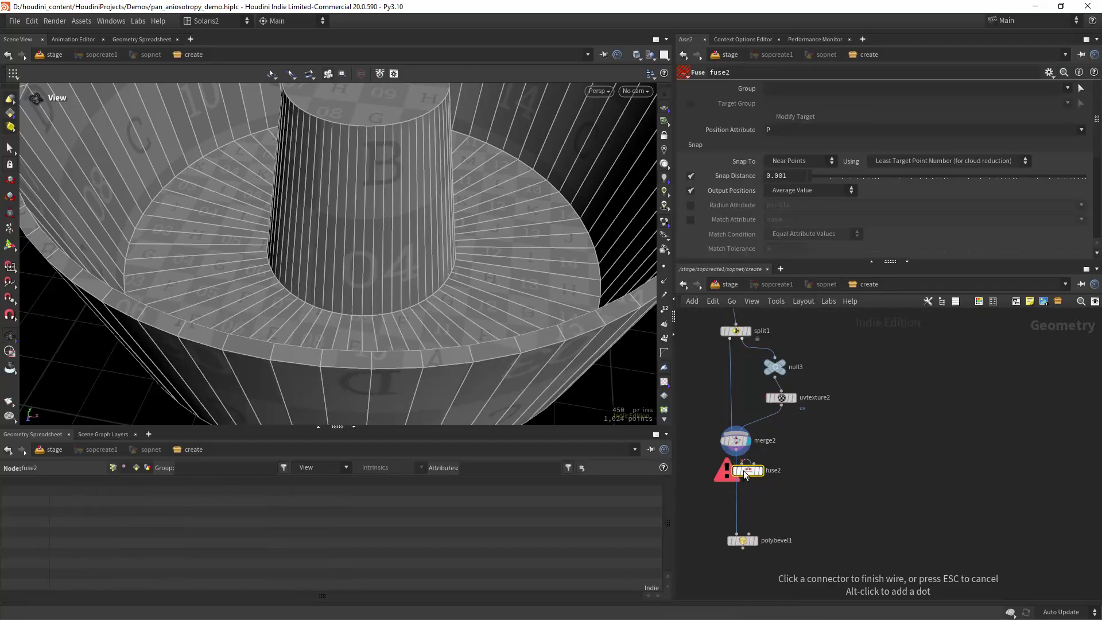
{"action": "left_click_drag", "start_coordinate": [744, 468], "coordinate": [742, 477]}
{"action": "left_click", "coordinate": [756, 475]}
{"action": "middle_click_drag", "start_coordinate": [779, 505], "coordinate": [790, 435]}
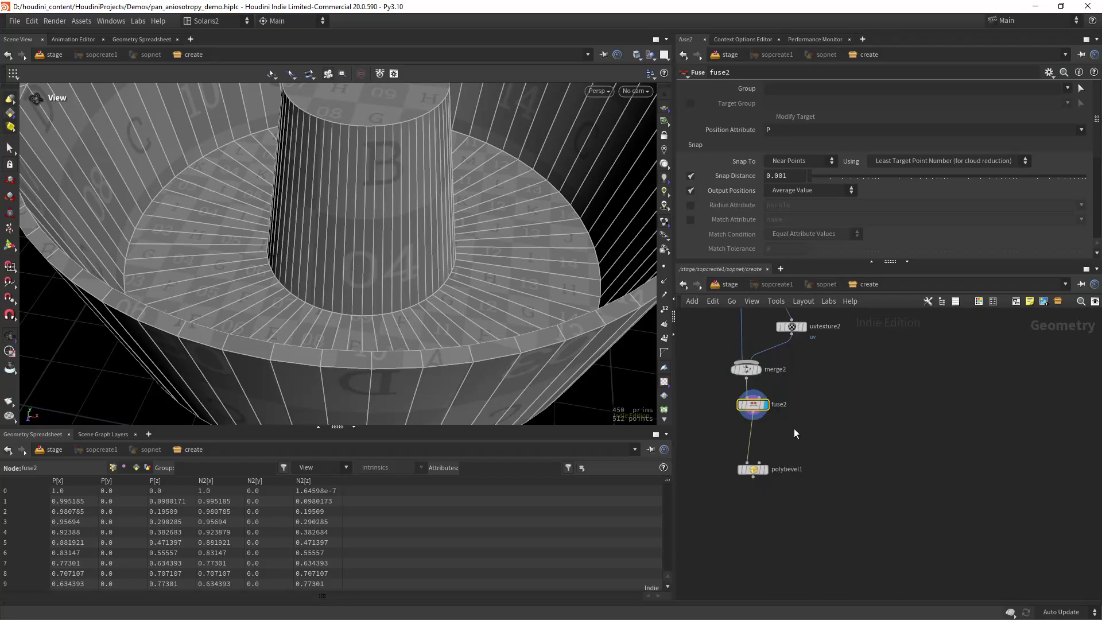
{"action": "left_click", "coordinate": [771, 432]}
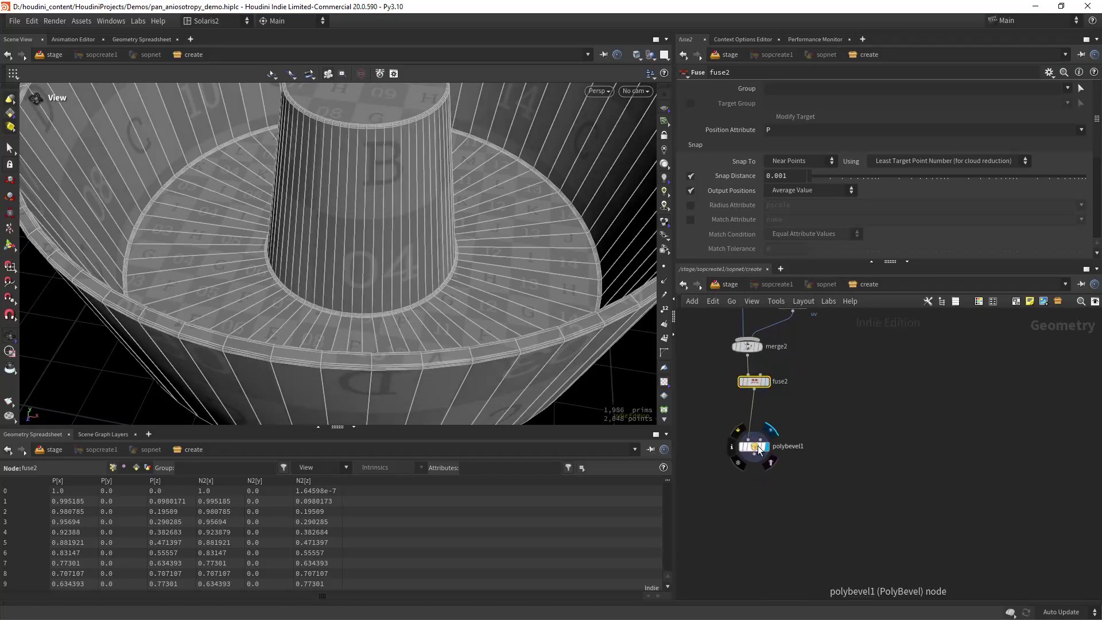
{"action": "left_click", "coordinate": [756, 448]}
- Compare the pan's UV layout with polybevel1 bypassed and active, and return to the perspective view
{"action": "right_click_drag", "start_coordinate": [402, 267], "coordinate": [361, 277]}
{"action": "key", "text": "space+5"}
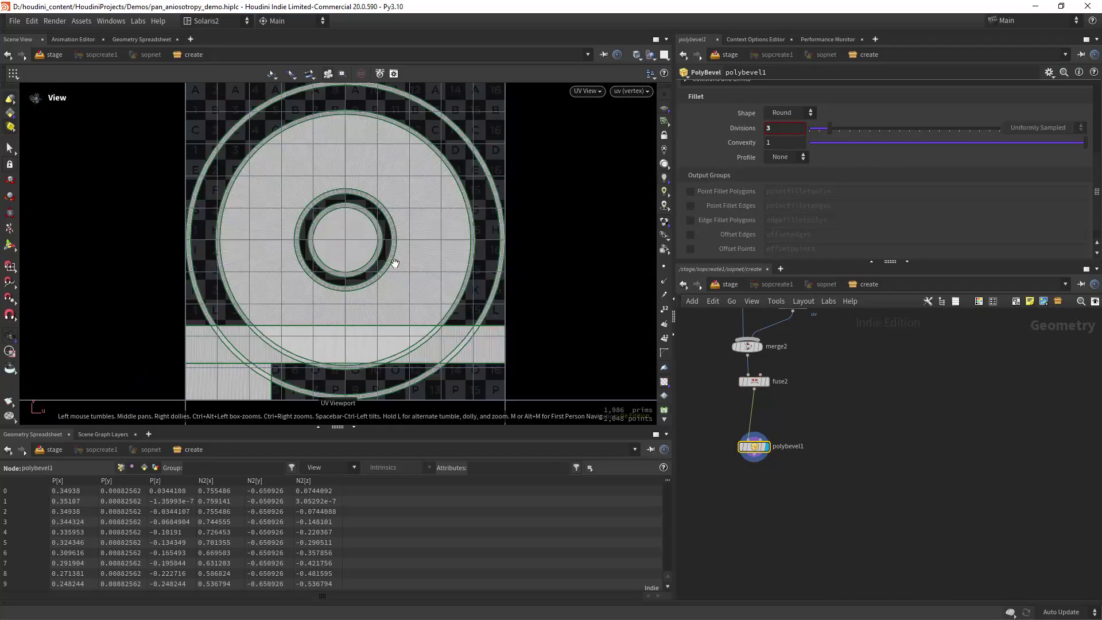
{"action": "scroll", "coordinate": [394, 258], "scroll_direction": "up", "scroll_amount": 10}
{"action": "scroll", "coordinate": [492, 213], "scroll_direction": "up", "scroll_amount": 3}
{"action": "scroll", "coordinate": [492, 213], "scroll_direction": "up", "scroll_amount": 4}
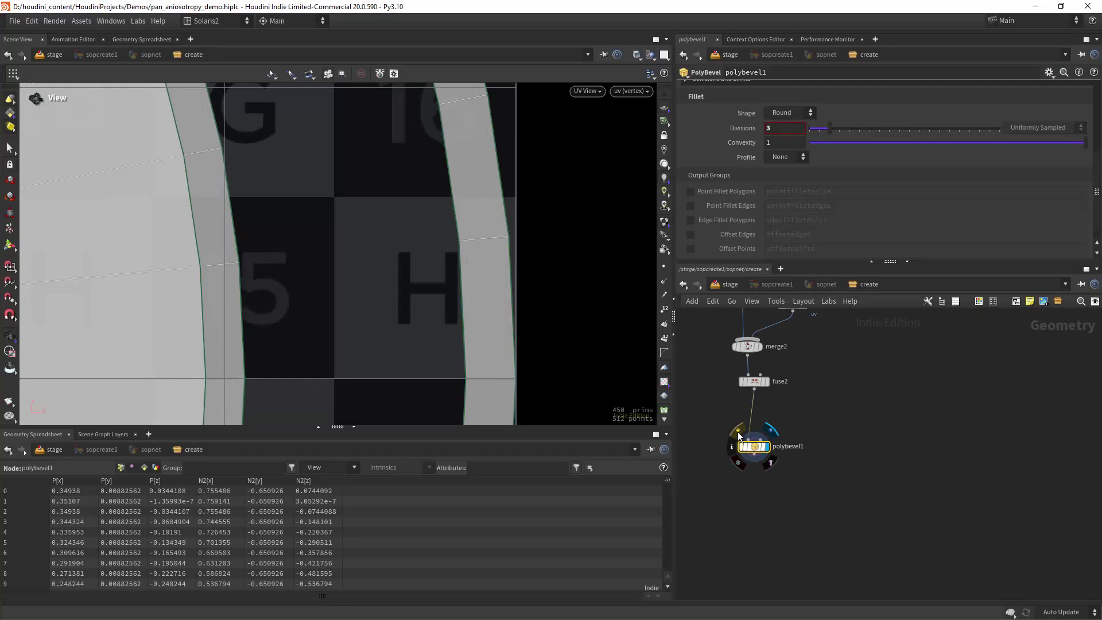
{"action": "left_click", "coordinate": [740, 435]}
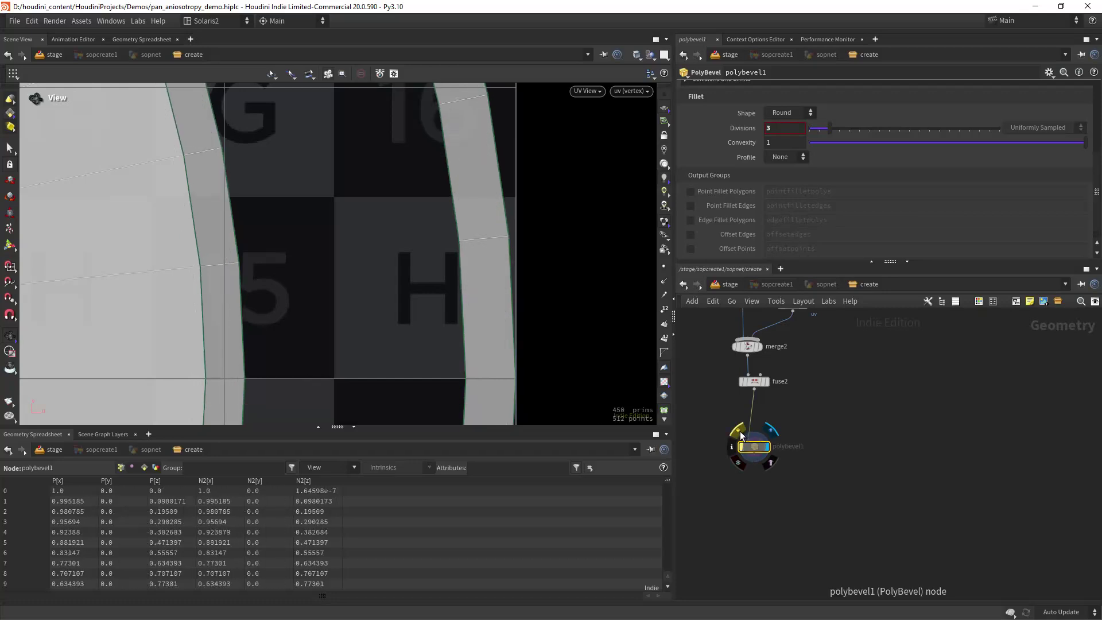
{"action": "left_click", "coordinate": [740, 435]}
{"action": "scroll", "coordinate": [436, 356], "scroll_direction": "down", "scroll_amount": 5}
{"action": "key", "text": "space+1"}
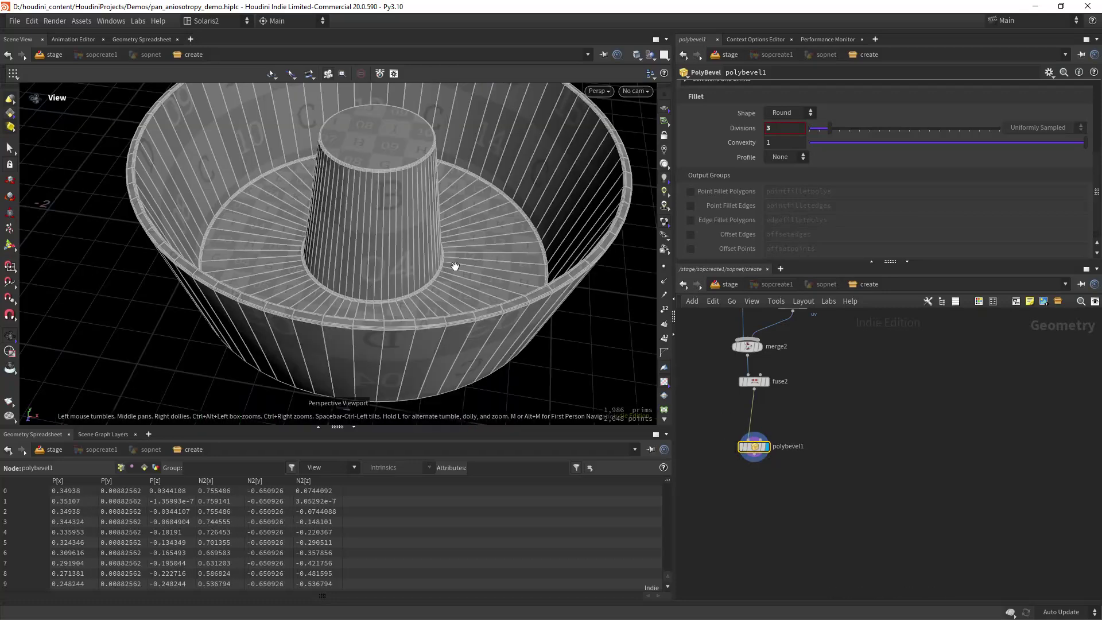
{"action": "right_click_drag", "start_coordinate": [455, 267], "coordinate": [329, 297]}
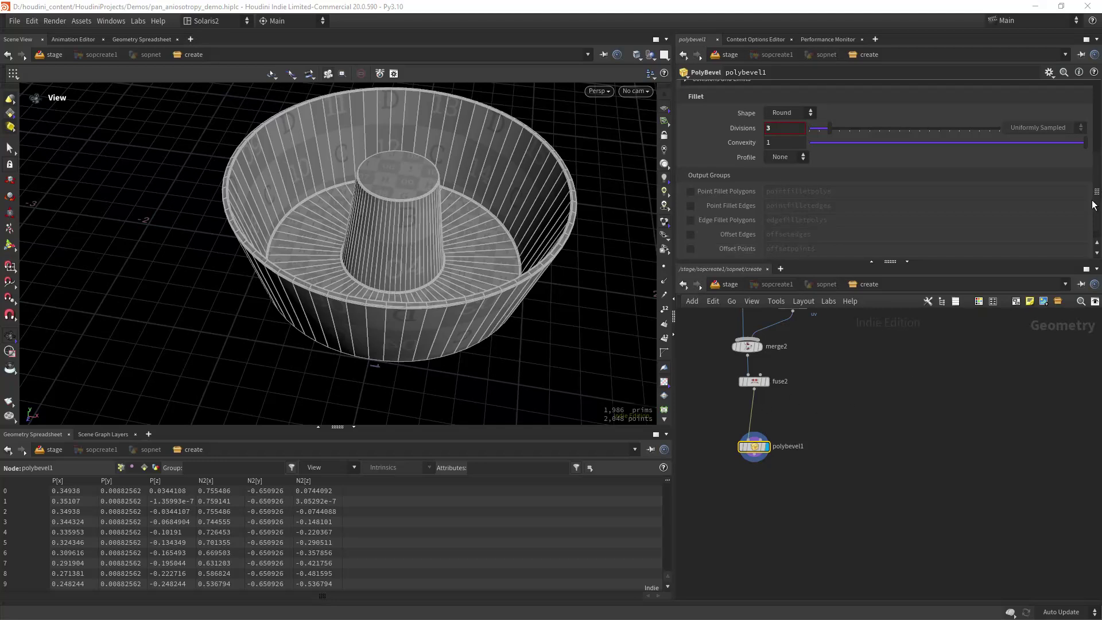
- Set polybevel1's offset distance to 0.02 and inspect the rounded edges
{"action": "scroll", "coordinate": [1093, 205], "scroll_direction": "up", "scroll_amount": 5}
{"action": "left_click_drag", "start_coordinate": [792, 185], "coordinate": [778, 185]}
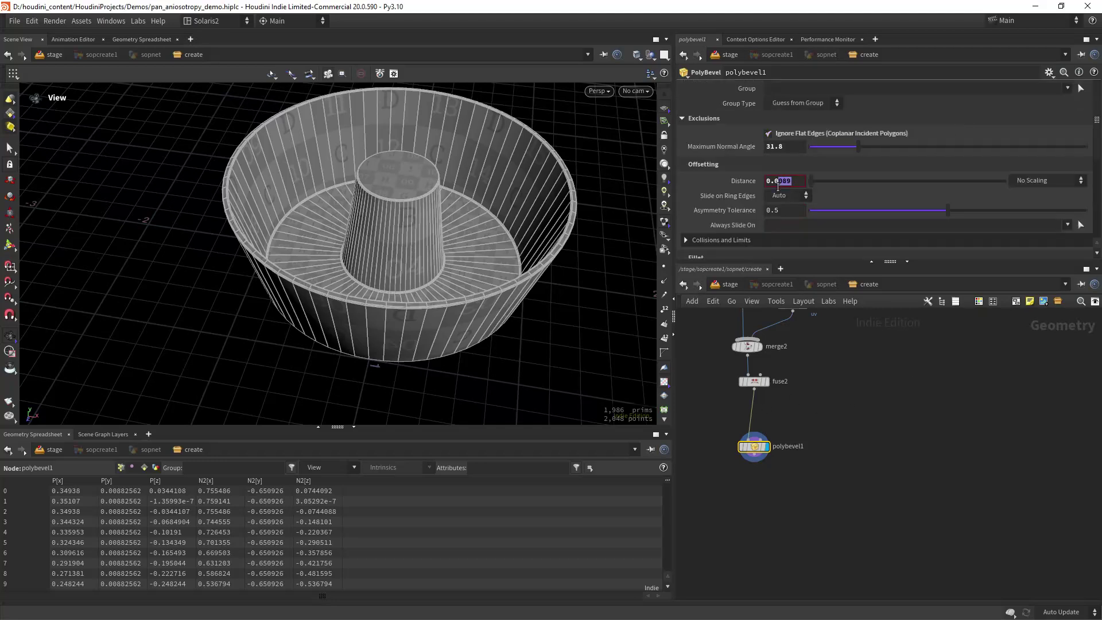
{"action": "type", "text": "2"}
{"action": "key", "text": "Return"}
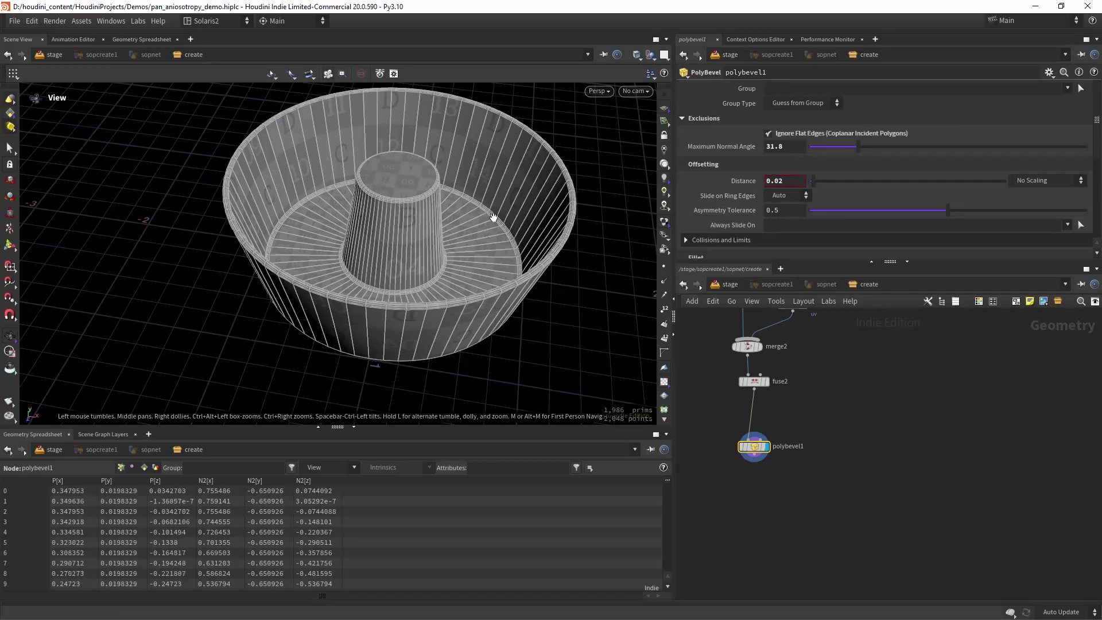
{"action": "scroll", "coordinate": [477, 228], "scroll_direction": "up", "scroll_amount": 6}
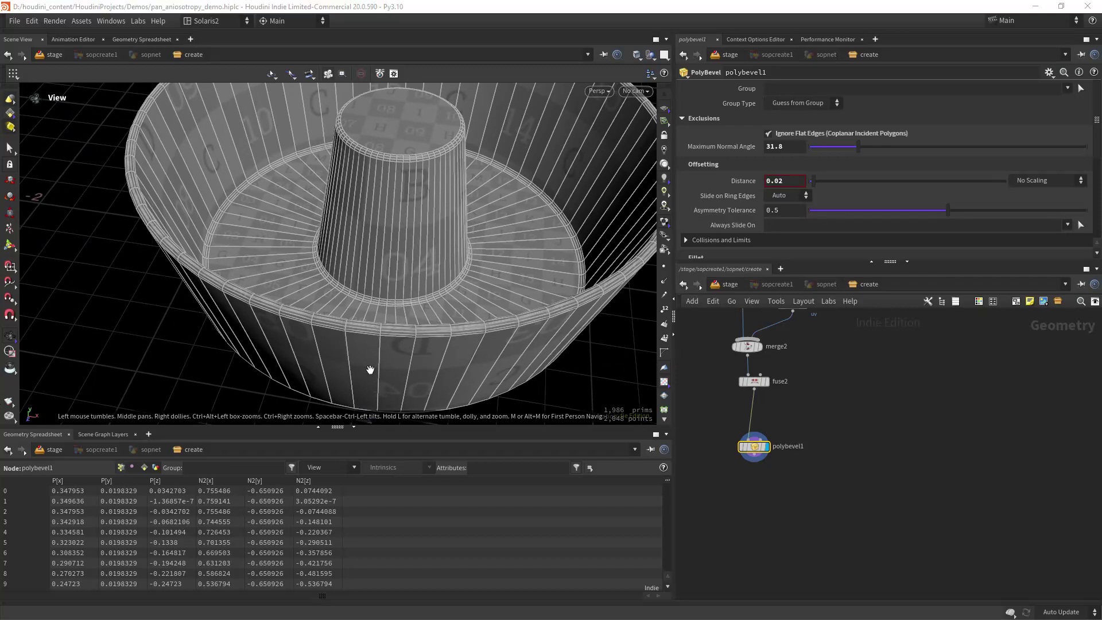
- Set polybevel1's offset distance to 0.015
{"action": "left_click_drag", "start_coordinate": [783, 182], "coordinate": [777, 185]}
{"action": "type", "text": "15"}
{"action": "key", "text": "Return"}
- Add a Subdivide node below polybevel1, connect it to polybevel1's output and display it
{"action": "middle_click_drag", "start_coordinate": [755, 503], "coordinate": [758, 426]}
{"action": "scroll", "coordinate": [743, 442], "scroll_direction": "up", "scroll_amount": 1}
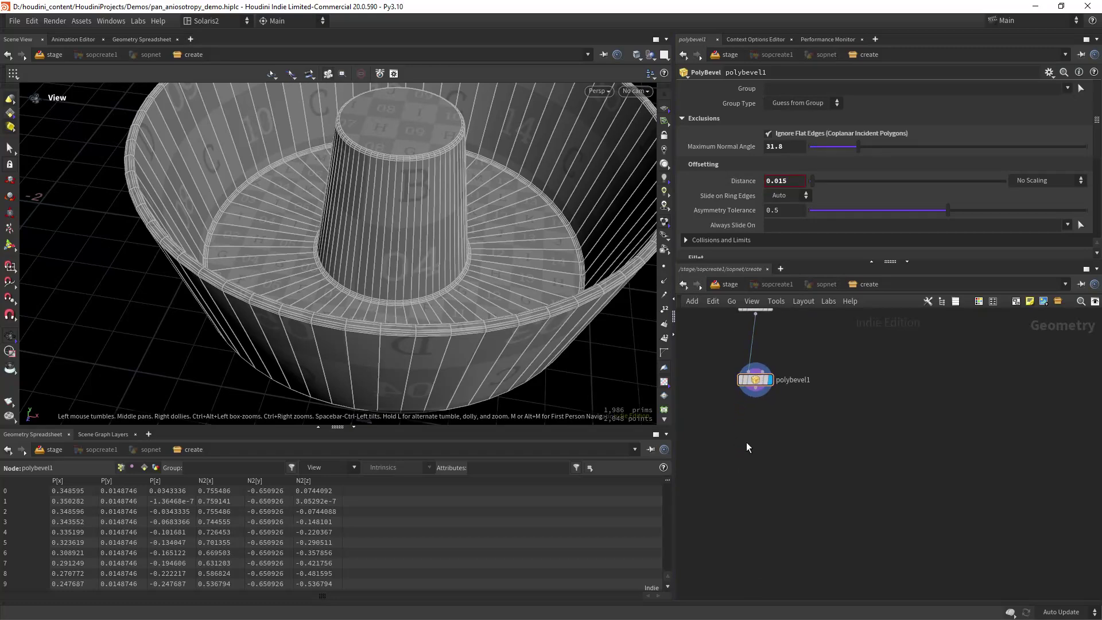
{"action": "key", "text": "Tab"}
{"action": "type", "text": "subd"}
{"action": "key", "text": "Return"}
{"action": "left_click", "coordinate": [746, 442]}
{"action": "left_click_drag", "start_coordinate": [505, 232], "coordinate": [443, 224]}
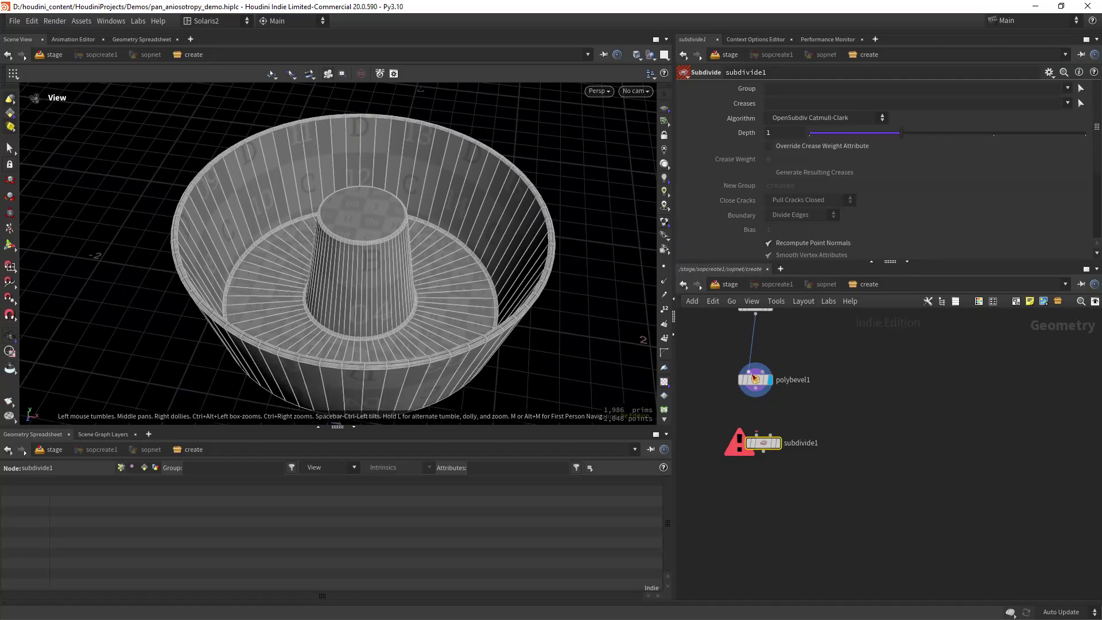
{"action": "left_click_drag", "start_coordinate": [756, 390], "coordinate": [763, 435]}
{"action": "left_click", "coordinate": [778, 442]}
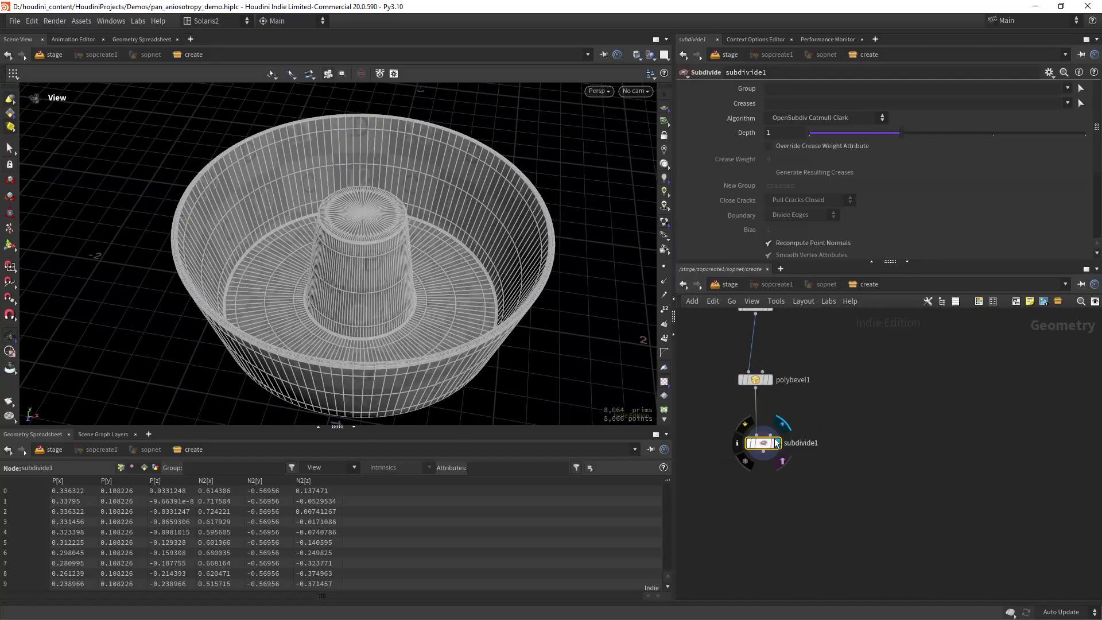
- Set the subdivision depth to 2 and show the pan shaded without wireframe
{"action": "scroll", "coordinate": [454, 272], "scroll_direction": "up", "scroll_amount": 3}
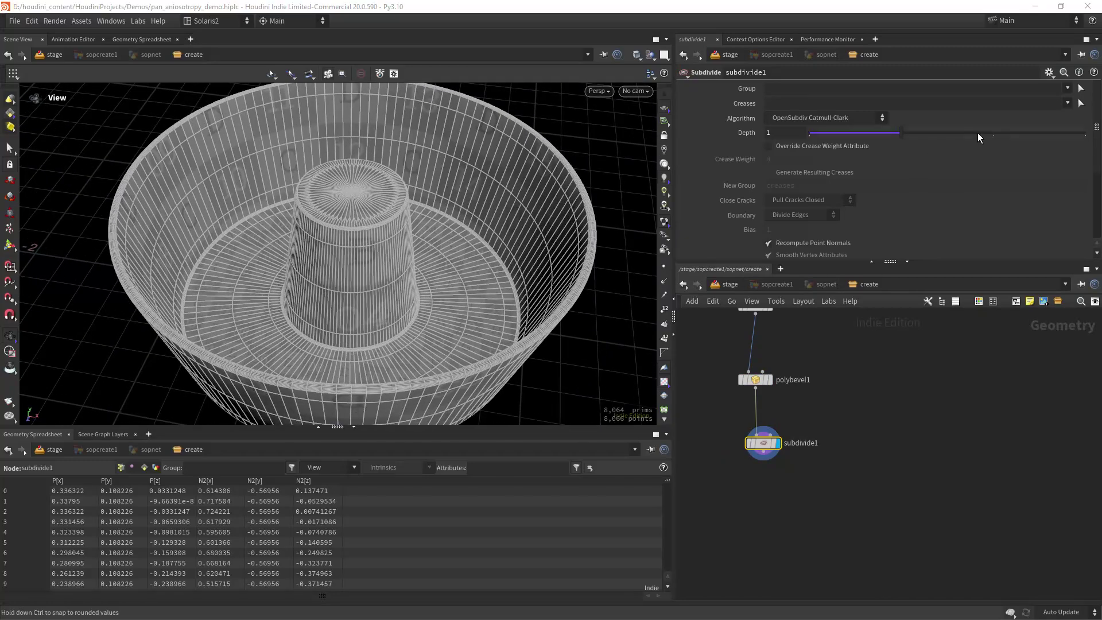
{"action": "left_click", "coordinate": [974, 135]}
{"action": "key", "text": "shift+w"}
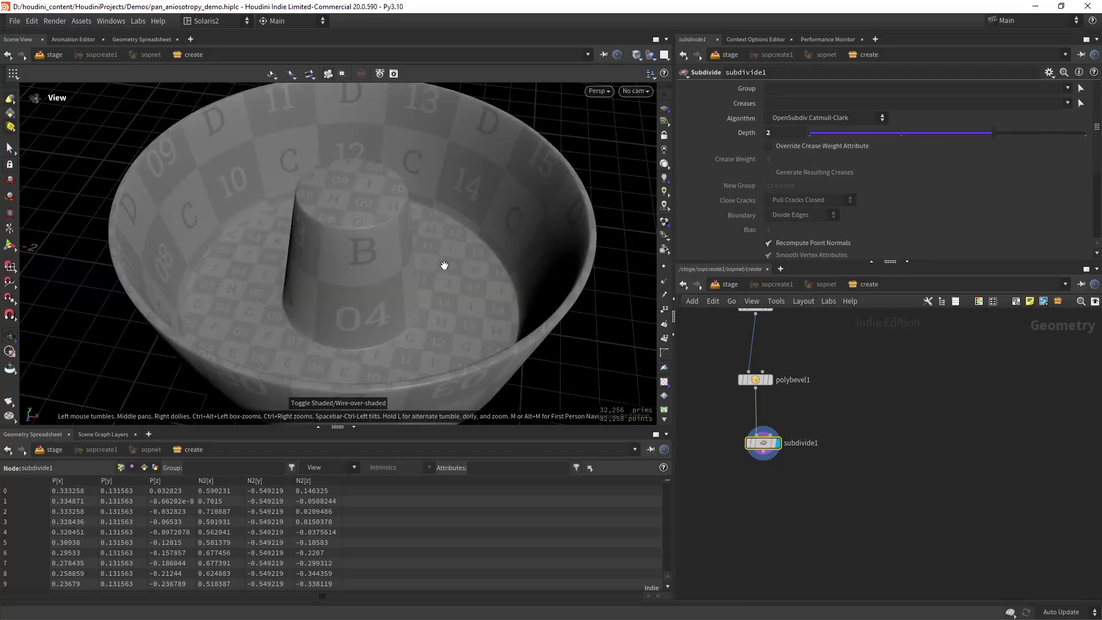
- Examine the subdivided pan's UV layout and the UV grid on its surfaces in the perspective view
{"action": "scroll", "coordinate": [458, 255], "scroll_direction": "up", "scroll_amount": 5}
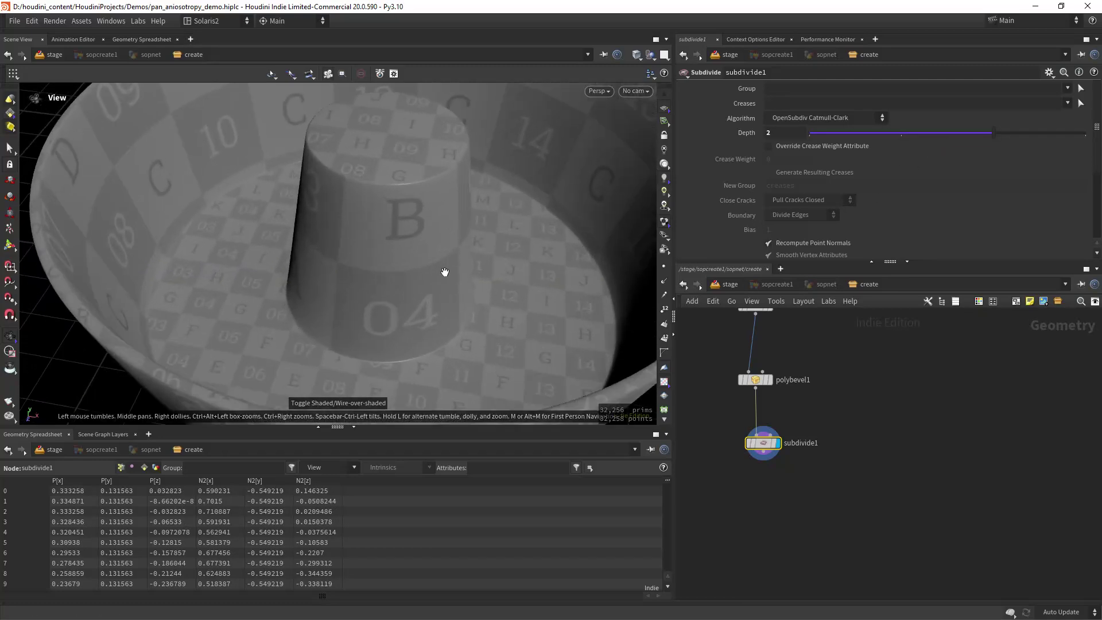
{"action": "key", "text": "space+5"}
{"action": "right_click_drag", "start_coordinate": [387, 273], "coordinate": [328, 292]}
{"action": "right_click_drag", "start_coordinate": [394, 289], "coordinate": [298, 335]}
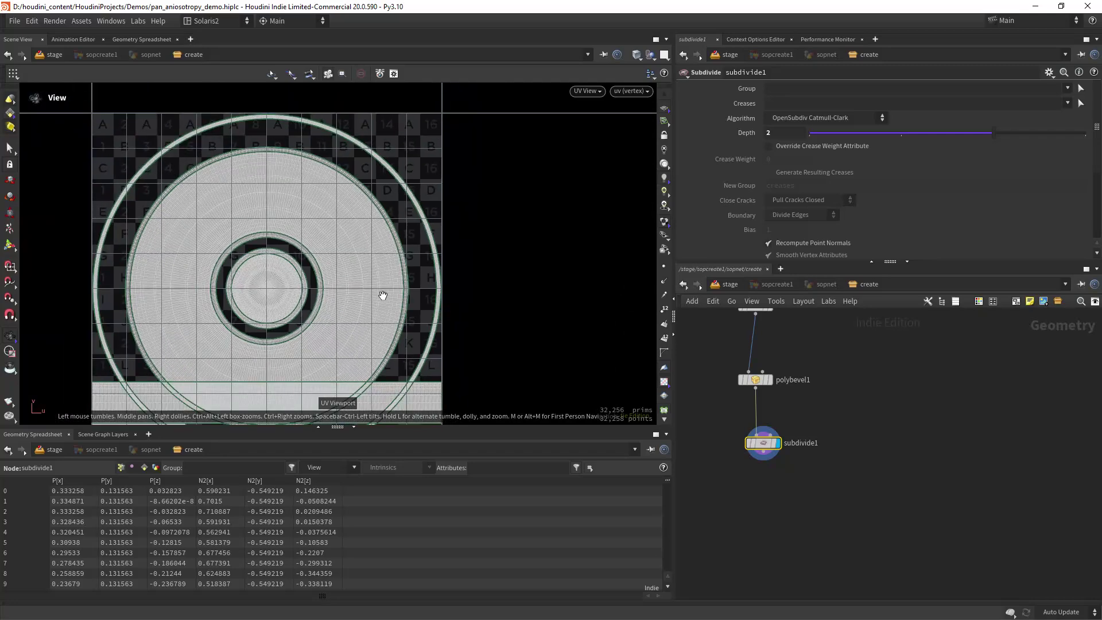
{"action": "key", "text": "space+1"}
{"action": "right_click_drag", "start_coordinate": [431, 277], "coordinate": [356, 304]}
{"action": "middle_click_drag", "start_coordinate": [423, 270], "coordinate": [409, 252]}
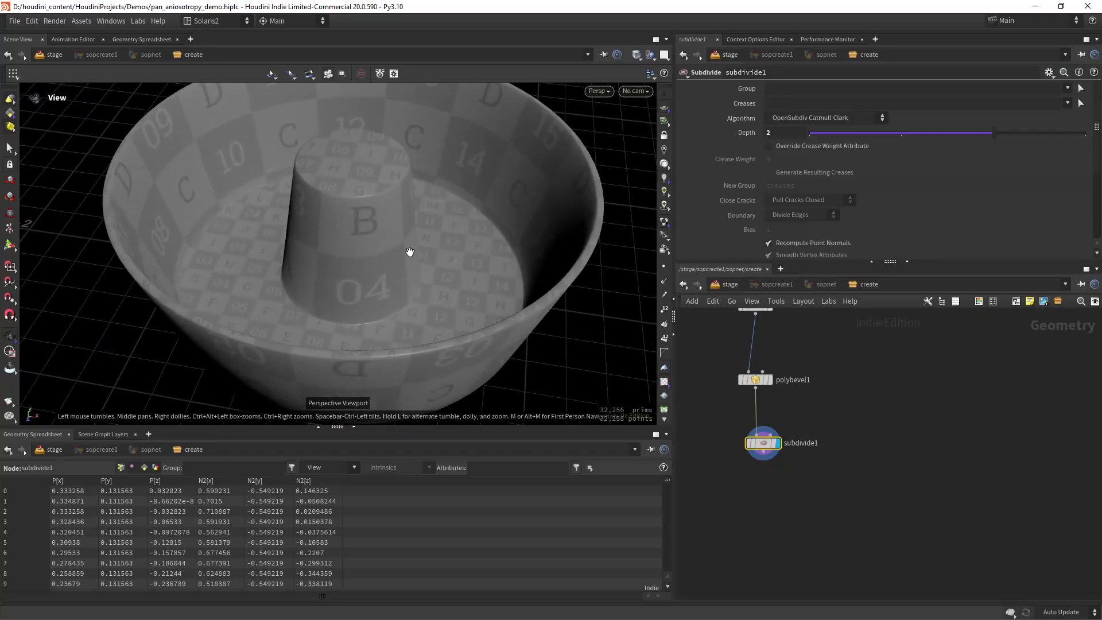
{"action": "left_click_drag", "start_coordinate": [410, 252], "coordinate": [430, 266]}
{"action": "mouse_move", "coordinate": [430, 266]}
{"action": "right_mouse_down"}
{"action": "mouse_move", "coordinate": [423, 256]}
{"action": "mouse_move", "coordinate": [423, 267]}
{"action": "right_mouse_up"}
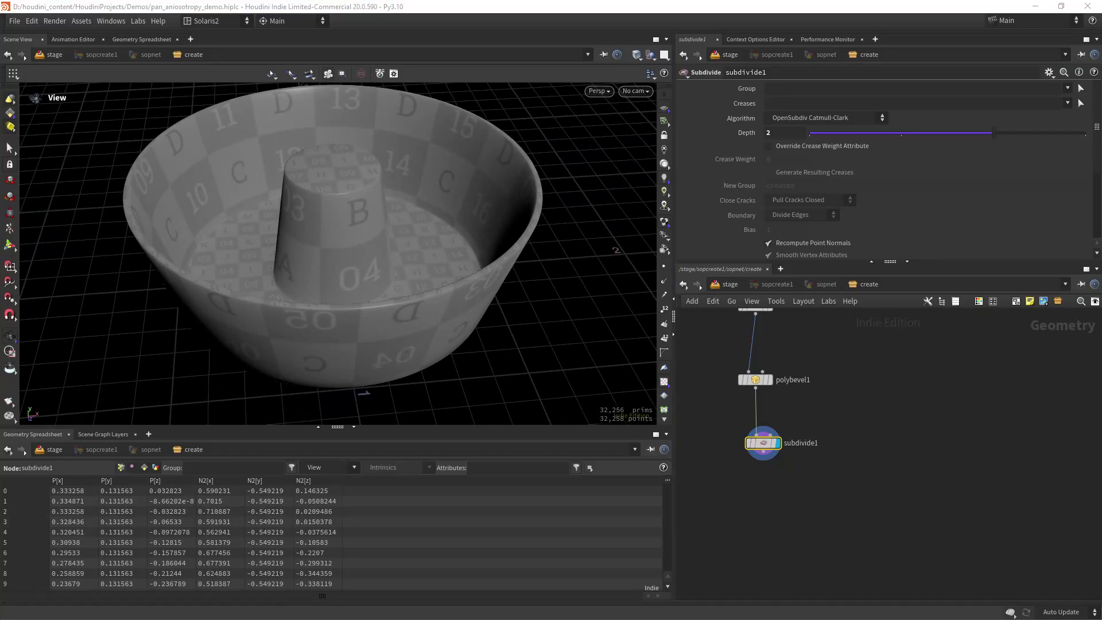
- Add an Attribute Wrangle node beneath subdivide1
{"action": "middle_click_drag", "start_coordinate": [734, 347], "coordinate": [726, 318]}
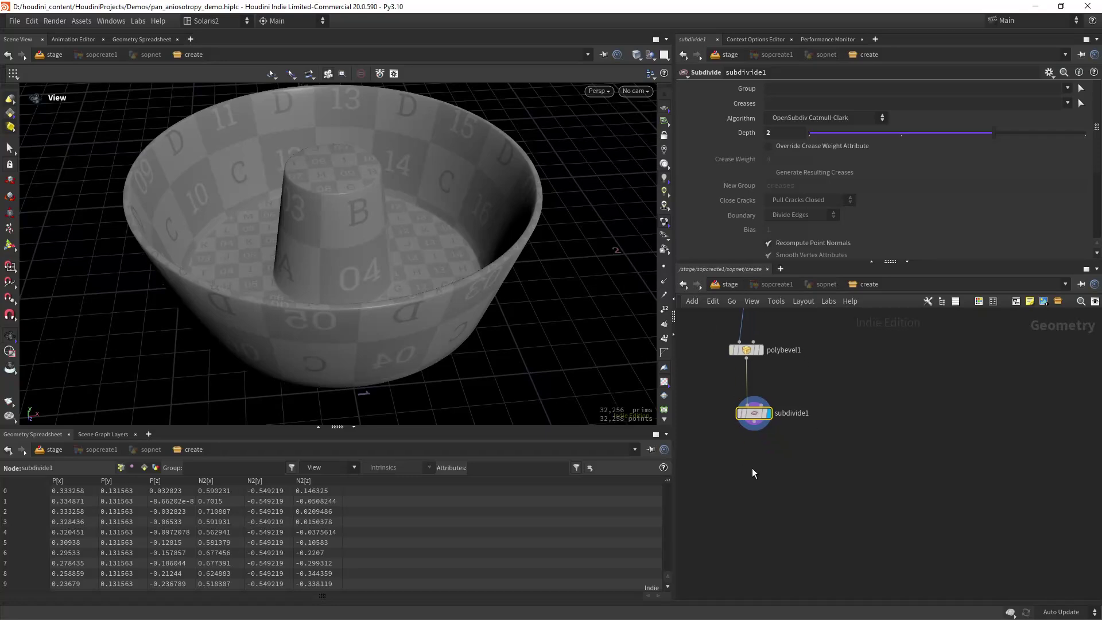
{"action": "key", "text": "Tab"}
{"action": "type", "text": "attwr"}
{"action": "key", "text": "Return"}
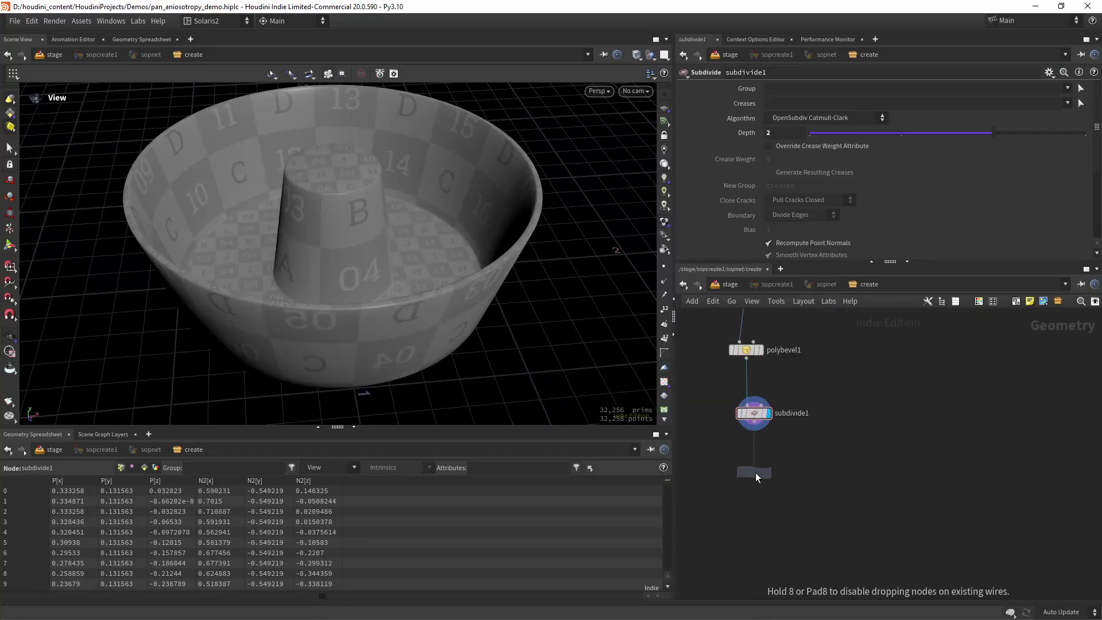
{"action": "left_click", "coordinate": [755, 473]}
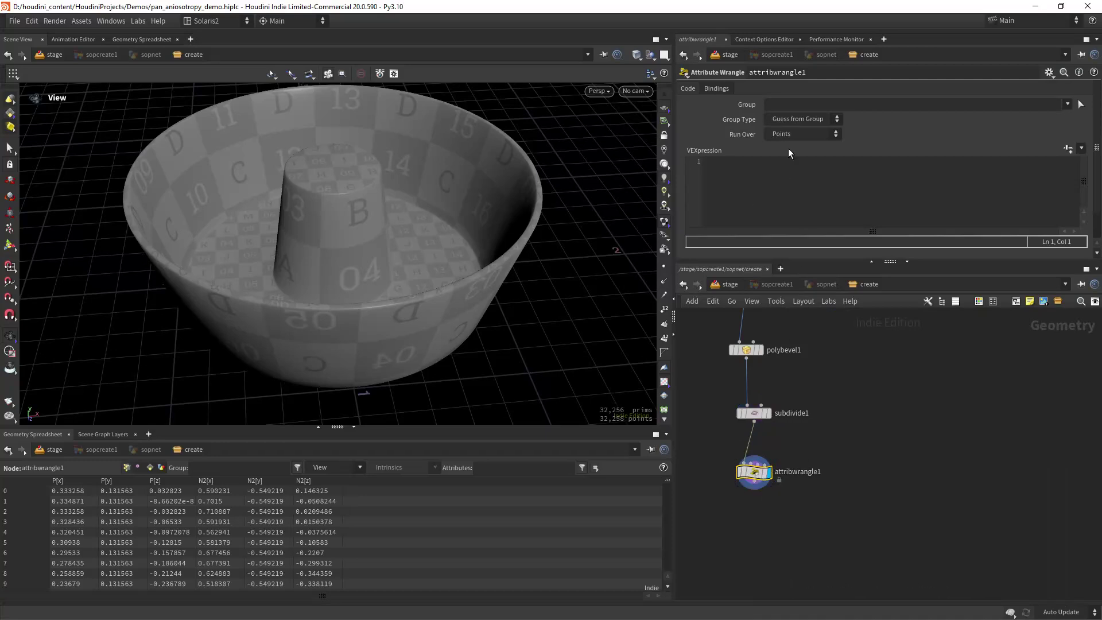
- Restrict the wrangle to sides_grp and enter the expression f@sides = 1;
{"action": "left_click", "coordinate": [1049, 128]}
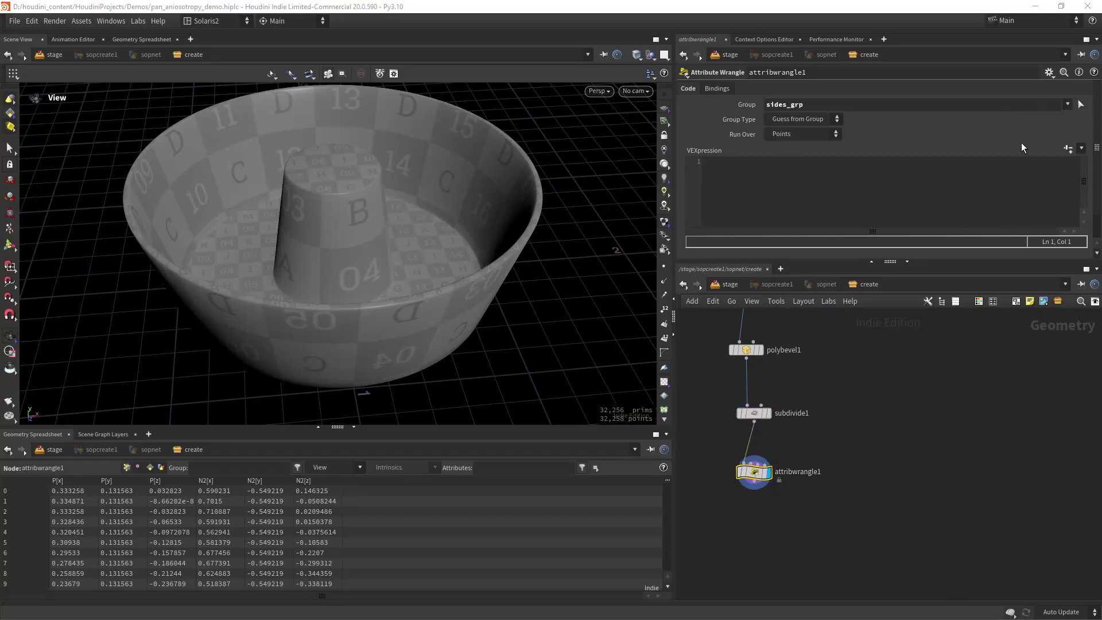
{"action": "left_click", "coordinate": [769, 192]}
{"action": "type", "text": "f@"}
{"action": "key", "text": "Escape"}
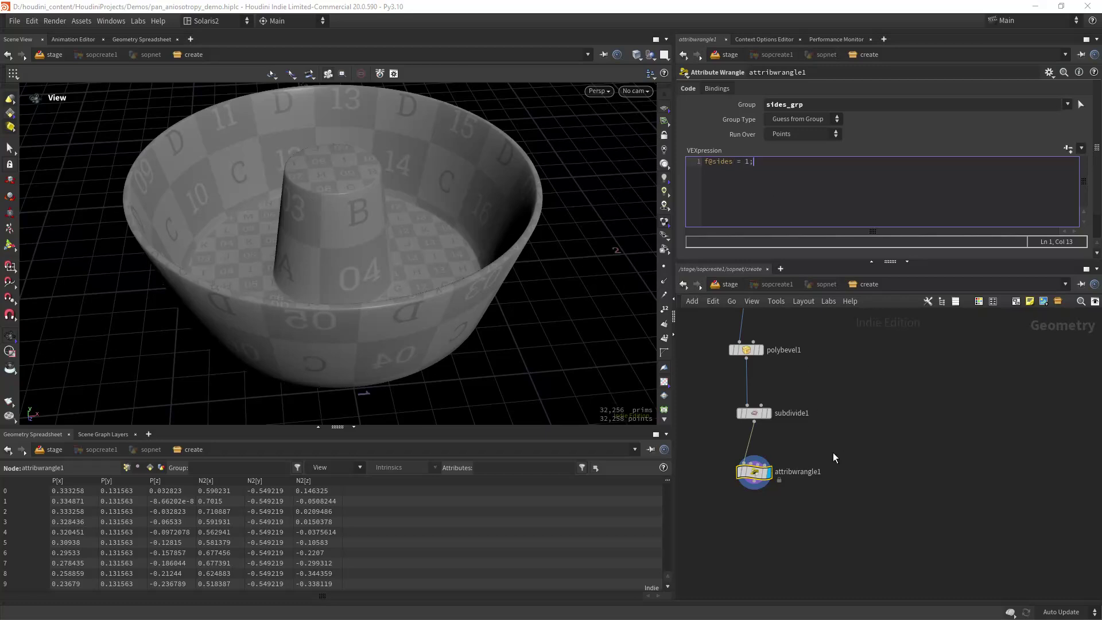
- Visualize the wrangle's sides attribute to check the walls, and turn off the visualization and UV grid display
{"action": "left_click", "coordinate": [730, 472]}
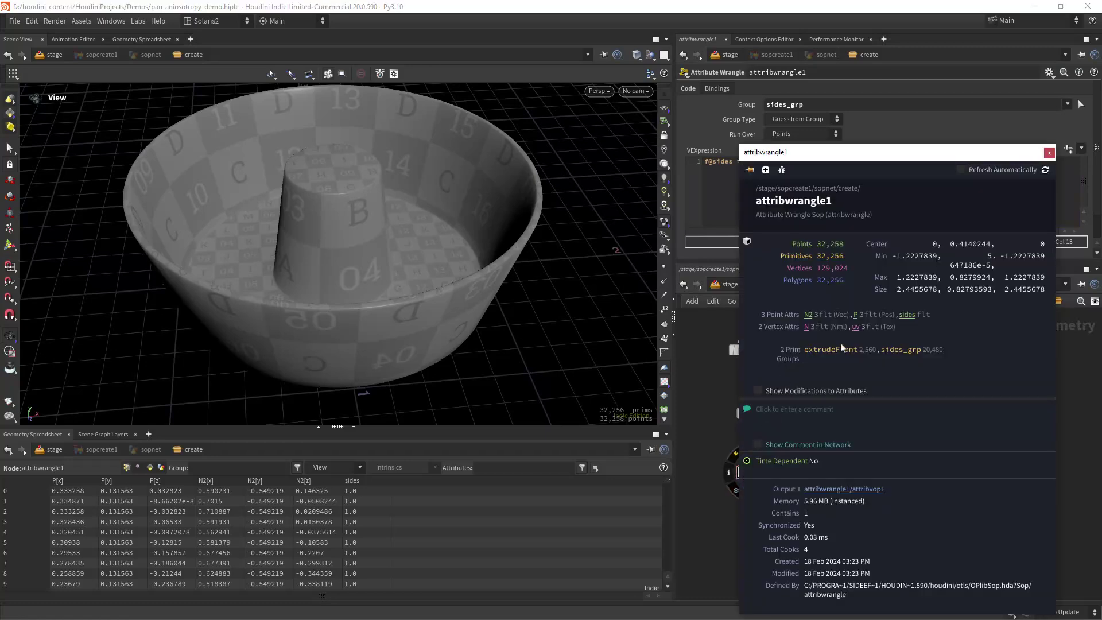
{"action": "left_click", "coordinate": [909, 317]}
{"action": "left_click_drag", "start_coordinate": [426, 215], "coordinate": [413, 236]}
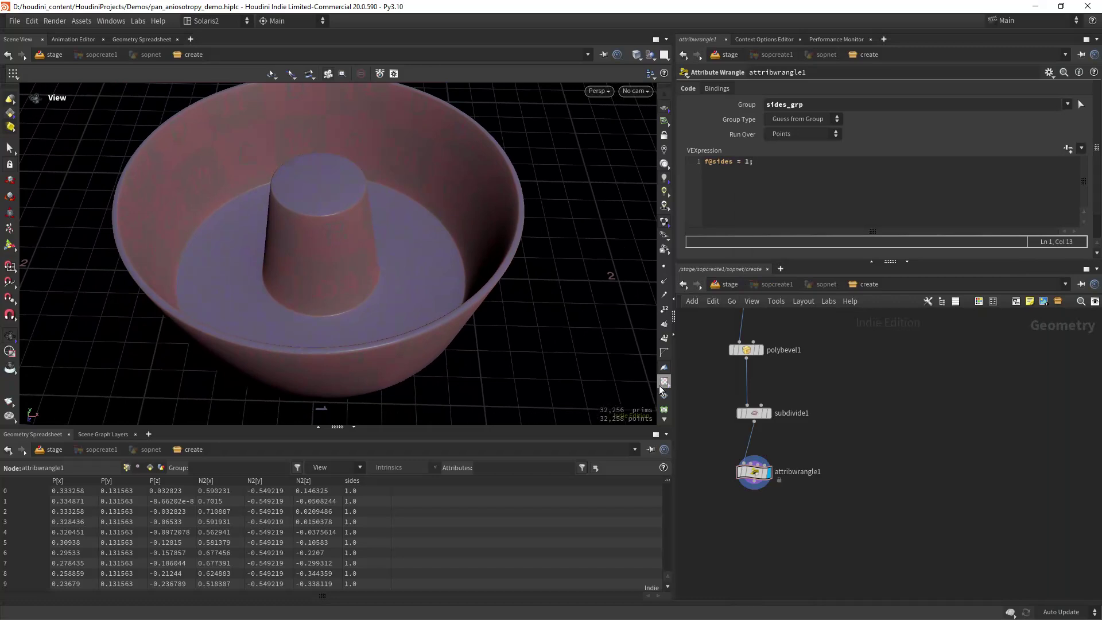
{"action": "middle_click_drag", "start_coordinate": [813, 435], "coordinate": [837, 393]}
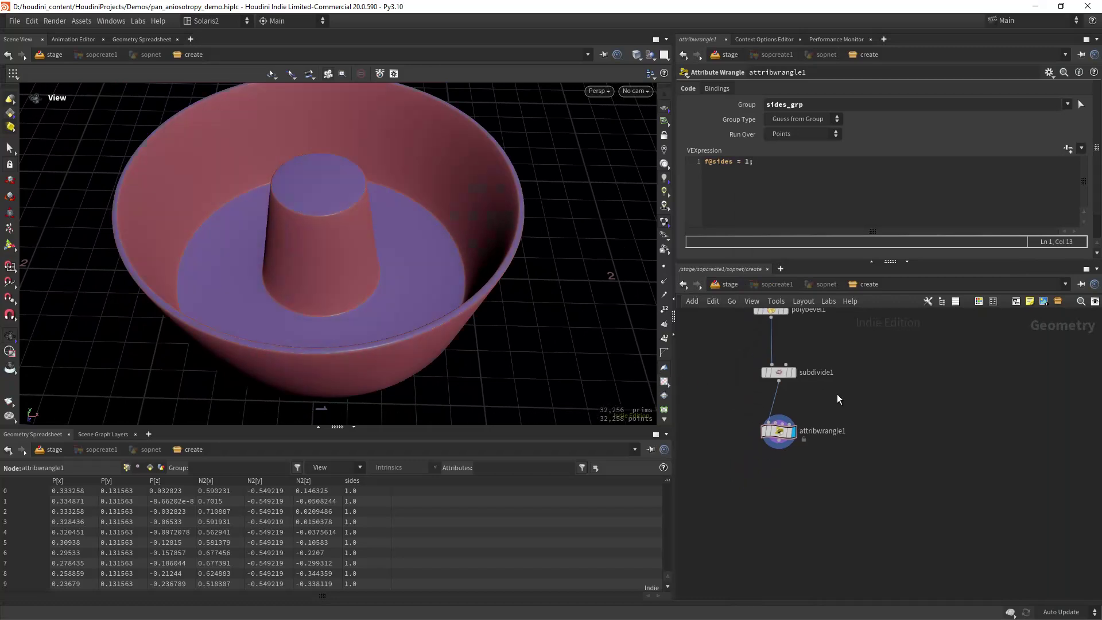
{"action": "middle_click_drag", "start_coordinate": [800, 504], "coordinate": [804, 455]}
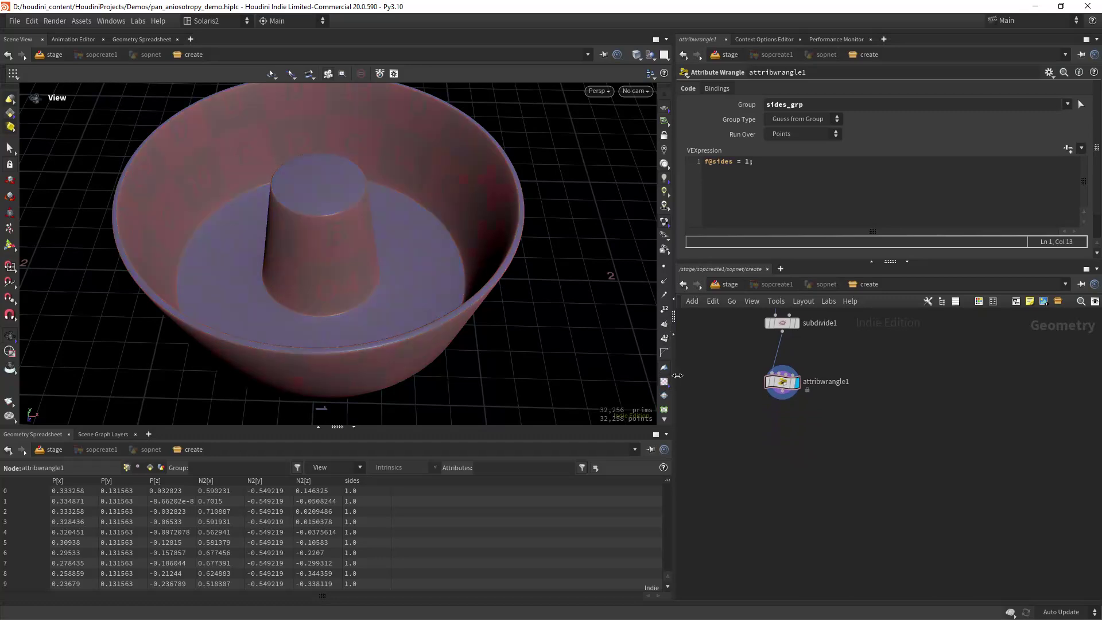
{"action": "left_click", "coordinate": [756, 382]}
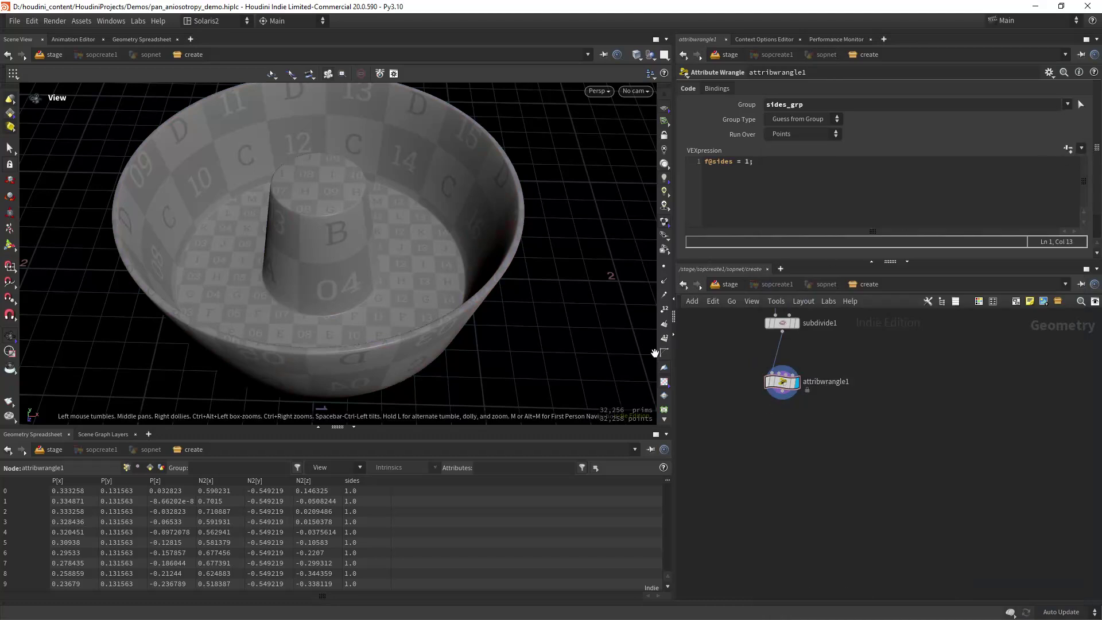
{"action": "left_click", "coordinate": [664, 381]}
- Add a Labs Soften Normals node beneath attribwrangle1, wire it in and display its result
{"action": "key", "text": "Tab"}
{"action": "type", "text": "softe"}
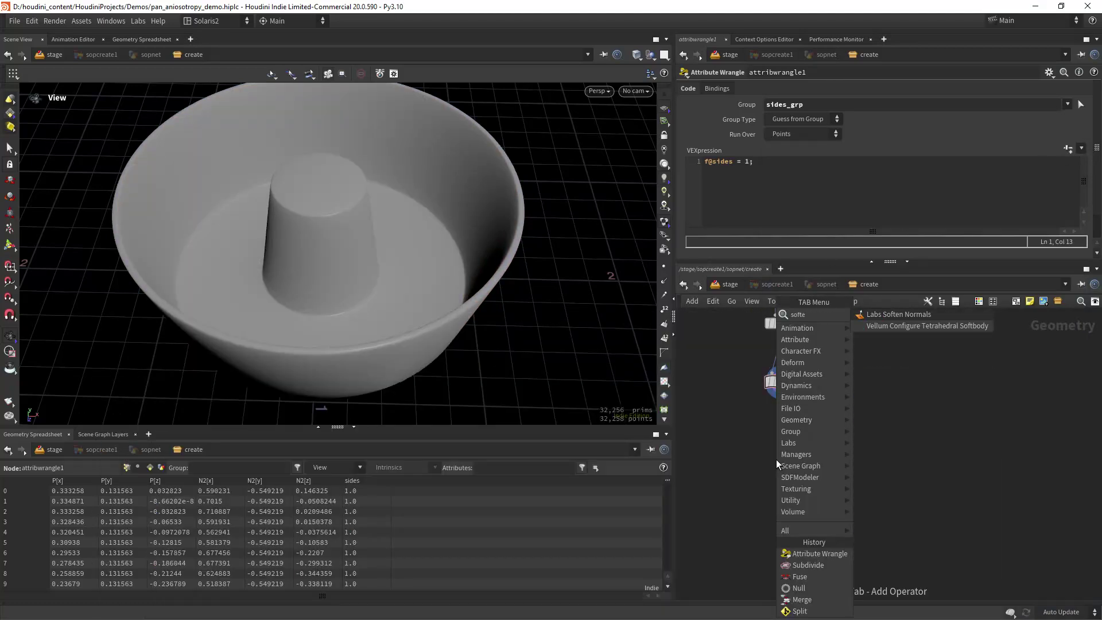
{"action": "key", "text": "Return"}
{"action": "left_click", "coordinate": [776, 459]}
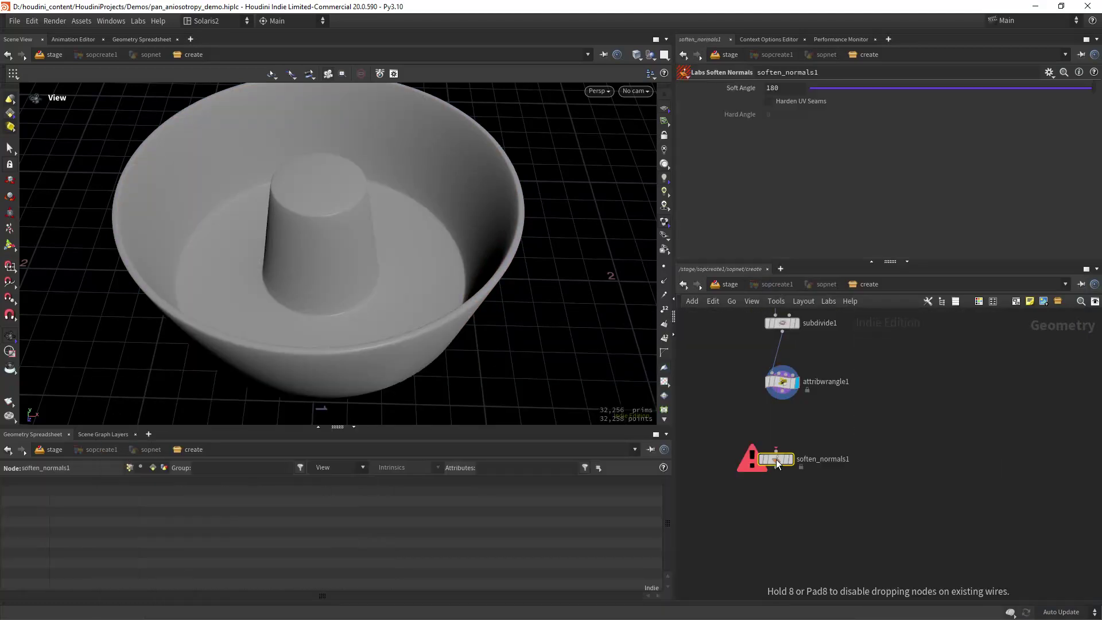
{"action": "left_click_drag", "start_coordinate": [782, 393], "coordinate": [784, 454]}
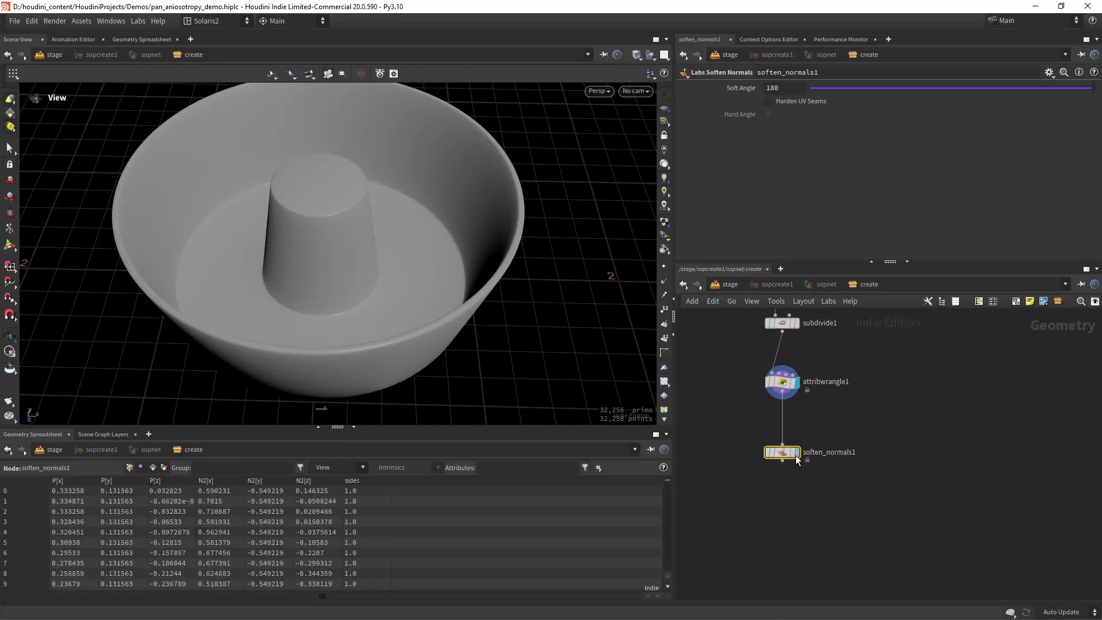
{"action": "left_click", "coordinate": [796, 452]}
{"action": "left_click_drag", "start_coordinate": [426, 290], "coordinate": [387, 260]}
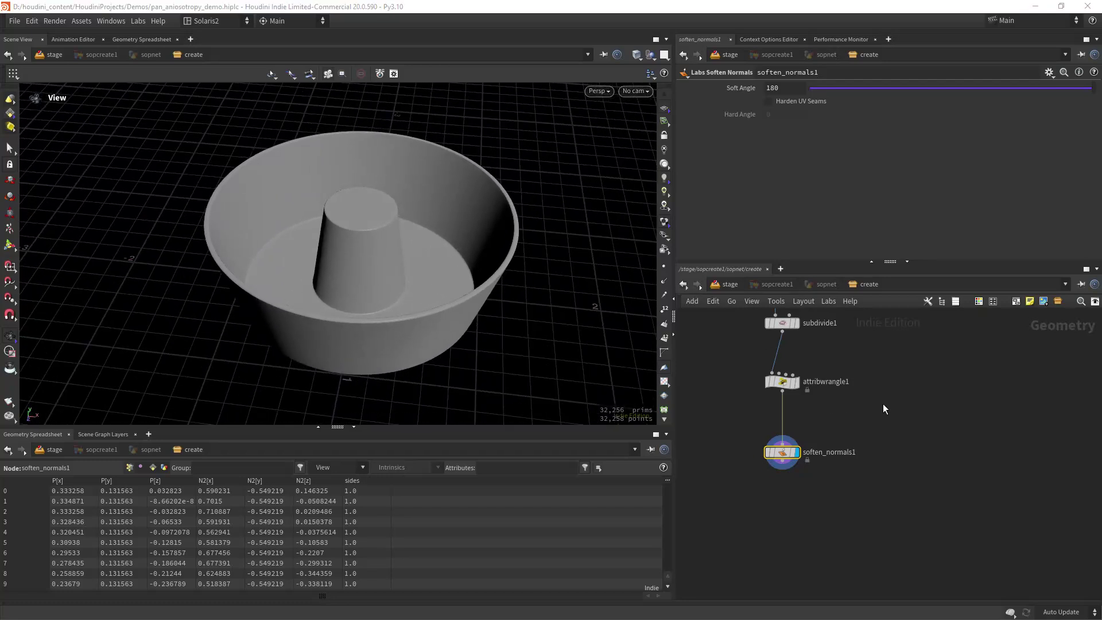
{"action": "scroll", "coordinate": [884, 408], "scroll_direction": "up", "scroll_amount": 1}
{"action": "mouse_move", "coordinate": [393, 289]}
{"action": "left_mouse_down"}
{"action": "mouse_move", "coordinate": [315, 293]}
{"action": "mouse_move", "coordinate": [392, 269]}
{"action": "left_mouse_up"}
- Return to the stage network and bring the imported pan into view
{"action": "left_click", "coordinate": [738, 285]}
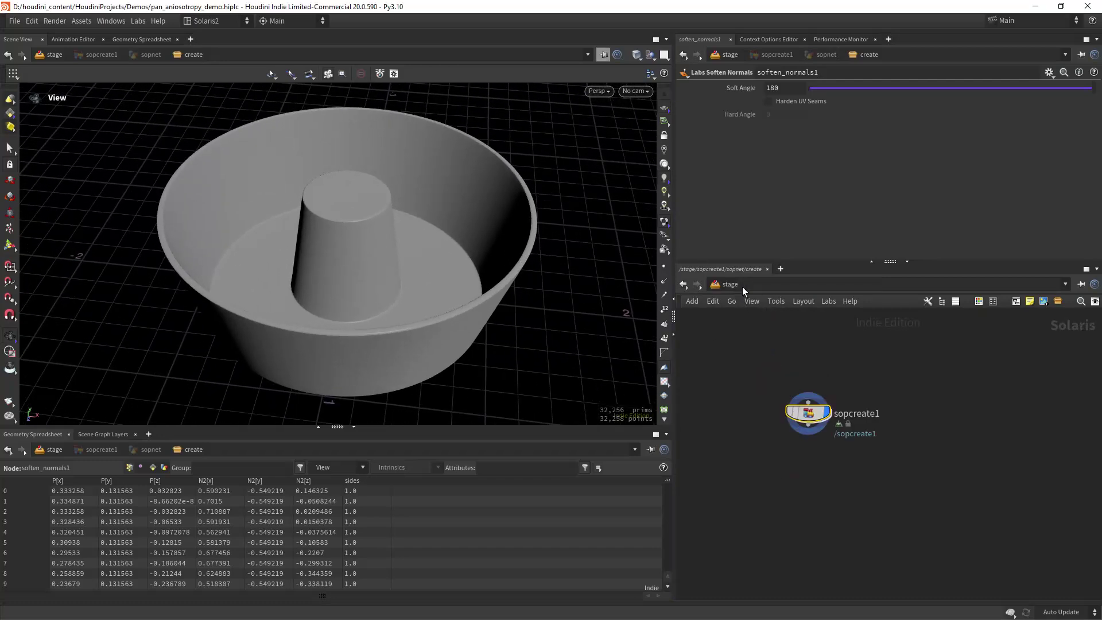
{"action": "right_click", "coordinate": [13, 270]}
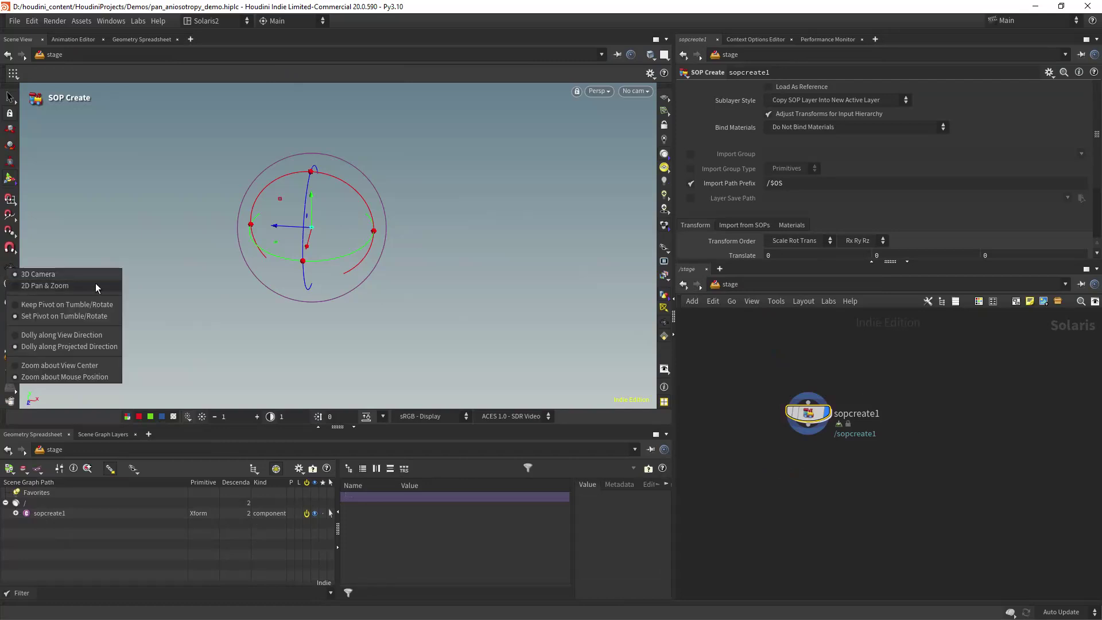
{"action": "left_click", "coordinate": [9, 268]}
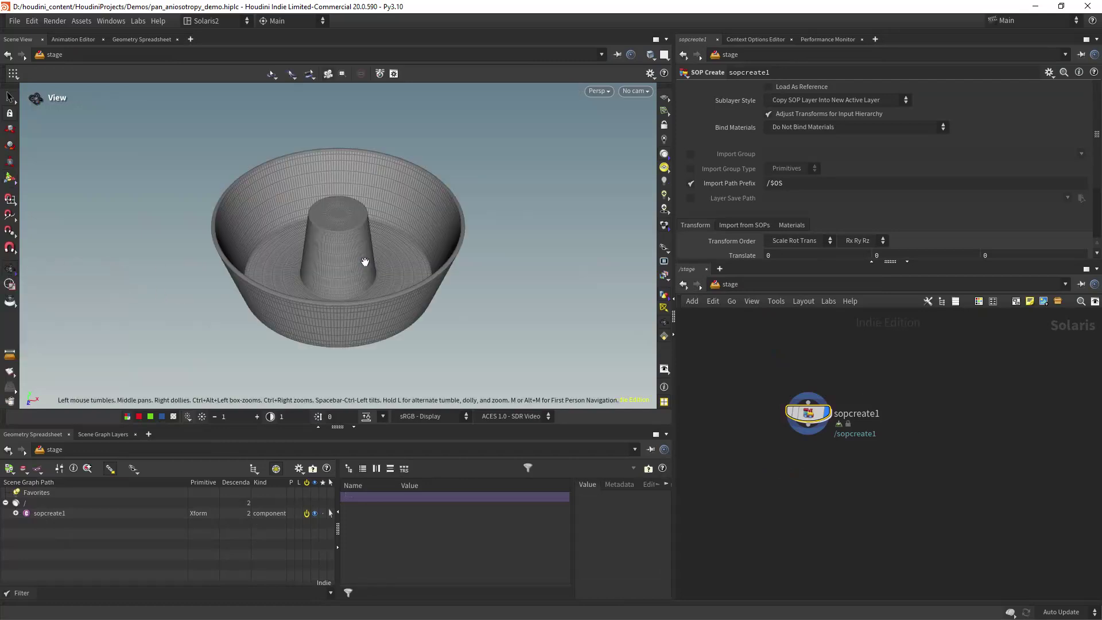
{"action": "mouse_move", "coordinate": [402, 246]}
{"action": "left_mouse_down"}
{"action": "mouse_move", "coordinate": [413, 216]}
{"action": "mouse_move", "coordinate": [347, 249]}
{"action": "mouse_move", "coordinate": [419, 242]}
{"action": "mouse_move", "coordinate": [381, 236]}
{"action": "mouse_move", "coordinate": [389, 269]}
{"action": "mouse_move", "coordinate": [396, 234]}
{"action": "mouse_move", "coordinate": [409, 255]}
{"action": "left_mouse_up"}
- Add a Material Library node beneath sopcreate1, connect it and set it as the displayed node
{"action": "middle_click_drag", "start_coordinate": [878, 481], "coordinate": [836, 433]}
{"action": "scroll", "coordinate": [763, 421], "scroll_direction": "up", "scroll_amount": 3}
{"action": "middle_click_drag", "start_coordinate": [769, 418], "coordinate": [796, 450]}
{"action": "left_click", "coordinate": [780, 466]}
{"action": "key", "text": "Tab"}
{"action": "type", "text": "ml"}
{"action": "key", "text": "Return"}
{"action": "left_click", "coordinate": [781, 466]}
{"action": "left_click_drag", "start_coordinate": [781, 466], "coordinate": [796, 462]}
{"action": "left_click_drag", "start_coordinate": [796, 385], "coordinate": [796, 446]}
{"action": "left_click", "coordinate": [834, 424]}
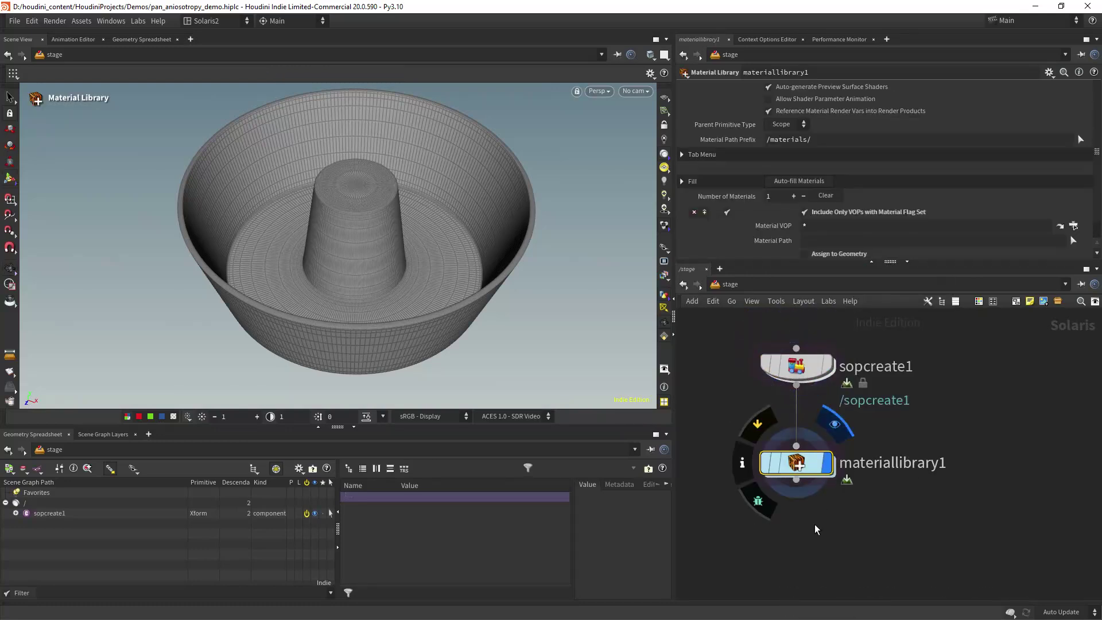
- Create a Karma Material Builder inside the material library
{"action": "double_click", "coordinate": [811, 459]}
{"action": "key", "text": "Tab"}
{"action": "type", "text": "k"}
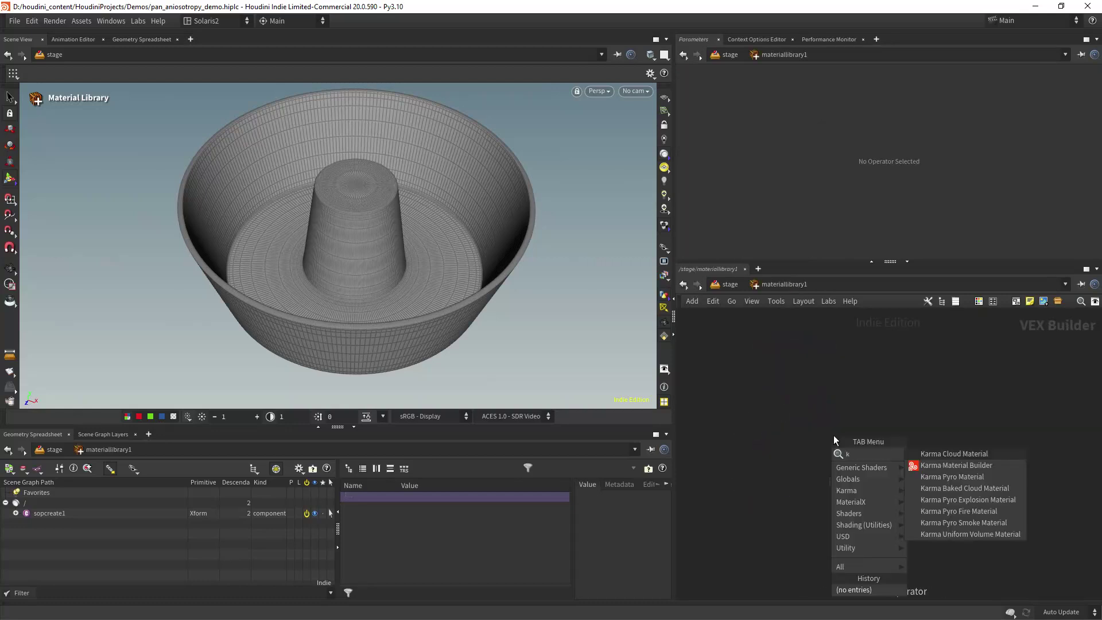
{"action": "key", "text": "Return"}
{"action": "left_click", "coordinate": [834, 435]}
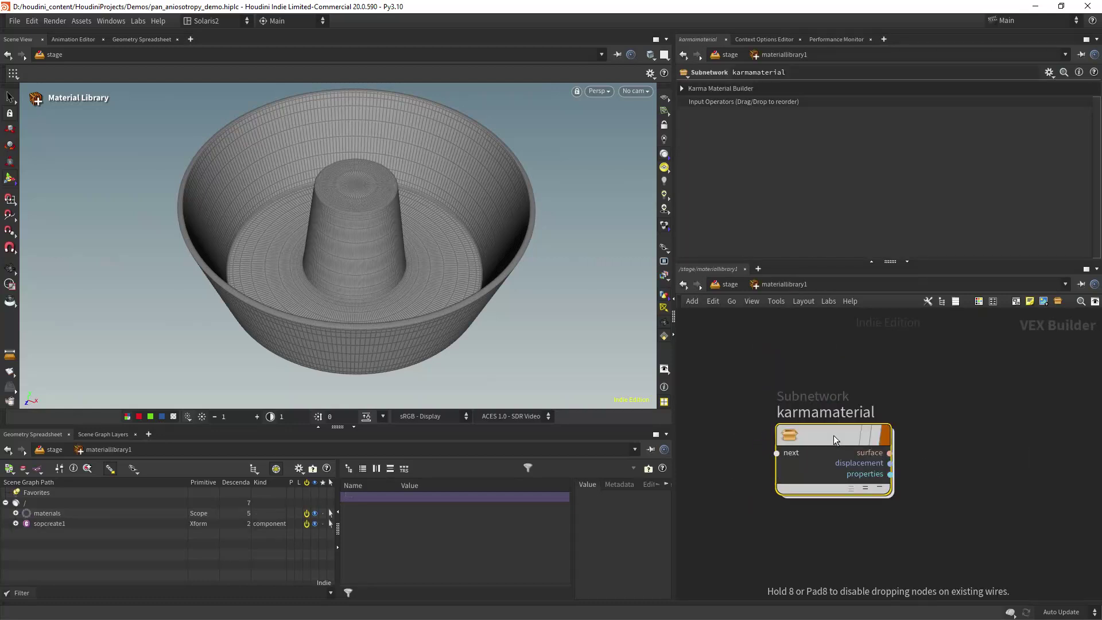
- Rename the Karma material subnetwork Metal_pan_MAT
{"action": "double_click", "coordinate": [835, 412]}
{"action": "double_click", "coordinate": [835, 412]}
{"action": "type", "text": "me"}
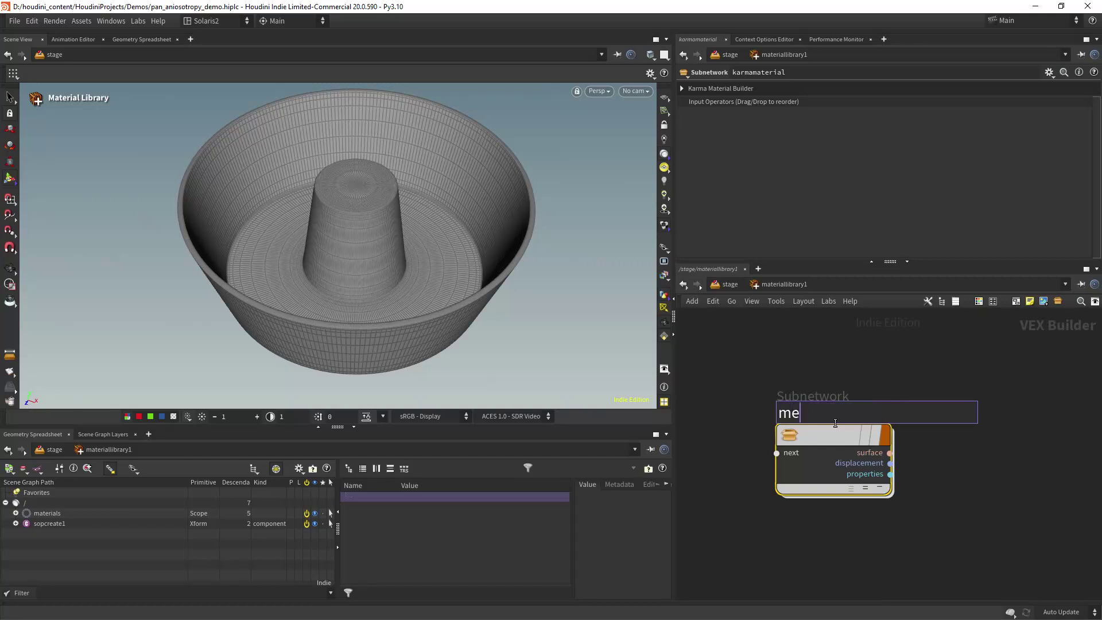
{"action": "type", "text": "tal_ma"}
{"action": "key", "text": "BackSpace"}
{"action": "key", "text": "BackSpace"}
{"action": "type", "text": "pan"}
{"action": "key", "text": "Delete"}
{"action": "type", "text": "M"}
{"action": "type", "text": "MAT"}
{"action": "key", "text": "Return"}
- Back at stage level, turn on Assign to Geometry for Metal_pan_MAT with * as the geometry path
{"action": "left_click", "coordinate": [730, 284]}
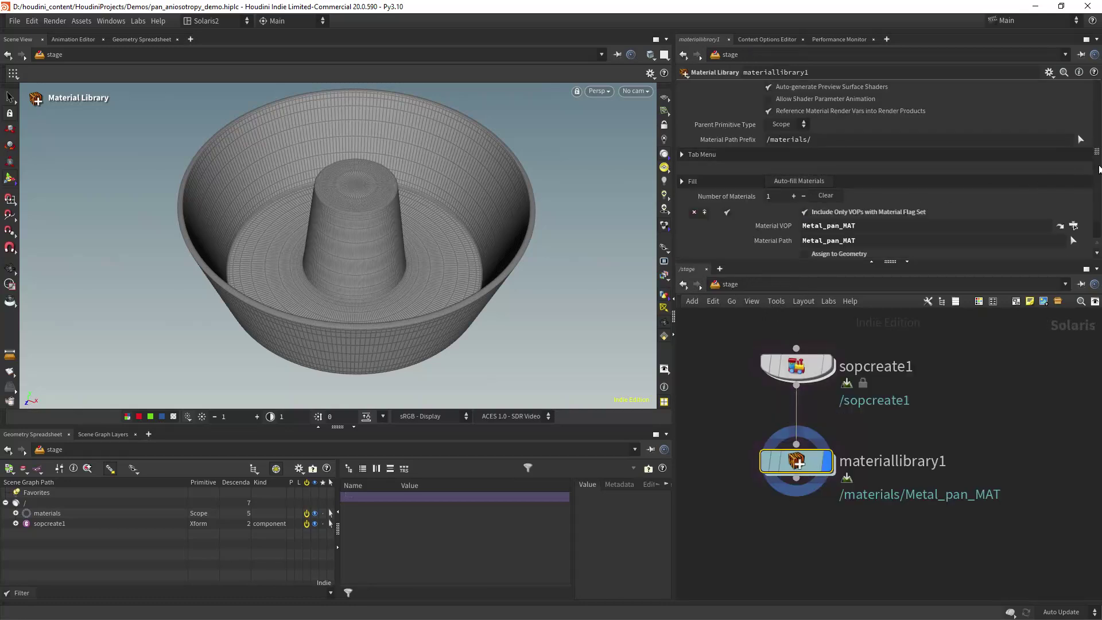
{"action": "scroll", "coordinate": [1090, 171], "scroll_direction": "down", "scroll_amount": 1}
{"action": "left_click", "coordinate": [828, 236]}
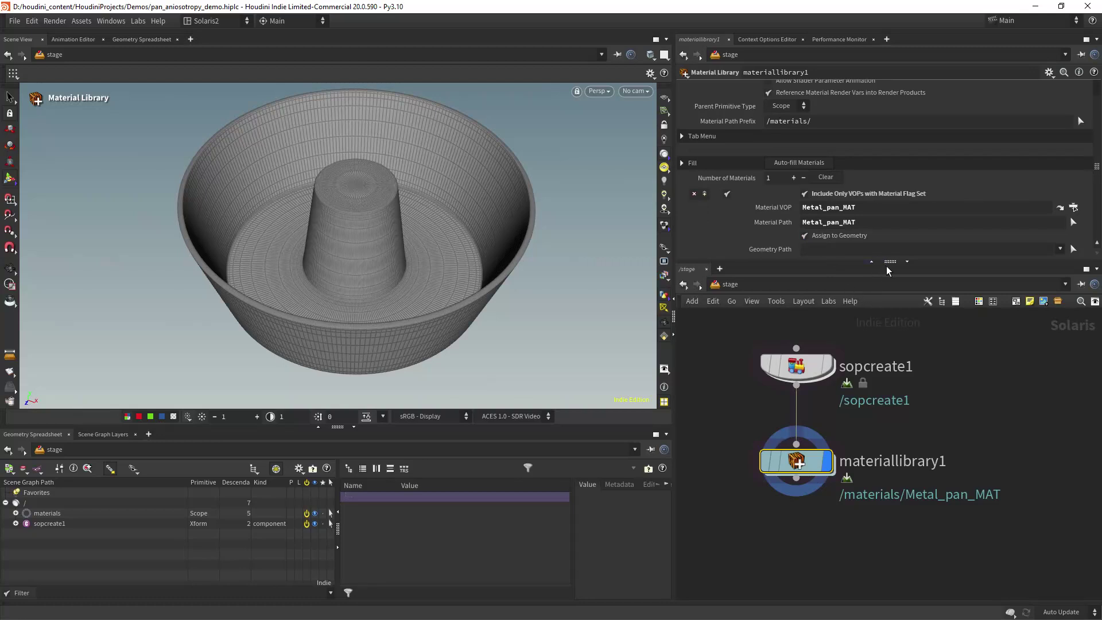
{"action": "left_click_drag", "start_coordinate": [924, 262], "coordinate": [924, 303]}
{"action": "left_click", "coordinate": [818, 270]}
{"action": "type", "text": "*"}
{"action": "key", "text": "Return"}
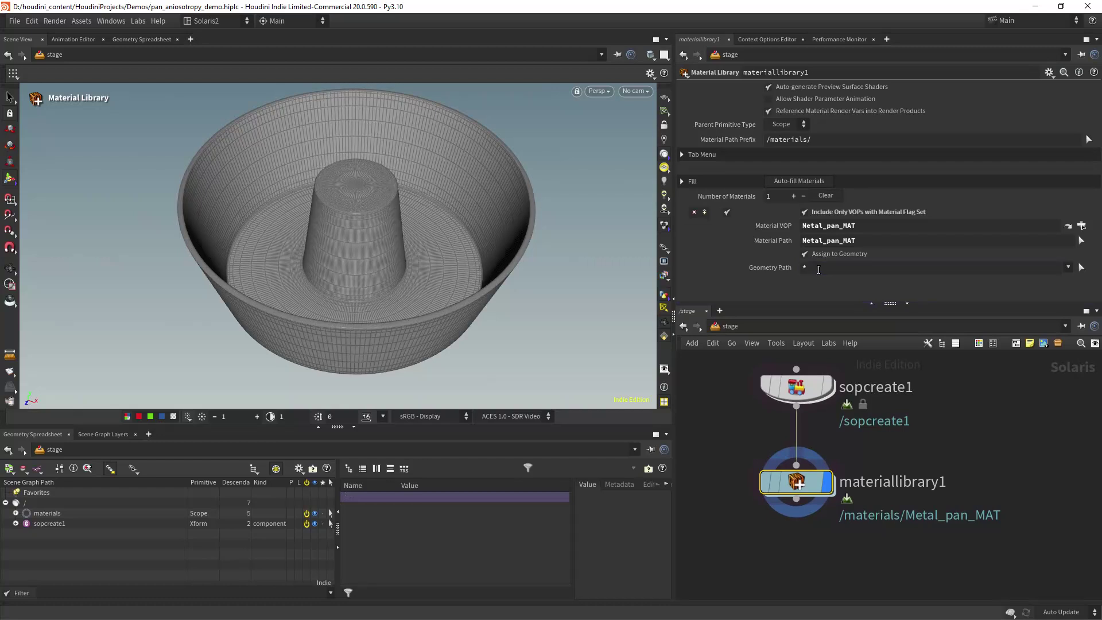
- Add a Dome Light beneath materiallibrary1, connect it and set it as the displayed node
{"action": "middle_click_drag", "start_coordinate": [825, 547], "coordinate": [821, 510]}
{"action": "left_click", "coordinate": [797, 526]}
{"action": "key", "text": "Tab"}
{"action": "type", "text": "dome"}
{"action": "key", "text": "Return"}
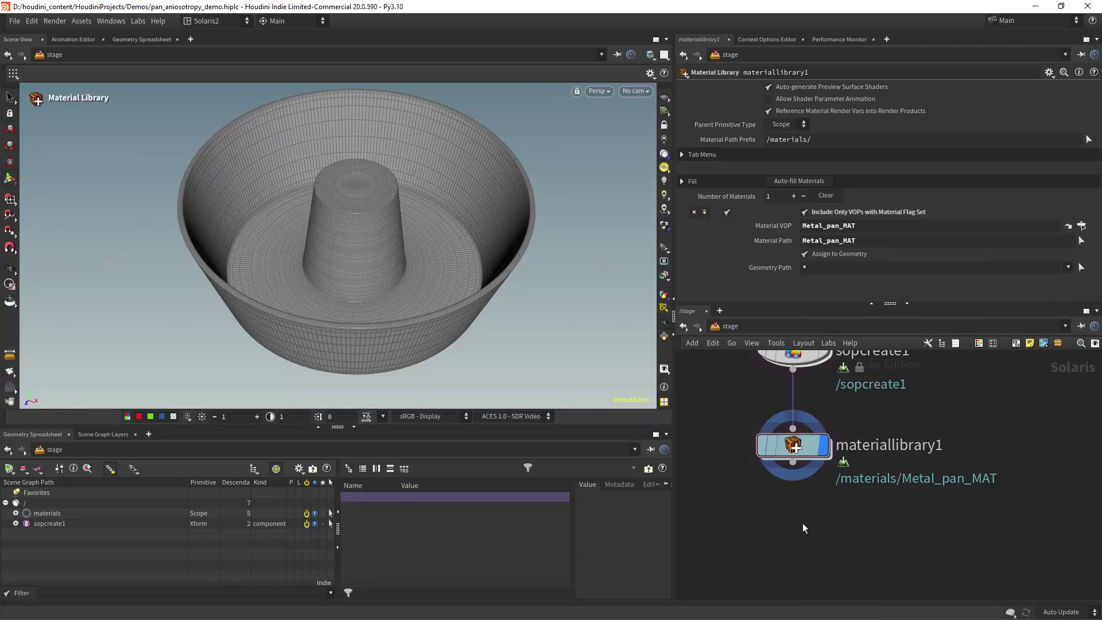
{"action": "left_click", "coordinate": [803, 522]}
{"action": "left_click_drag", "start_coordinate": [802, 499], "coordinate": [792, 462]}
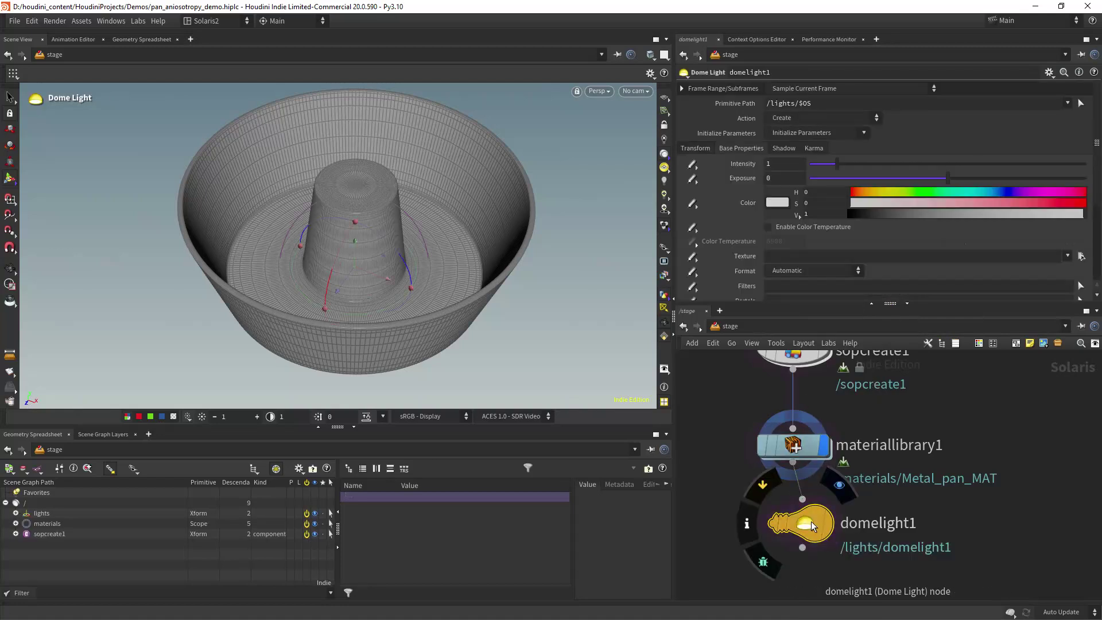
{"action": "left_click", "coordinate": [837, 487]}
{"action": "left_click_drag", "start_coordinate": [809, 525], "coordinate": [800, 529]}
- Set the dome light's texture to the small_empty_room_3_4k.exr environment map and choose its texture format
{"action": "left_click", "coordinate": [1077, 259]}
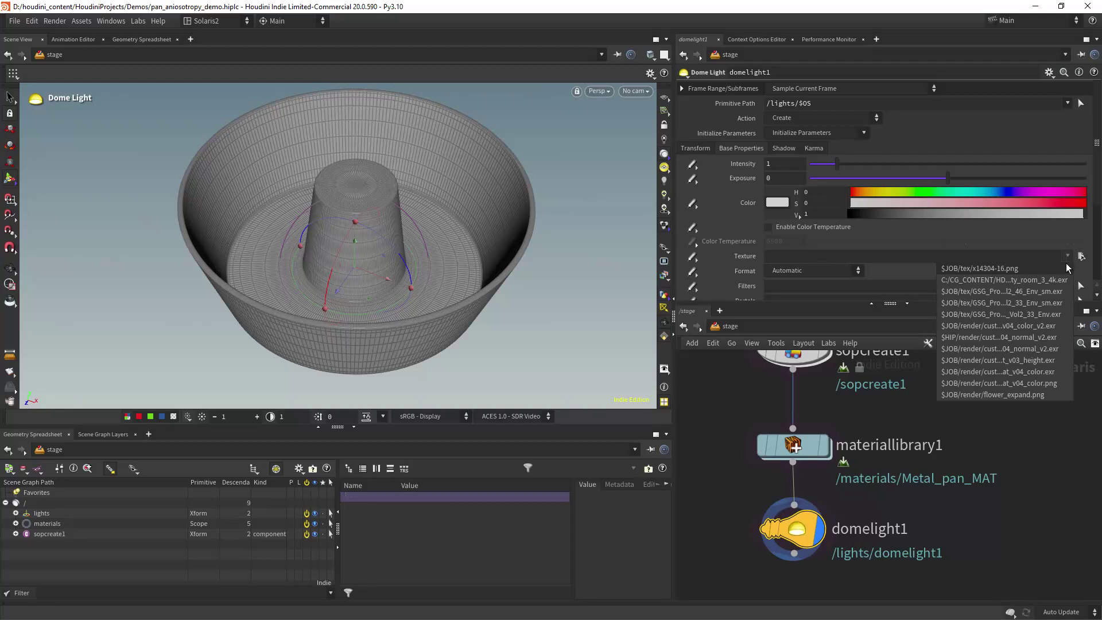
{"action": "left_click", "coordinate": [1054, 278]}
{"action": "left_click", "coordinate": [805, 272]}
{"action": "left_click", "coordinate": [799, 308]}
- Add a Karma Render Settings setup beneath domelight1, connect it and display the karmarendersettings node
{"action": "middle_click_drag", "start_coordinate": [716, 535], "coordinate": [712, 449]}
{"action": "middle_click_drag", "start_coordinate": [782, 523], "coordinate": [773, 493]}
{"action": "key", "text": "Tab"}
{"action": "type", "text": "k"}
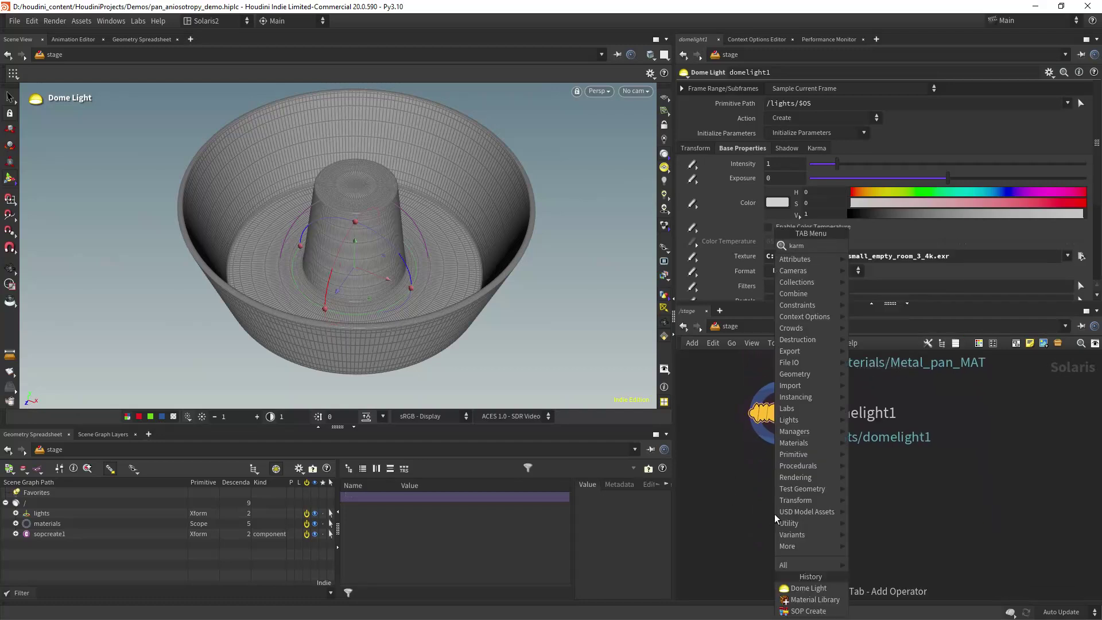
{"action": "type", "text": "arma"}
{"action": "key", "text": "Return"}
{"action": "left_click", "coordinate": [774, 514]}
{"action": "left_click_drag", "start_coordinate": [783, 438], "coordinate": [766, 497]}
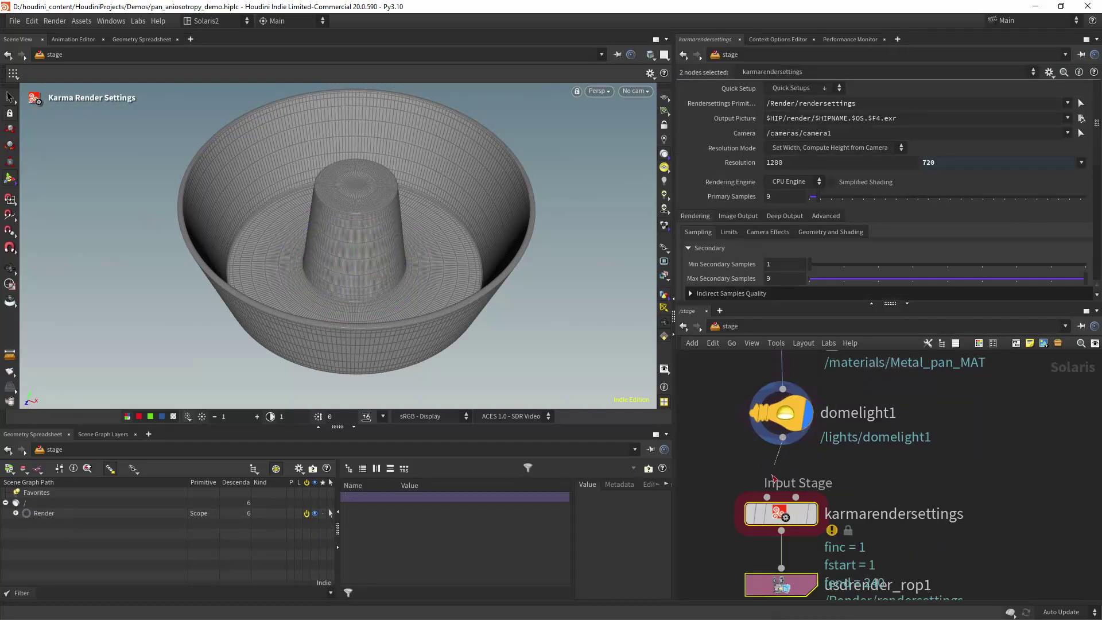
{"action": "left_click", "coordinate": [809, 513]}
- Switch the Karma rendering engine to XPU Engine
{"action": "left_click", "coordinate": [796, 182]}
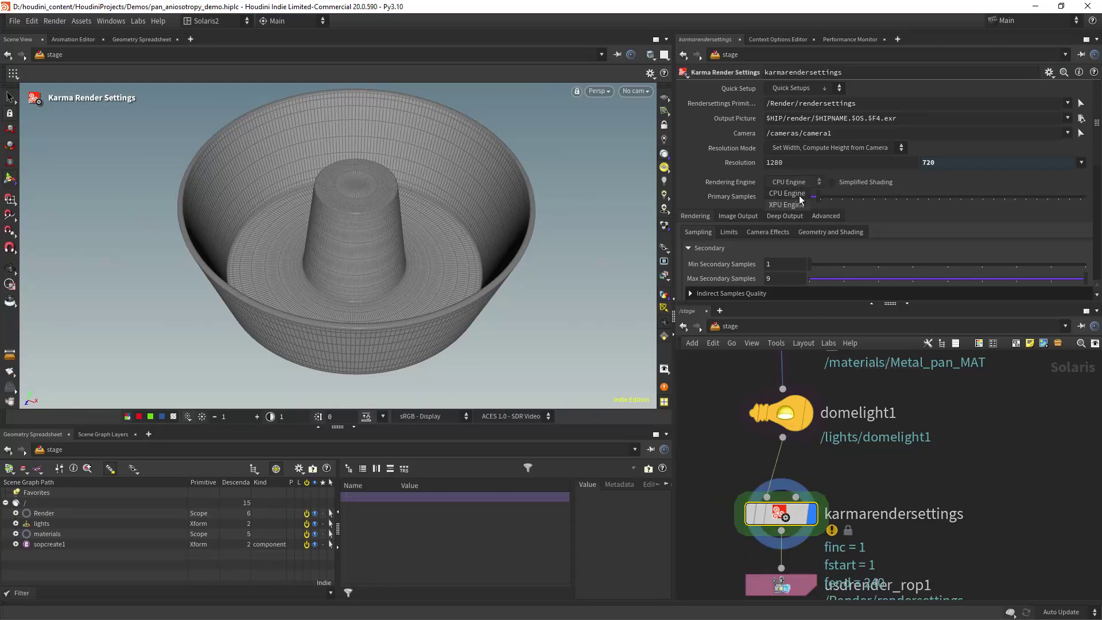
{"action": "left_click", "coordinate": [799, 190]}
{"action": "mouse_move", "coordinate": [1093, 151]}
{"action": "left_mouse_down"}
{"action": "mouse_move", "coordinate": [1093, 168]}
{"action": "mouse_move", "coordinate": [1093, 151]}
{"action": "left_mouse_up"}
{"action": "scroll", "coordinate": [838, 419], "scroll_direction": "down", "scroll_amount": 4}
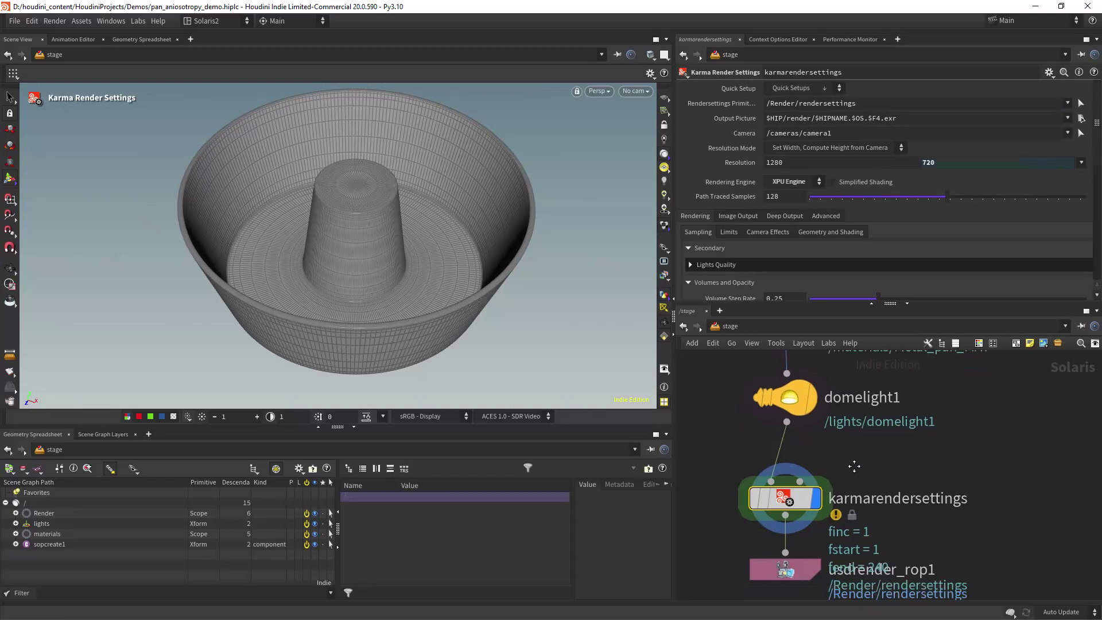
- Space out the node chain in the stage network and save the scene
{"action": "left_click_drag", "start_coordinate": [751, 405], "coordinate": [883, 506]}
{"action": "left_click_drag", "start_coordinate": [830, 425], "coordinate": [841, 454]}
{"action": "key", "text": "ctrl+s"}
{"action": "middle_click_drag", "start_coordinate": [875, 404], "coordinate": [854, 489]}
{"action": "left_click_drag", "start_coordinate": [805, 454], "coordinate": [805, 474]}
{"action": "left_click_drag", "start_coordinate": [808, 410], "coordinate": [808, 419]}
{"action": "middle_click_drag", "start_coordinate": [835, 450], "coordinate": [808, 480]}
{"action": "scroll", "coordinate": [825, 420], "scroll_direction": "up", "scroll_amount": 2}
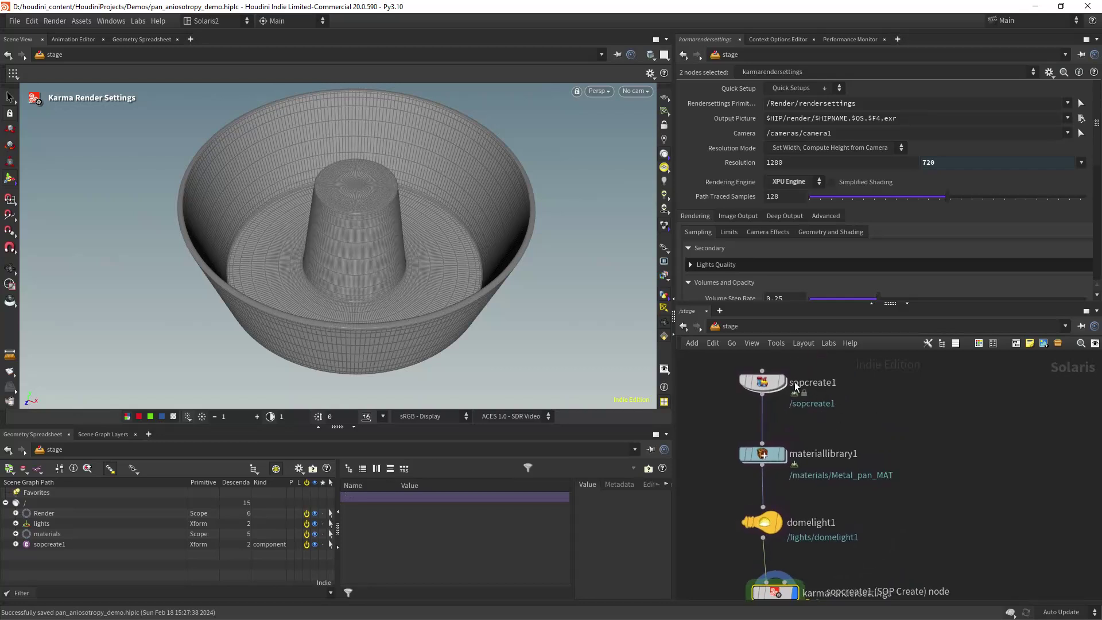
- Frame the pan more closely and render the viewport with Karma XPU
{"action": "right_click", "coordinate": [10, 268]}
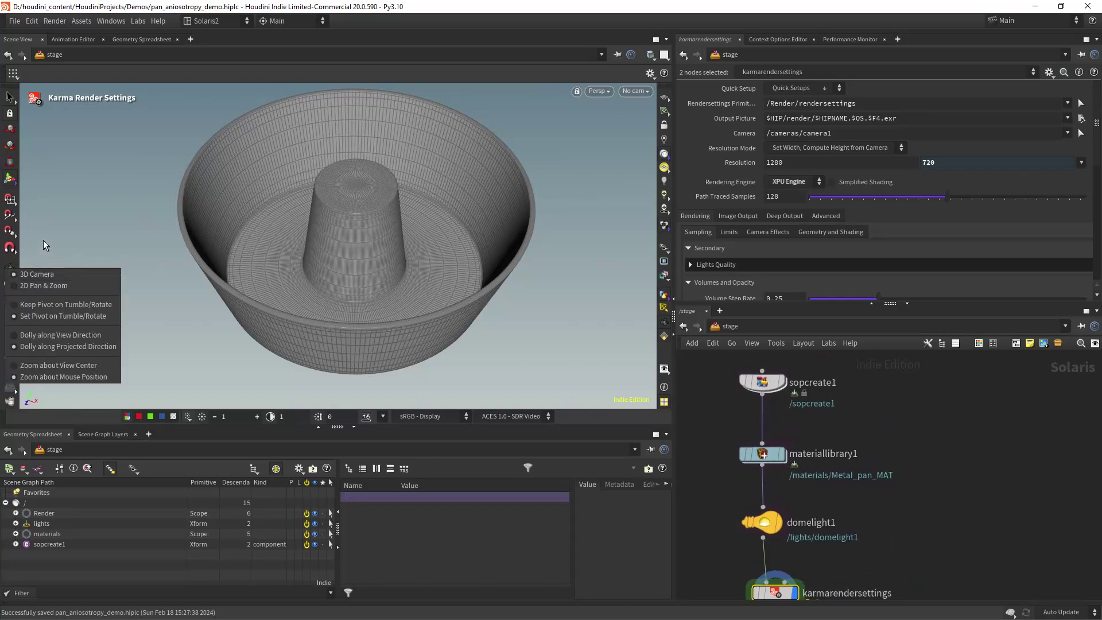
{"action": "left_click", "coordinate": [11, 269]}
{"action": "right_click_drag", "start_coordinate": [355, 225], "coordinate": [374, 215]}
{"action": "middle_click_drag", "start_coordinate": [374, 214], "coordinate": [385, 229]}
{"action": "left_click_drag", "start_coordinate": [385, 228], "coordinate": [392, 213]}
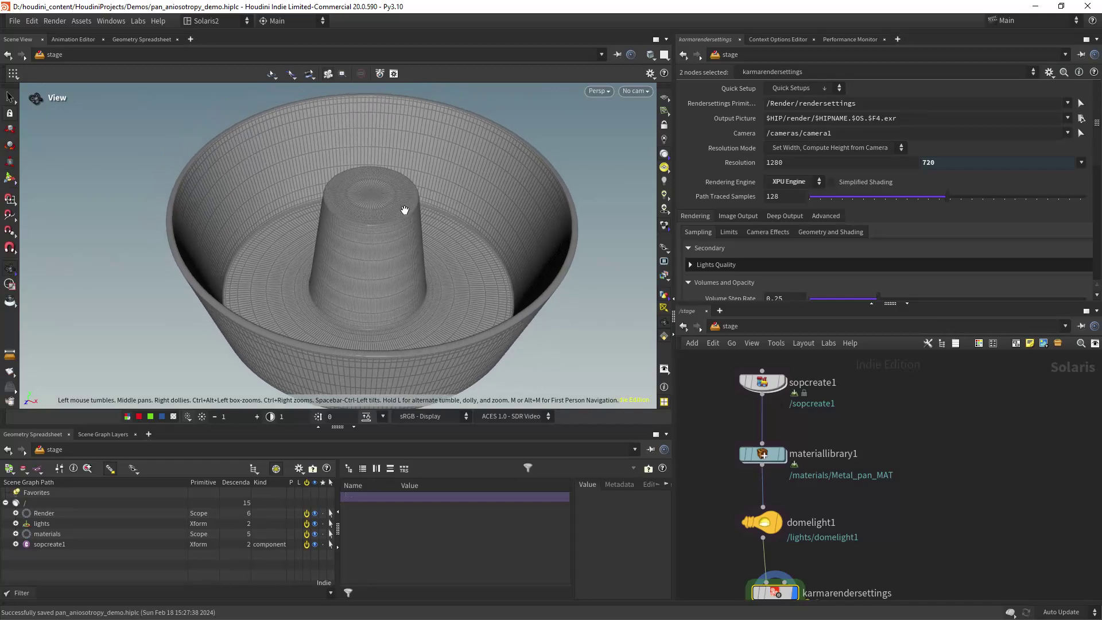
{"action": "left_click", "coordinate": [603, 93]}
{"action": "left_click", "coordinate": [630, 157]}
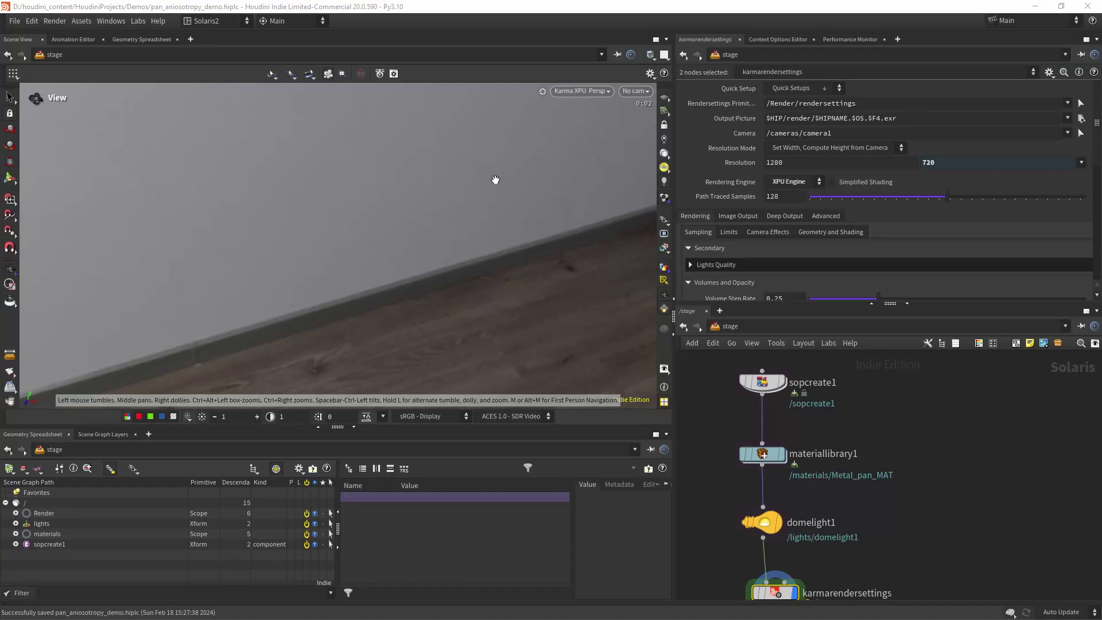
- Rotate the dome light to 250 degrees around the Y axis
{"action": "mouse_move", "coordinate": [454, 237]}
{"action": "right_mouse_down"}
{"action": "mouse_move", "coordinate": [465, 232]}
{"action": "mouse_move", "coordinate": [436, 243]}
{"action": "right_mouse_up"}
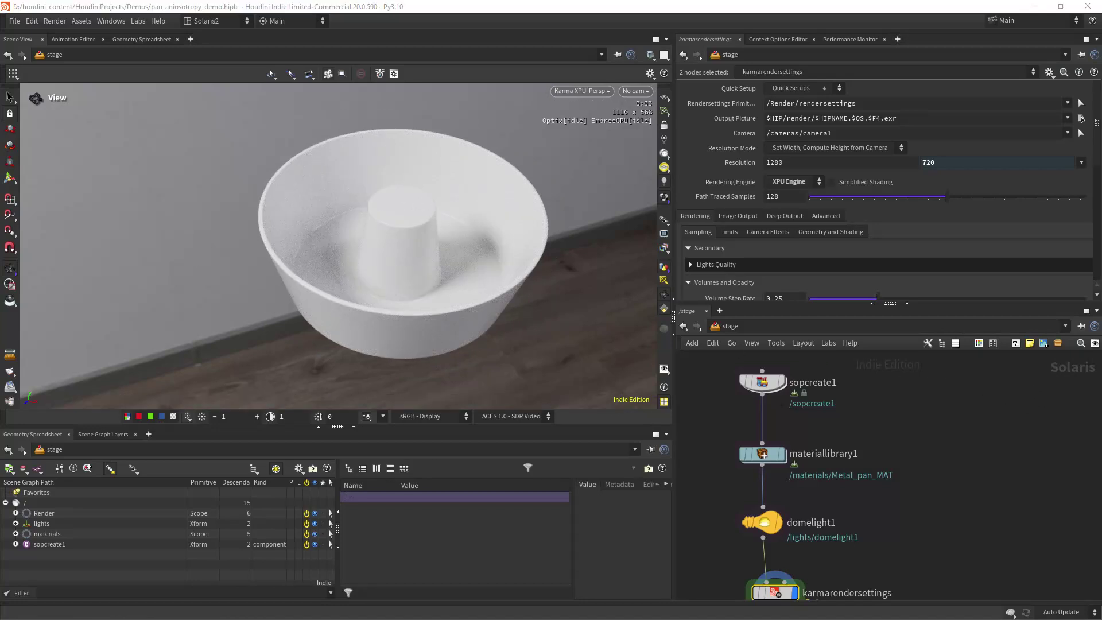
{"action": "left_click", "coordinate": [763, 521]}
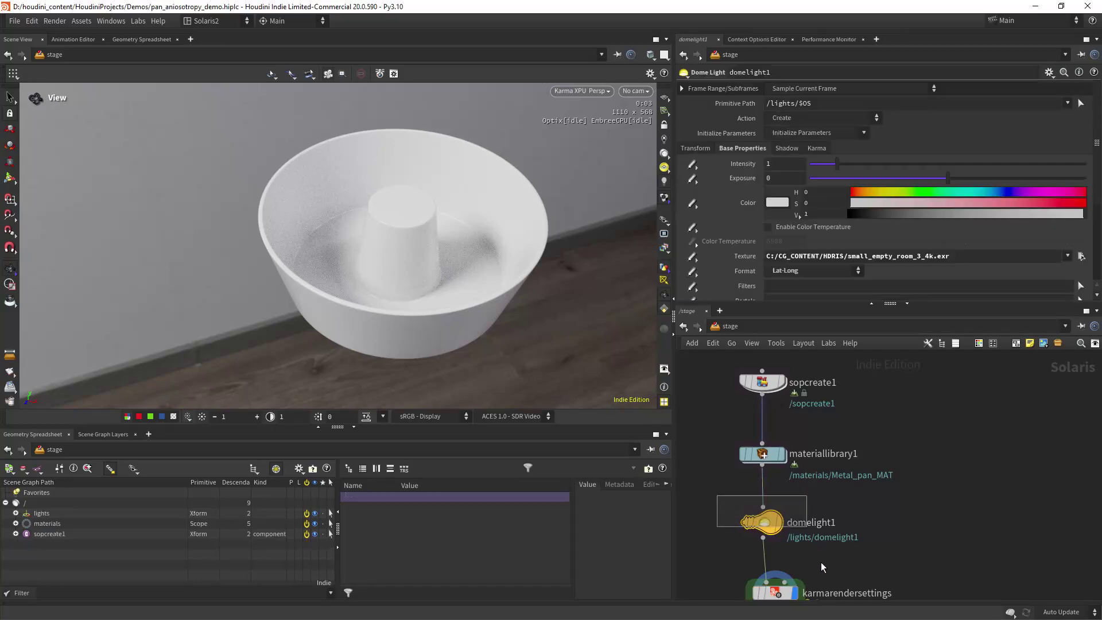
{"action": "left_click", "coordinate": [695, 148]}
{"action": "middle_click_drag", "start_coordinate": [891, 207], "coordinate": [1025, 160]}
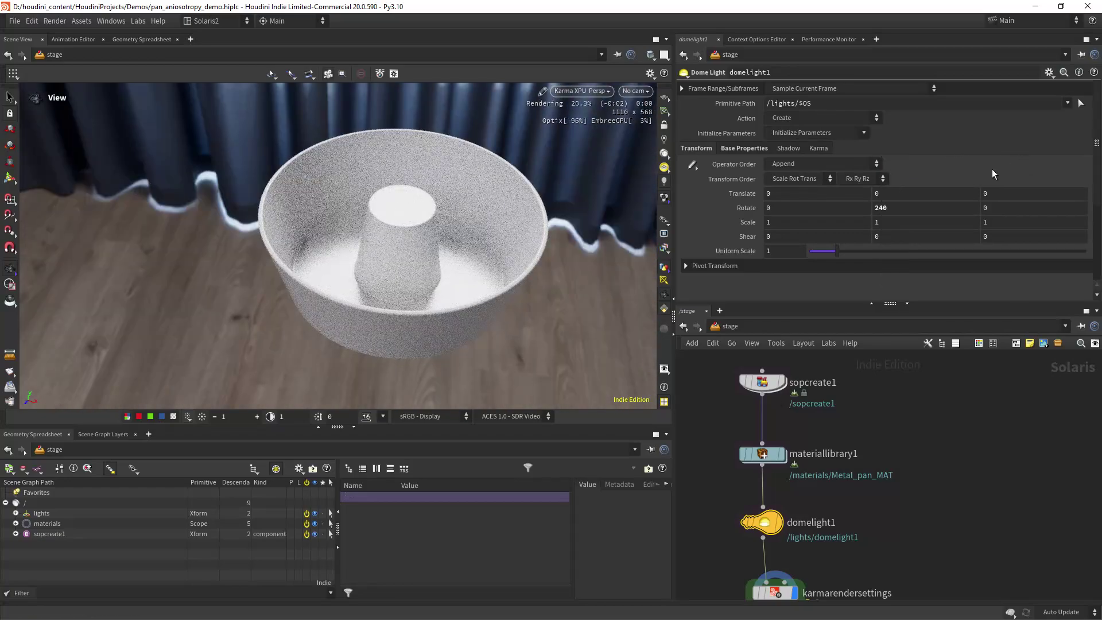
{"action": "middle_click_drag", "start_coordinate": [893, 209], "coordinate": [917, 171]}
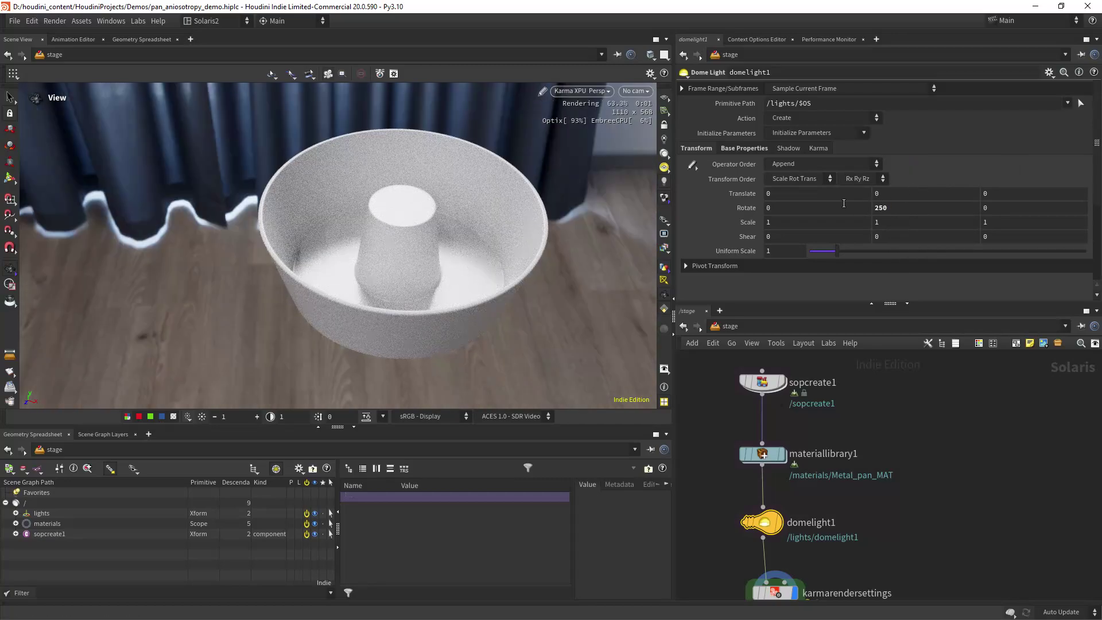
{"action": "scroll", "coordinate": [485, 192], "scroll_direction": "up", "scroll_amount": 2}
- Switch the viewport to Houdini GL, set its color scheme to Dark and disable displaying environment lights as backgrounds
{"action": "left_click", "coordinate": [581, 91]}
{"action": "left_click", "coordinate": [584, 133]}
{"action": "key", "text": "d"}
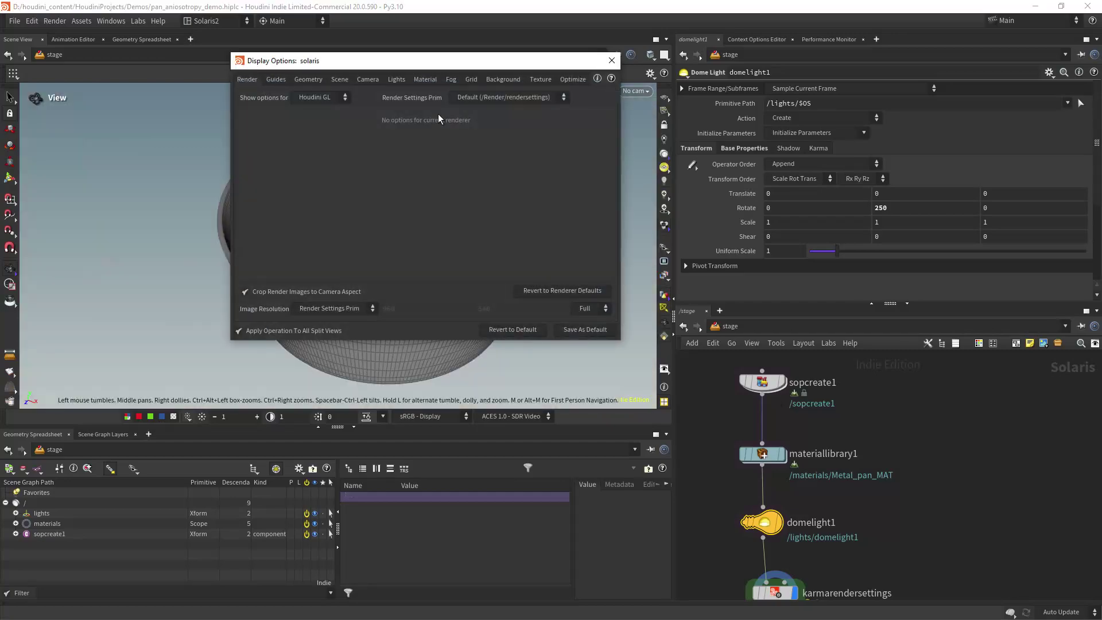
{"action": "left_click", "coordinate": [504, 79]}
{"action": "left_click", "coordinate": [341, 99]}
{"action": "left_click", "coordinate": [333, 119]}
{"action": "left_click", "coordinate": [611, 61]}
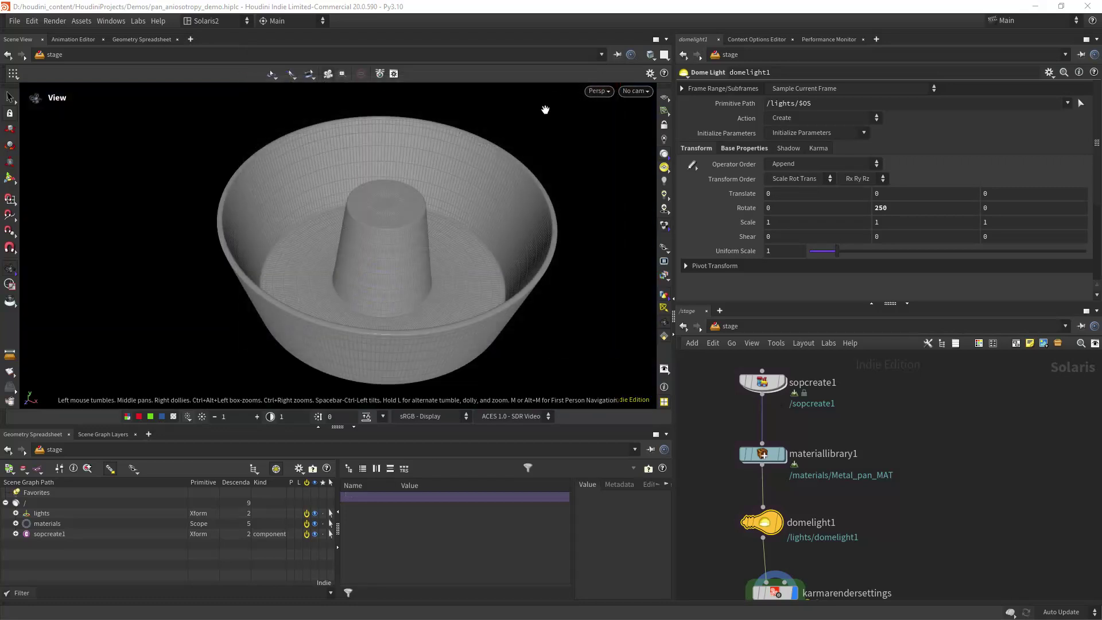
- Set the viewport's render image resolution to Viewport Size and save the scene
{"action": "key", "text": "d"}
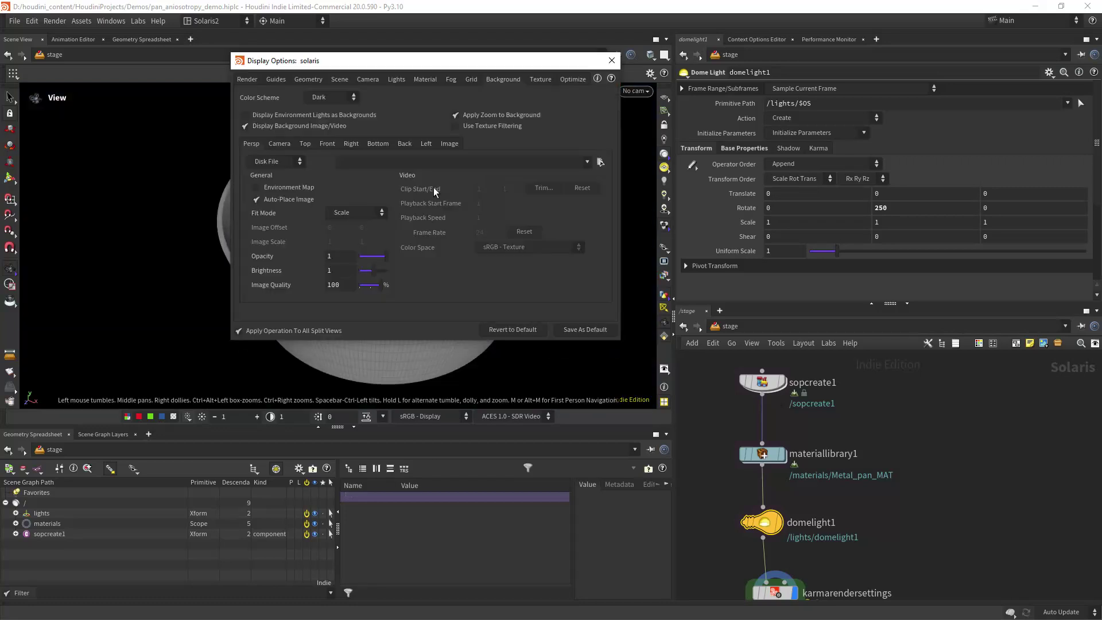
{"action": "left_click", "coordinate": [247, 80]}
{"action": "left_click", "coordinate": [309, 309]}
{"action": "left_click", "coordinate": [319, 318]}
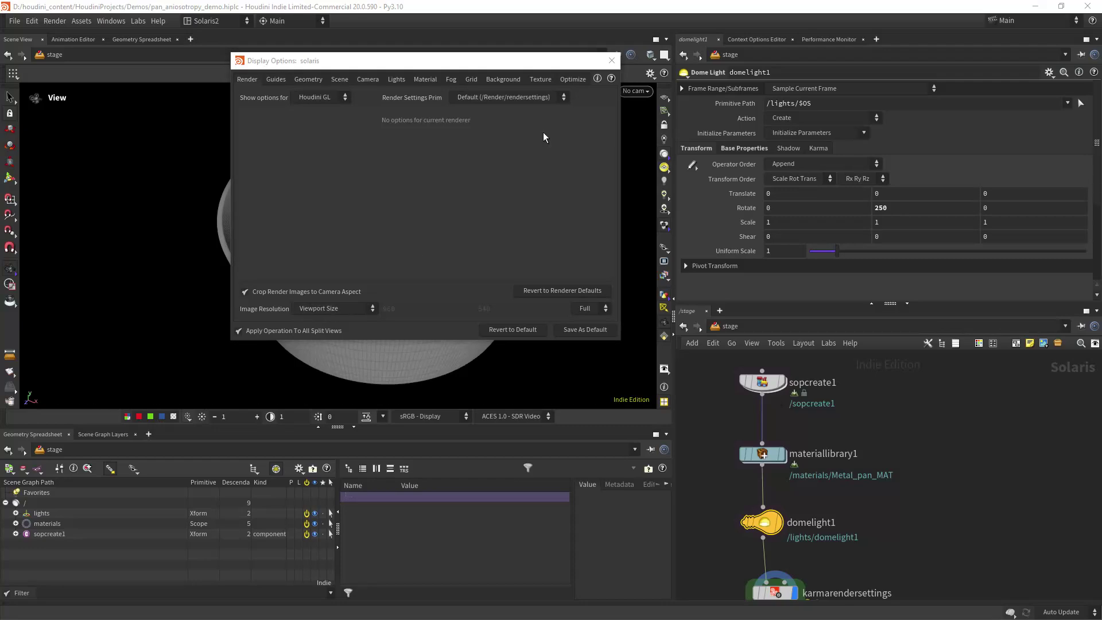
{"action": "left_click", "coordinate": [611, 61]}
{"action": "key", "text": "ctrl+s"}
- Preview the pan against the dark background with Karma XPU and return the viewport to Houdini GL
{"action": "left_click", "coordinate": [581, 91]}
{"action": "left_click", "coordinate": [602, 164]}
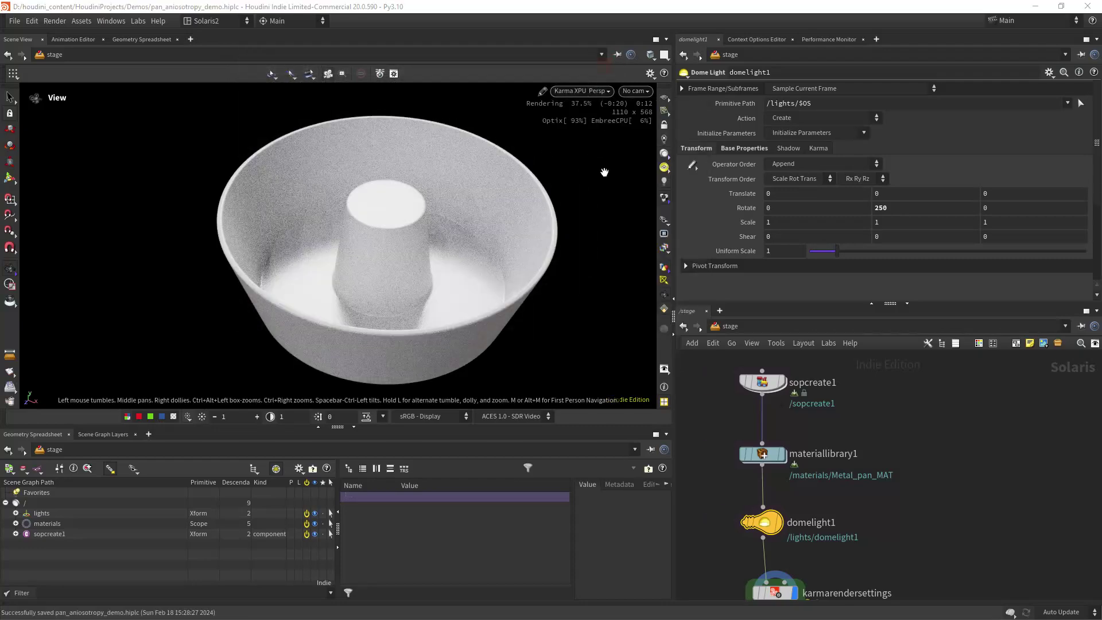
{"action": "left_click_drag", "start_coordinate": [408, 287], "coordinate": [473, 267]}
{"action": "left_click", "coordinate": [582, 90]}
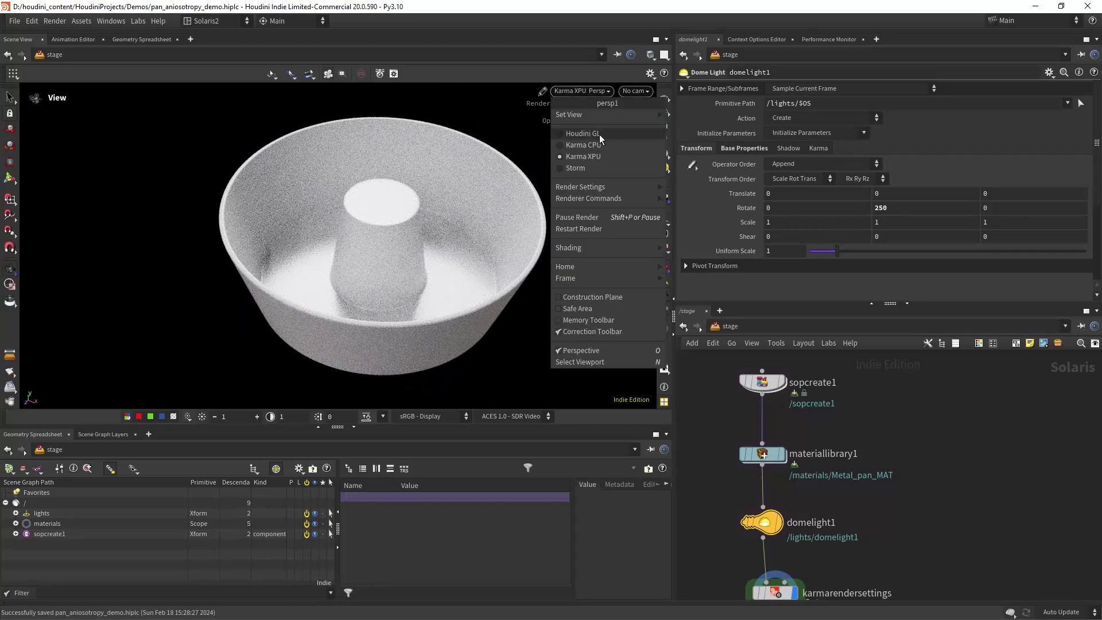
{"action": "left_click", "coordinate": [582, 149]}
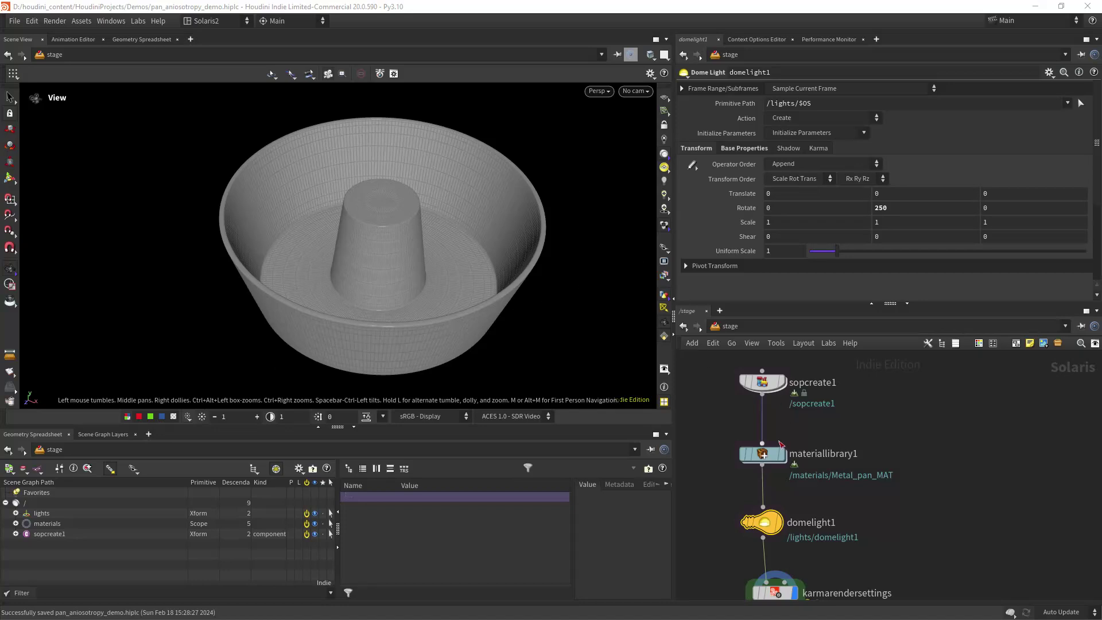
- Inside Metal_pan_MAT, add an MtlX Surface Unlit node and connect its output to the surface input of Material_Outputs_and_AOVs
{"action": "double_click", "coordinate": [778, 450]}
{"action": "double_click", "coordinate": [830, 455]}
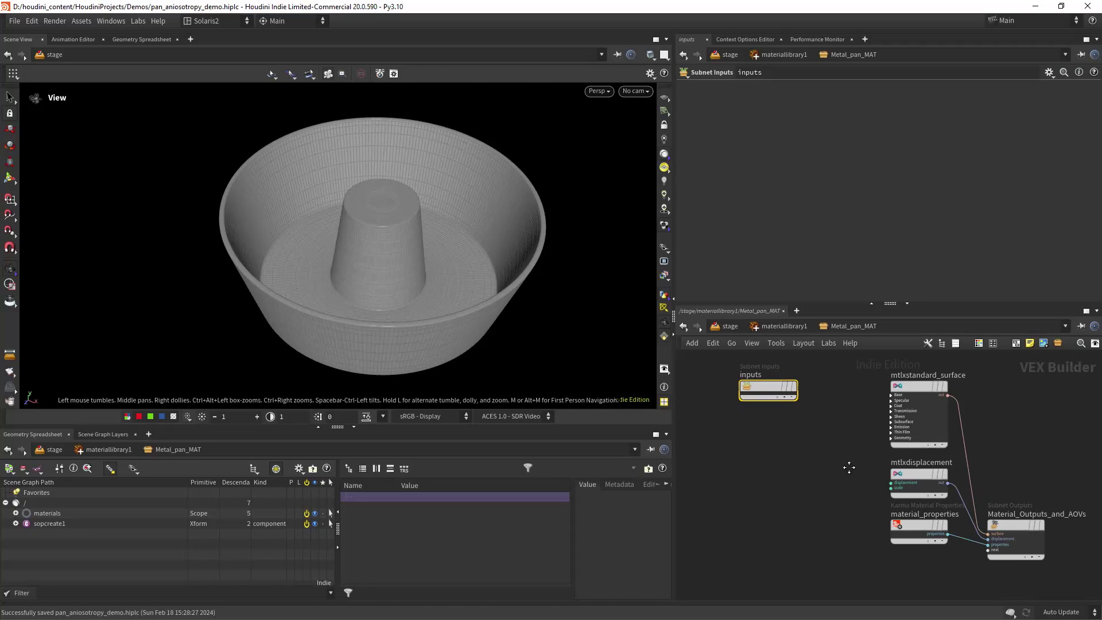
{"action": "key", "text": "Tab"}
{"action": "type", "text": "unlit"}
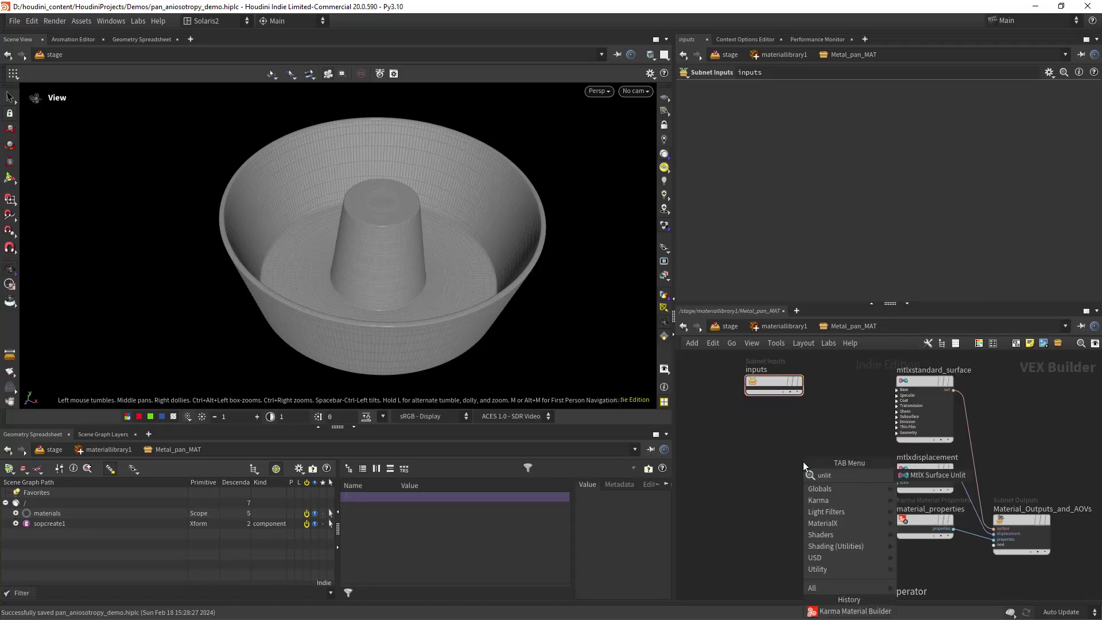
{"action": "key", "text": "Return"}
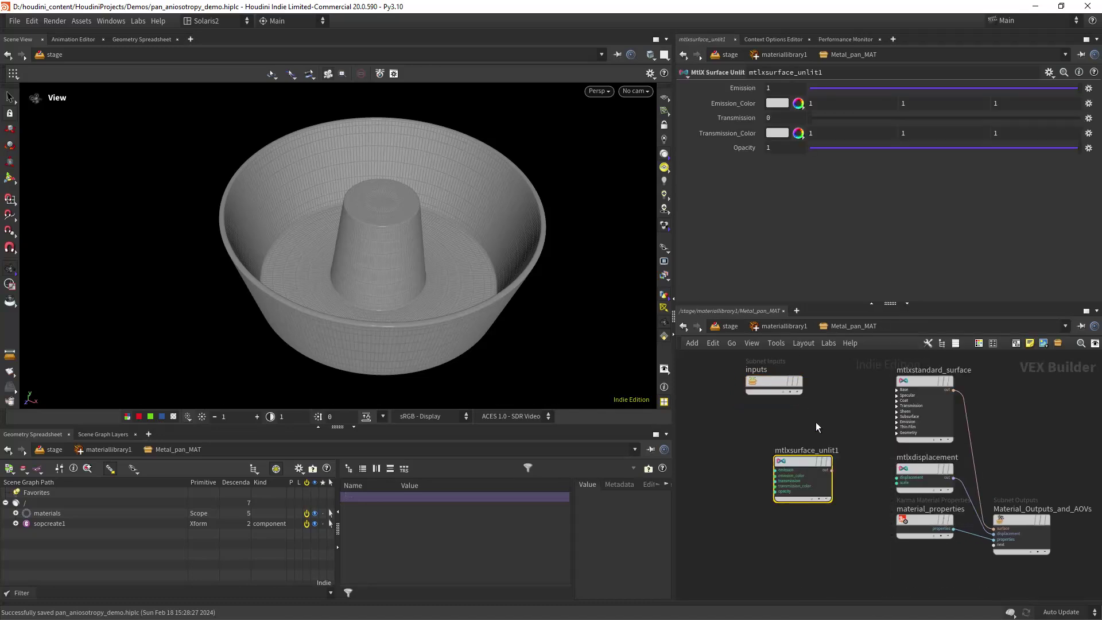
{"action": "left_click_drag", "start_coordinate": [833, 475], "coordinate": [994, 528]}
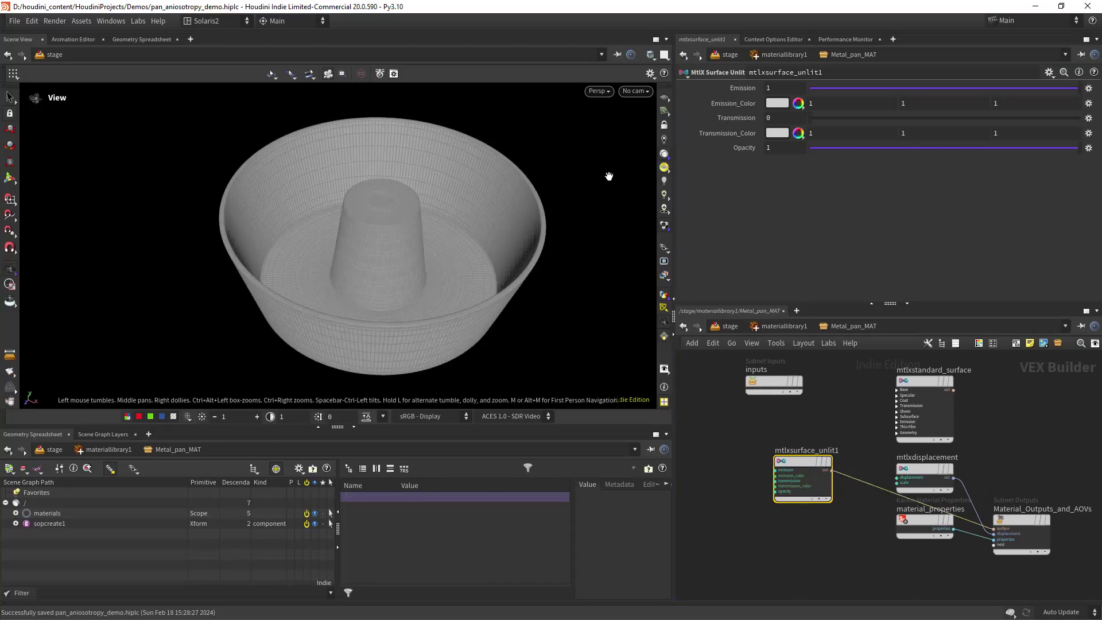
- Check the unlit shader on the pan with Karma XPU and switch the viewport back to Houdini GL
{"action": "left_click", "coordinate": [597, 92]}
{"action": "left_click", "coordinate": [628, 155]}
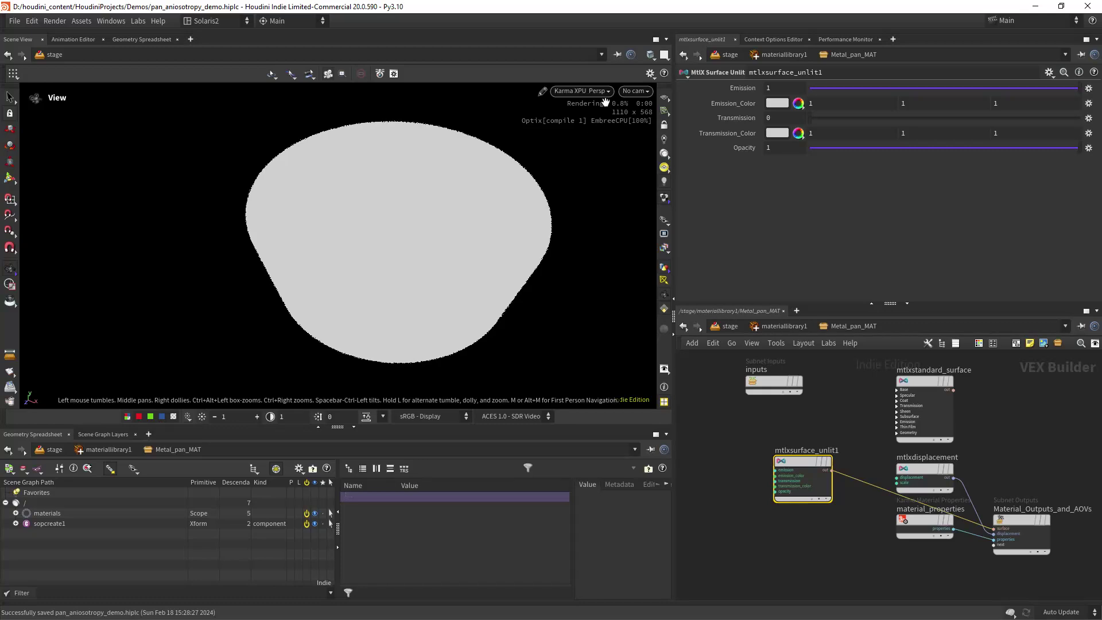
{"action": "left_click", "coordinate": [591, 90]}
{"action": "left_click", "coordinate": [597, 134]}
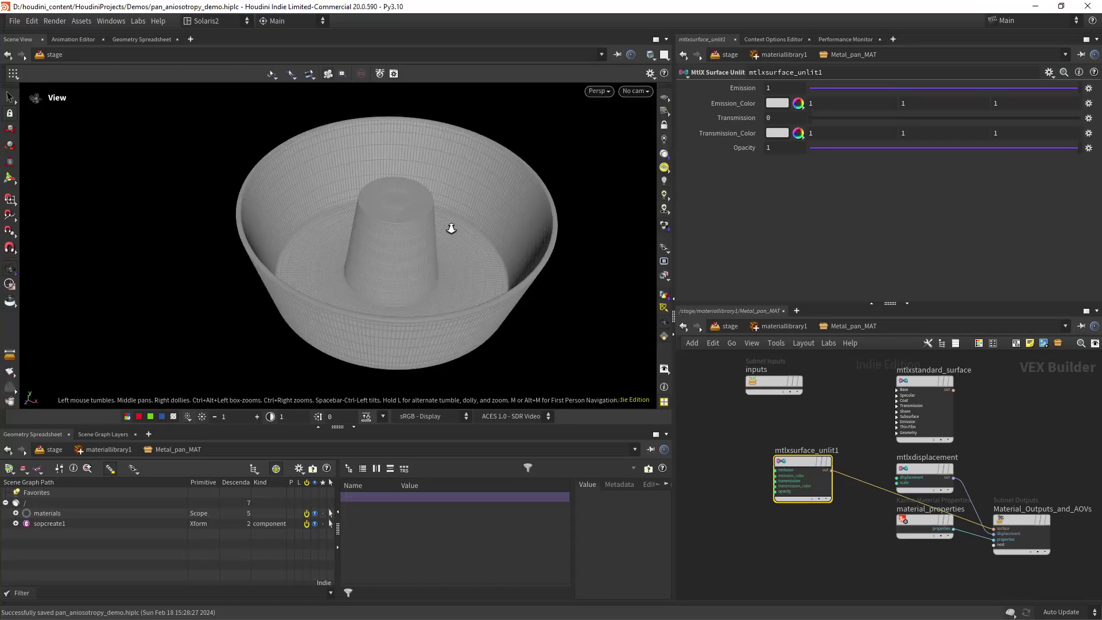
- Examine the circular shape of the pan's base, centre cone and side walls from above and at an angle
{"action": "middle_click_drag", "start_coordinate": [722, 463], "coordinate": [901, 418]}
{"action": "scroll", "coordinate": [806, 418], "scroll_direction": "down", "scroll_amount": 3}
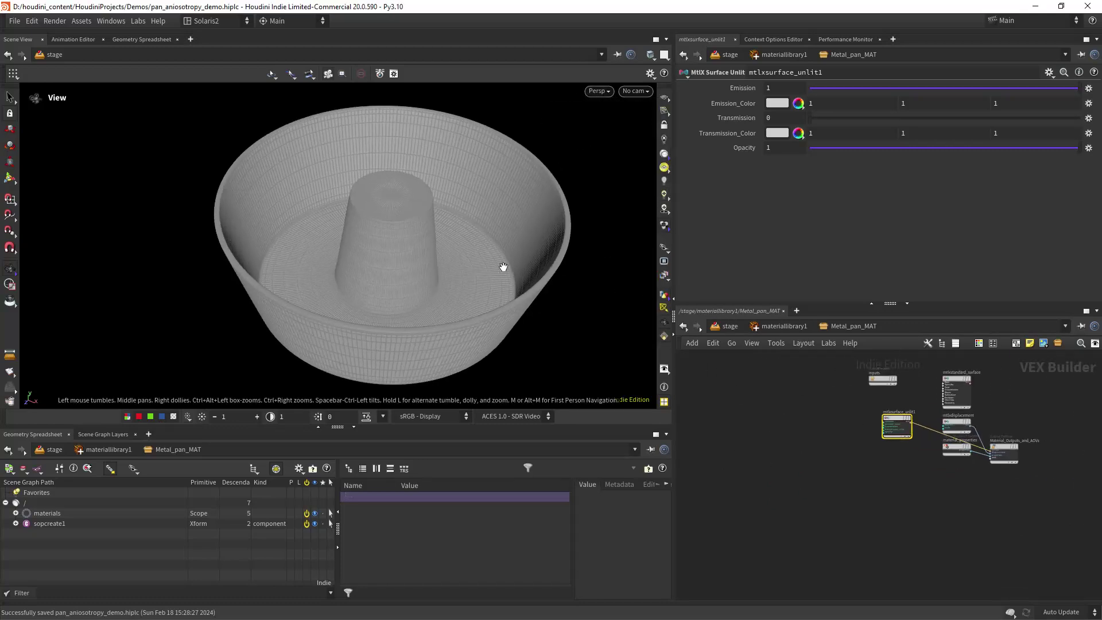
{"action": "right_click_drag", "start_coordinate": [396, 225], "coordinate": [452, 223]}
{"action": "left_click_drag", "start_coordinate": [453, 224], "coordinate": [278, 229]}
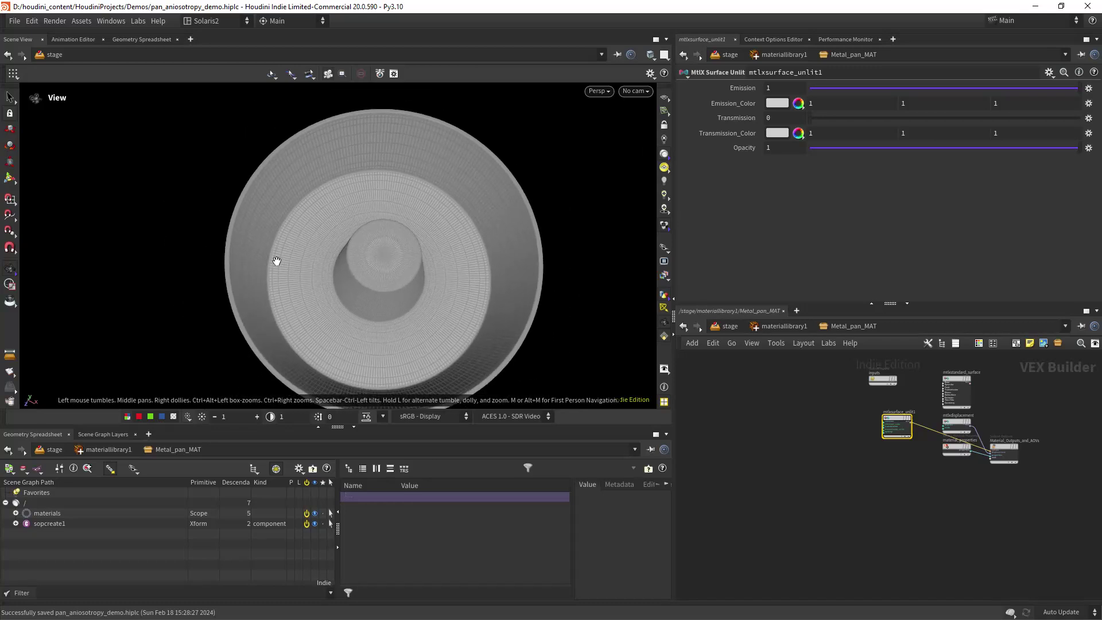
{"action": "scroll", "coordinate": [422, 270], "scroll_direction": "up", "scroll_amount": 2}
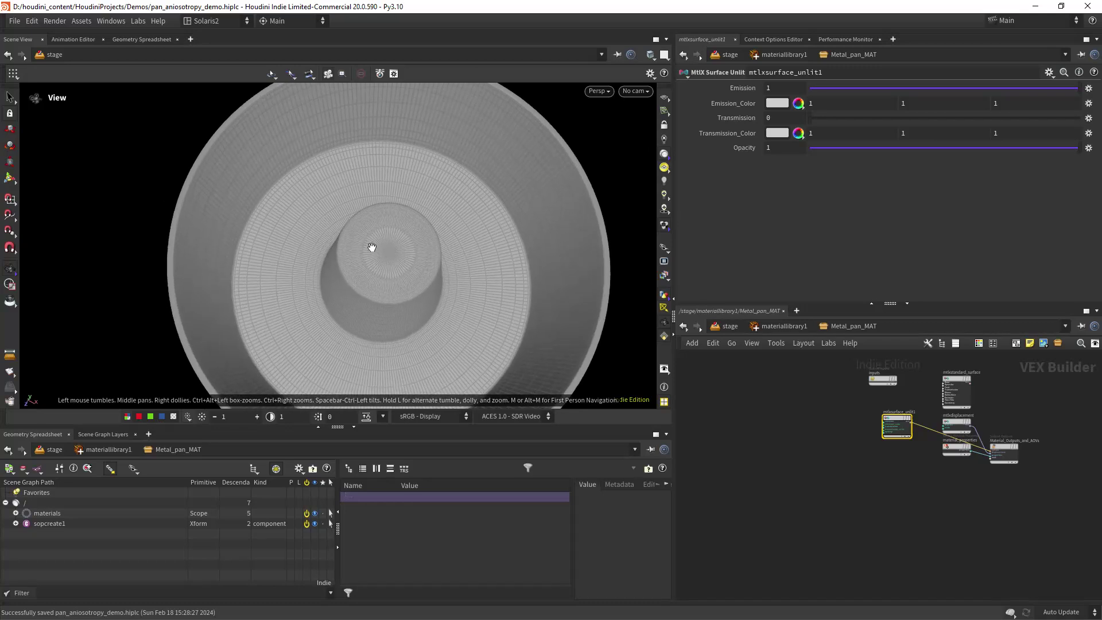
{"action": "left_click_drag", "start_coordinate": [339, 299], "coordinate": [398, 257]}
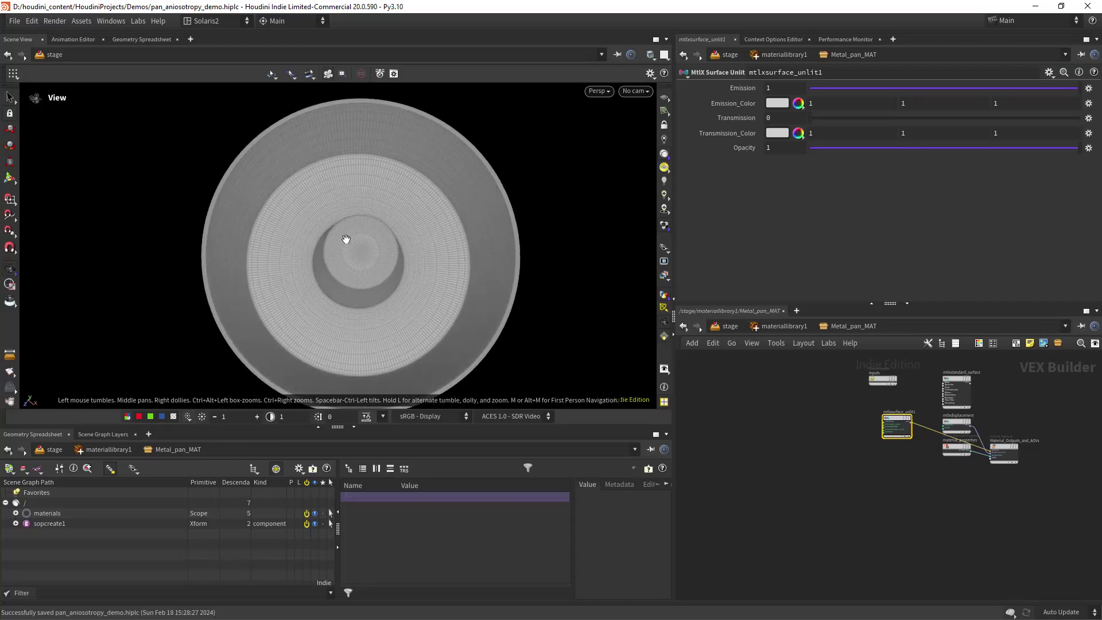
{"action": "scroll", "coordinate": [396, 257], "scroll_direction": "up", "scroll_amount": 2}
{"action": "left_click_drag", "start_coordinate": [405, 252], "coordinate": [369, 252]}
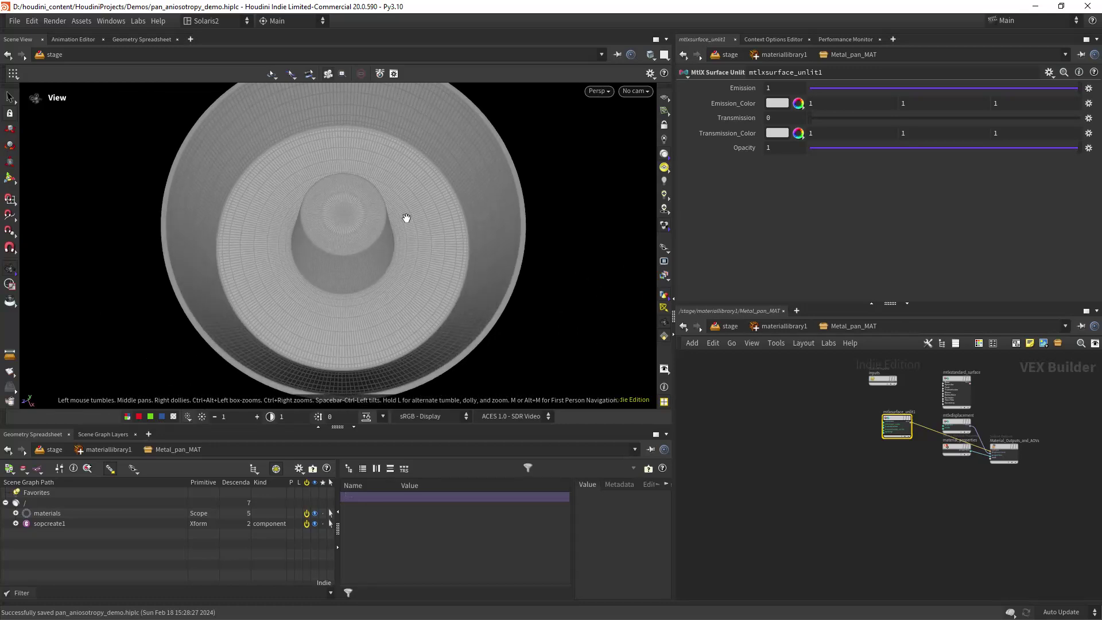
{"action": "scroll", "coordinate": [414, 216], "scroll_direction": "up", "scroll_amount": 3}
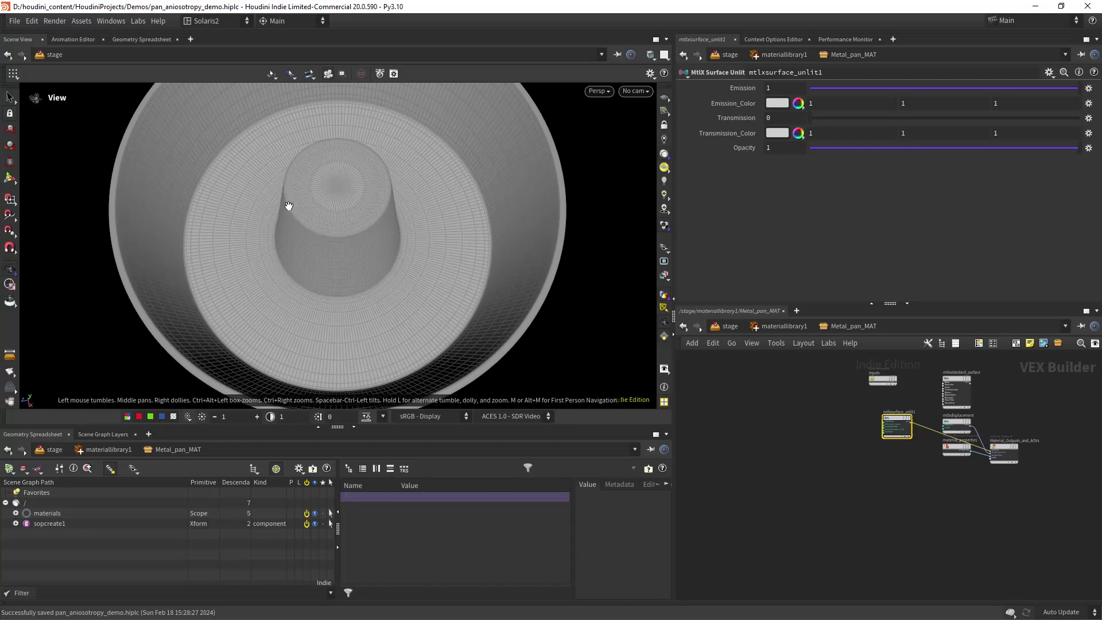
{"action": "left_click_drag", "start_coordinate": [362, 216], "coordinate": [458, 206]}
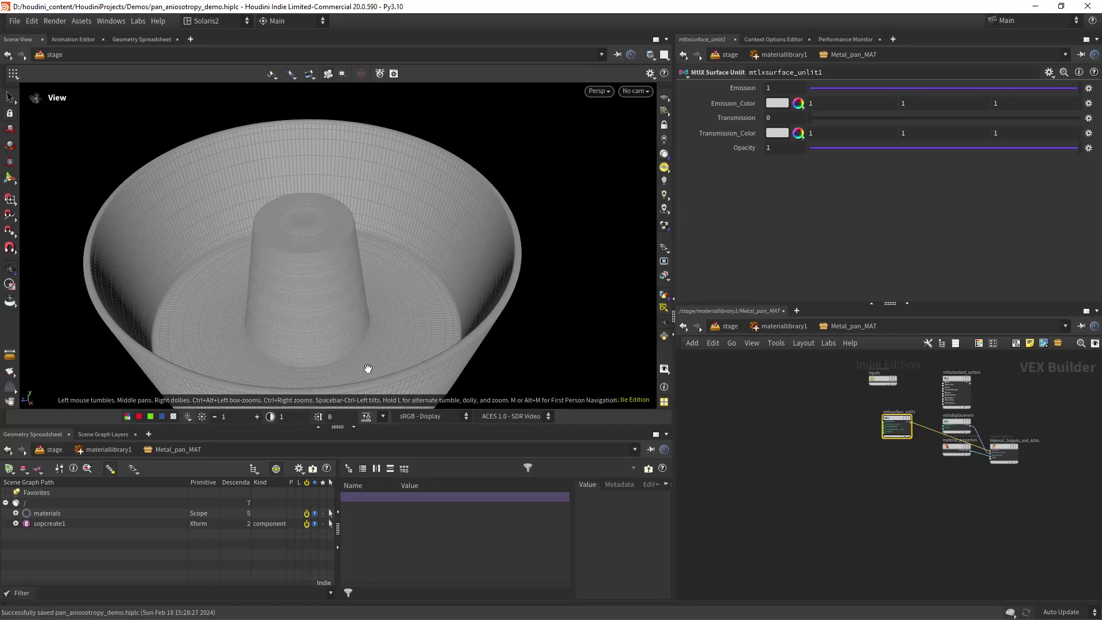
{"action": "left_click_drag", "start_coordinate": [410, 259], "coordinate": [436, 289]}
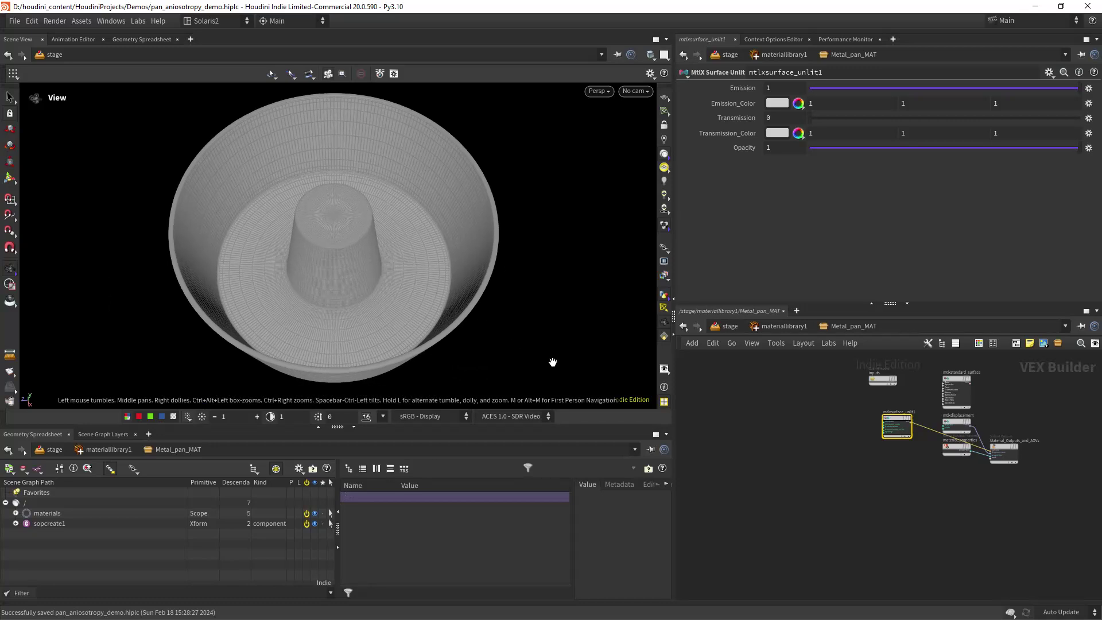
- Add an MtlX Texture Coordinates node in an empty area of the Metal_pan_MAT network
{"action": "scroll", "coordinate": [705, 409], "scroll_direction": "up", "scroll_amount": 2}
{"action": "middle_click_drag", "start_coordinate": [705, 410], "coordinate": [791, 391]}
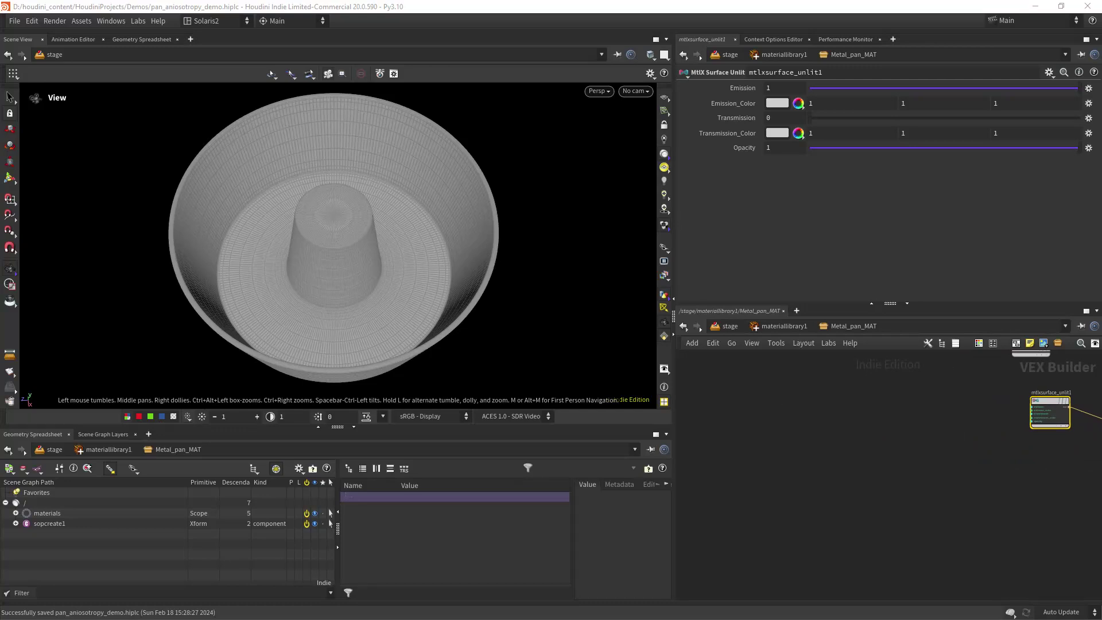
{"action": "middle_click_drag", "start_coordinate": [811, 404], "coordinate": [780, 411]}
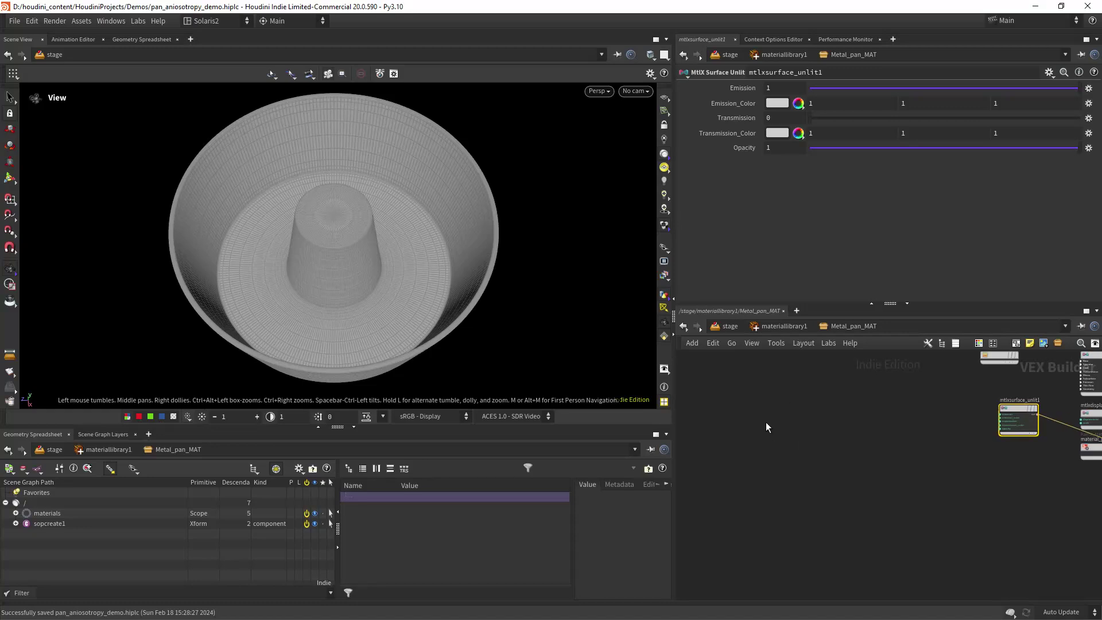
{"action": "key", "text": "Tab"}
{"action": "type", "text": "te"}
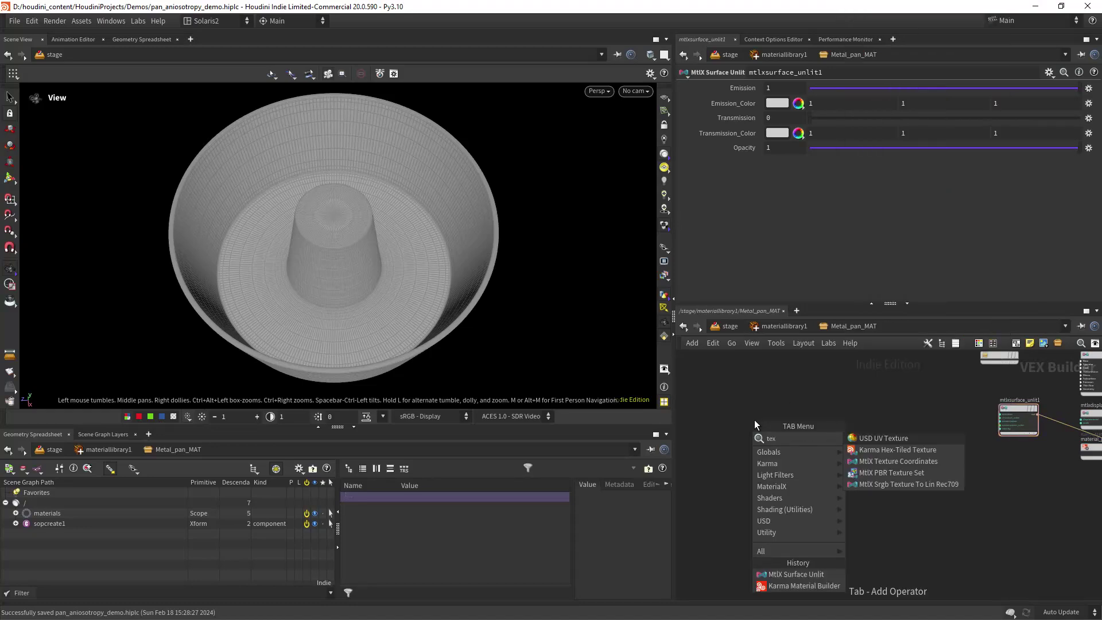
{"action": "key", "text": "Down"}
{"action": "key", "text": "Down"}
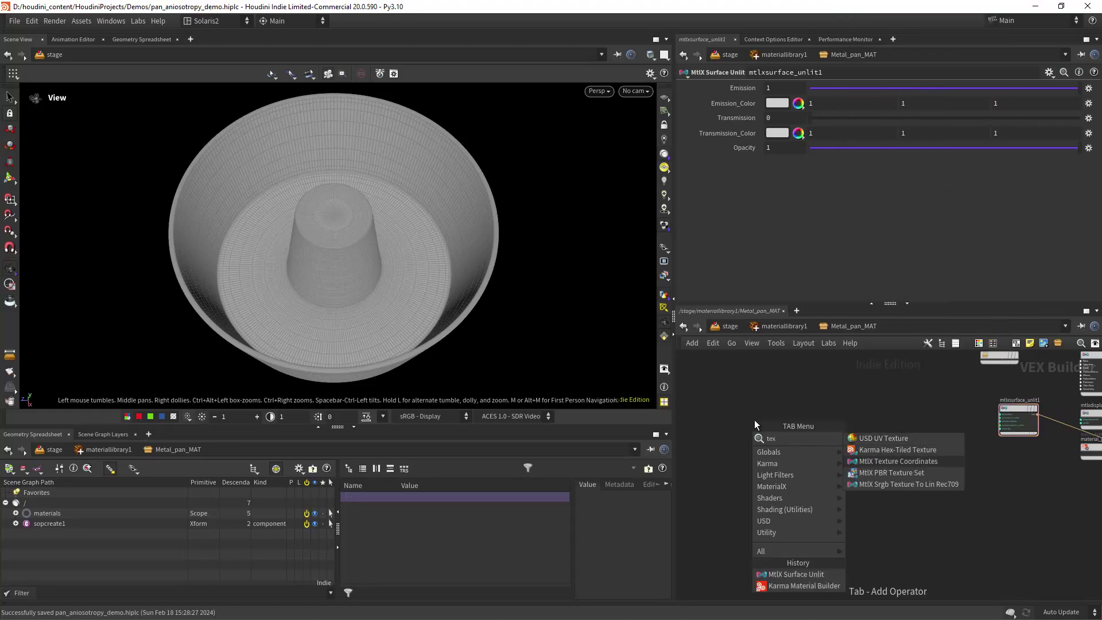
{"action": "key", "text": "Return"}
{"action": "left_click", "coordinate": [754, 420]}
{"action": "scroll", "coordinate": [814, 408], "scroll_direction": "up", "scroll_amount": 3}
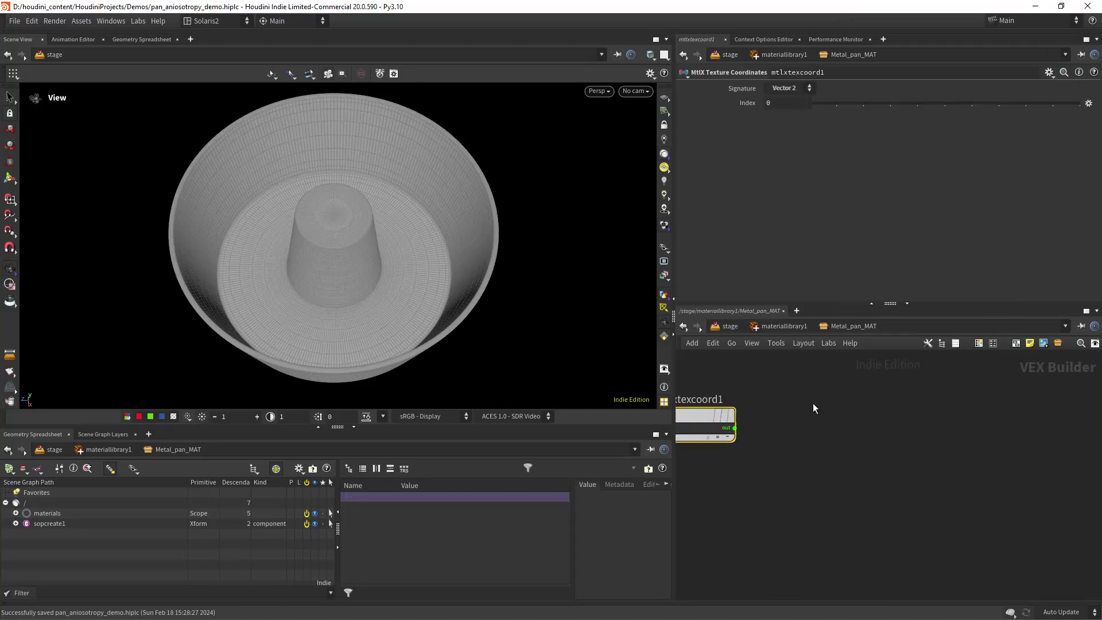
- Widen the network workspace, add an MtlX Subtract node and connect the texture coordinates output to its first input
{"action": "left_click_drag", "start_coordinate": [672, 381], "coordinate": [526, 383]}
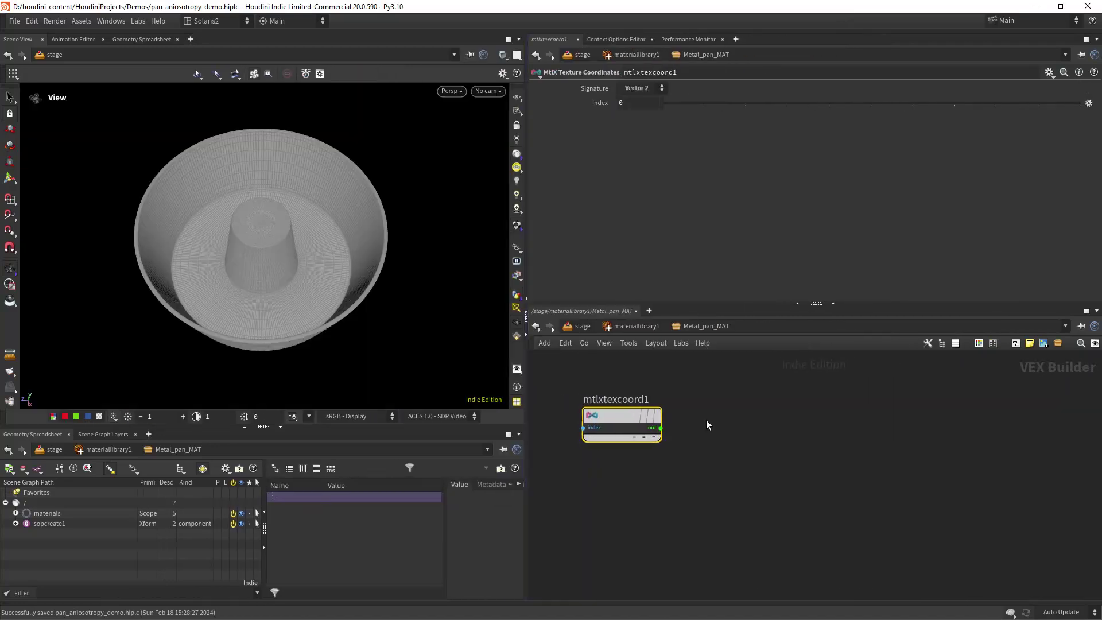
{"action": "scroll", "coordinate": [736, 417], "scroll_direction": "up", "scroll_amount": 1}
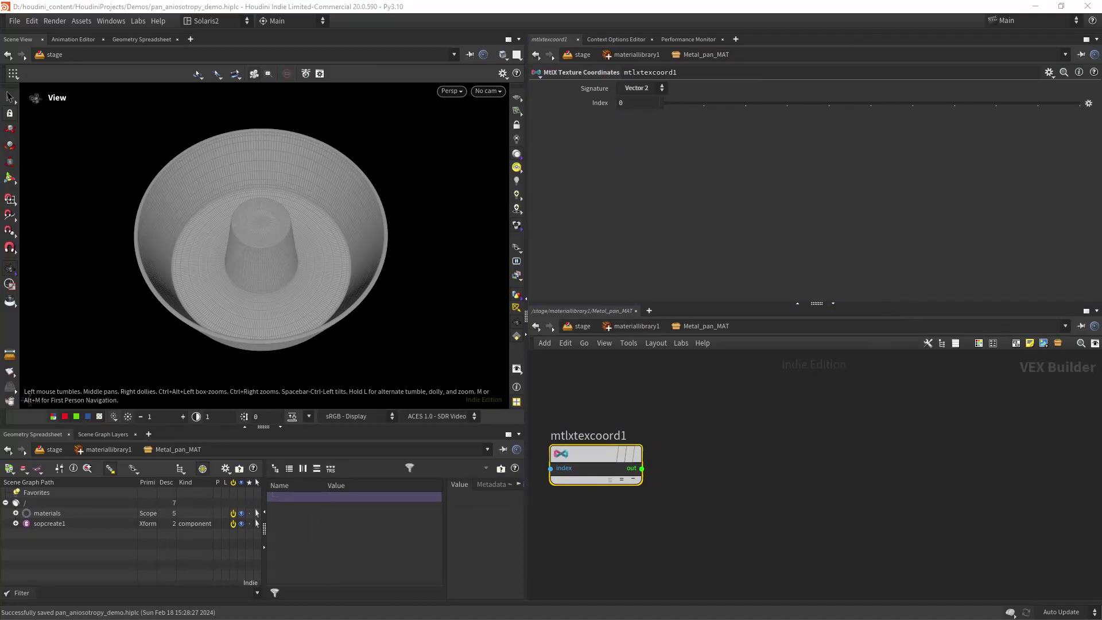
{"action": "key", "text": "Tab"}
{"action": "type", "text": "subtr"}
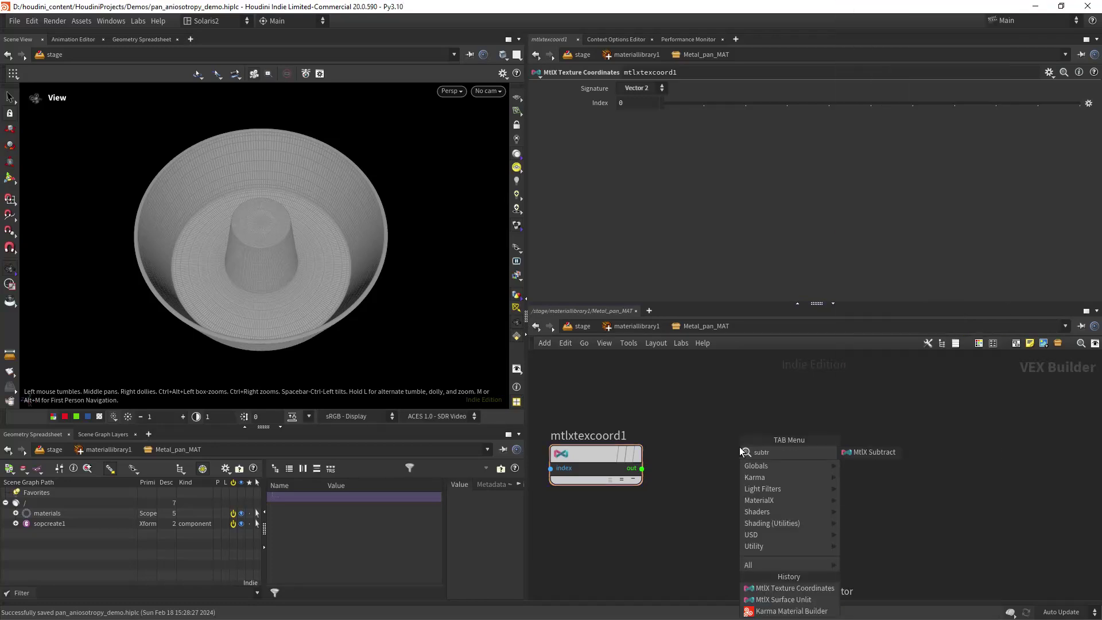
{"action": "key", "text": "Return"}
{"action": "left_click", "coordinate": [739, 446]}
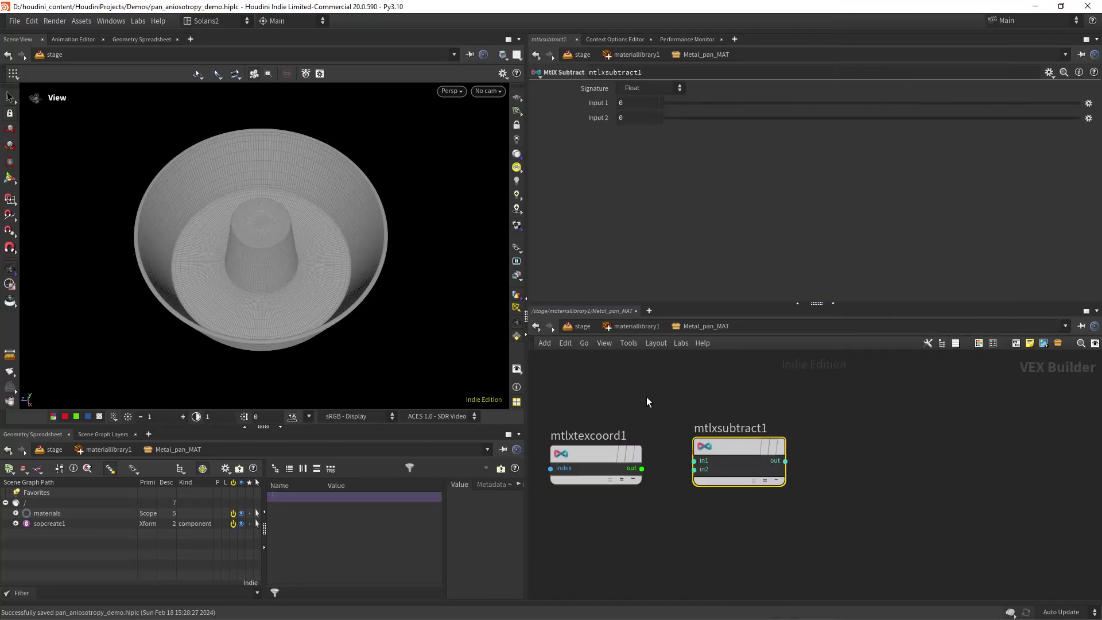
{"action": "left_click_drag", "start_coordinate": [641, 469], "coordinate": [745, 451]}
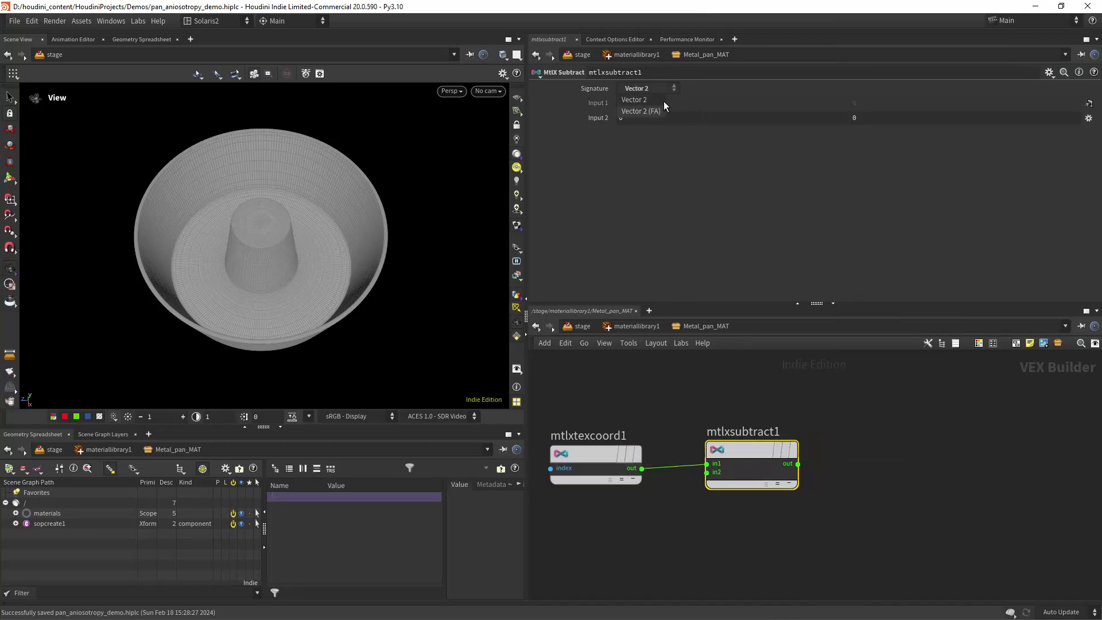
- Set the Subtract node's signature to Vector 2 (FA) and its second input to 0.5
{"action": "left_click", "coordinate": [660, 110]}
{"action": "left_click_drag", "start_coordinate": [641, 119], "coordinate": [570, 132]}
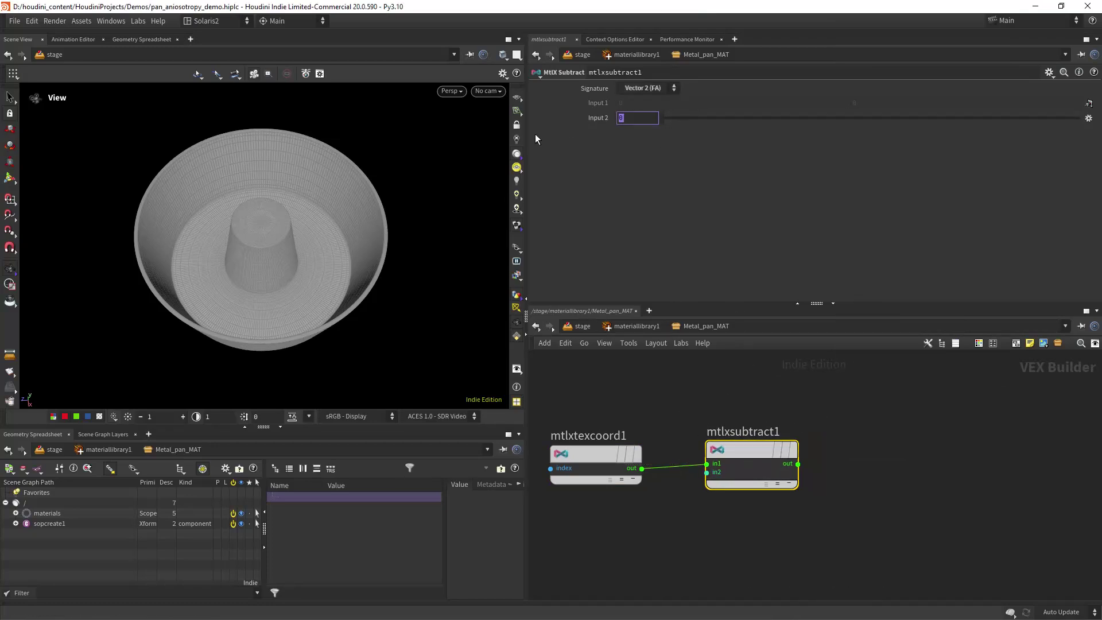
{"action": "type", "text": ".5"}
{"action": "key", "text": "Return"}
{"action": "left_click_drag", "start_coordinate": [745, 448], "coordinate": [781, 452]}
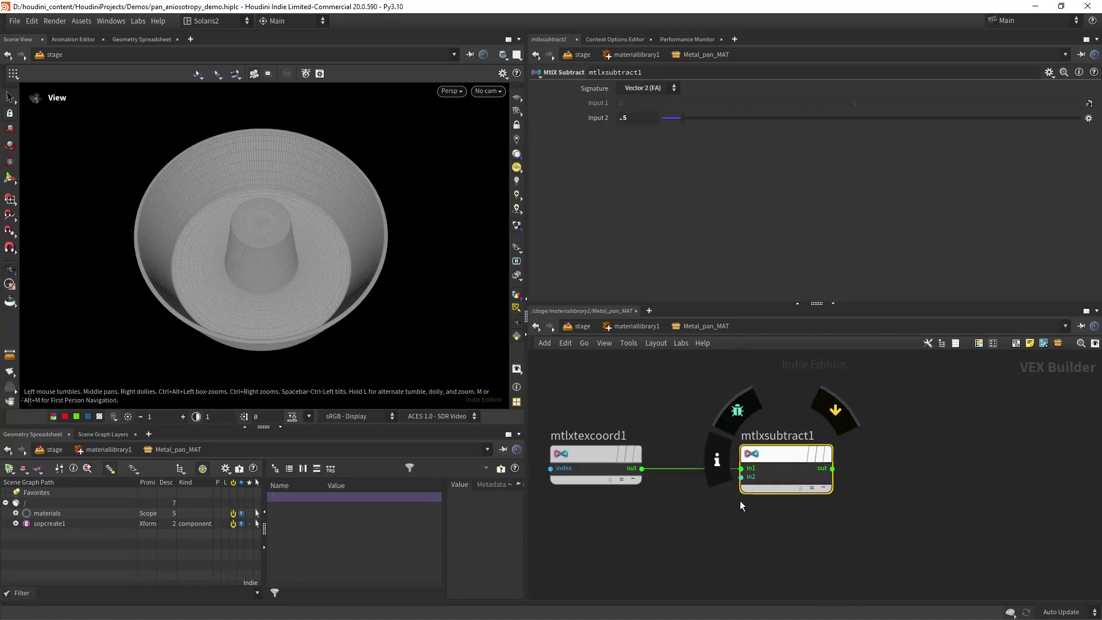
- Add an MtlX Rotate2D node after the Subtract node and connect the Subtract output to its input
{"action": "middle_click_drag", "start_coordinate": [705, 532], "coordinate": [704, 459]}
{"action": "mouse_move", "coordinate": [729, 453]}
{"action": "right_mouse_down"}
{"action": "mouse_move", "coordinate": [710, 480]}
{"action": "mouse_move", "coordinate": [729, 453]}
{"action": "right_mouse_up"}
{"action": "left_click_drag", "start_coordinate": [745, 385], "coordinate": [798, 385]}
{"action": "scroll", "coordinate": [699, 487], "scroll_direction": "down", "scroll_amount": 5}
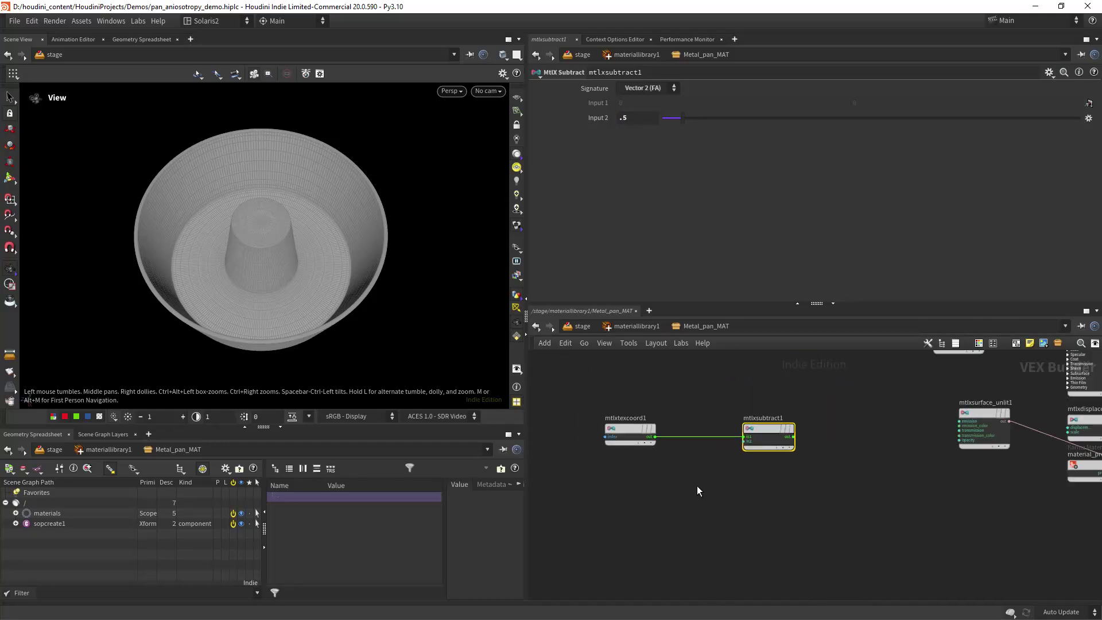
{"action": "right_click_drag", "start_coordinate": [802, 446], "coordinate": [815, 438]}
{"action": "left_click_drag", "start_coordinate": [694, 442], "coordinate": [637, 435]}
{"action": "right_click_drag", "start_coordinate": [720, 448], "coordinate": [742, 437]}
{"action": "scroll", "coordinate": [742, 436], "scroll_direction": "down", "scroll_amount": 2}
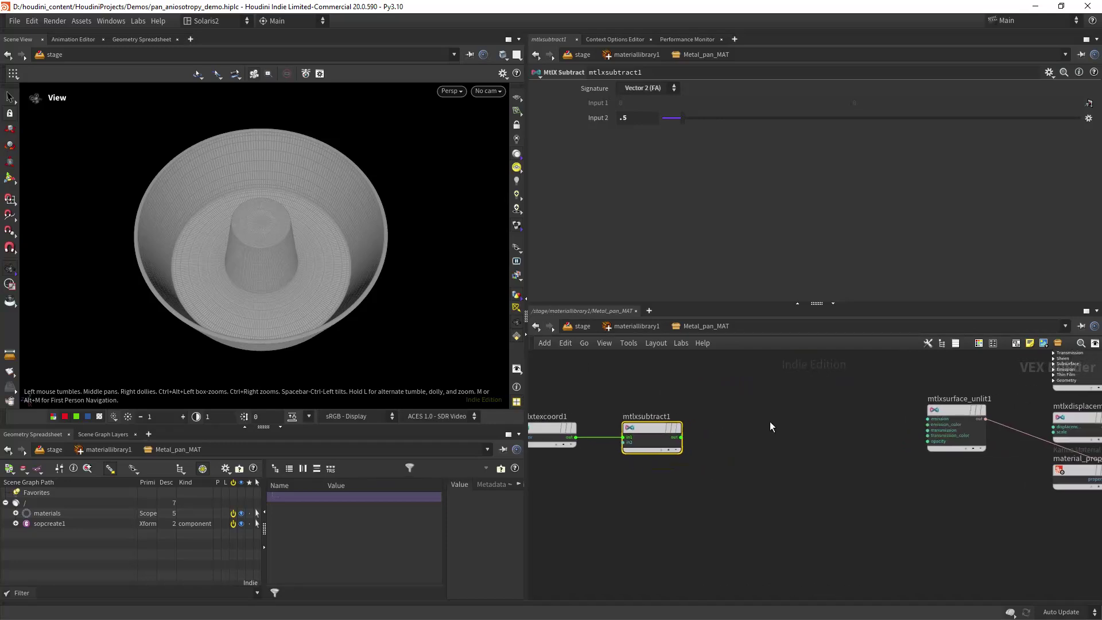
{"action": "key", "text": "Tab"}
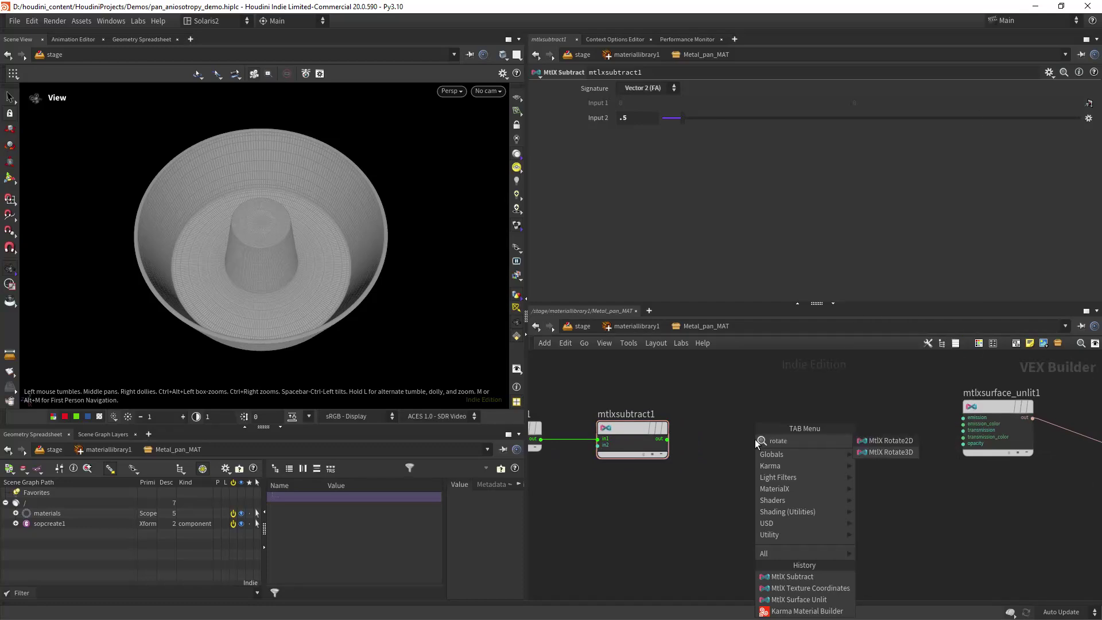
{"action": "key", "text": "Return"}
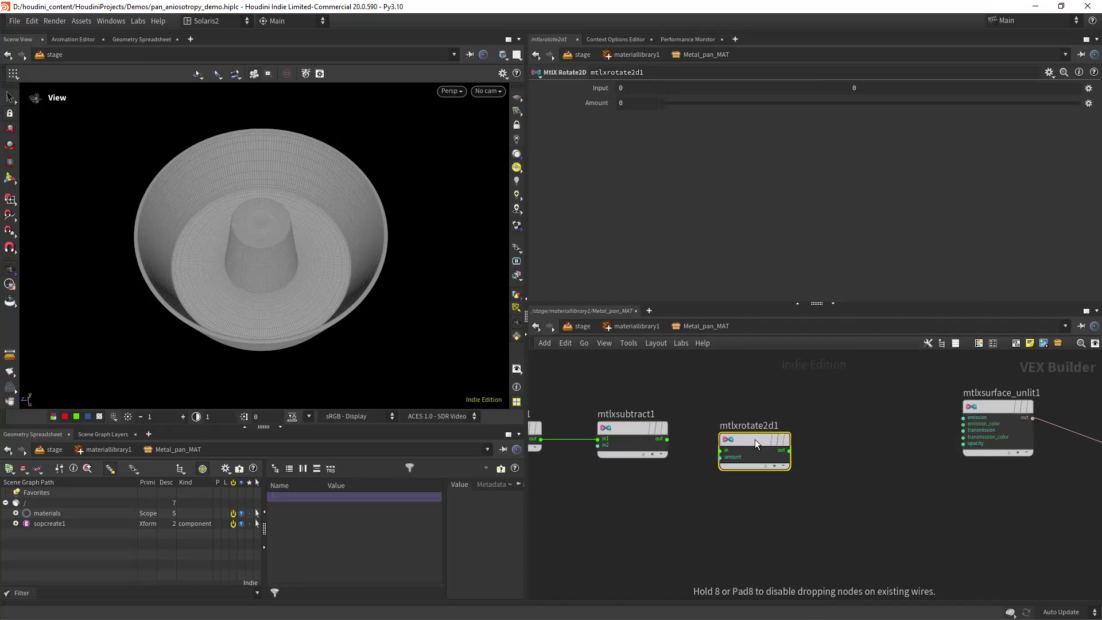
{"action": "left_click", "coordinate": [755, 439]}
{"action": "left_click_drag", "start_coordinate": [762, 432], "coordinate": [762, 418]}
{"action": "left_click_drag", "start_coordinate": [668, 440], "coordinate": [720, 437]}
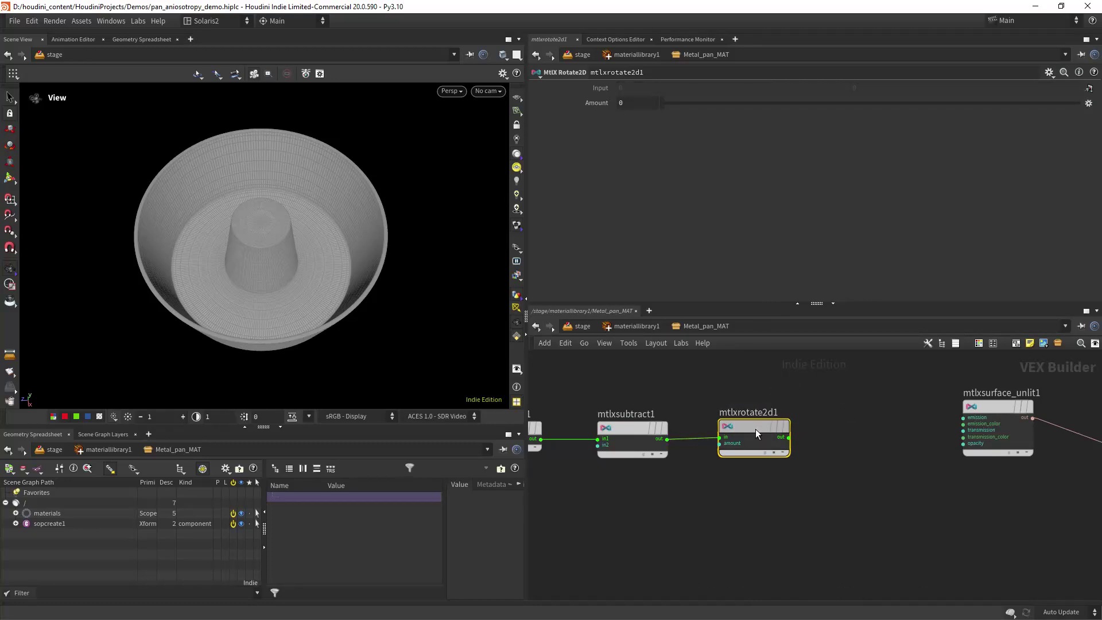
- Add an MtlX Distance node below the Subtract node and connect the texture coordinates output to its first input
{"action": "left_click", "coordinate": [629, 425]}
{"action": "middle_click_drag", "start_coordinate": [664, 494], "coordinate": [704, 481]}
{"action": "key", "text": "Tab"}
{"action": "type", "text": "dist"}
{"action": "key", "text": "Return"}
{"action": "left_click", "coordinate": [689, 492]}
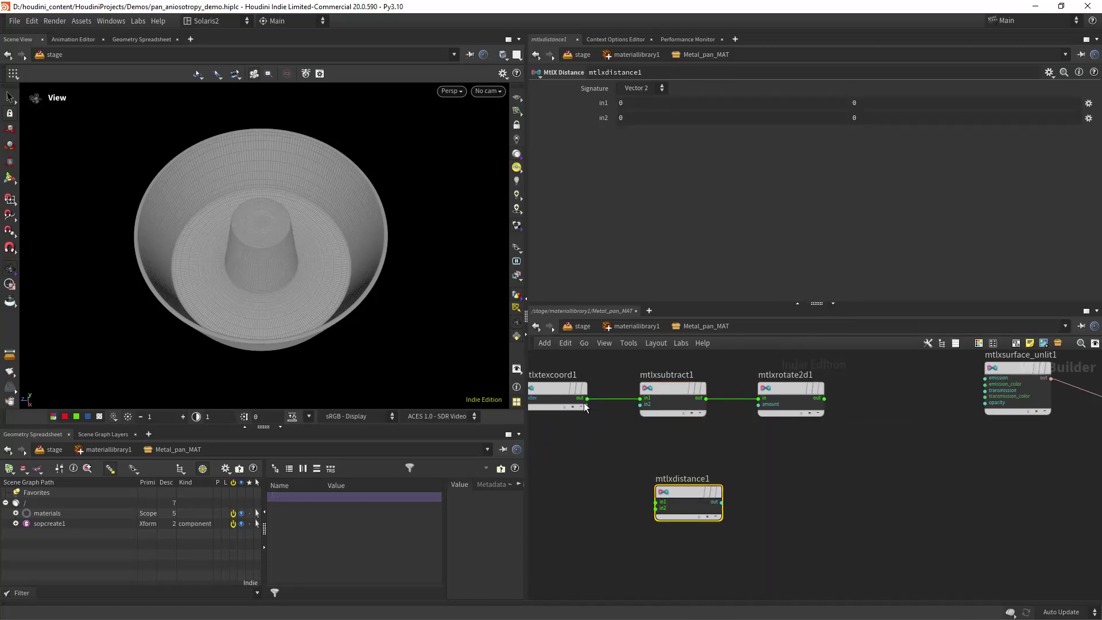
{"action": "left_click_drag", "start_coordinate": [586, 398], "coordinate": [656, 501]}
- Link the Y component of the Distance node's in2 to its X component by reference and set X to 0.5
{"action": "right_click", "coordinate": [650, 119]}
{"action": "left_click", "coordinate": [859, 133]}
{"action": "right_click", "coordinate": [871, 119]}
{"action": "left_click", "coordinate": [899, 233]}
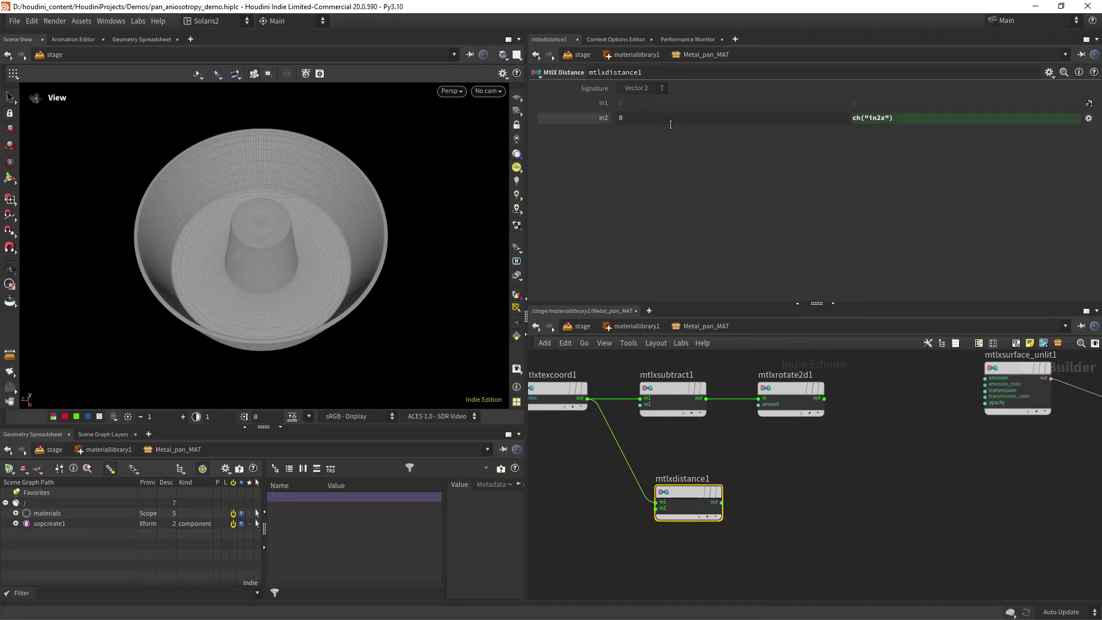
{"action": "left_click_drag", "start_coordinate": [636, 118], "coordinate": [579, 132]}
{"action": "key", "text": "Return"}
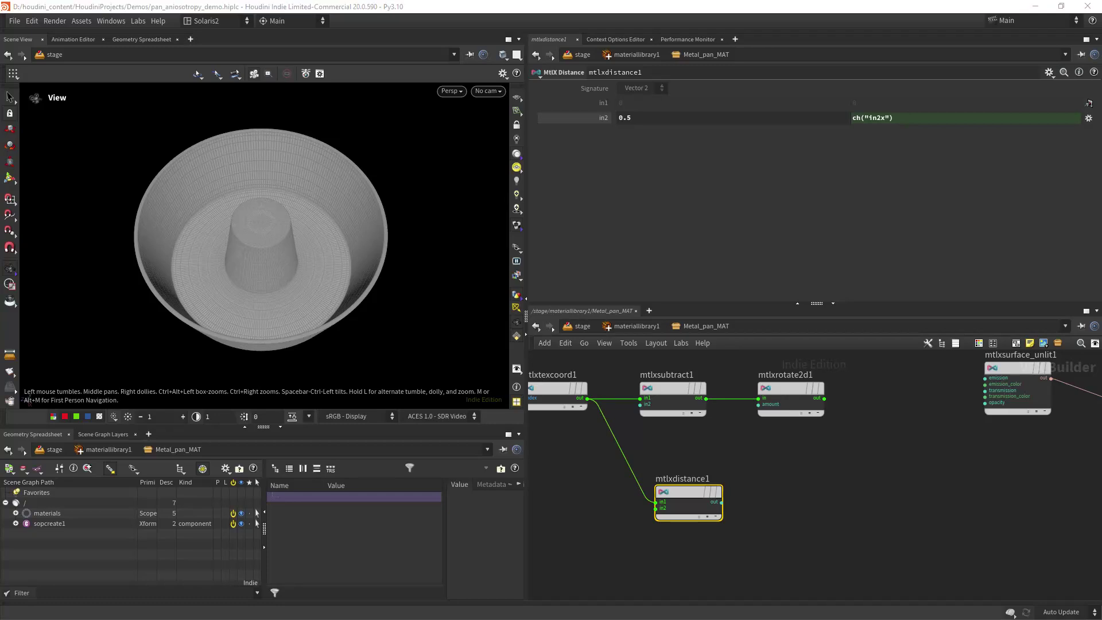
- Move the Rotate2D node closer to the Subtract node and shift the shader and output nodes away to make room
{"action": "middle_click_drag", "start_coordinate": [876, 400], "coordinate": [803, 407]}
{"action": "left_click_drag", "start_coordinate": [726, 402], "coordinate": [699, 398]}
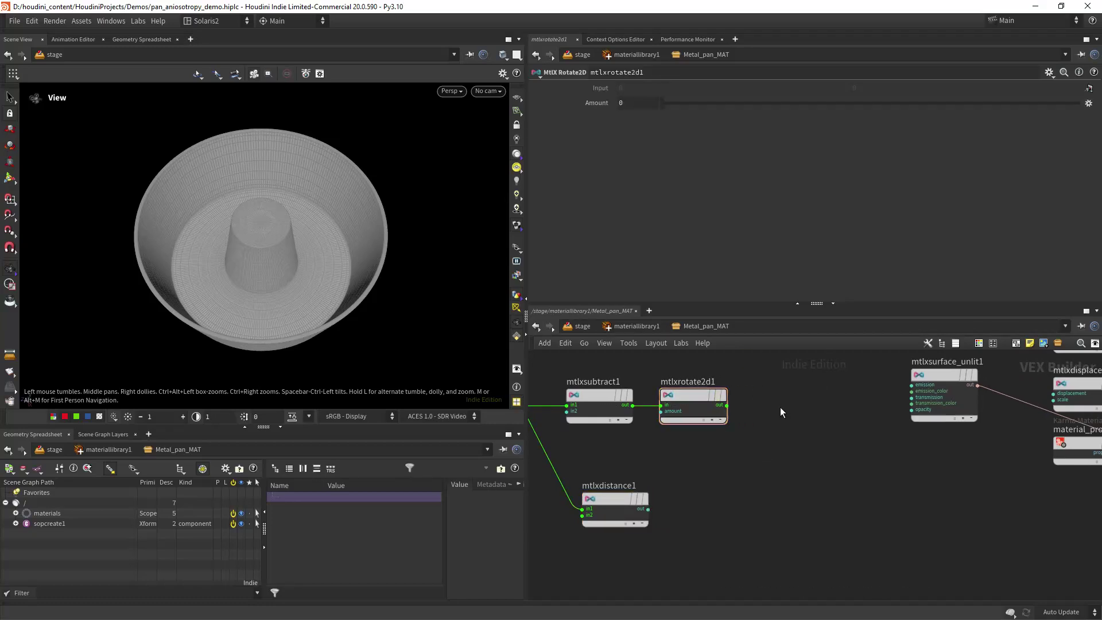
{"action": "left_click", "coordinate": [782, 408]}
{"action": "scroll", "coordinate": [841, 460], "scroll_direction": "down", "scroll_amount": 6}
{"action": "middle_click_drag", "start_coordinate": [841, 460], "coordinate": [777, 476]}
{"action": "left_click_drag", "start_coordinate": [977, 528], "coordinate": [811, 375]}
{"action": "left_click_drag", "start_coordinate": [846, 443], "coordinate": [1013, 441]}
- Add an MtlX Separate Vector 2 node after the Rotate2D node and connect the Rotate2D output to it
{"action": "scroll", "coordinate": [824, 444], "scroll_direction": "up", "scroll_amount": 6}
{"action": "middle_click_drag", "start_coordinate": [683, 469], "coordinate": [709, 445]}
{"action": "left_click", "coordinate": [710, 446]}
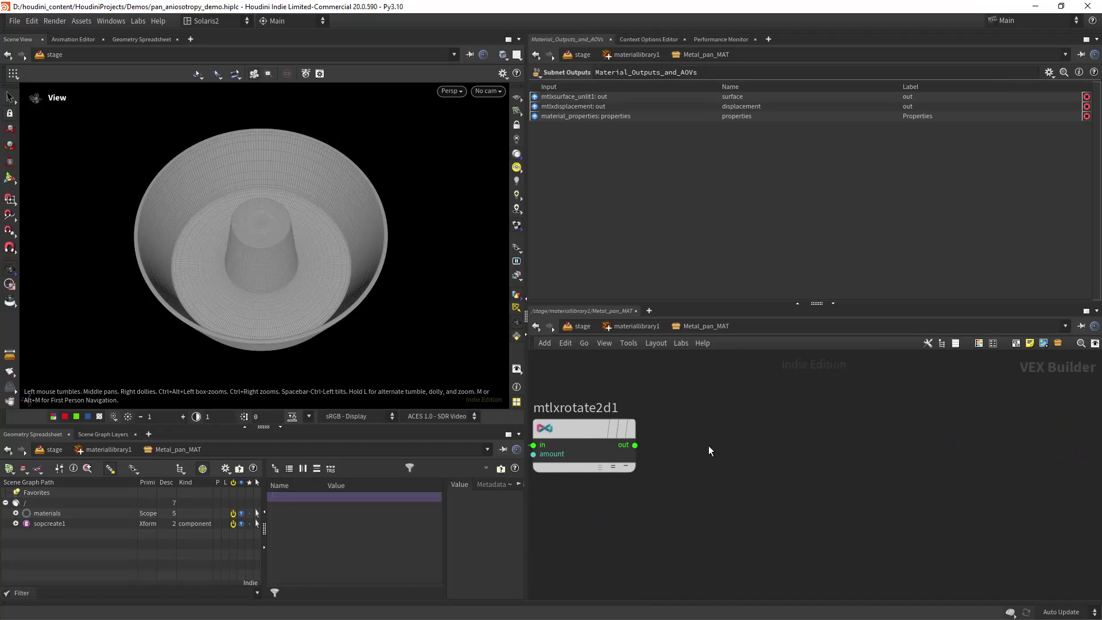
{"action": "key", "text": "Tab"}
{"action": "type", "text": "separa"}
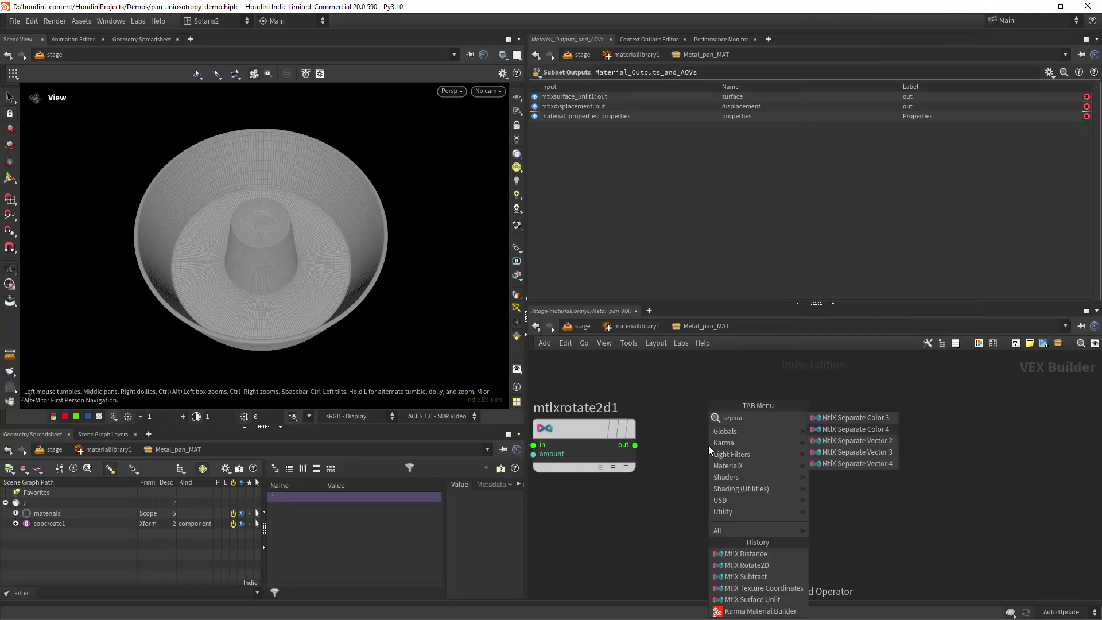
{"action": "key", "text": "Down"}
{"action": "key", "text": "Return"}
{"action": "left_click", "coordinate": [708, 446]}
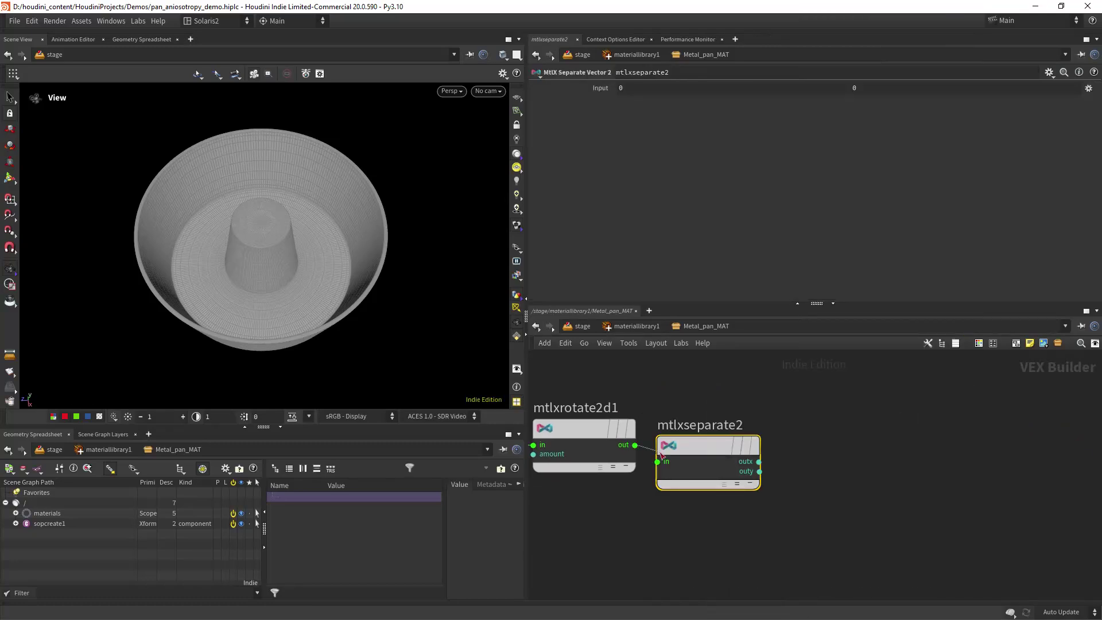
{"action": "left_click_drag", "start_coordinate": [691, 447], "coordinate": [712, 431]}
- Add an MtlX Atan2 node after the Separate Vector 2 node
{"action": "middle_click_drag", "start_coordinate": [860, 434], "coordinate": [795, 398]}
{"action": "scroll", "coordinate": [801, 408], "scroll_direction": "up", "scroll_amount": 1}
{"action": "scroll", "coordinate": [836, 397], "scroll_direction": "down", "scroll_amount": 1}
{"action": "left_click", "coordinate": [805, 409]}
{"action": "key", "text": "Tab"}
{"action": "type", "text": "atan"}
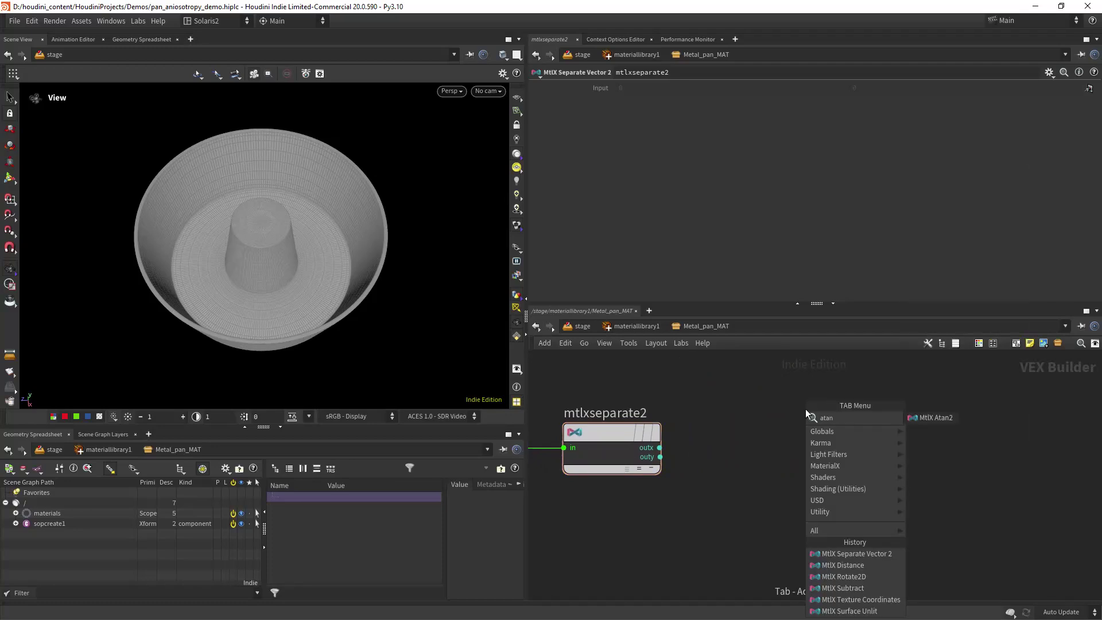
{"action": "key", "text": "Return"}
{"action": "left_click", "coordinate": [805, 409]}
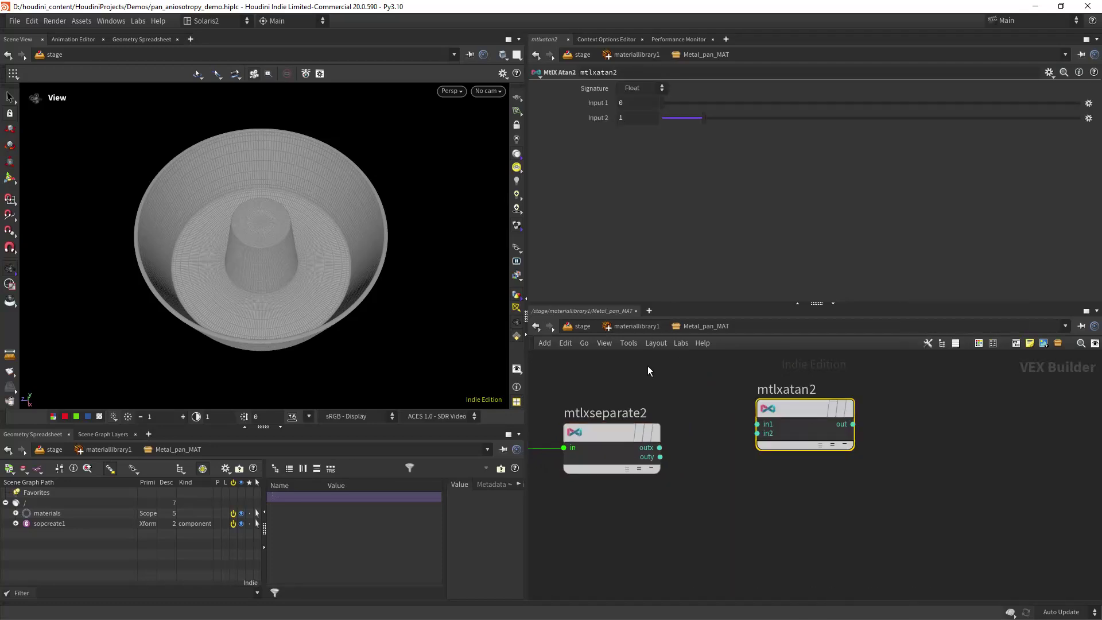
- Connect the separated outx to Atan2's in1 and outy to in2, and align the two nodes
{"action": "left_click_drag", "start_coordinate": [660, 449], "coordinate": [758, 424]}
{"action": "left_click_drag", "start_coordinate": [701, 446], "coordinate": [795, 419]}
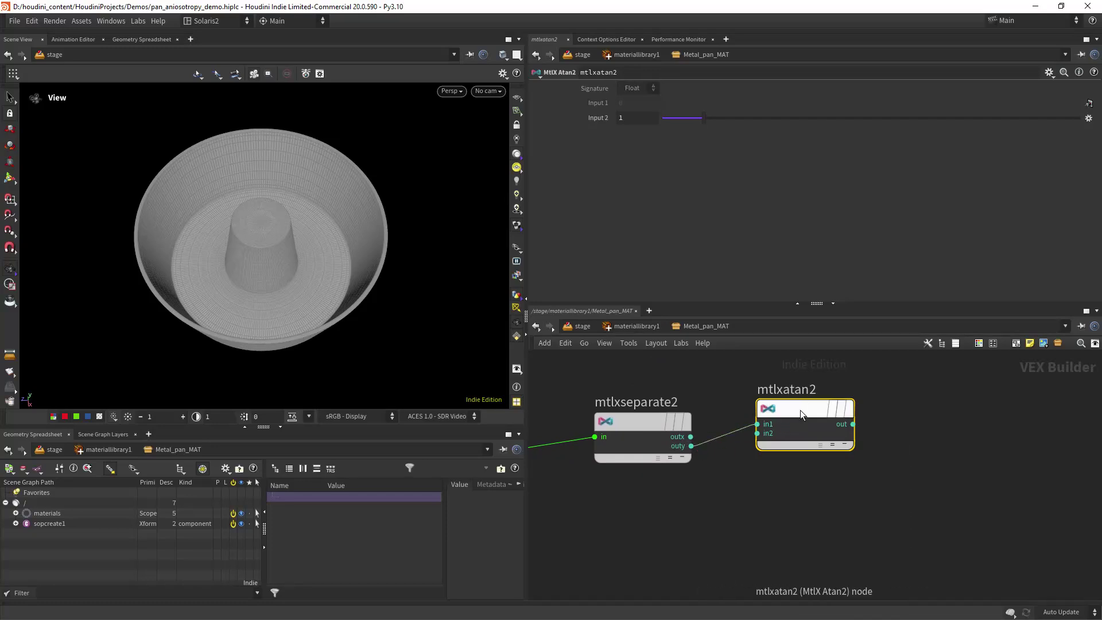
{"action": "left_click_drag", "start_coordinate": [691, 446], "coordinate": [768, 421]}
{"action": "left_click_drag", "start_coordinate": [692, 447], "coordinate": [758, 434]}
{"action": "left_click_drag", "start_coordinate": [809, 408], "coordinate": [800, 421]}
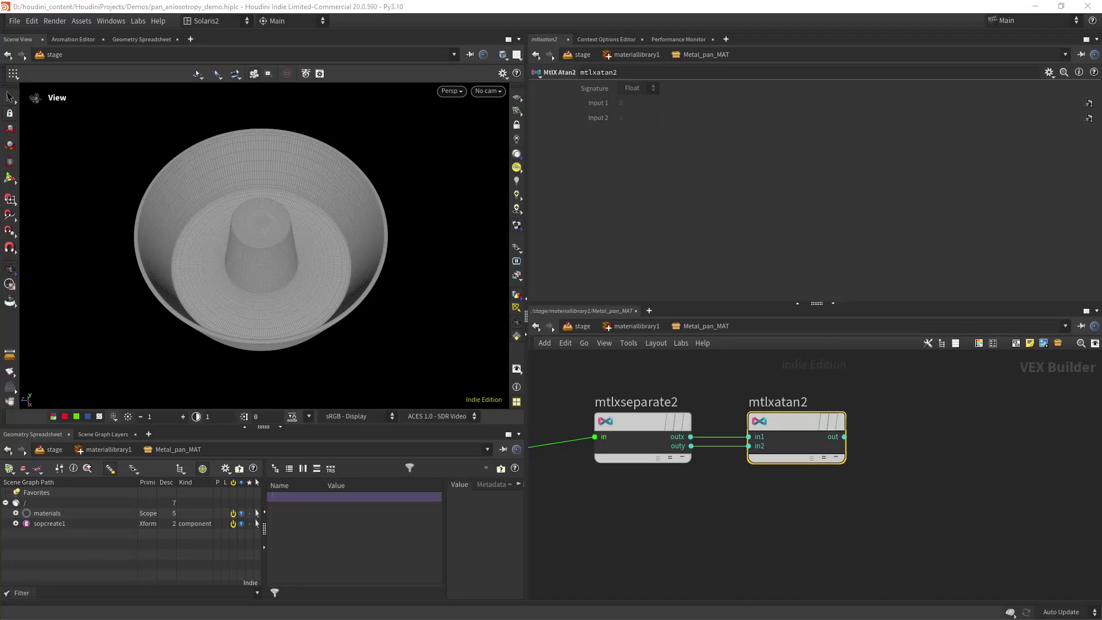
- Add an MtlX Remap node after the Atan2 node and connect the Atan2 output to its input
{"action": "middle_click_drag", "start_coordinate": [904, 429], "coordinate": [775, 436]}
{"action": "left_click", "coordinate": [809, 429]}
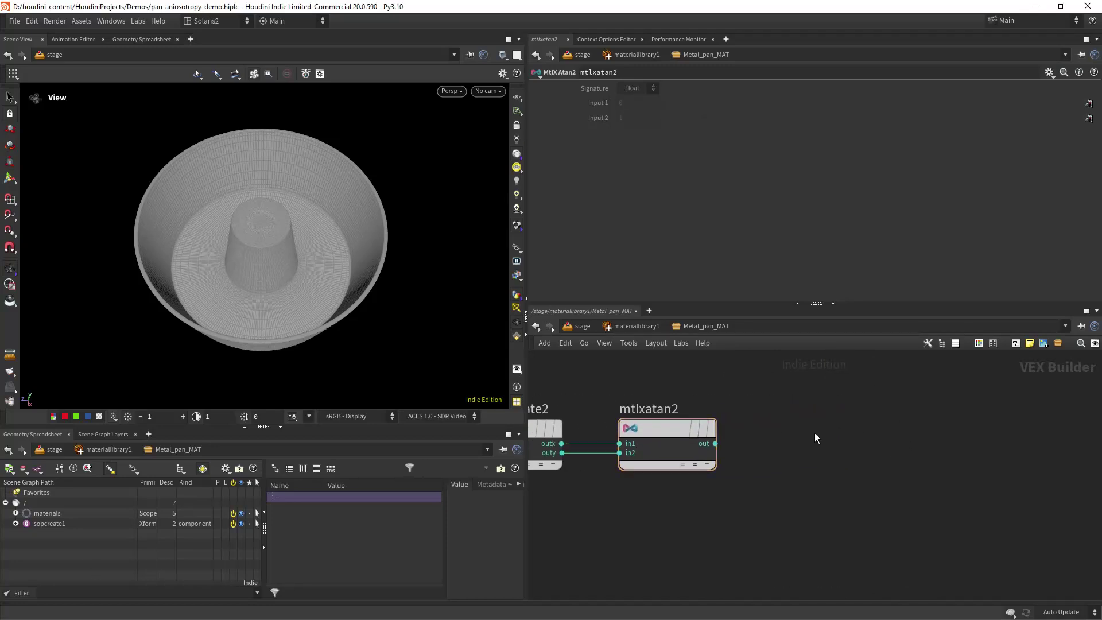
{"action": "key", "text": "Tab"}
{"action": "type", "text": "remap"}
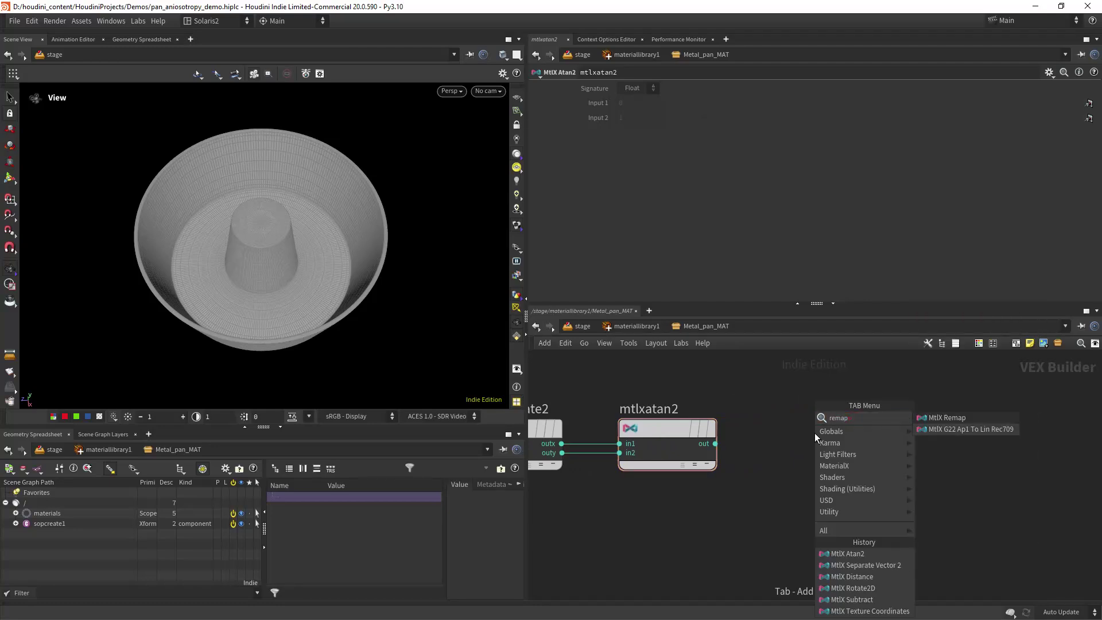
{"action": "key", "text": "Return"}
{"action": "left_click", "coordinate": [814, 432]}
{"action": "left_click_drag", "start_coordinate": [716, 444], "coordinate": [766, 448]}
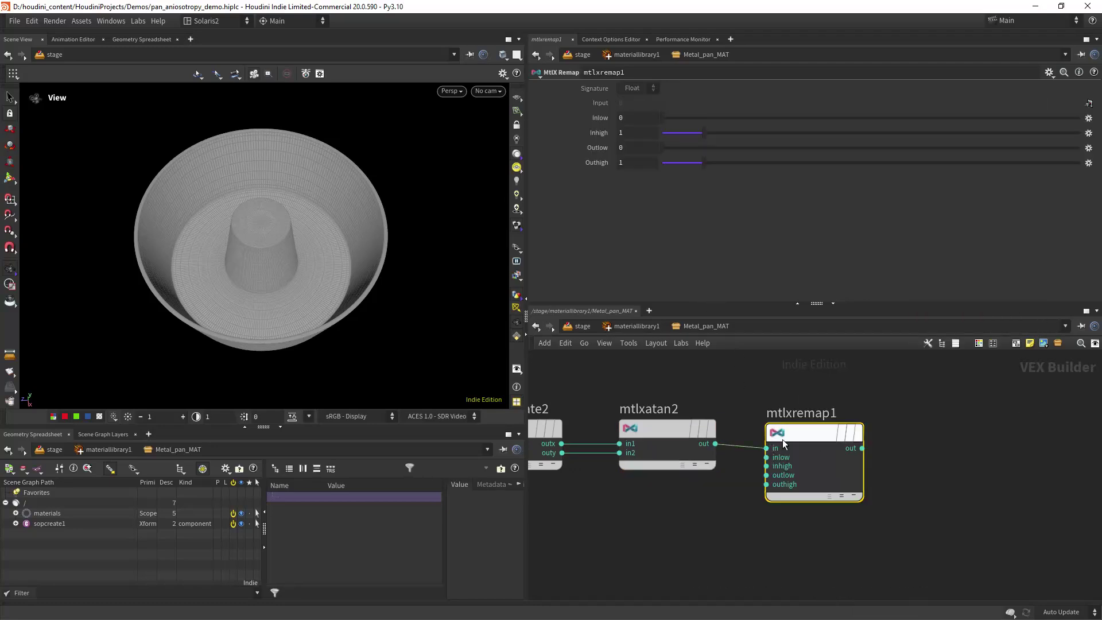
- Set the Remap node's Inlow to -$PI and Inhigh to $PI
{"action": "left_click", "coordinate": [636, 150]}
{"action": "key", "text": "Tab"}
{"action": "left_click", "coordinate": [630, 118]}
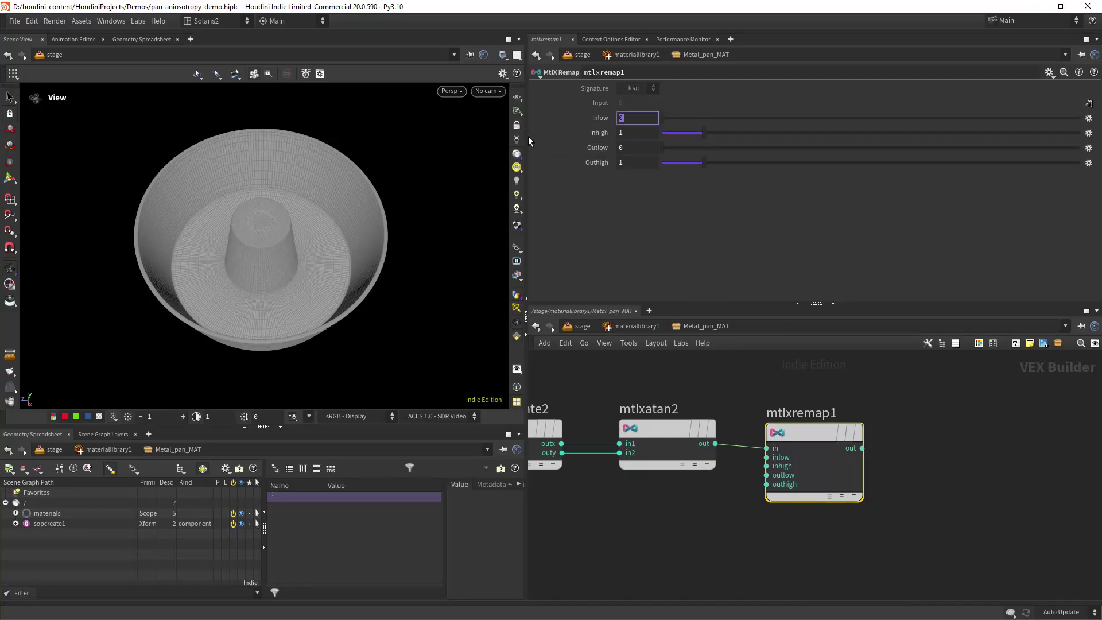
{"action": "type", "text": "-$PI"}
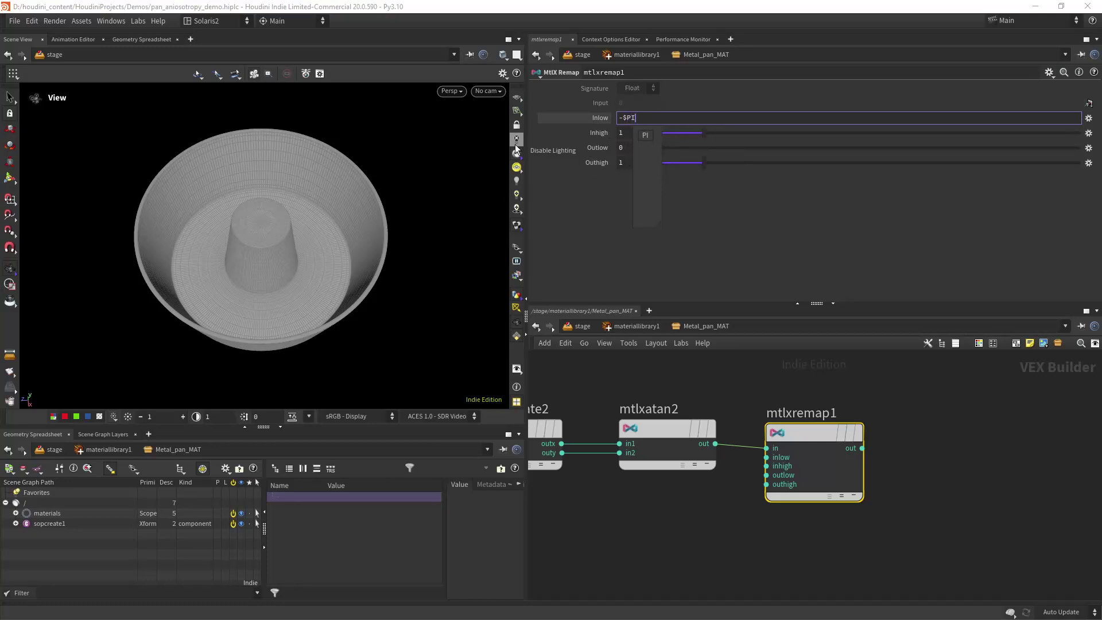
{"action": "key", "text": "Return"}
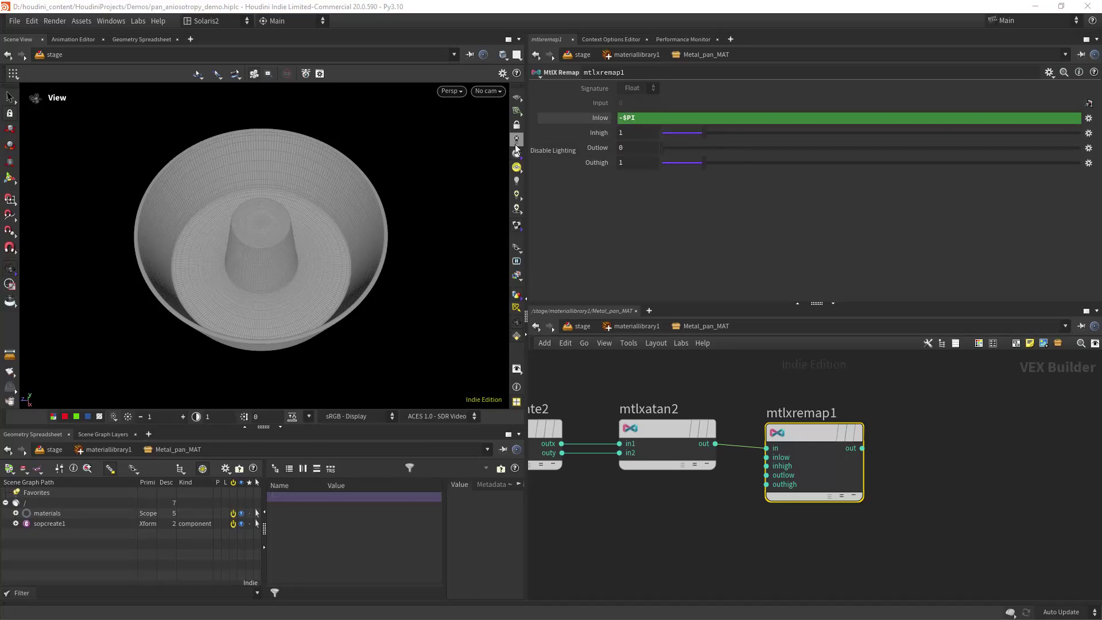
{"action": "double_click", "coordinate": [626, 119]}
{"action": "key", "text": "ctrl+c"}
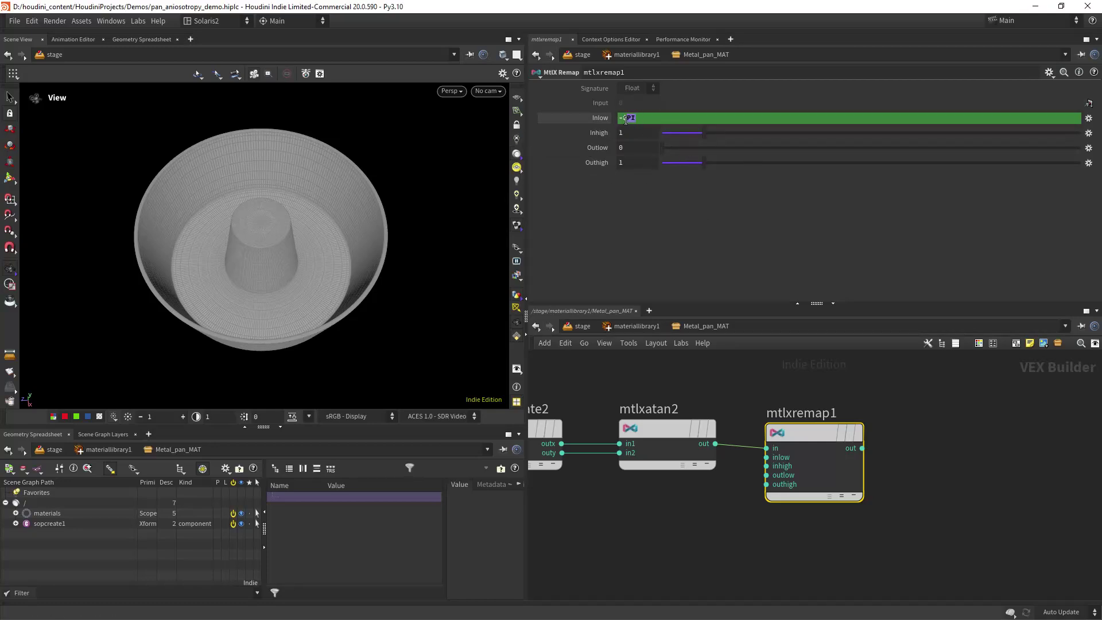
{"action": "left_click", "coordinate": [622, 134]}
{"action": "key", "text": "ctrl+v"}
{"action": "key", "text": "Return"}
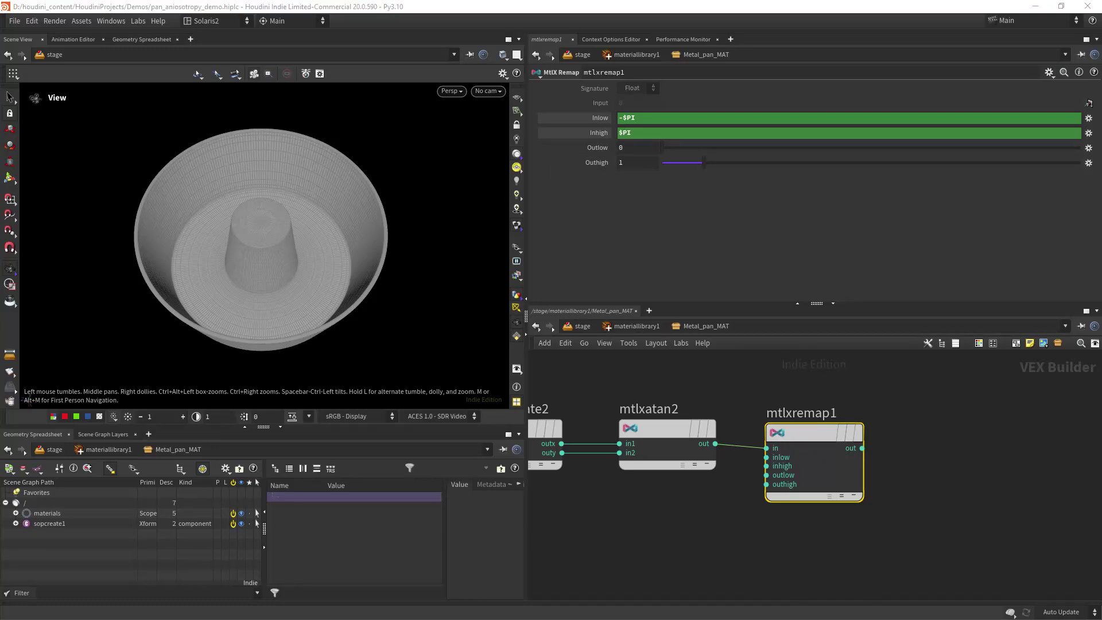
- Add an MtlX Combine2 node after the Remap node and connect the Remap output to its first input
{"action": "middle_click_drag", "start_coordinate": [928, 447], "coordinate": [779, 429]}
{"action": "left_click", "coordinate": [804, 463]}
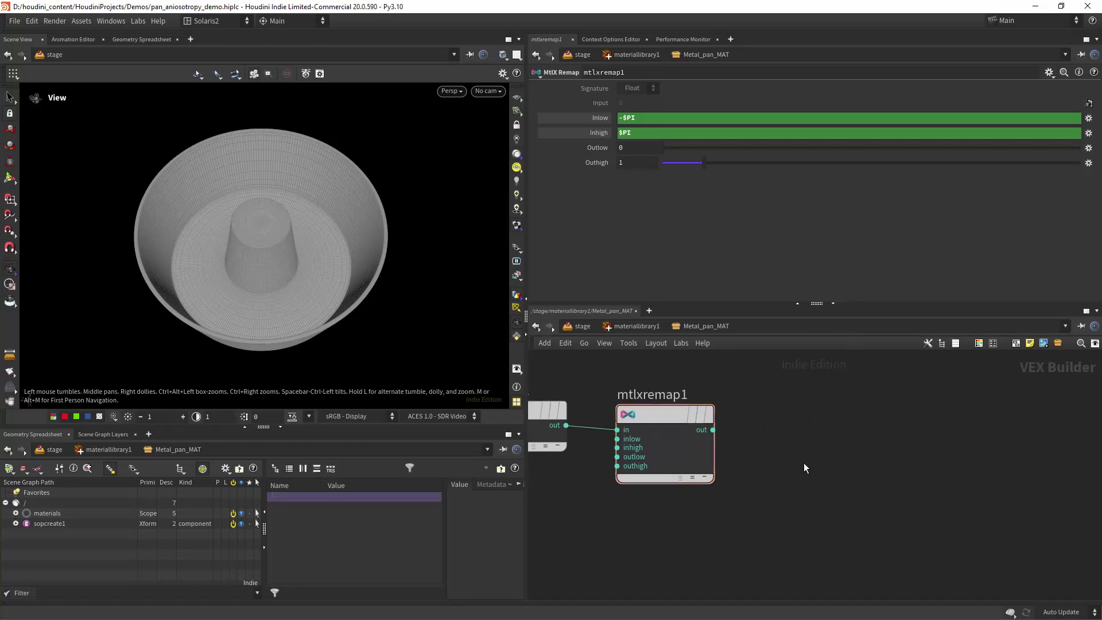
{"action": "key", "text": "Tab"}
{"action": "type", "text": "comb"}
{"action": "key", "text": "Return"}
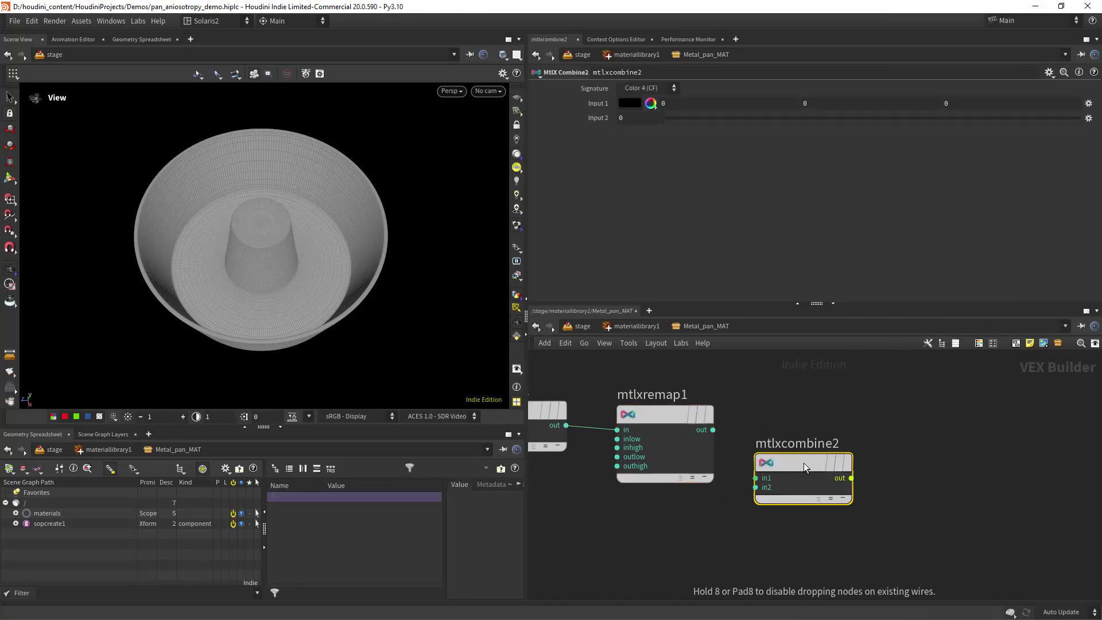
{"action": "left_click", "coordinate": [804, 463]}
{"action": "left_click_drag", "start_coordinate": [779, 464], "coordinate": [805, 443]}
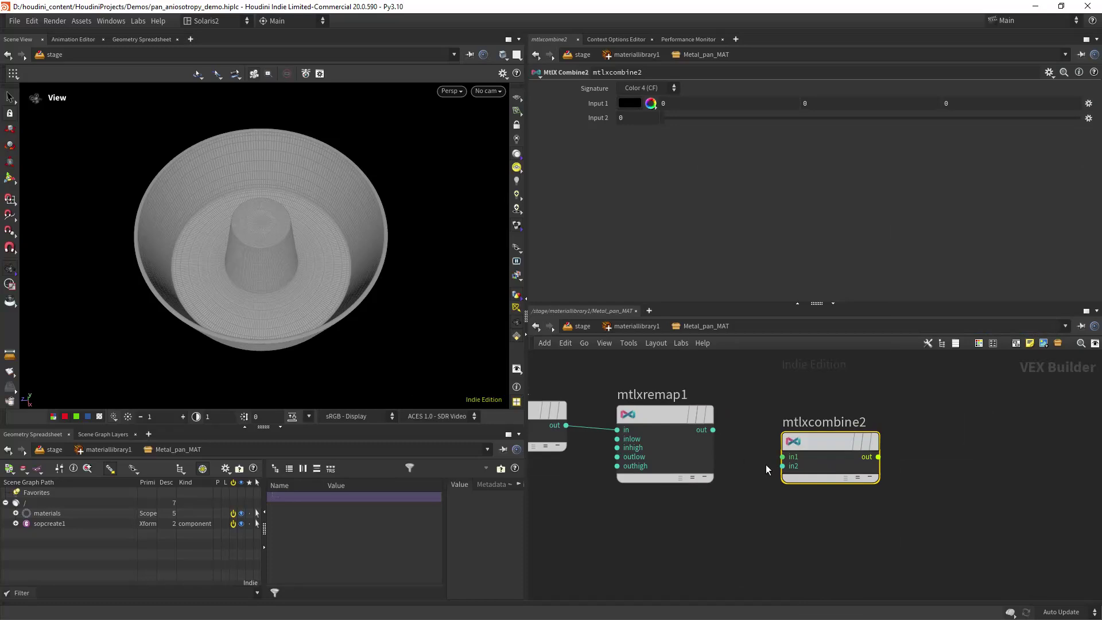
{"action": "left_click_drag", "start_coordinate": [708, 434], "coordinate": [806, 455]}
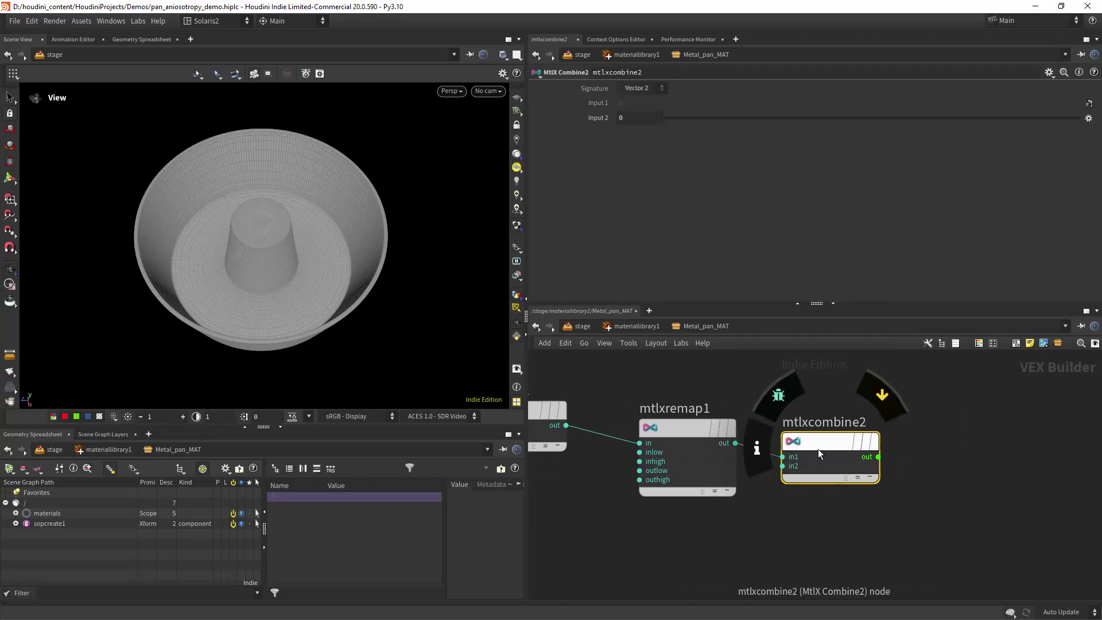
- Connect the Distance output to Combine2's second input through a wire dot, and tidy the Remap node and dot positions
{"action": "left_click", "coordinate": [783, 466]}
{"action": "scroll", "coordinate": [704, 523], "scroll_direction": "down", "scroll_amount": 3}
{"action": "middle_click_drag", "start_coordinate": [590, 542], "coordinate": [813, 472]}
{"action": "left_click", "coordinate": [790, 474], "text": "alt"}
{"action": "left_click", "coordinate": [654, 475]}
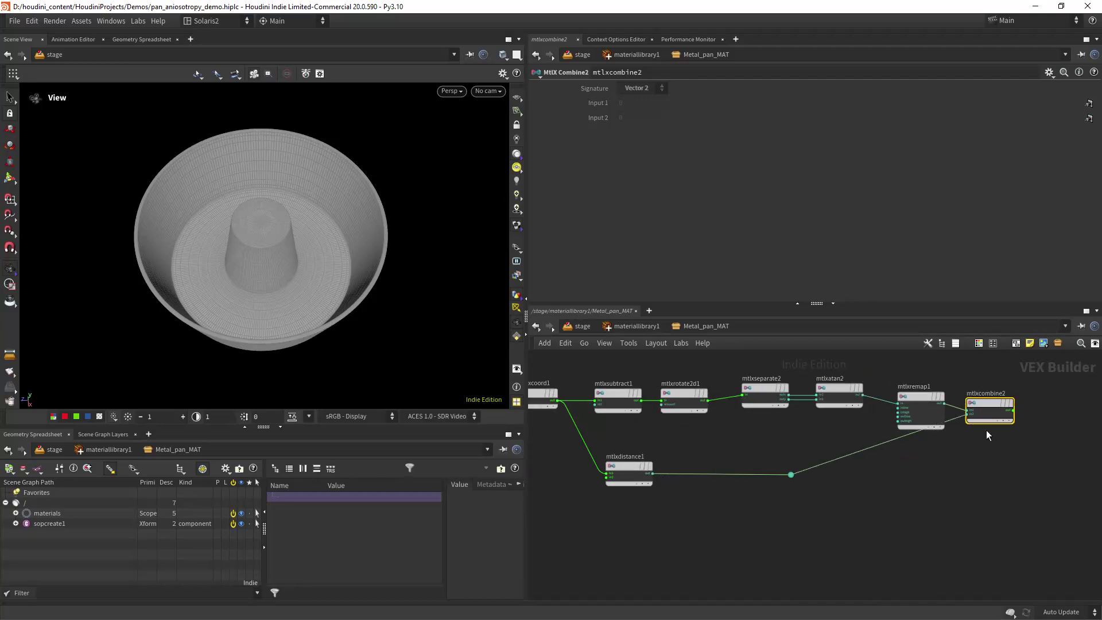
{"action": "left_click_drag", "start_coordinate": [921, 402], "coordinate": [911, 388]}
{"action": "left_click_drag", "start_coordinate": [791, 474], "coordinate": [964, 466]}
- Connect the Combine2 output to the unlit surface shader's emission_color input
{"action": "middle_click_drag", "start_coordinate": [1002, 471], "coordinate": [702, 504]}
{"action": "middle_click_drag", "start_coordinate": [758, 442], "coordinate": [709, 454]}
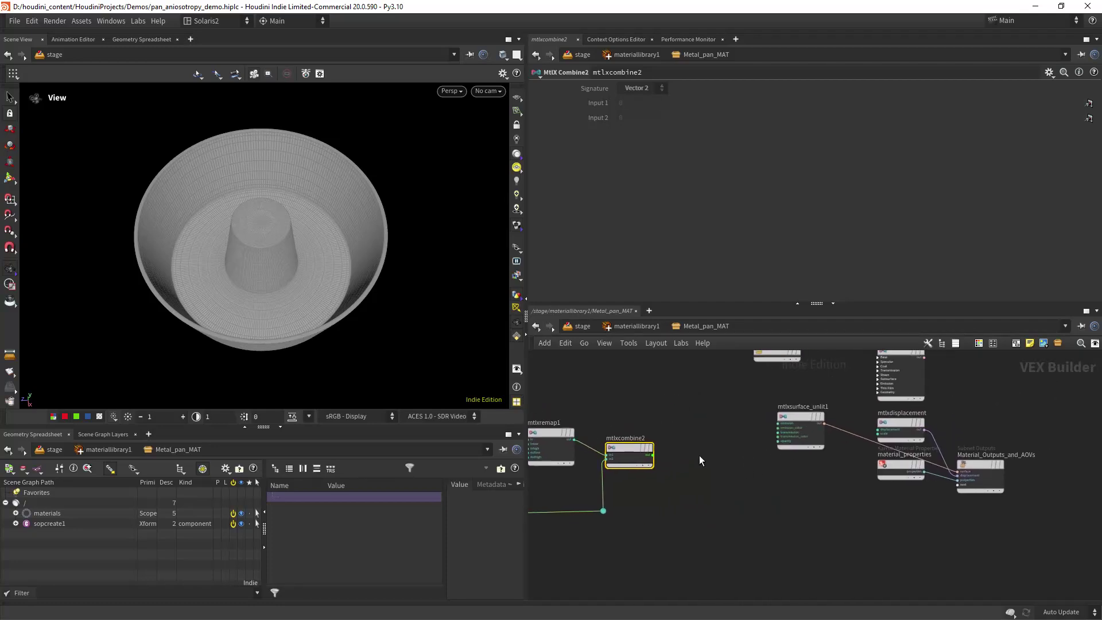
{"action": "scroll", "coordinate": [706, 453], "scroll_direction": "up", "scroll_amount": 3}
{"action": "left_click", "coordinate": [620, 465]}
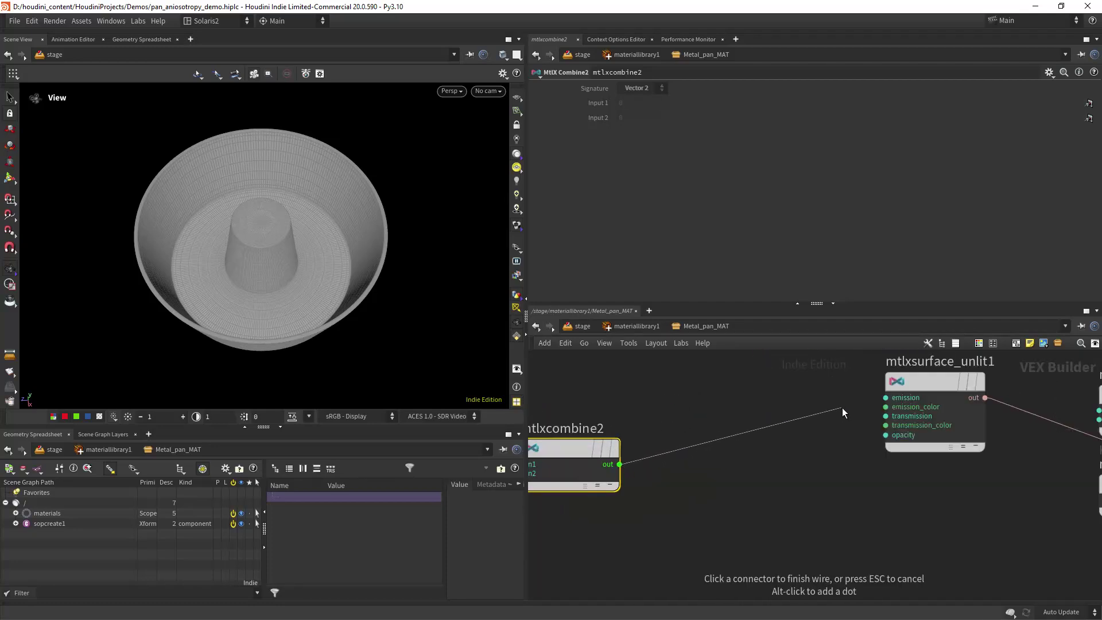
{"action": "left_click", "coordinate": [858, 409]}
- Render the viewport with Karma XPU and view the combined coordinates on the pan from a higher angle
{"action": "left_click", "coordinate": [453, 91]}
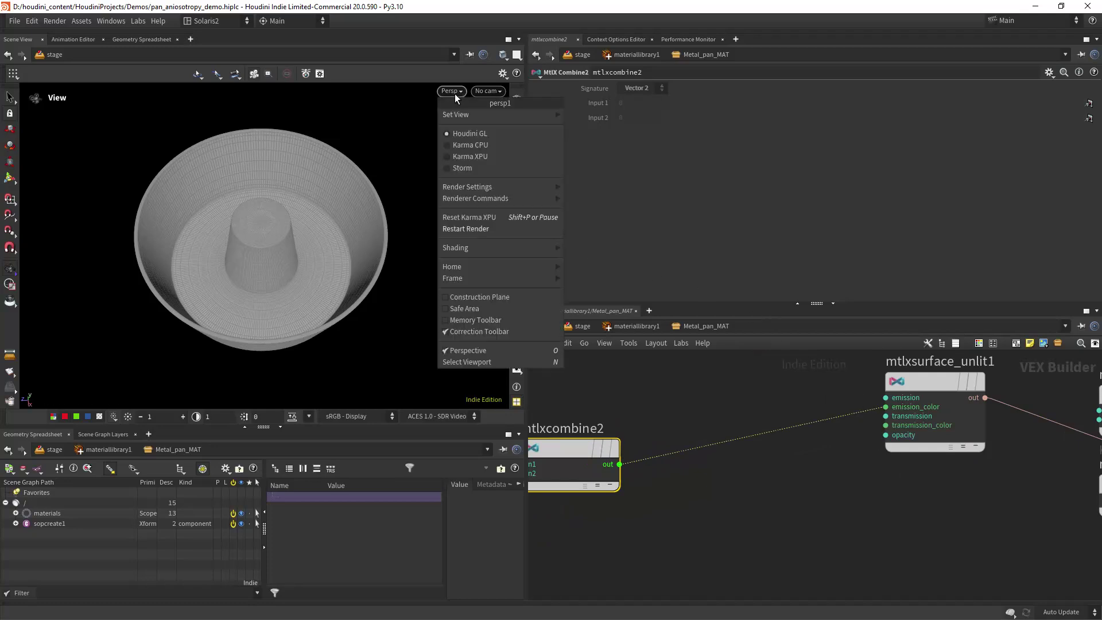
{"action": "left_click", "coordinate": [484, 157]}
{"action": "left_click_drag", "start_coordinate": [370, 225], "coordinate": [289, 268]}
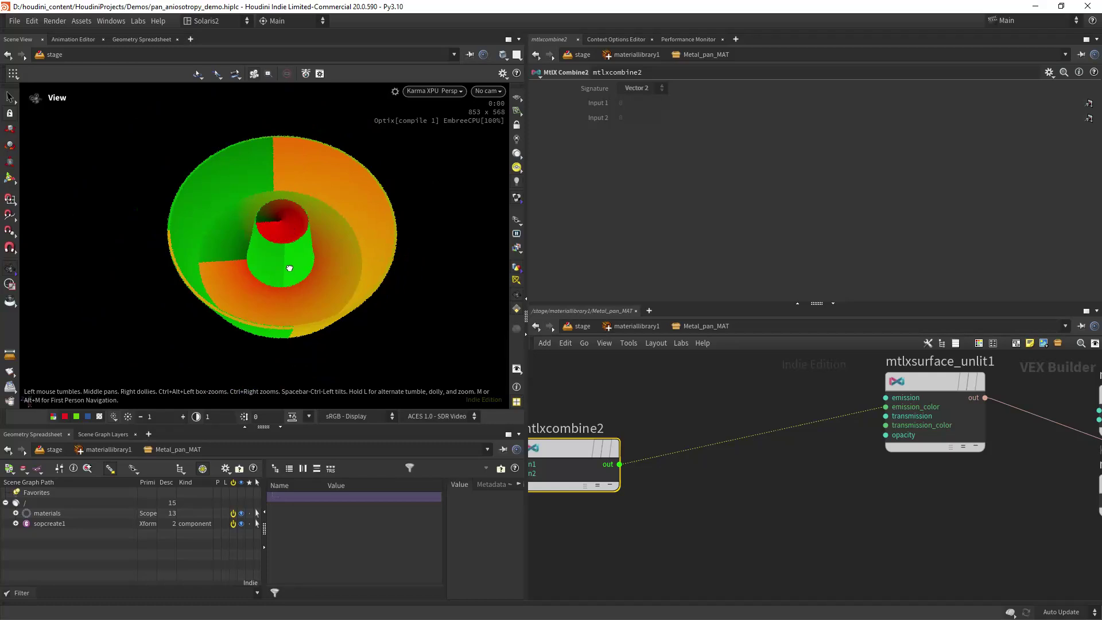
- Examine the combined polar coordinates on the pan from close above, ending with an overview of the whole pan
{"action": "mouse_move", "coordinate": [287, 226]}
{"action": "left_mouse_down"}
{"action": "mouse_move", "coordinate": [354, 200]}
{"action": "mouse_move", "coordinate": [342, 241]}
{"action": "mouse_move", "coordinate": [314, 197]}
{"action": "mouse_move", "coordinate": [264, 216]}
{"action": "mouse_move", "coordinate": [236, 276]}
{"action": "mouse_move", "coordinate": [281, 216]}
{"action": "left_mouse_up"}
{"action": "right_click_drag", "start_coordinate": [281, 217], "coordinate": [312, 207]}
{"action": "left_click_drag", "start_coordinate": [312, 207], "coordinate": [220, 139]}
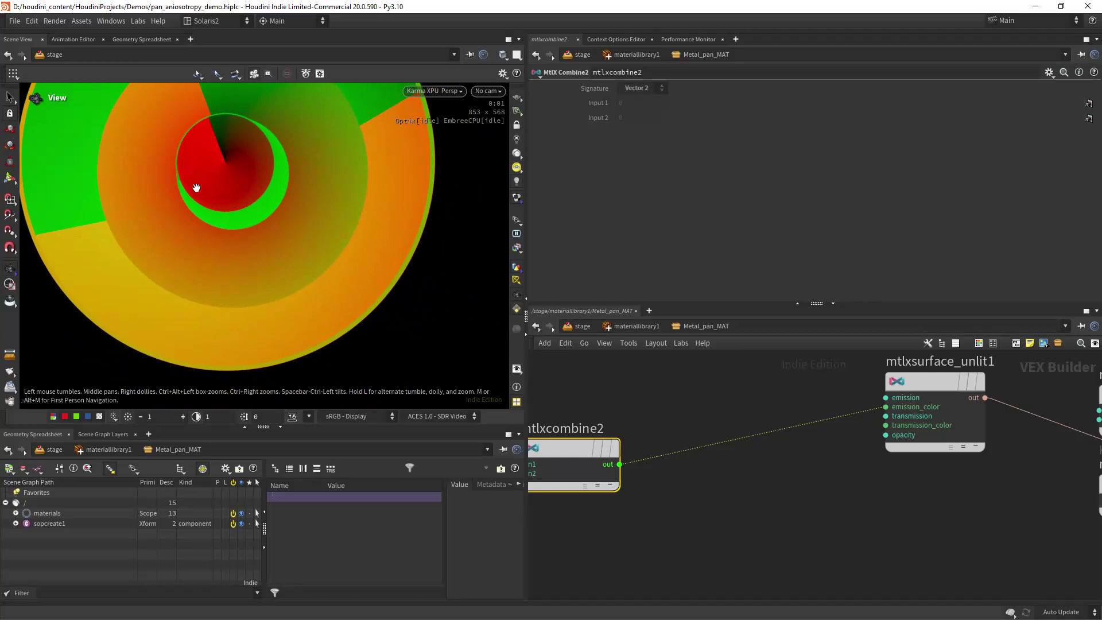
{"action": "scroll", "coordinate": [277, 192], "scroll_direction": "down", "scroll_amount": 4}
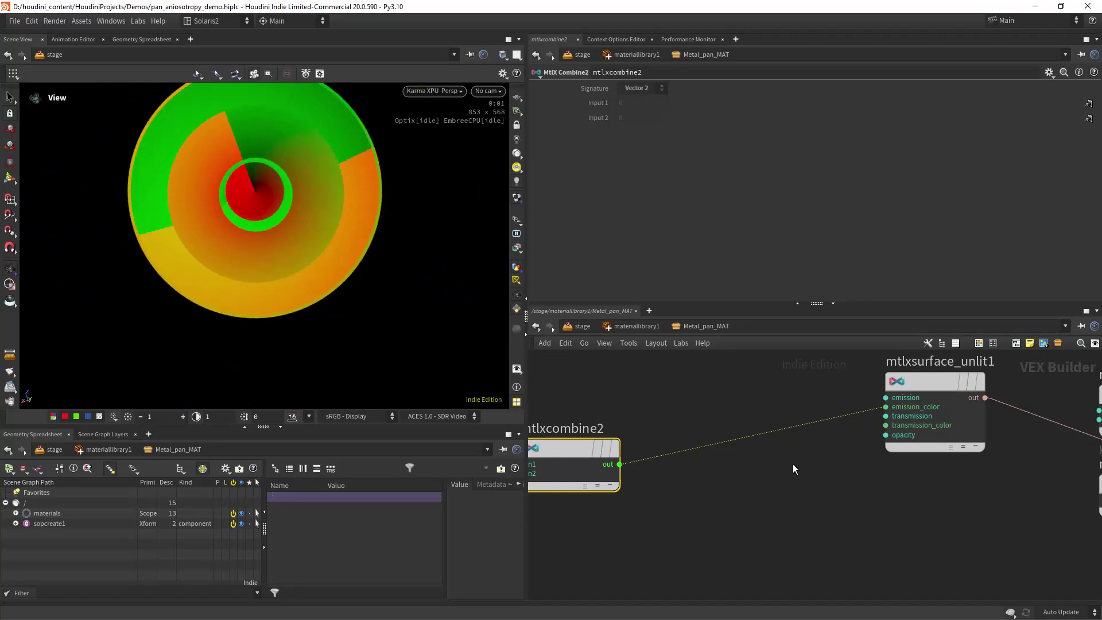
- Connect the Remap output directly to the unlit shader's emission_color and view the angle gradient on the pan up close
{"action": "scroll", "coordinate": [754, 367], "scroll_direction": "down", "scroll_amount": 5}
{"action": "middle_click_drag", "start_coordinate": [697, 361], "coordinate": [739, 382]}
{"action": "scroll", "coordinate": [706, 382], "scroll_direction": "up", "scroll_amount": 3}
{"action": "scroll", "coordinate": [740, 381], "scroll_direction": "up", "scroll_amount": 2}
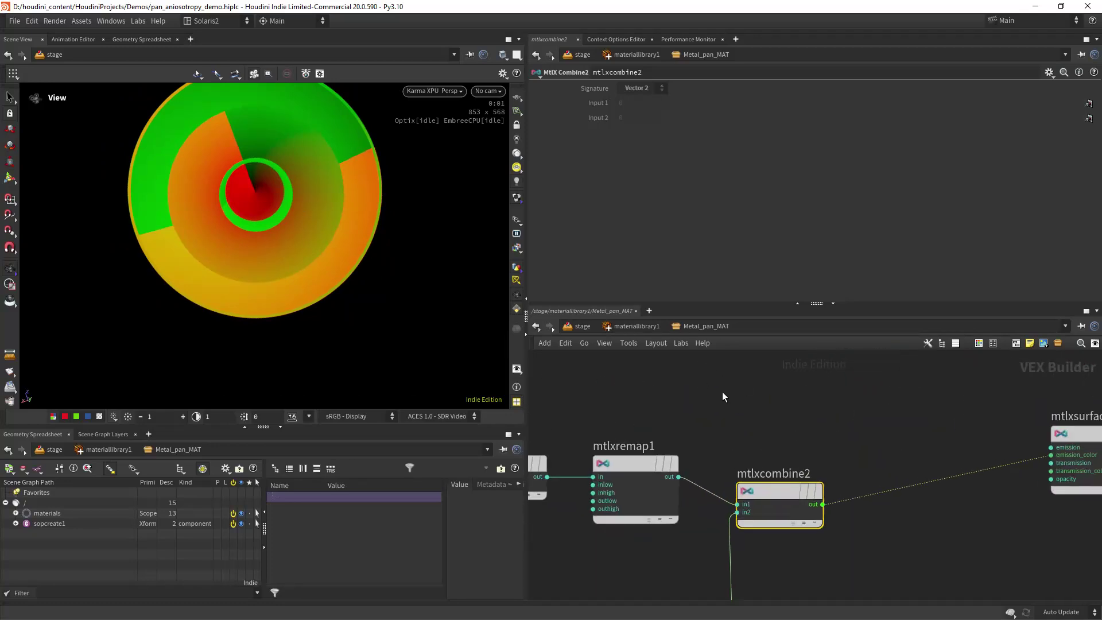
{"action": "left_click", "coordinate": [685, 462]}
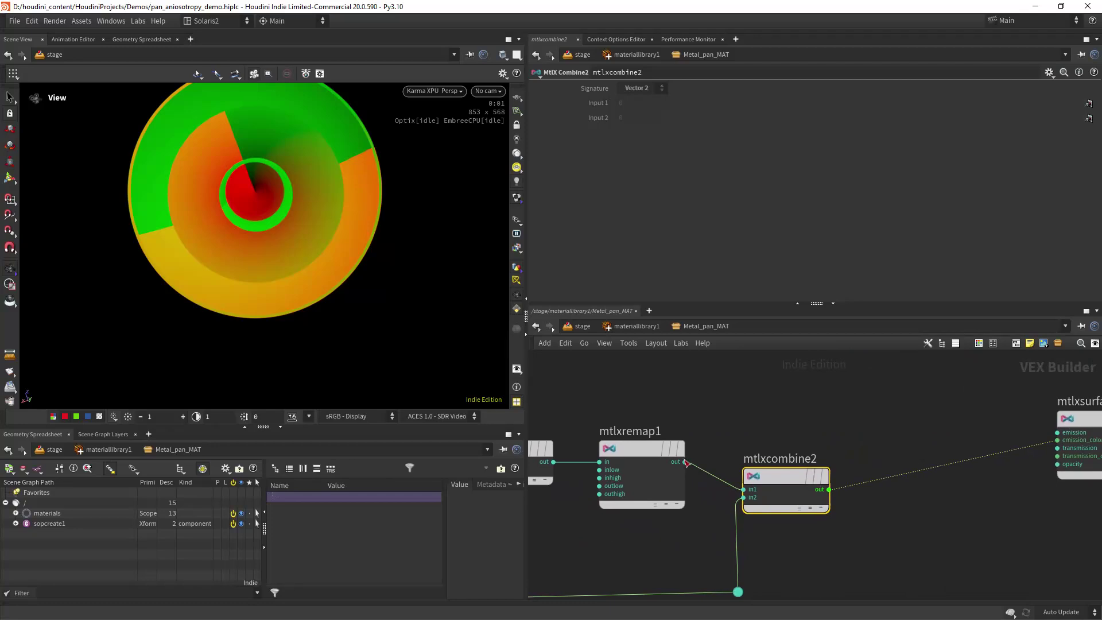
{"action": "scroll", "coordinate": [820, 396], "scroll_direction": "down", "scroll_amount": 3}
{"action": "scroll", "coordinate": [746, 408], "scroll_direction": "up", "scroll_amount": 3}
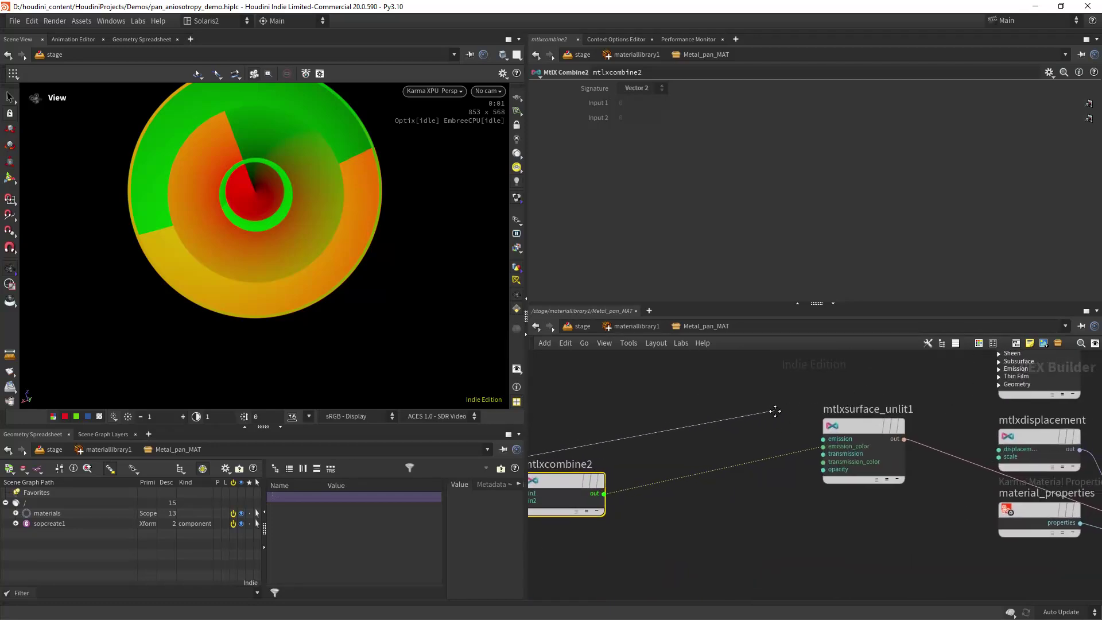
{"action": "left_click", "coordinate": [783, 451]}
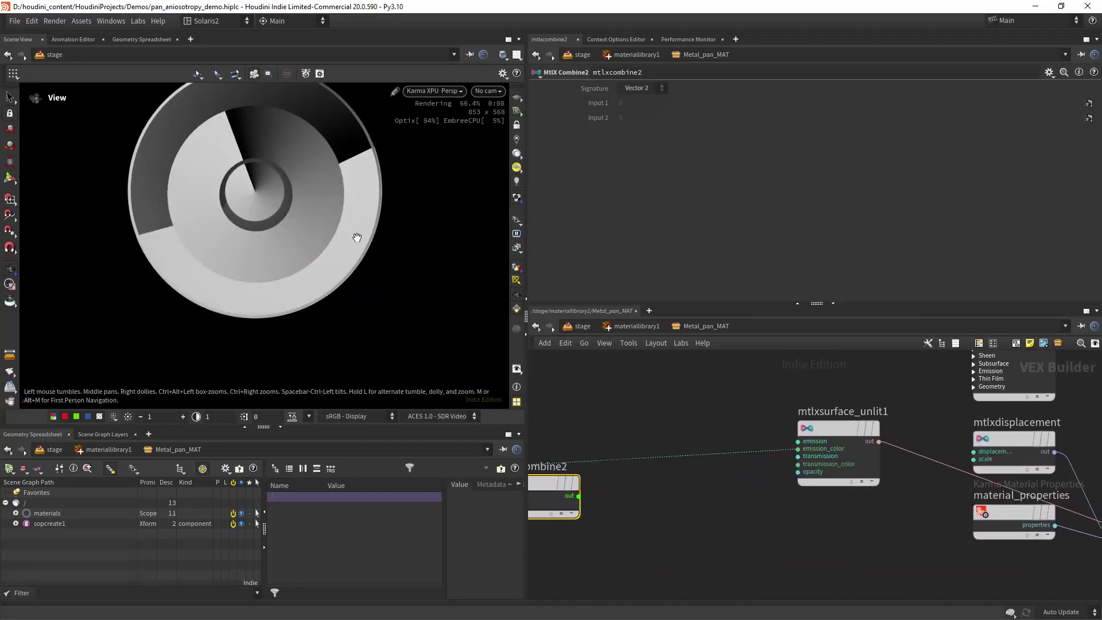
{"action": "right_click_drag", "start_coordinate": [356, 237], "coordinate": [318, 182]}
{"action": "left_click_drag", "start_coordinate": [318, 182], "coordinate": [419, 293]}
- Reconnect the Combine2 output to the unlit surface shader's emission_color input
{"action": "middle_click_drag", "start_coordinate": [619, 474], "coordinate": [666, 427]}
{"action": "left_click", "coordinate": [625, 449]}
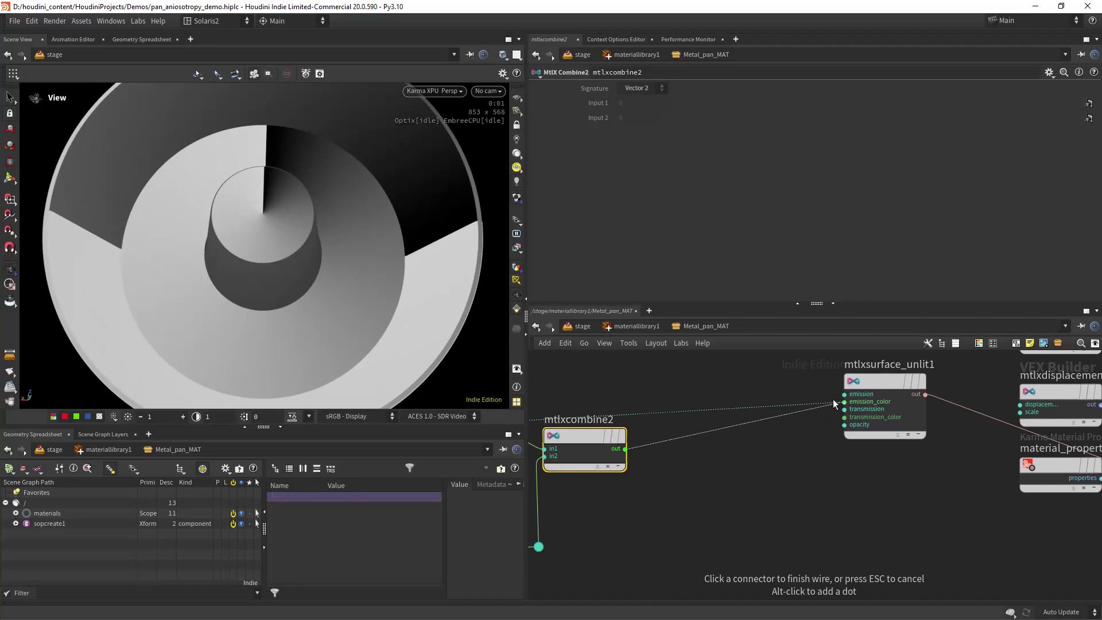
{"action": "left_click", "coordinate": [829, 402]}
{"action": "left_click_drag", "start_coordinate": [829, 397], "coordinate": [844, 402]}
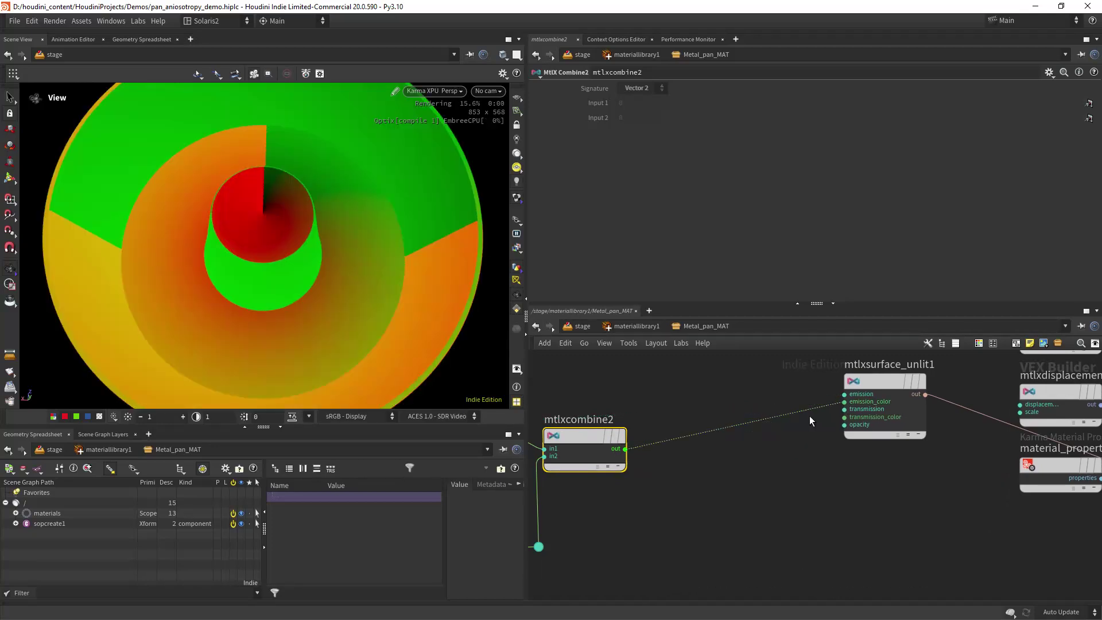
- View the whole pan and cut the wire between Combine2 and the unlit shader's emission_color
{"action": "mouse_move", "coordinate": [277, 257]}
{"action": "right_mouse_down"}
{"action": "mouse_move", "coordinate": [295, 281]}
{"action": "mouse_move", "coordinate": [265, 270]}
{"action": "mouse_move", "coordinate": [283, 265]}
{"action": "right_mouse_up"}
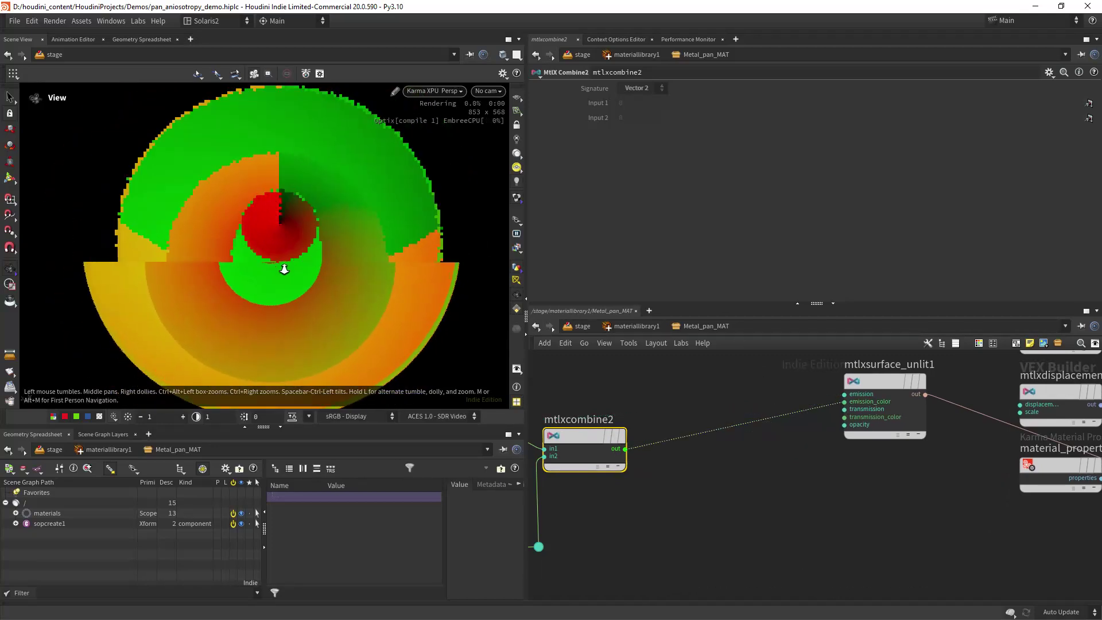
{"action": "key", "text": "y"}
{"action": "mouse_move", "coordinate": [751, 397]}
{"action": "left_mouse_down"}
{"action": "mouse_move", "coordinate": [761, 459]}
{"action": "mouse_move", "coordinate": [759, 446]}
{"action": "left_mouse_up"}
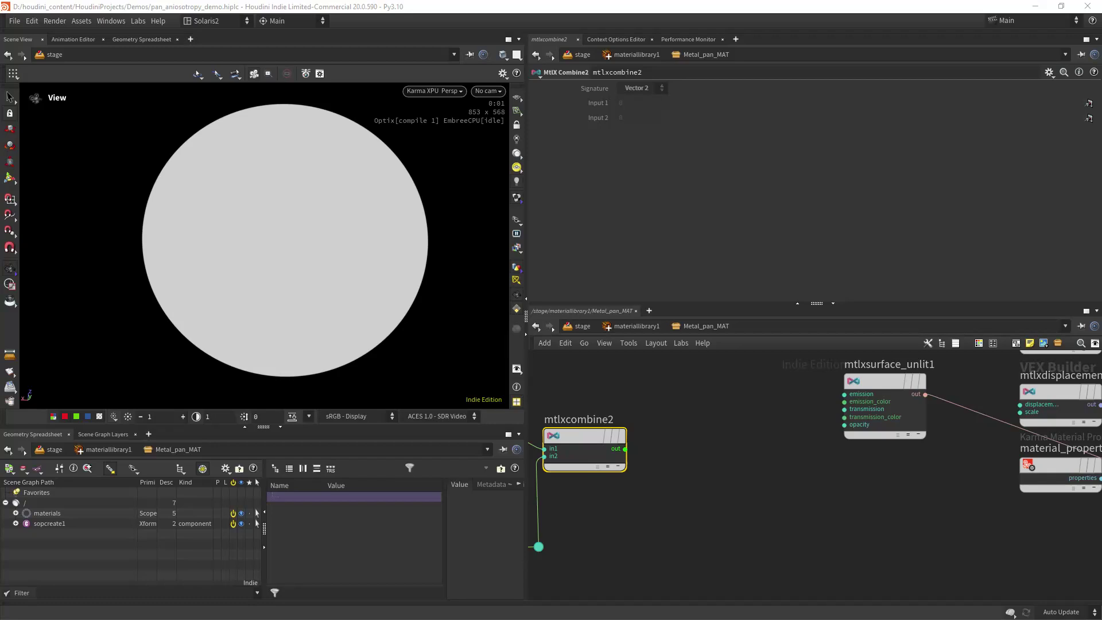
- Add an MtlX Geometry Property Value node below Combine2 and set its Geomprop to sides
{"action": "scroll", "coordinate": [721, 475], "scroll_direction": "down", "scroll_amount": 3}
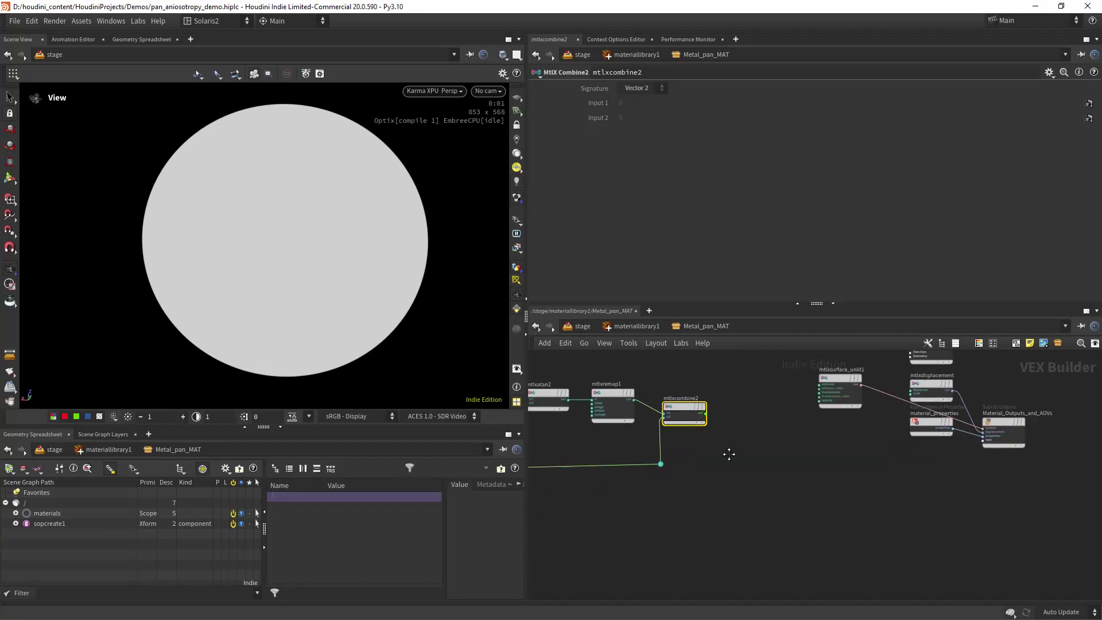
{"action": "key", "text": "Tab"}
{"action": "type", "text": "geo"}
{"action": "key", "text": "Down"}
{"action": "key", "text": "Return"}
{"action": "left_click", "coordinate": [670, 493]}
{"action": "left_click", "coordinate": [634, 104]}
{"action": "key", "text": "Return"}
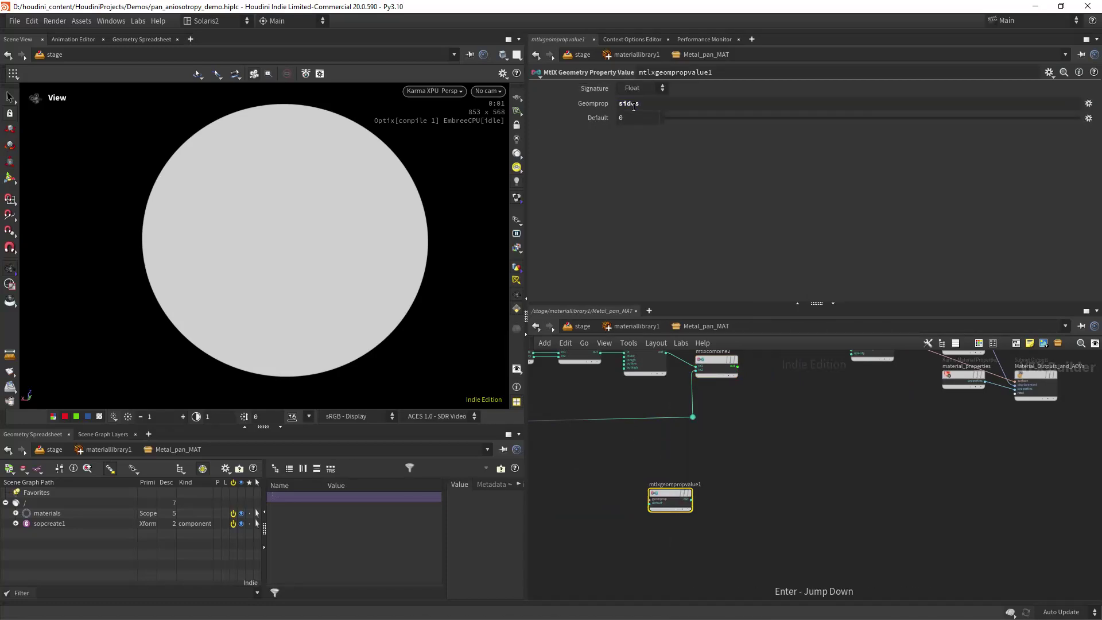
- Connect the Geometry Property Value output to the unlit shader's emission_color and view the sides mask on the pan
{"action": "middle_click_drag", "start_coordinate": [718, 455], "coordinate": [677, 453]}
{"action": "scroll", "coordinate": [673, 456], "scroll_direction": "up", "scroll_amount": 4}
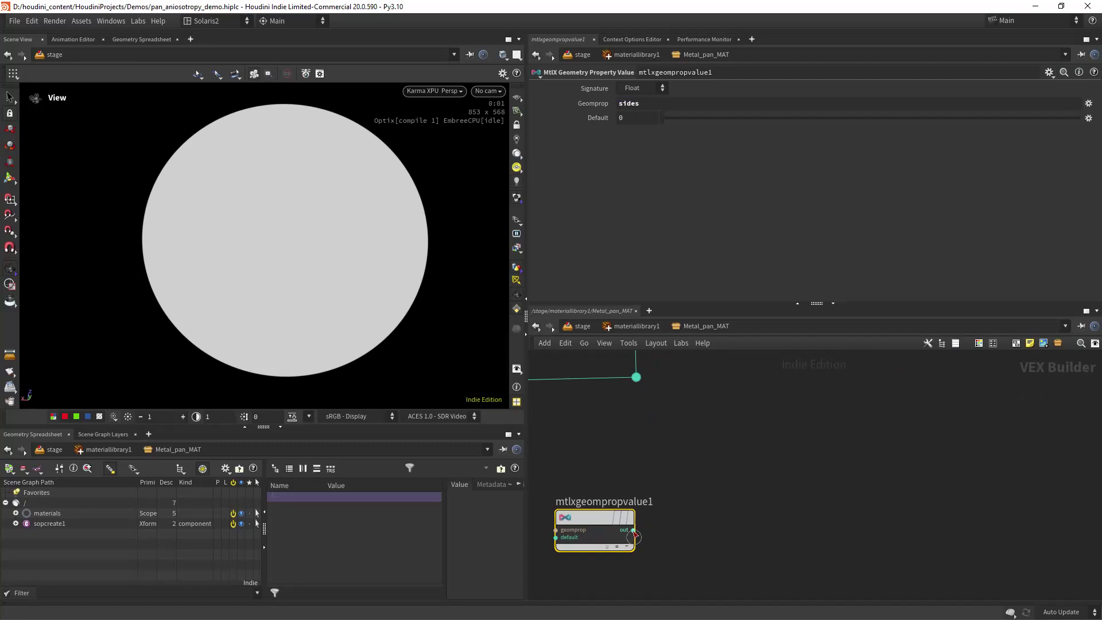
{"action": "left_click", "coordinate": [633, 531]}
{"action": "scroll", "coordinate": [787, 419], "scroll_direction": "down", "scroll_amount": 4}
{"action": "middle_click_drag", "start_coordinate": [912, 362], "coordinate": [735, 462]}
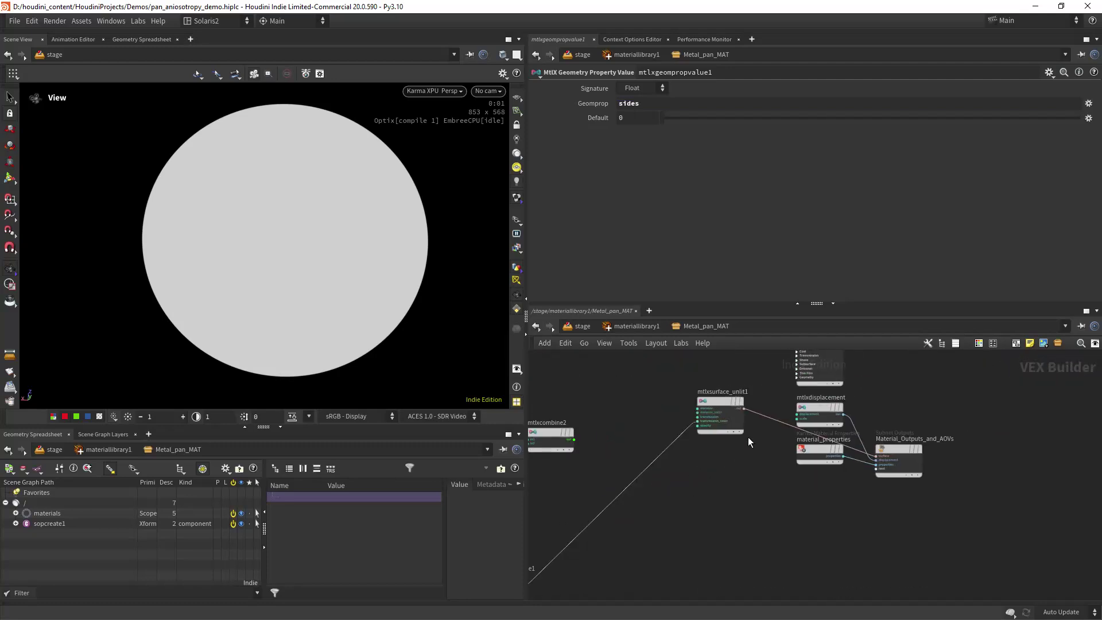
{"action": "left_click", "coordinate": [698, 417]}
{"action": "mouse_move", "coordinate": [356, 274]}
{"action": "left_mouse_down"}
{"action": "mouse_move", "coordinate": [362, 287]}
{"action": "mouse_move", "coordinate": [376, 274]}
{"action": "left_mouse_up"}
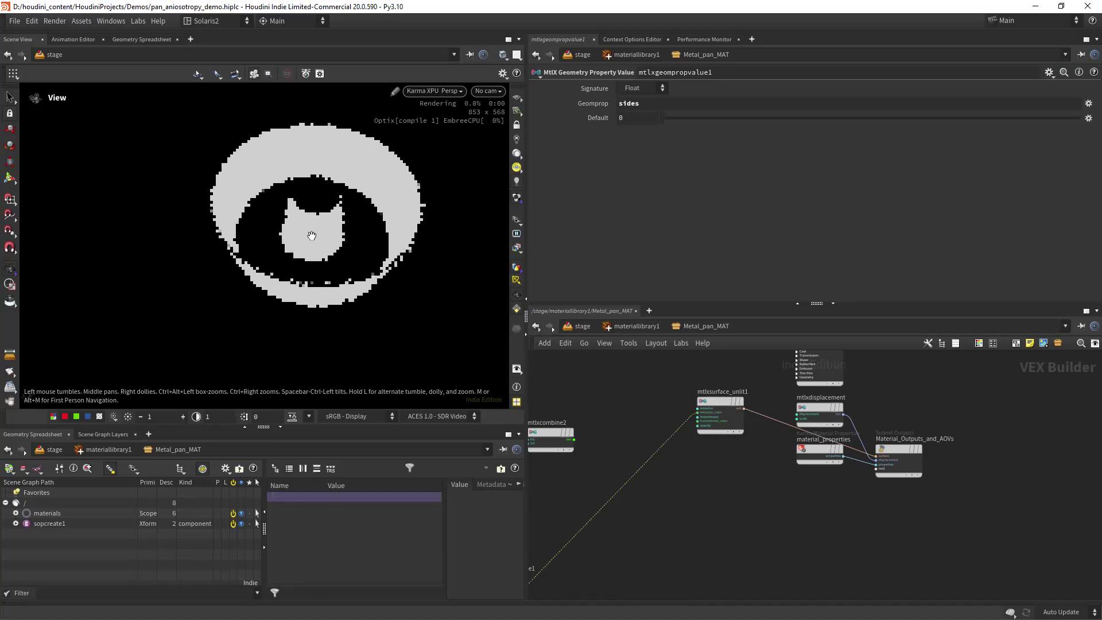
- Switch the viewport from Karma XPU back to the standard shaded display
{"action": "left_click_drag", "start_coordinate": [440, 96], "coordinate": [420, 167]}
{"action": "left_click", "coordinate": [436, 96]}
{"action": "left_click", "coordinate": [442, 125]}
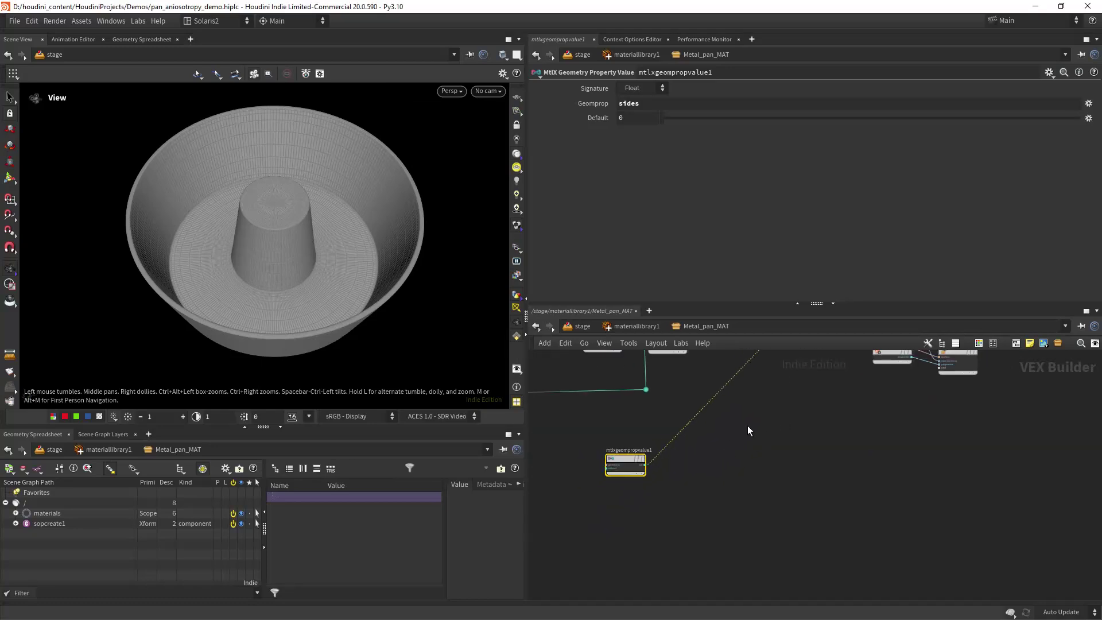
- Add an MtlX Mix node after the Geometry Property Value node and connect that node's output to the mix input
{"action": "key", "text": "Tab"}
{"action": "type", "text": "mix"}
{"action": "key", "text": "Return"}
{"action": "left_click", "coordinate": [711, 485]}
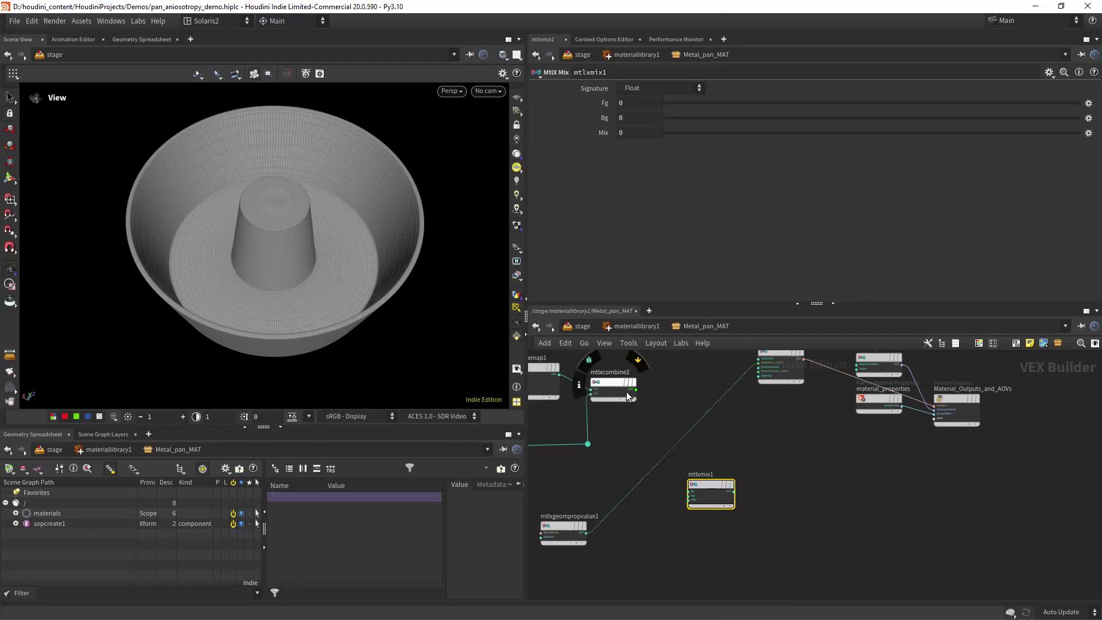
{"action": "scroll", "coordinate": [712, 439], "scroll_direction": "up", "scroll_amount": 3}
{"action": "middle_click_drag", "start_coordinate": [634, 515], "coordinate": [694, 419]}
{"action": "scroll", "coordinate": [629, 466], "scroll_direction": "up", "scroll_amount": 1}
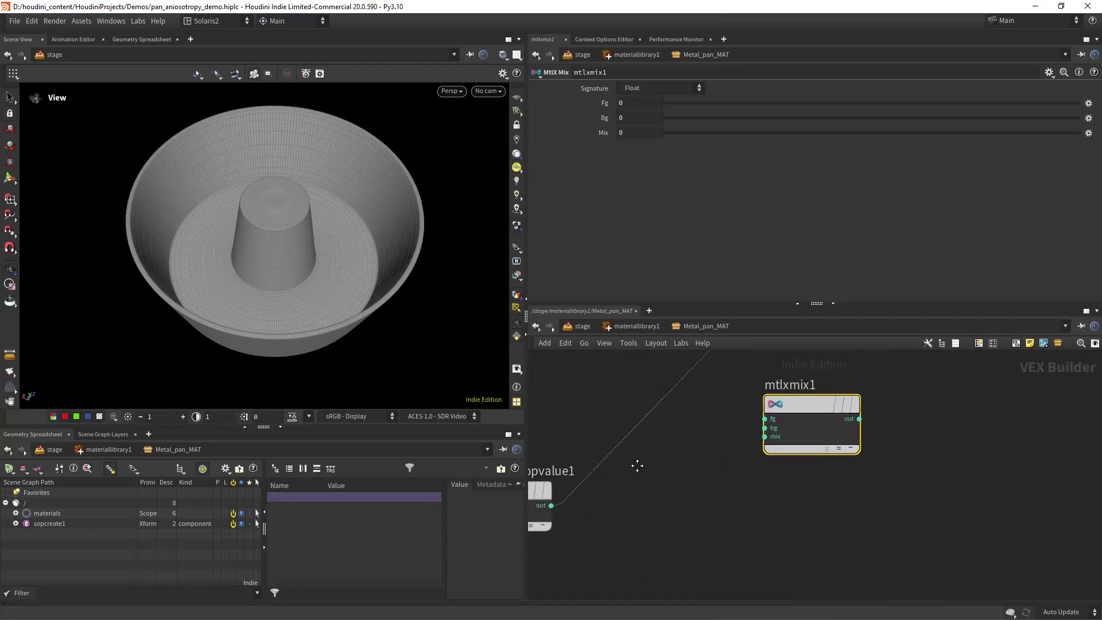
{"action": "middle_click_drag", "start_coordinate": [629, 469], "coordinate": [671, 436]}
{"action": "left_click", "coordinate": [589, 475]}
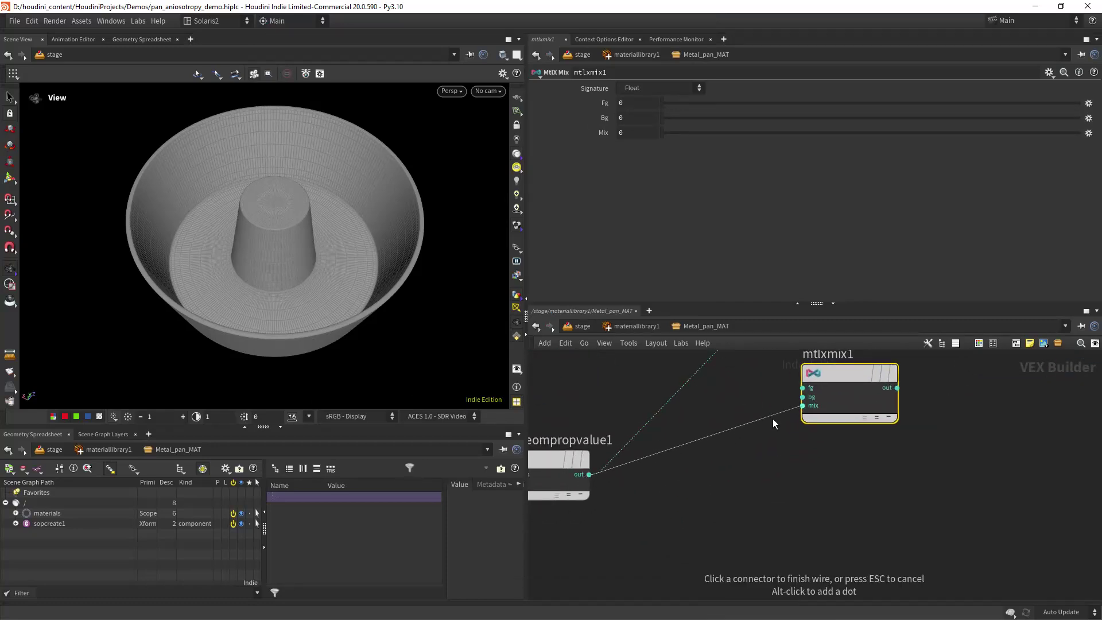
{"action": "left_click", "coordinate": [803, 405]}
- Connect the Remap output to the Mix node's bg input
{"action": "scroll", "coordinate": [751, 413], "scroll_direction": "down", "scroll_amount": 4}
{"action": "middle_click_drag", "start_coordinate": [762, 396], "coordinate": [722, 468]}
{"action": "scroll", "coordinate": [633, 434], "scroll_direction": "up", "scroll_amount": 1}
{"action": "middle_click_drag", "start_coordinate": [546, 447], "coordinate": [687, 434]}
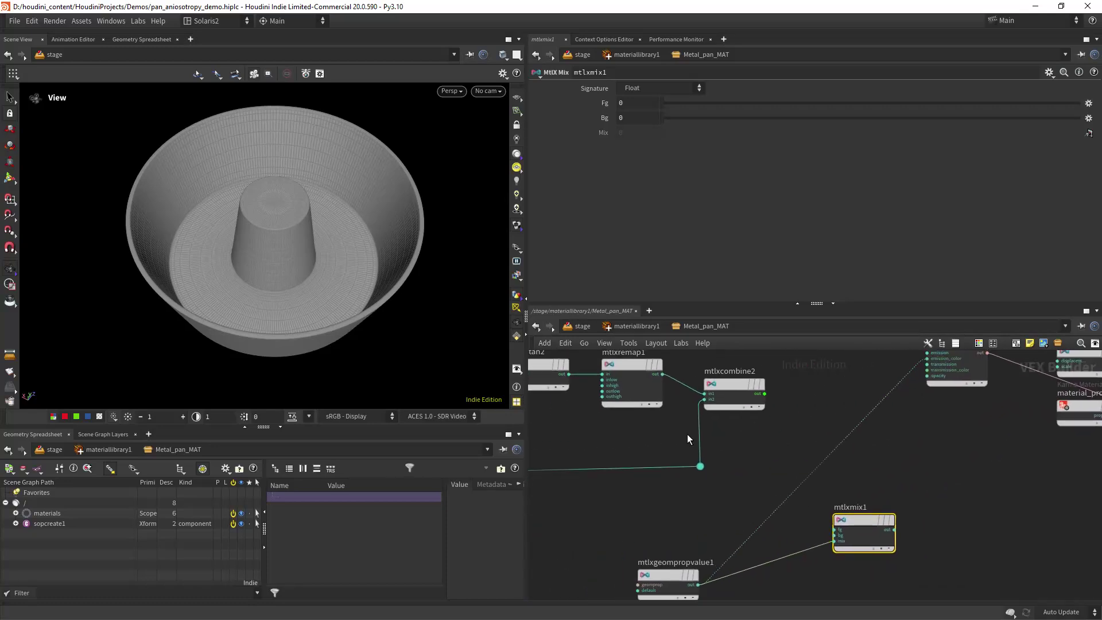
{"action": "middle_click_drag", "start_coordinate": [676, 386], "coordinate": [655, 416]}
{"action": "left_click", "coordinate": [640, 404]}
{"action": "middle_click_drag", "start_coordinate": [747, 511], "coordinate": [697, 433]}
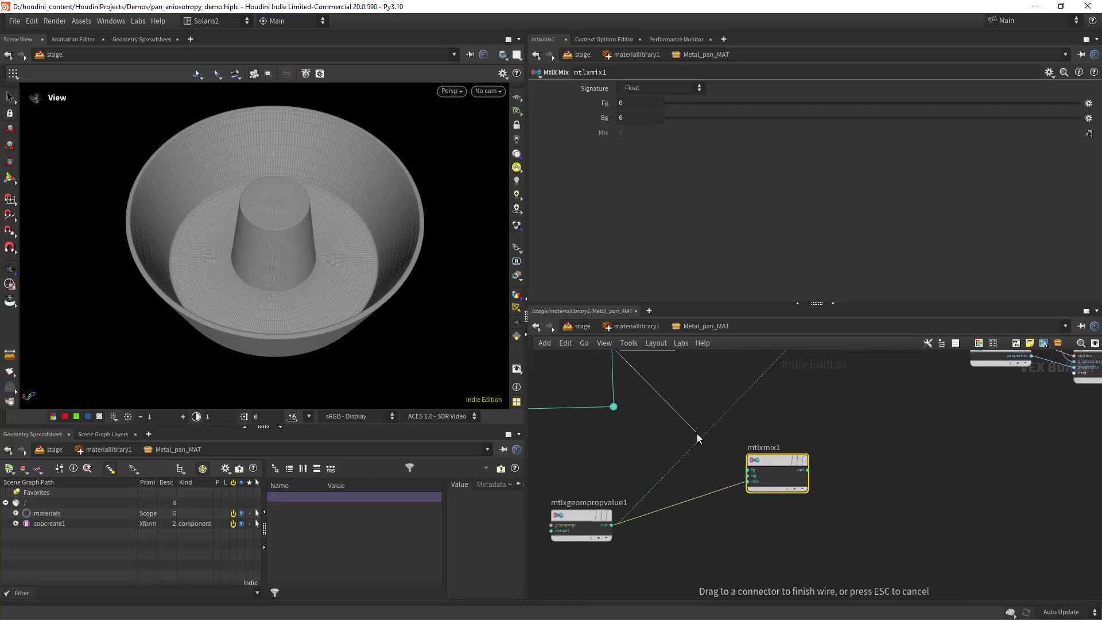
{"action": "left_click", "coordinate": [728, 474]}
- Connect the Mix output to the unlit surface shader's emission_color input
{"action": "middle_click_drag", "start_coordinate": [810, 438], "coordinate": [712, 452]}
{"action": "scroll", "coordinate": [770, 435], "scroll_direction": "down", "scroll_amount": 3}
{"action": "scroll", "coordinate": [711, 452], "scroll_direction": "up", "scroll_amount": 4}
{"action": "left_click", "coordinate": [706, 529]}
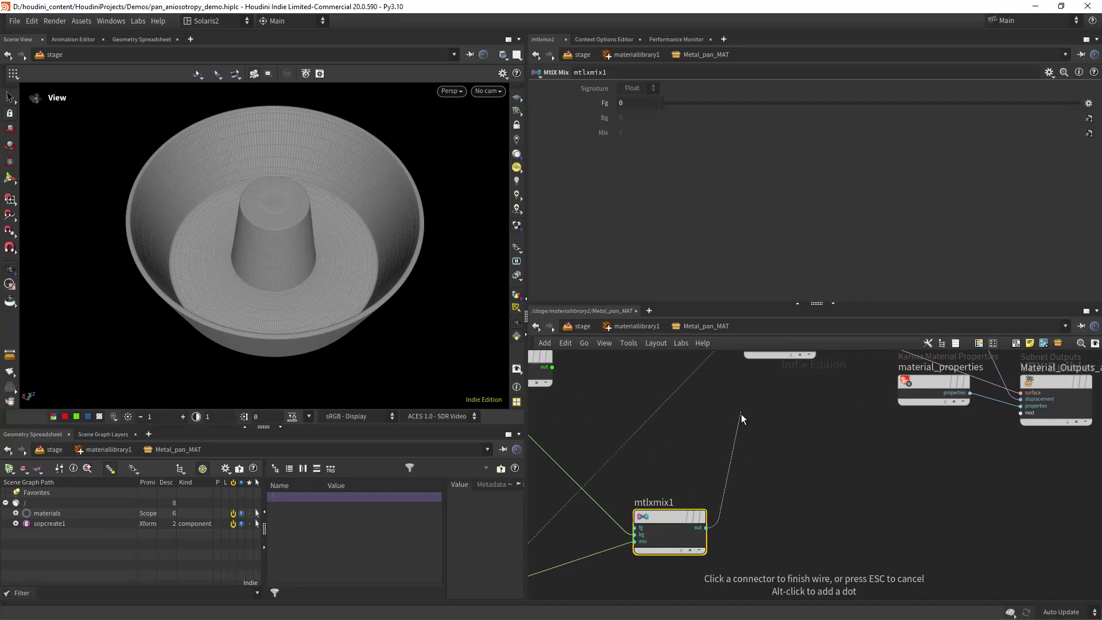
{"action": "middle_click_drag", "start_coordinate": [729, 360], "coordinate": [707, 481]}
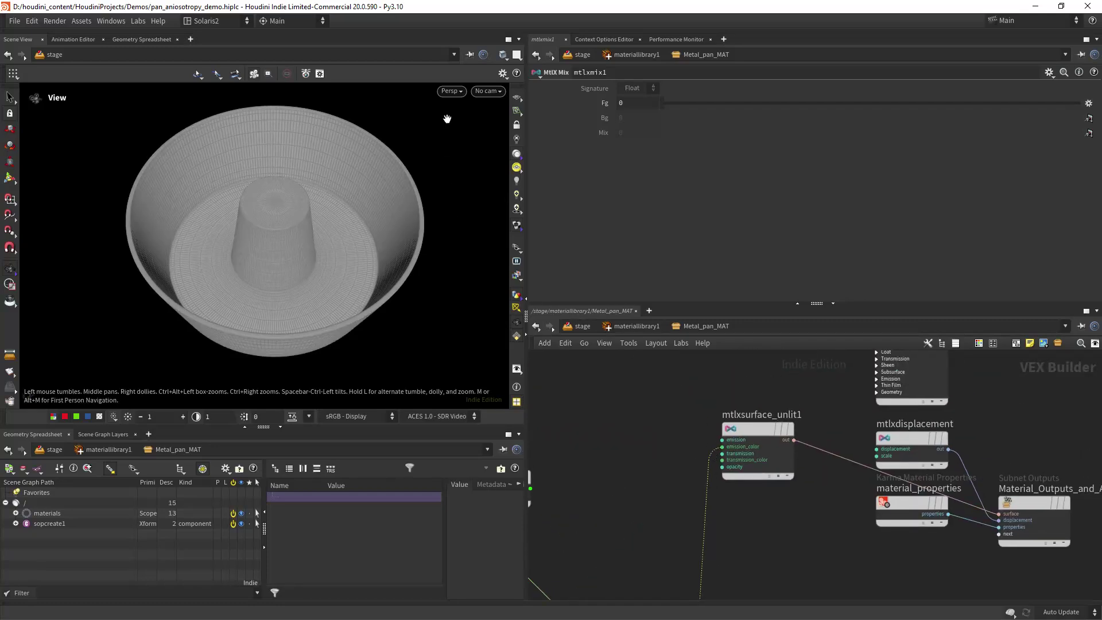
- Render the viewport with Karma XPU and view the masked angle gradient on the whole pan
{"action": "left_click", "coordinate": [452, 92]}
{"action": "left_click", "coordinate": [484, 158]}
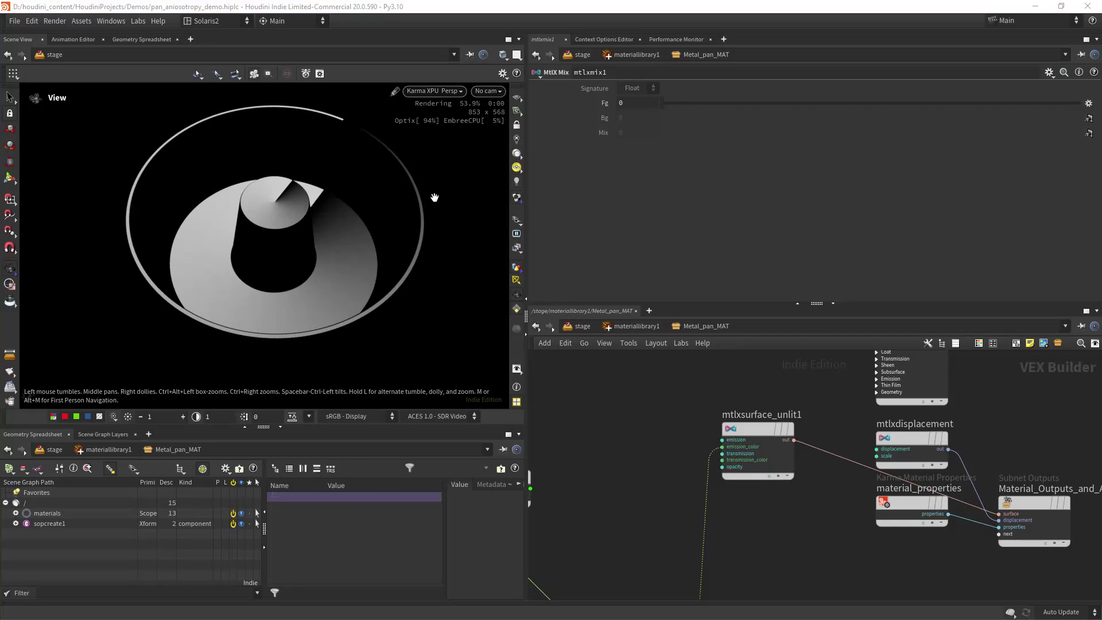
{"action": "right_click_drag", "start_coordinate": [371, 229], "coordinate": [332, 236]}
- Set the Mix node's Fg value to .23
{"action": "middle_click_drag", "start_coordinate": [630, 551], "coordinate": [654, 400]}
{"action": "left_click", "coordinate": [630, 105]}
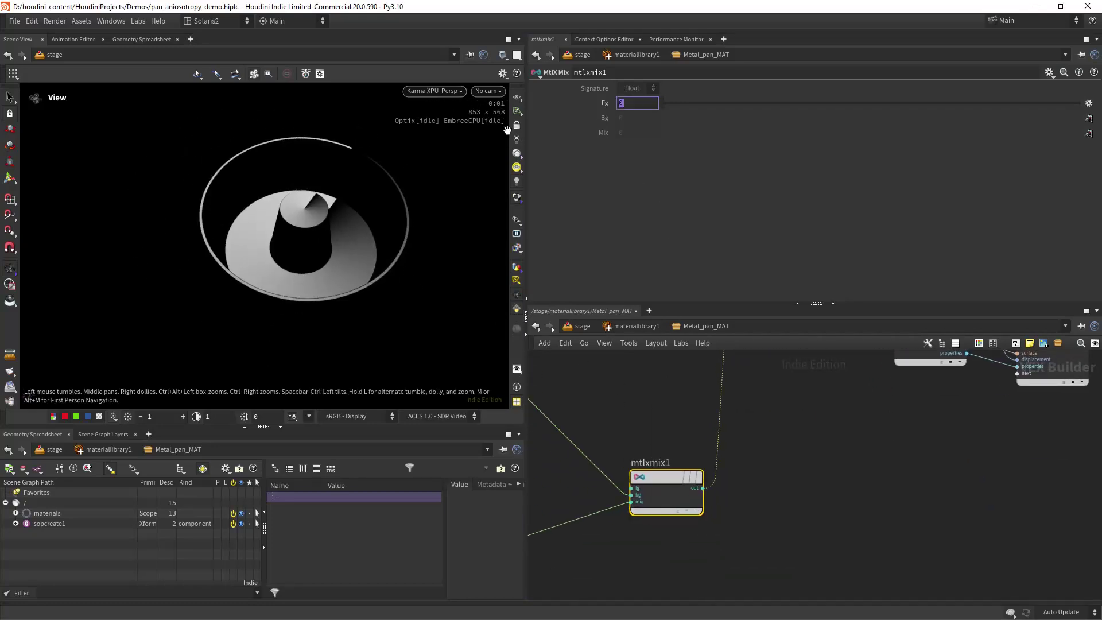
{"action": "key", "text": "Return"}
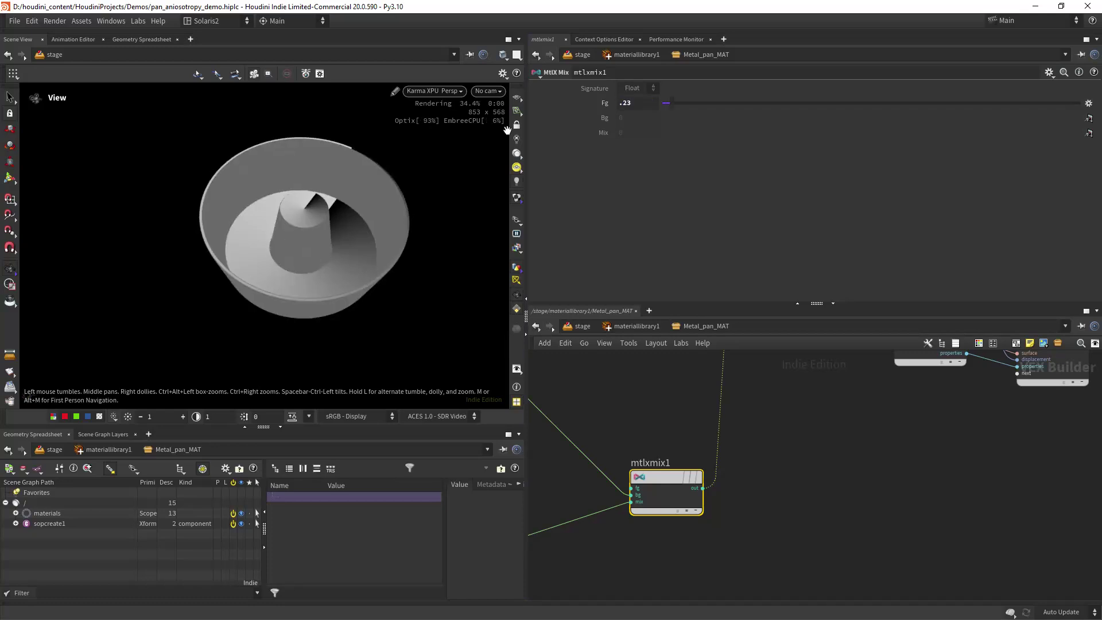
- Examine the mixed values on the pan from closer and higher angles, and return the viewport to the standard shaded display
{"action": "right_click_drag", "start_coordinate": [328, 258], "coordinate": [384, 222]}
{"action": "middle_click_drag", "start_coordinate": [323, 199], "coordinate": [304, 221]}
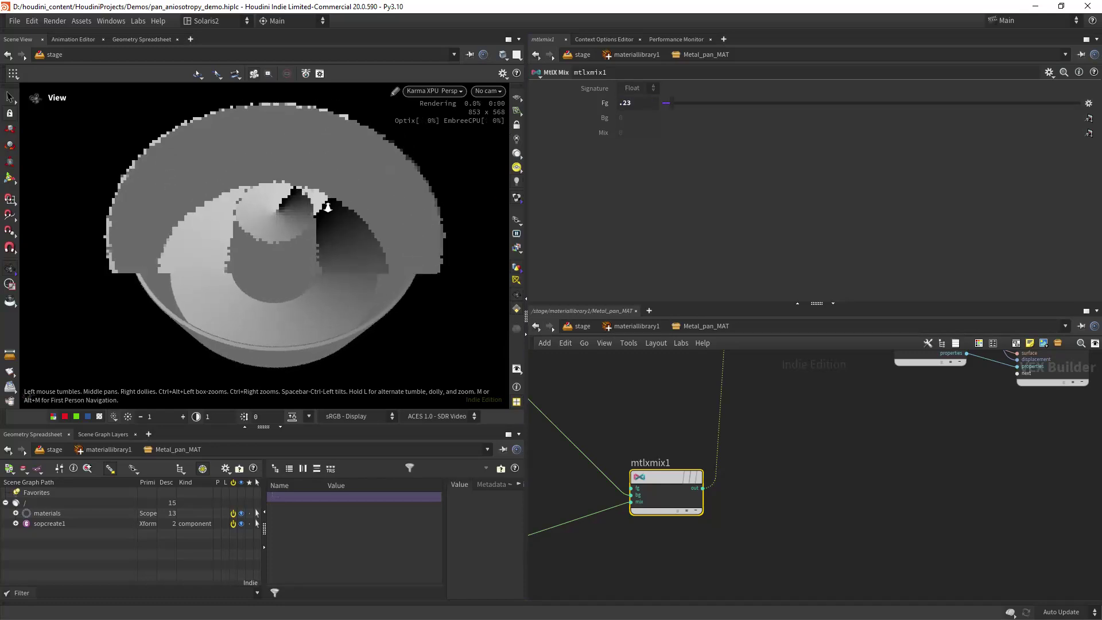
{"action": "right_click_drag", "start_coordinate": [305, 221], "coordinate": [354, 186]}
{"action": "left_click_drag", "start_coordinate": [355, 186], "coordinate": [331, 219]}
{"action": "right_click_drag", "start_coordinate": [331, 219], "coordinate": [357, 233]}
{"action": "middle_click_drag", "start_coordinate": [357, 233], "coordinate": [333, 211]}
{"action": "right_click_drag", "start_coordinate": [332, 210], "coordinate": [413, 143]}
{"action": "left_click", "coordinate": [435, 93]}
{"action": "left_click", "coordinate": [447, 135]}
- Connect the standard surface shader's output to the surface input of Material_Outputs_and_AOVs
{"action": "scroll", "coordinate": [770, 391], "scroll_direction": "down", "scroll_amount": 3}
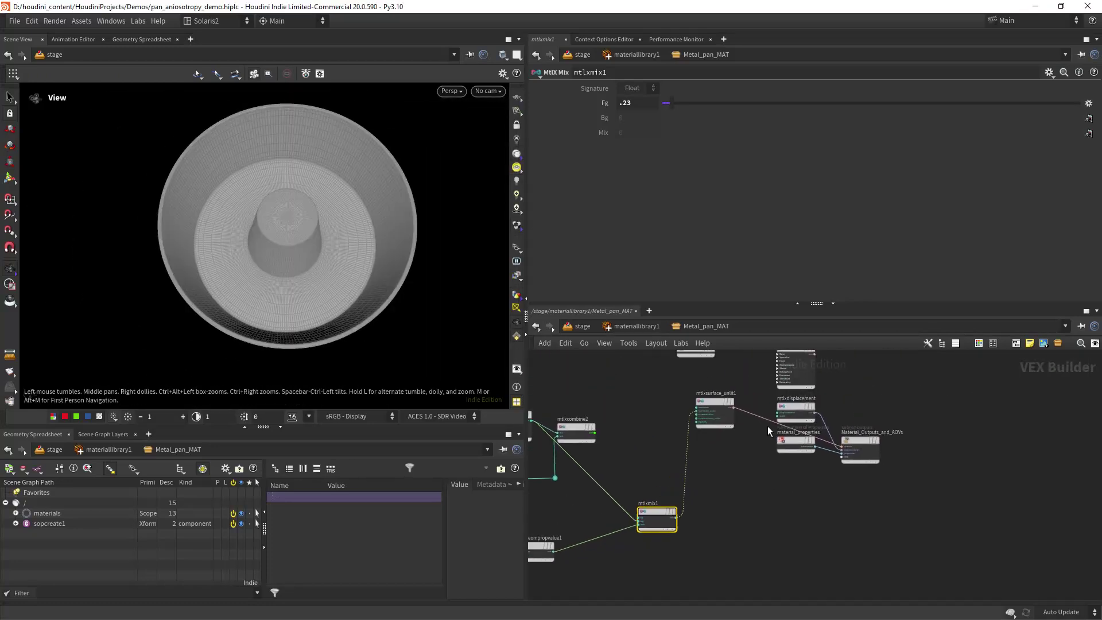
{"action": "scroll", "coordinate": [803, 413], "scroll_direction": "up", "scroll_amount": 4}
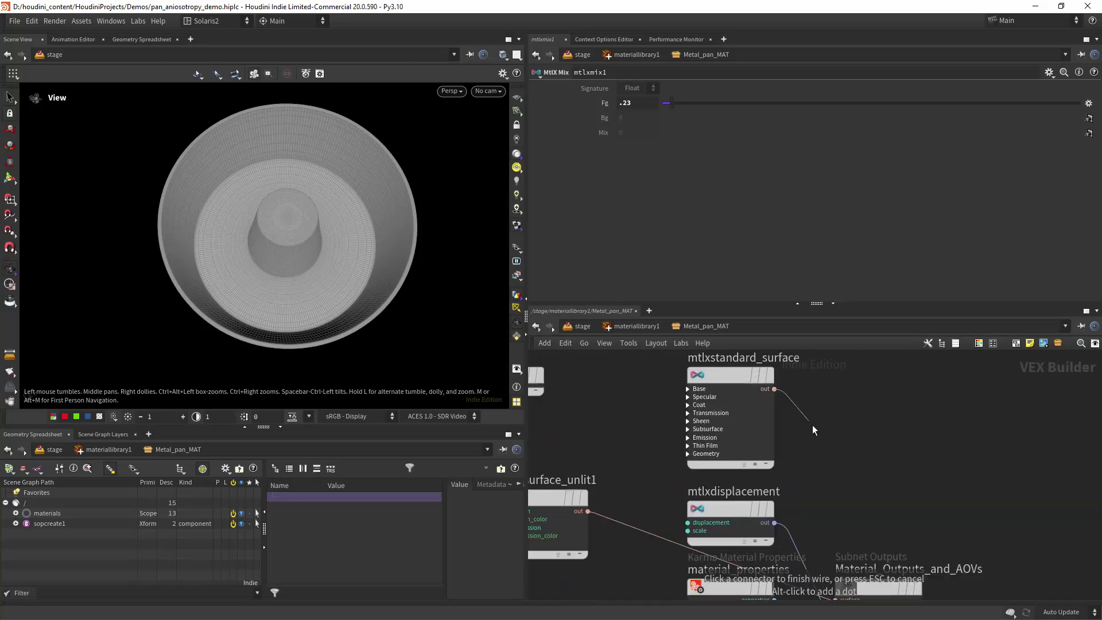
{"action": "scroll", "coordinate": [801, 402], "scroll_direction": "up", "scroll_amount": 2}
{"action": "left_click", "coordinate": [802, 491]}
{"action": "scroll", "coordinate": [750, 453], "scroll_direction": "down", "scroll_amount": 2}
{"action": "scroll", "coordinate": [612, 432], "scroll_direction": "down", "scroll_amount": 2}
- Connect the Mix output to the standard surface shader's Specular Rotation input
{"action": "right_click_drag", "start_coordinate": [613, 432], "coordinate": [635, 516]}
{"action": "middle_click_drag", "start_coordinate": [635, 517], "coordinate": [654, 459]}
{"action": "right_click_drag", "start_coordinate": [655, 459], "coordinate": [694, 421]}
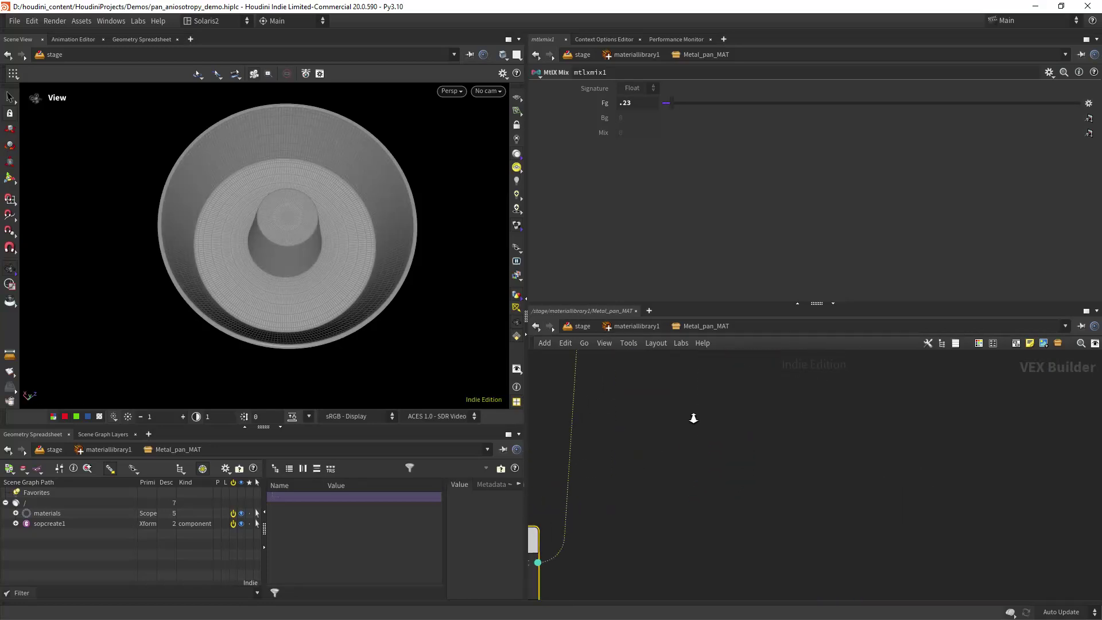
{"action": "left_click", "coordinate": [537, 563]}
{"action": "scroll", "coordinate": [718, 392], "scroll_direction": "down", "scroll_amount": 3}
{"action": "scroll", "coordinate": [639, 466], "scroll_direction": "up", "scroll_amount": 3}
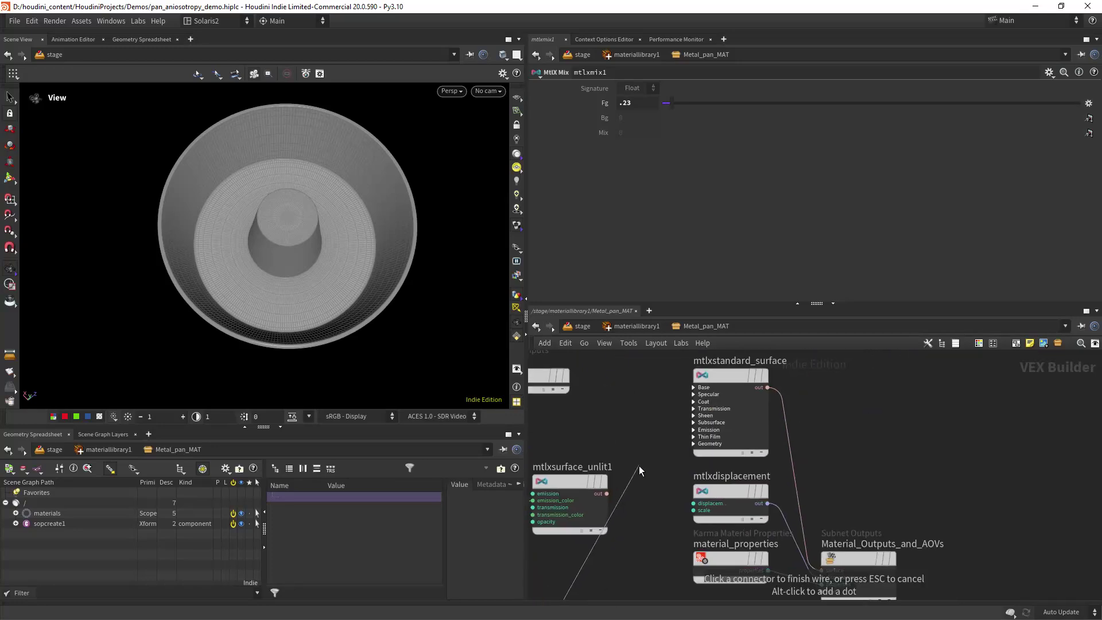
{"action": "left_click", "coordinate": [679, 396]}
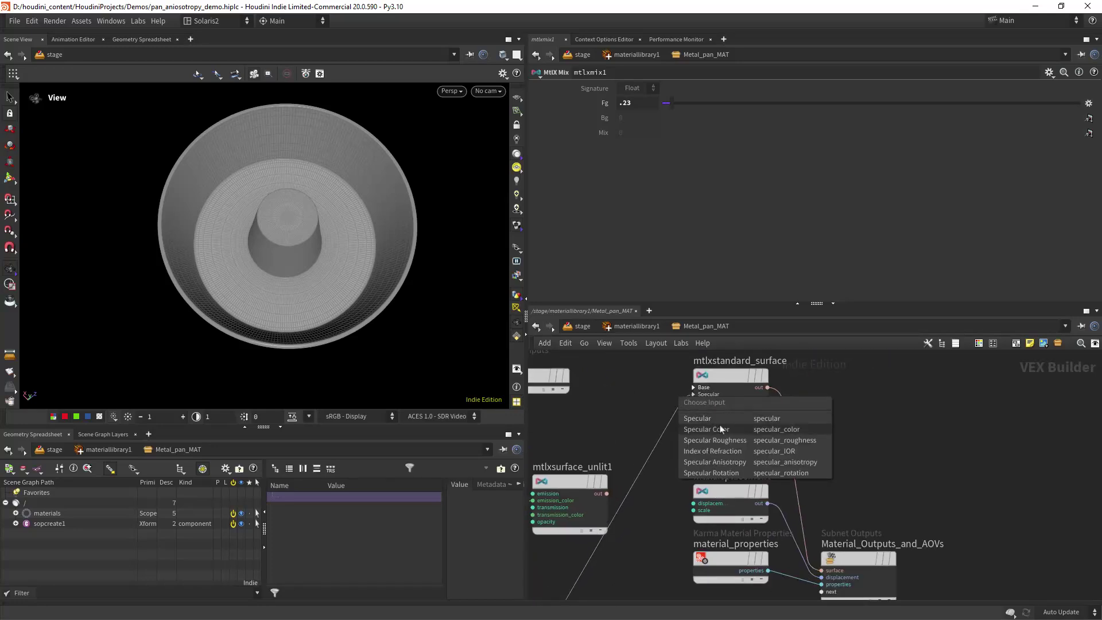
{"action": "left_click", "coordinate": [745, 473]}
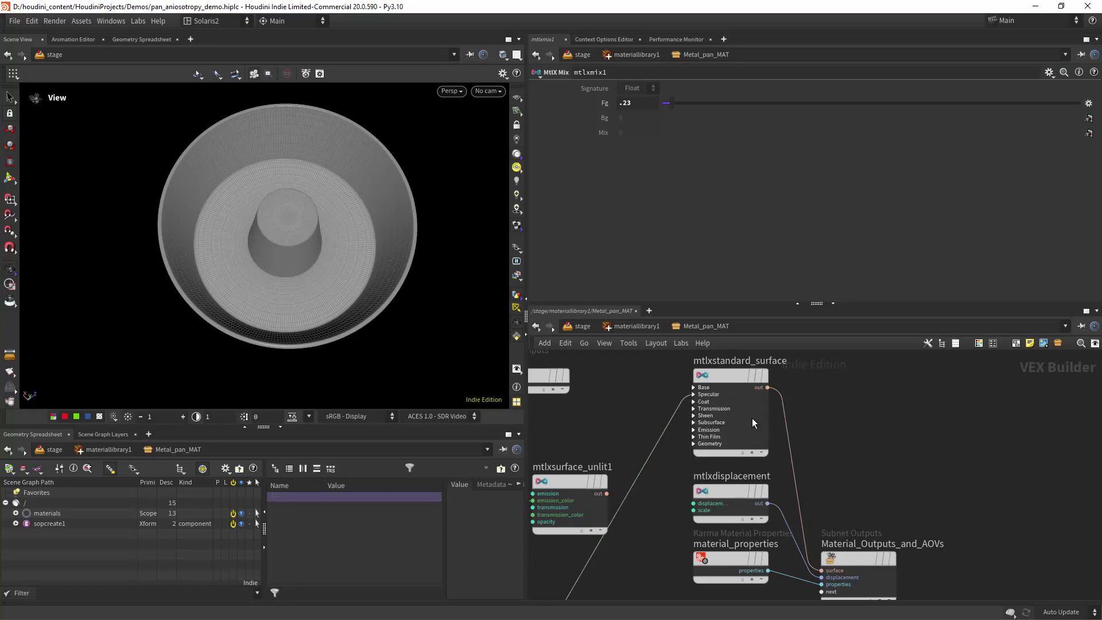
- Set the standard surface shader's Metalness to 1
{"action": "left_click", "coordinate": [722, 378]}
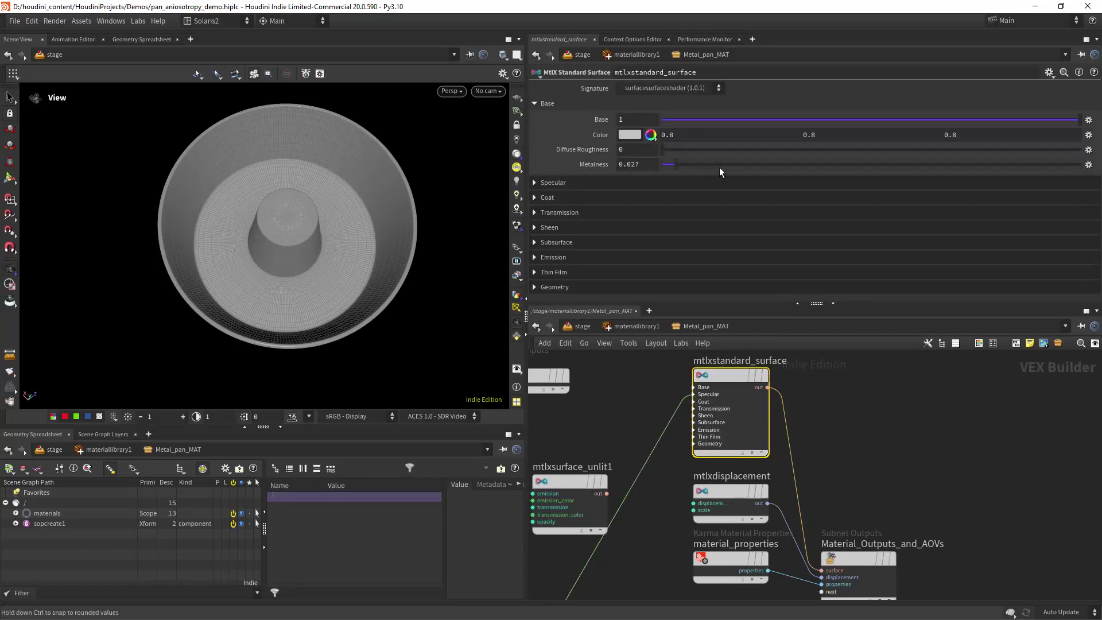
{"action": "left_click_drag", "start_coordinate": [688, 166], "coordinate": [1078, 164]}
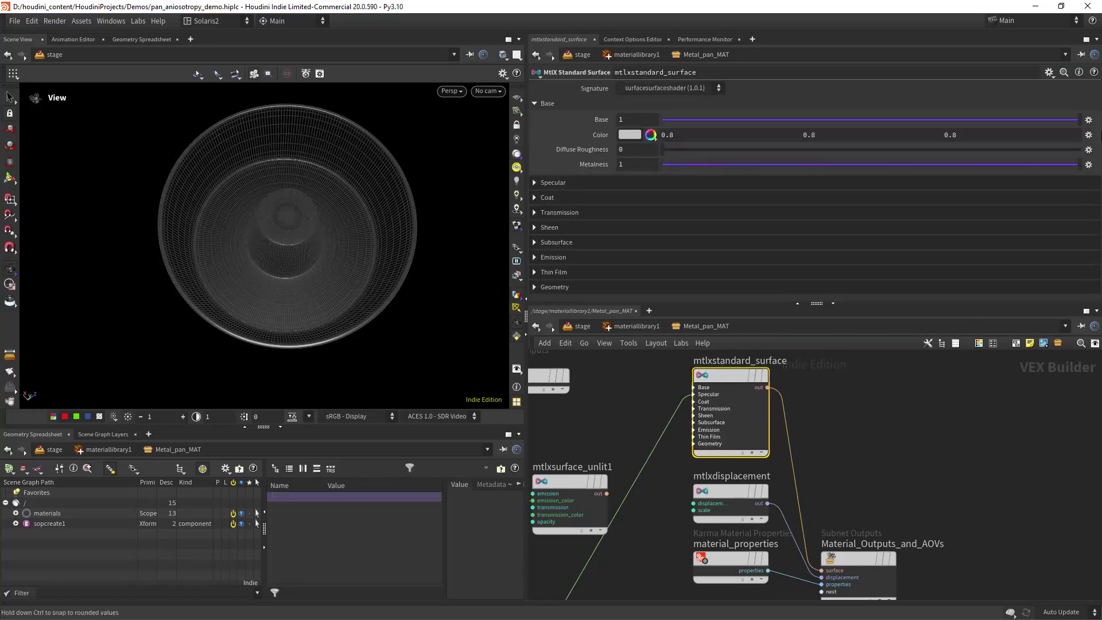
- Set the standard surface shader's specular Roughness to 0.357 and Anisotropy to 1
{"action": "left_click", "coordinate": [573, 181]}
{"action": "left_click", "coordinate": [807, 228]}
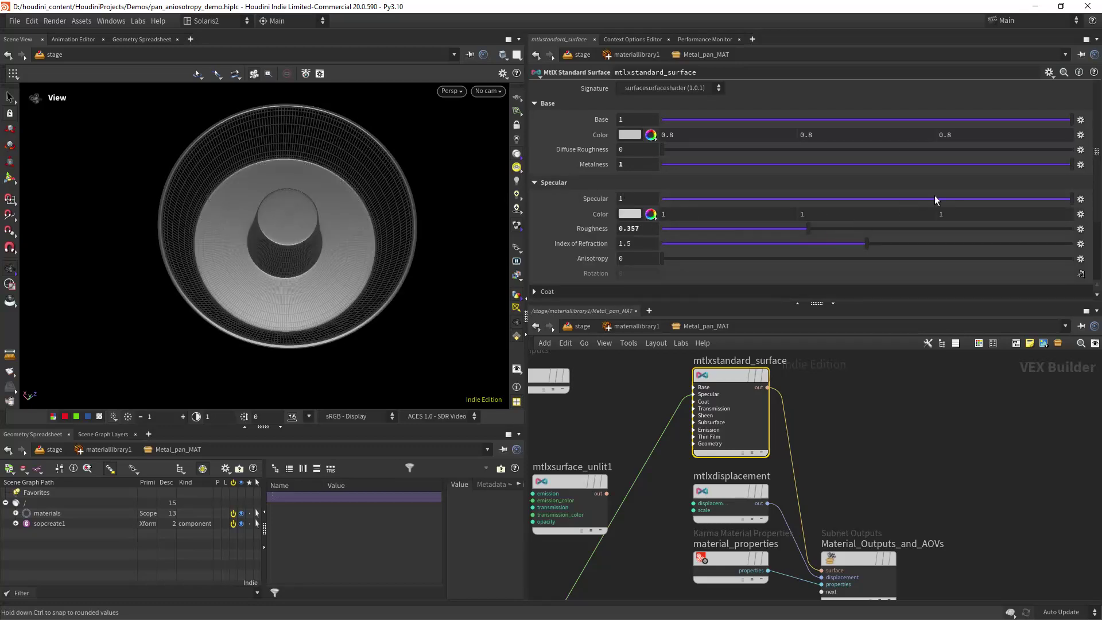
{"action": "scroll", "coordinate": [1095, 141], "scroll_direction": "down", "scroll_amount": 3}
{"action": "left_click_drag", "start_coordinate": [666, 171], "coordinate": [1072, 171]}
- Render the pan in the viewport with Karma XPU and inspect the anisotropic highlights from closer up
{"action": "left_click_drag", "start_coordinate": [302, 253], "coordinate": [353, 266]}
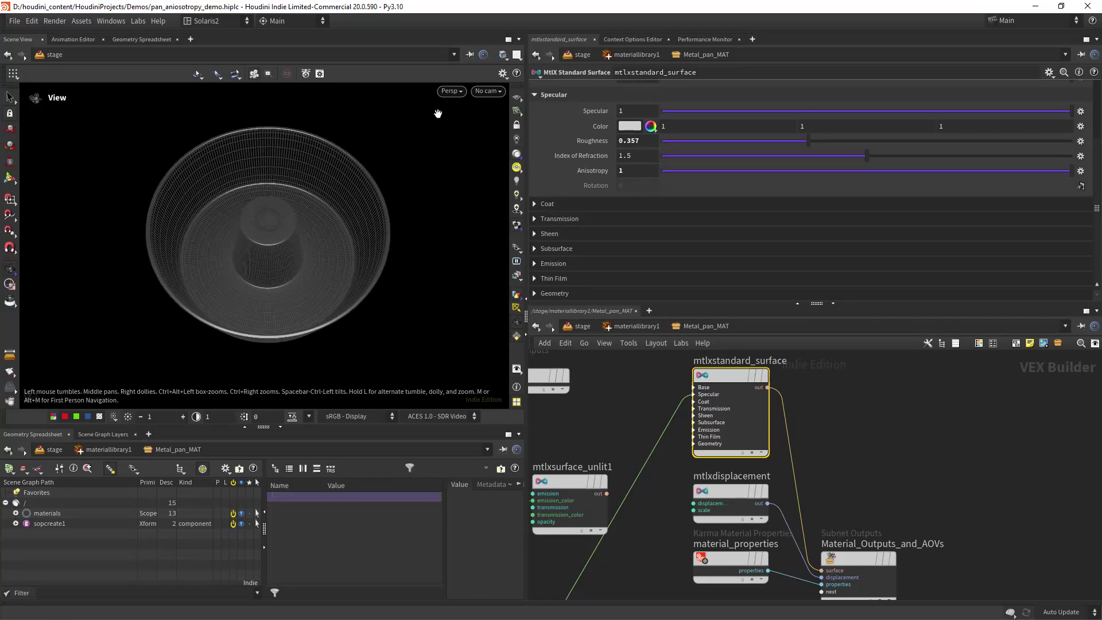
{"action": "left_click", "coordinate": [451, 91]}
{"action": "left_click", "coordinate": [470, 156]}
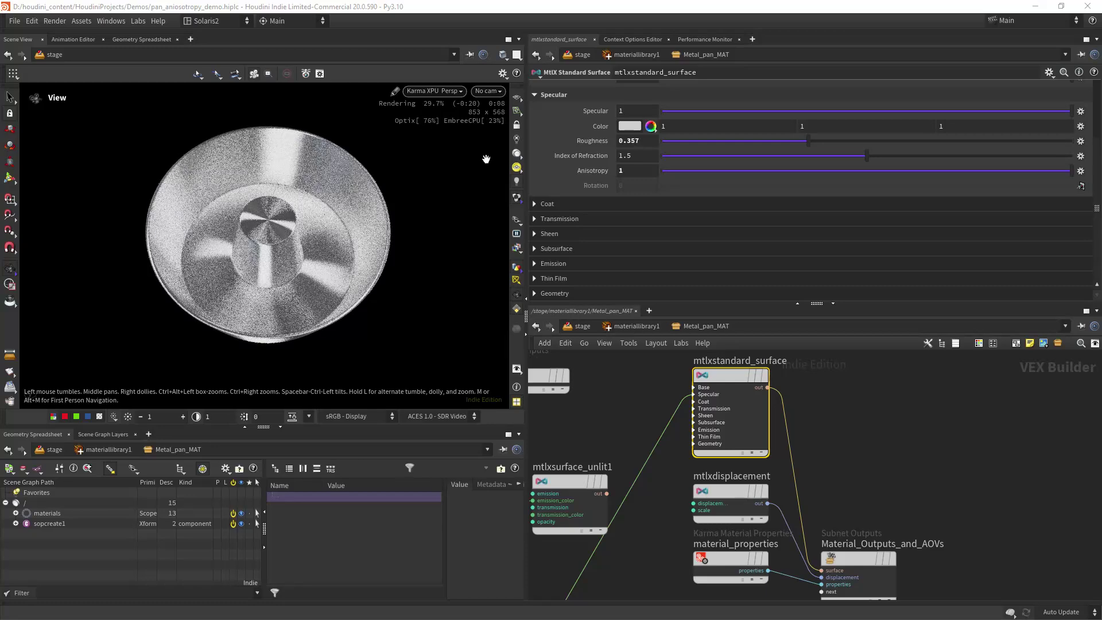
{"action": "right_click_drag", "start_coordinate": [316, 284], "coordinate": [293, 202]}
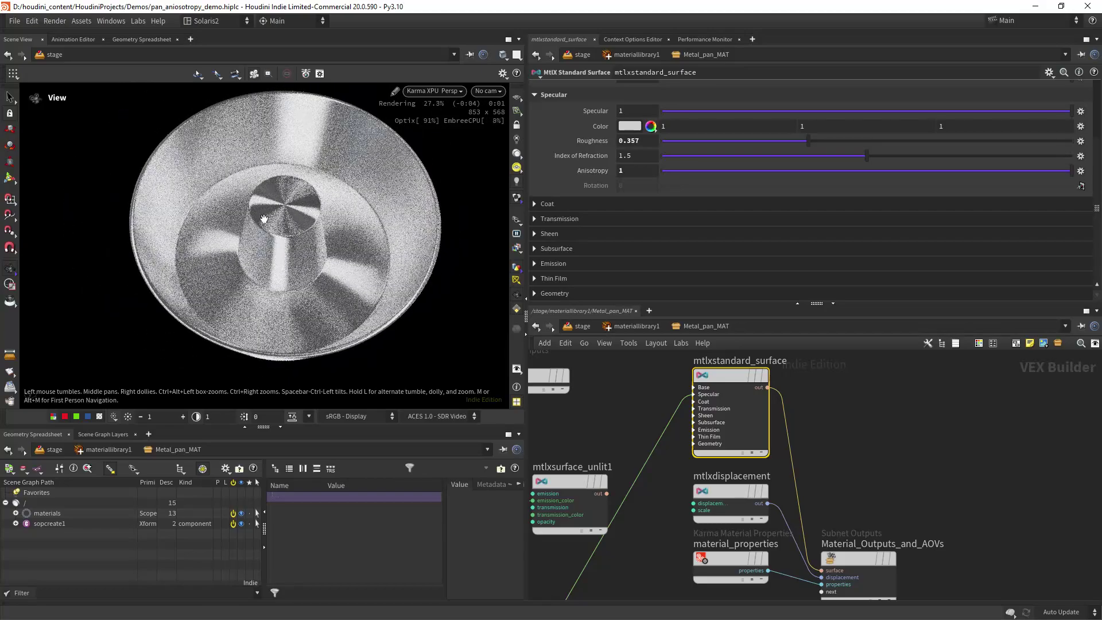
- Try lower specular Anisotropy values on the standard surface shader and return it to 1
{"action": "left_click", "coordinate": [872, 170]}
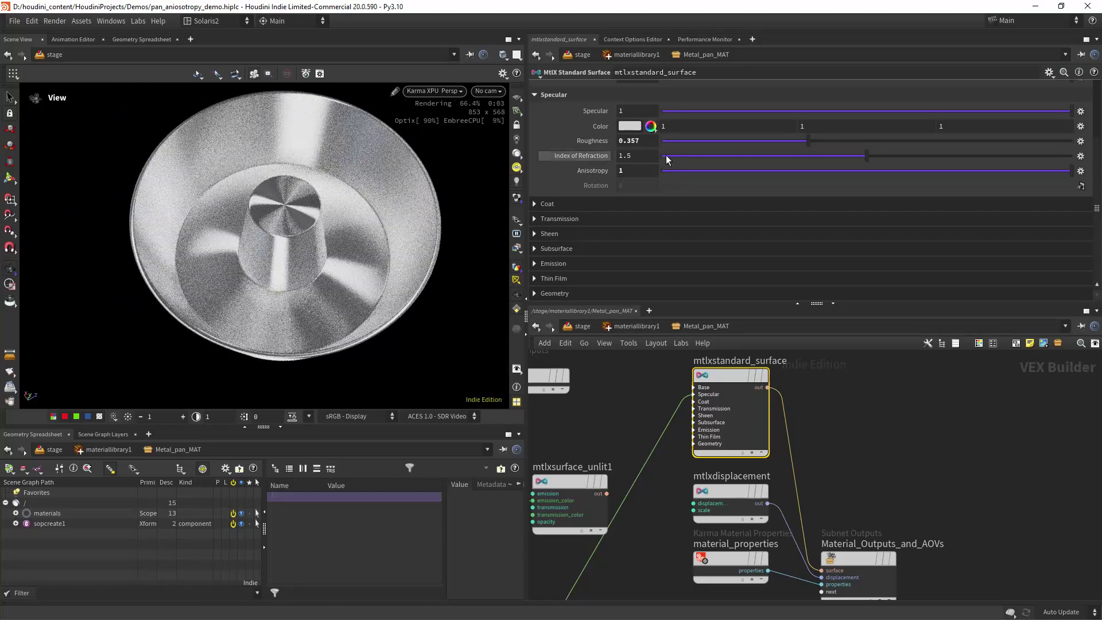
{"action": "left_click_drag", "start_coordinate": [884, 170], "coordinate": [911, 173]}
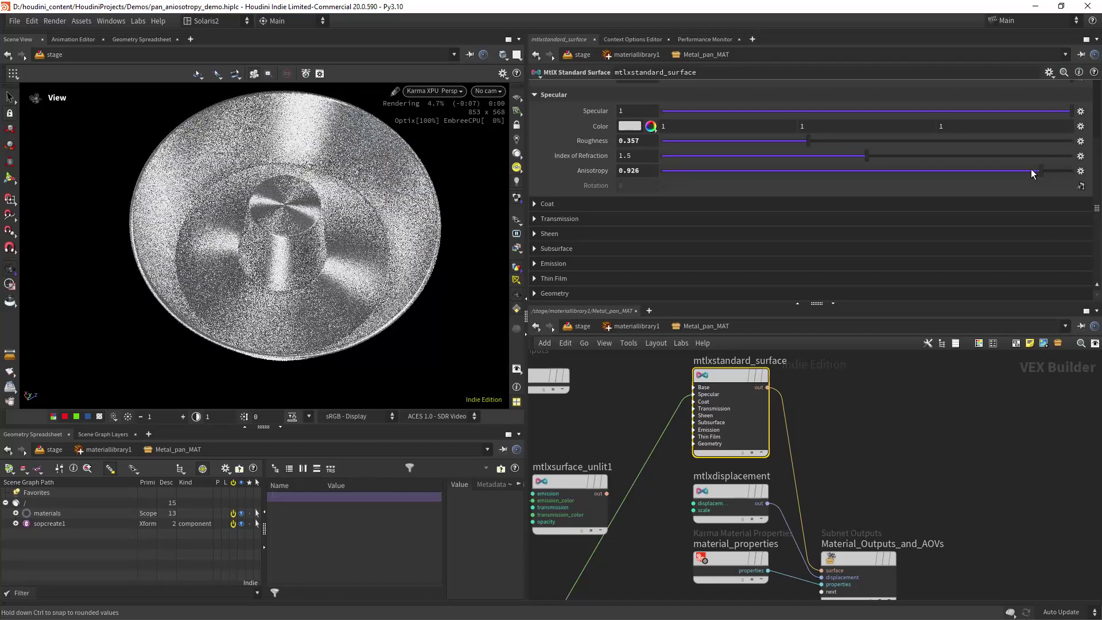
{"action": "left_click_drag", "start_coordinate": [1042, 173], "coordinate": [1073, 172]}
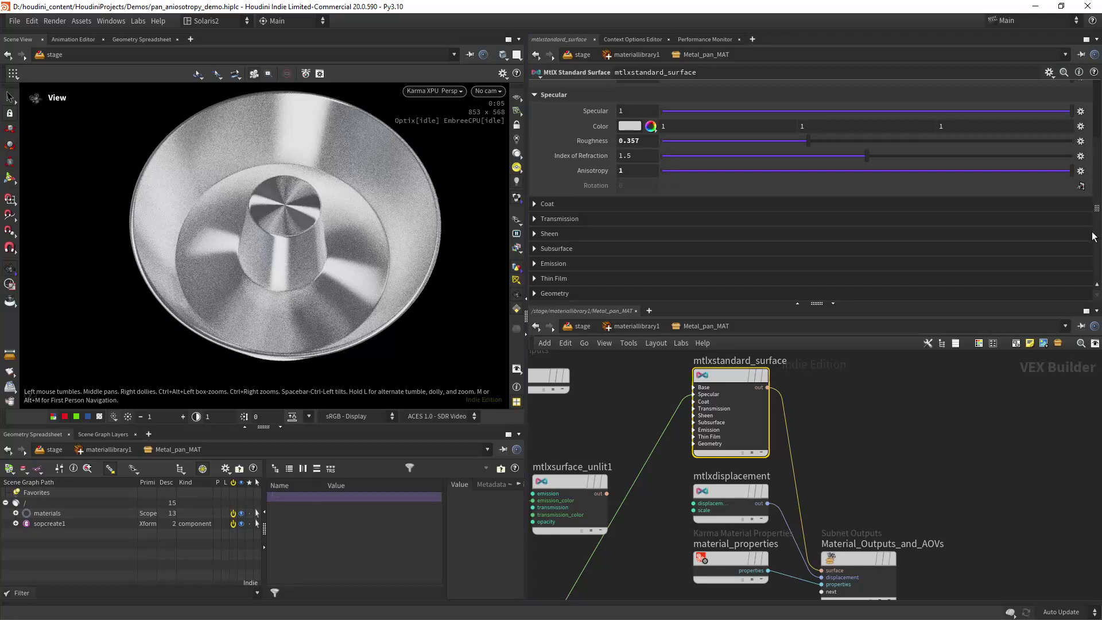
- Set the Fg value of the mtlxmix1 node to 0.25
{"action": "middle_click_drag", "start_coordinate": [792, 457], "coordinate": [905, 376]}
{"action": "middle_click_drag", "start_coordinate": [742, 524], "coordinate": [807, 386]}
{"action": "right_click_drag", "start_coordinate": [785, 416], "coordinate": [775, 438]}
{"action": "middle_click_drag", "start_coordinate": [775, 438], "coordinate": [788, 433]}
{"action": "left_click", "coordinate": [718, 447]}
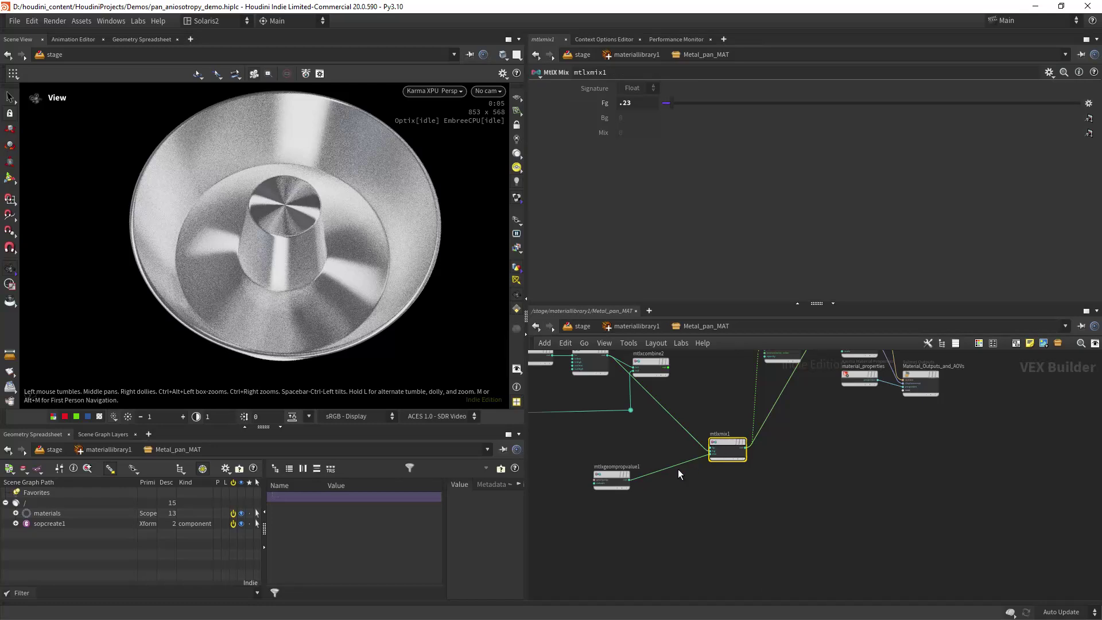
{"action": "middle_click_drag", "start_coordinate": [682, 397], "coordinate": [686, 432]}
{"action": "scroll", "coordinate": [683, 426], "scroll_direction": "up", "scroll_amount": 4}
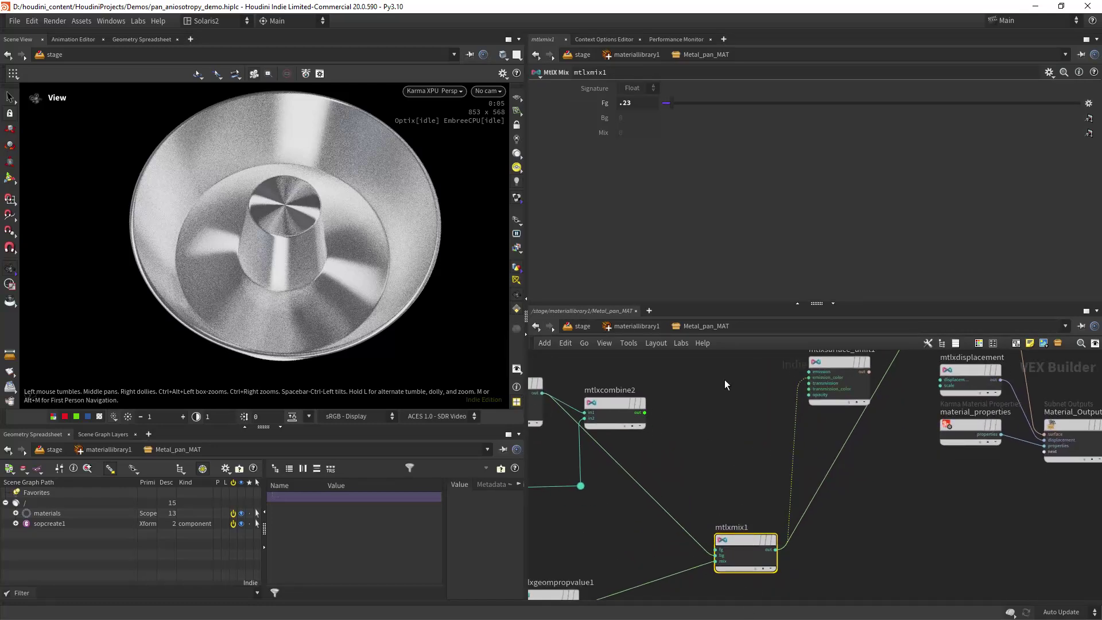
{"action": "mouse_move", "coordinate": [685, 103]}
{"action": "left_mouse_down"}
{"action": "mouse_move", "coordinate": [694, 101]}
{"action": "mouse_move", "coordinate": [672, 101]}
{"action": "left_mouse_up"}
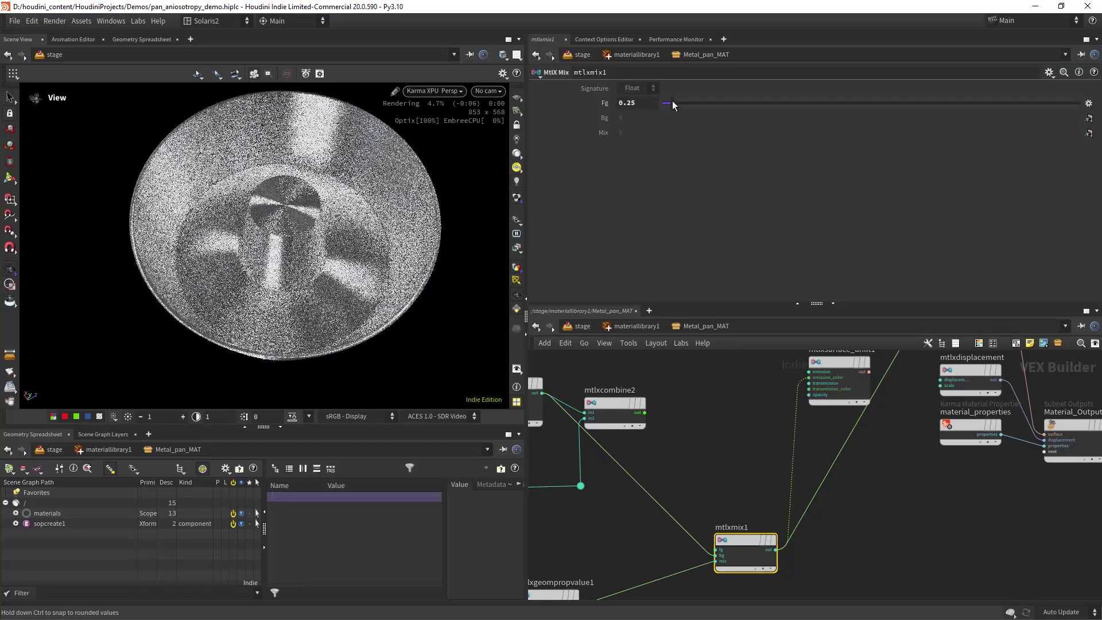
- Check the rendered pan from a new angle and switch the viewport renderer back to Houdini GL
{"action": "mouse_move", "coordinate": [362, 243]}
{"action": "right_mouse_down"}
{"action": "mouse_move", "coordinate": [351, 262]}
{"action": "mouse_move", "coordinate": [388, 238]}
{"action": "mouse_move", "coordinate": [372, 226]}
{"action": "right_mouse_up"}
{"action": "left_click_drag", "start_coordinate": [372, 227], "coordinate": [418, 182]}
{"action": "left_click", "coordinate": [434, 91]}
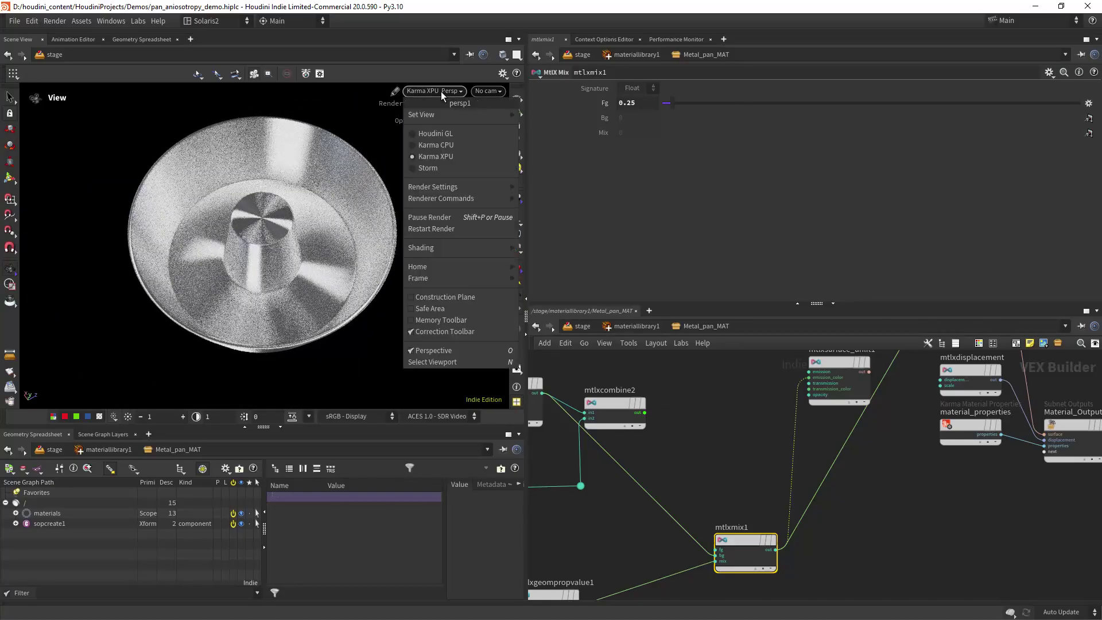
{"action": "left_click", "coordinate": [428, 106]}
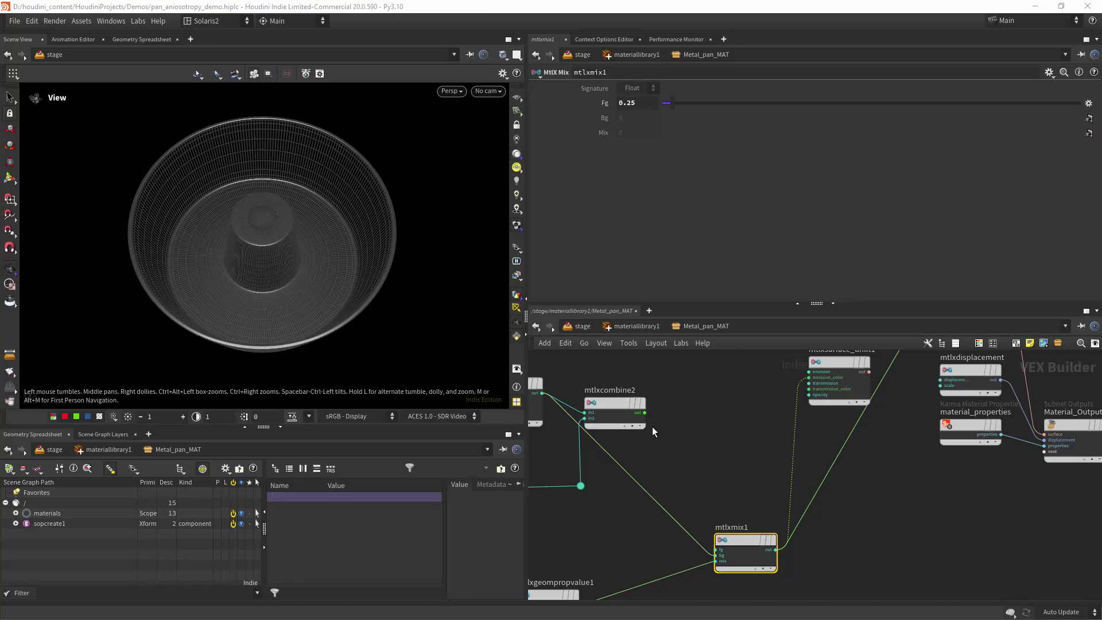
- Add a MtlX Unified Noise 2D node below mtlxmix1
{"action": "scroll", "coordinate": [652, 426], "scroll_direction": "down", "scroll_amount": 3}
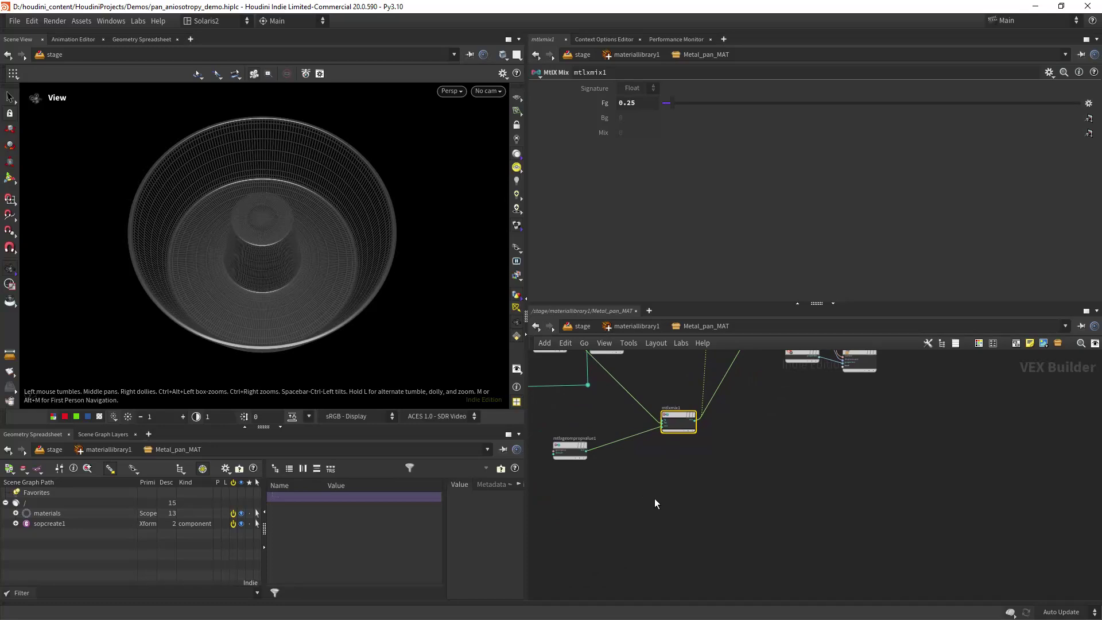
{"action": "key", "text": "Tab"}
{"action": "type", "text": "unifi"}
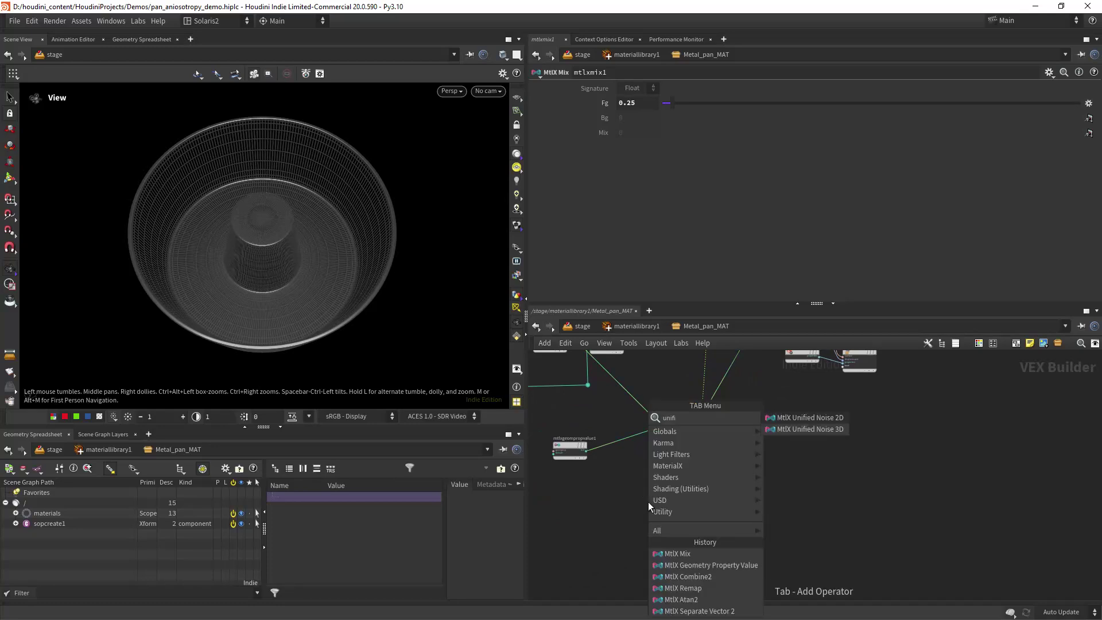
{"action": "key", "text": "Return"}
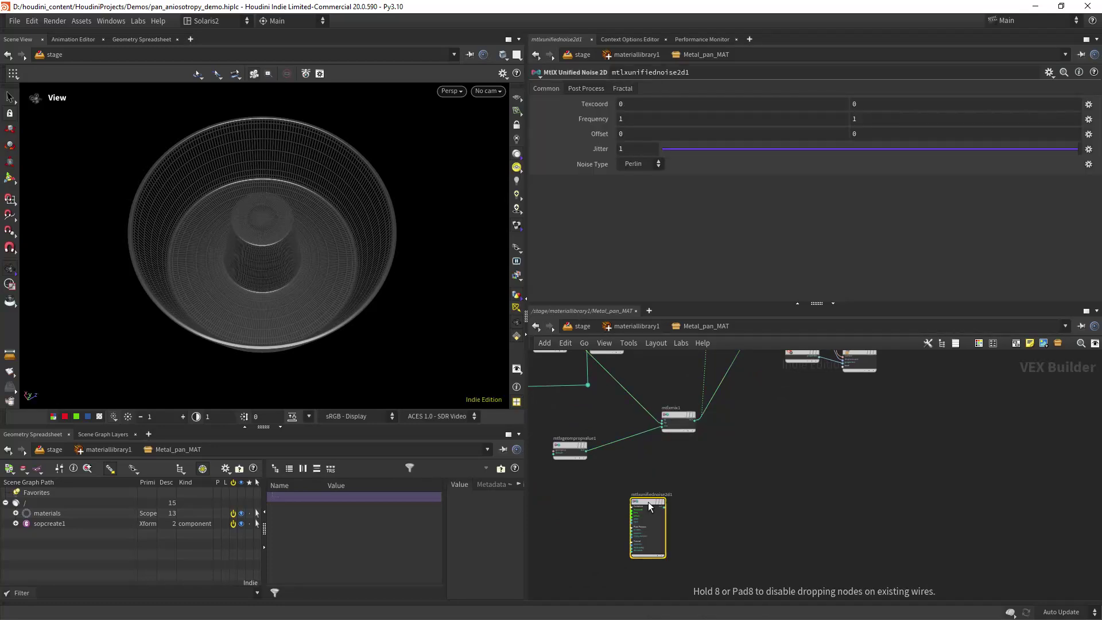
{"action": "left_click", "coordinate": [649, 502]}
- Connect the unified noise output to the emission_color input of mtlxsurface_unlit1
{"action": "scroll", "coordinate": [675, 491], "scroll_direction": "up", "scroll_amount": 3}
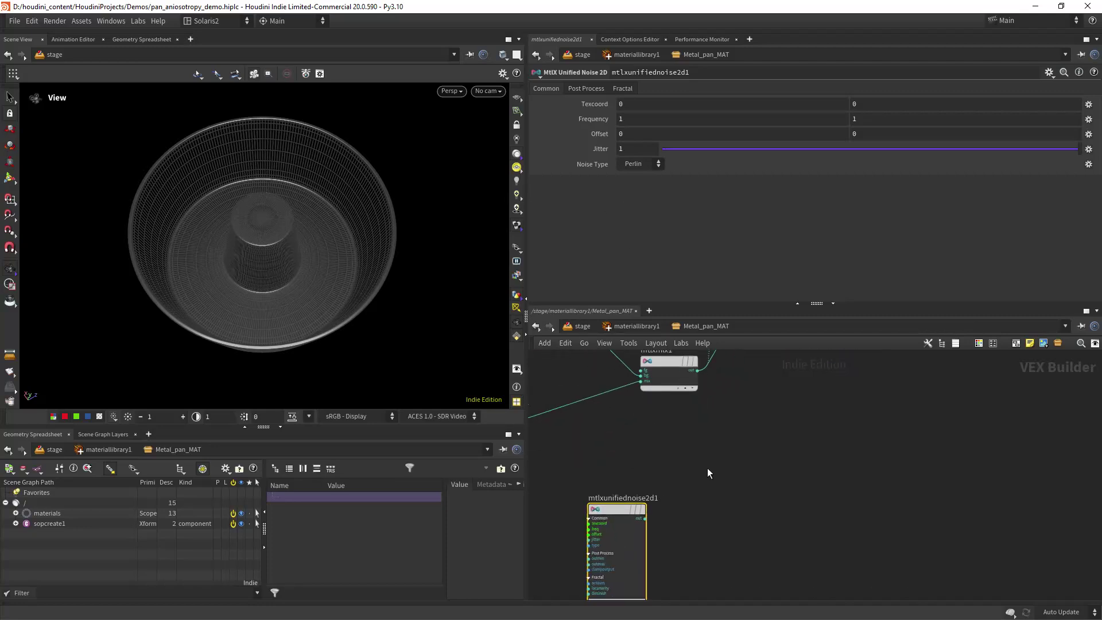
{"action": "left_click", "coordinate": [649, 484]}
{"action": "scroll", "coordinate": [727, 512], "scroll_direction": "down", "scroll_amount": 3}
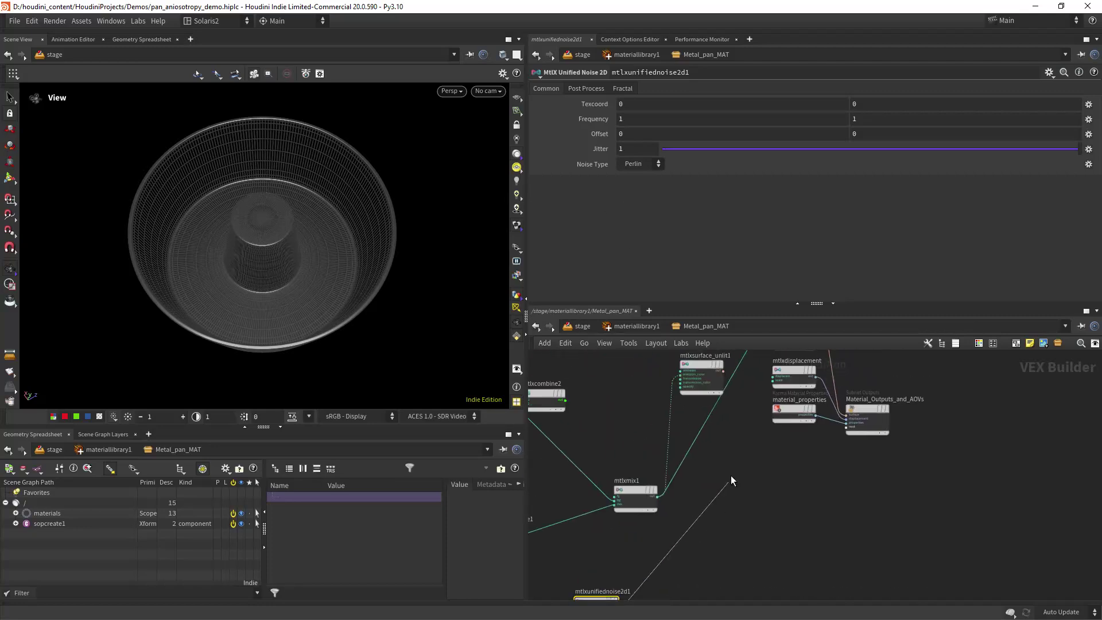
{"action": "scroll", "coordinate": [614, 466], "scroll_direction": "up", "scroll_amount": 2}
{"action": "scroll", "coordinate": [613, 453], "scroll_direction": "up", "scroll_amount": 3}
{"action": "left_click", "coordinate": [719, 440]}
- Connect the unlit surface output to the surface input of Material_Outputs_and_AOVs and render the viewport with Karma XPU
{"action": "left_click", "coordinate": [829, 430]}
{"action": "middle_click_drag", "start_coordinate": [893, 463], "coordinate": [682, 426]}
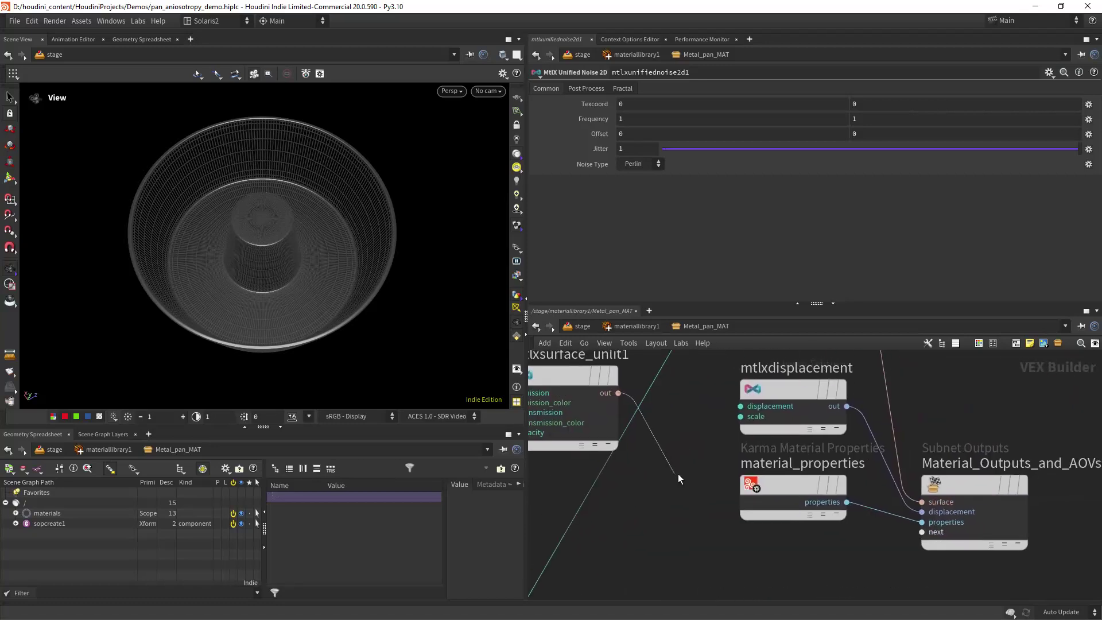
{"action": "left_click", "coordinate": [922, 502]}
{"action": "left_click", "coordinate": [451, 91]}
{"action": "left_click", "coordinate": [467, 131]}
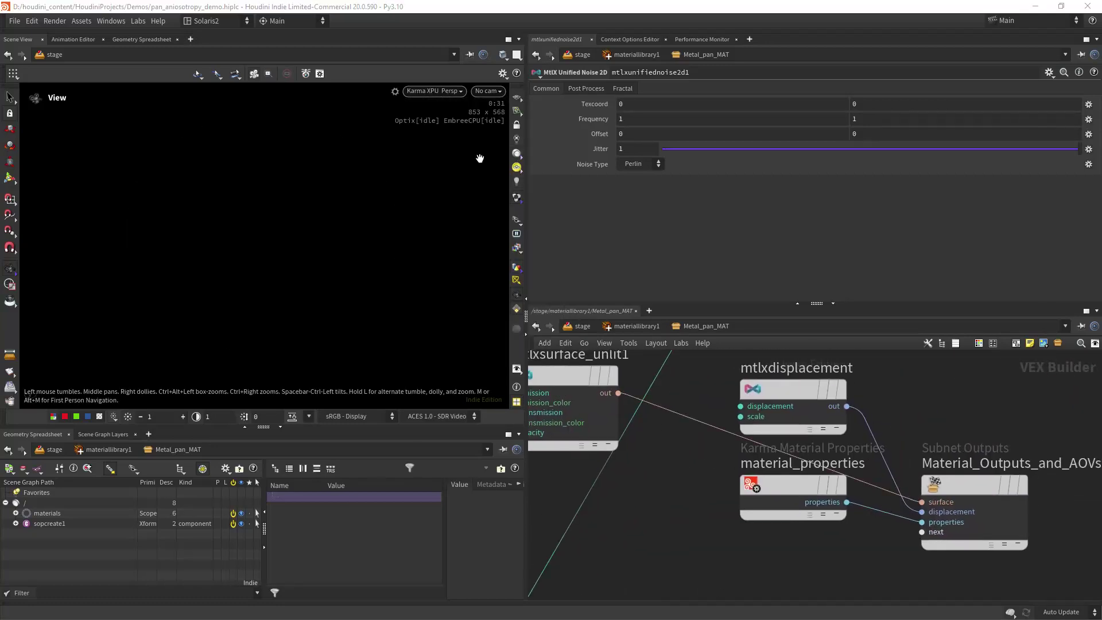
- Set both Frequency components of the unified noise to 10
{"action": "scroll", "coordinate": [682, 486], "scroll_direction": "down", "scroll_amount": 3}
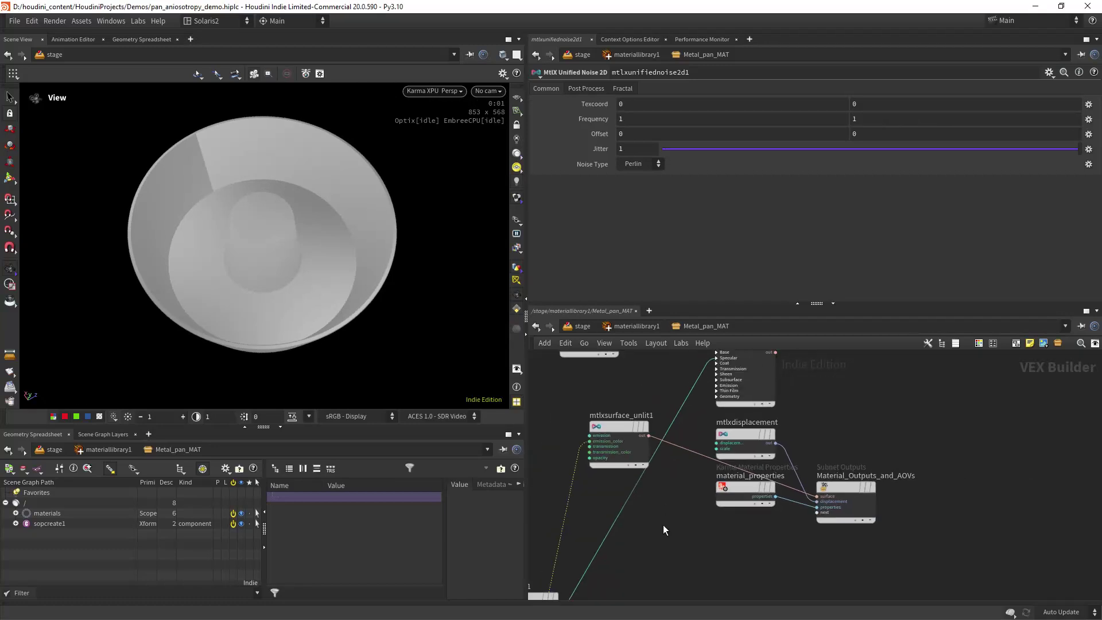
{"action": "middle_click_drag", "start_coordinate": [663, 524], "coordinate": [703, 476]}
{"action": "scroll", "coordinate": [714, 463], "scroll_direction": "down", "scroll_amount": 2}
{"action": "middle_click_drag", "start_coordinate": [677, 525], "coordinate": [715, 381]}
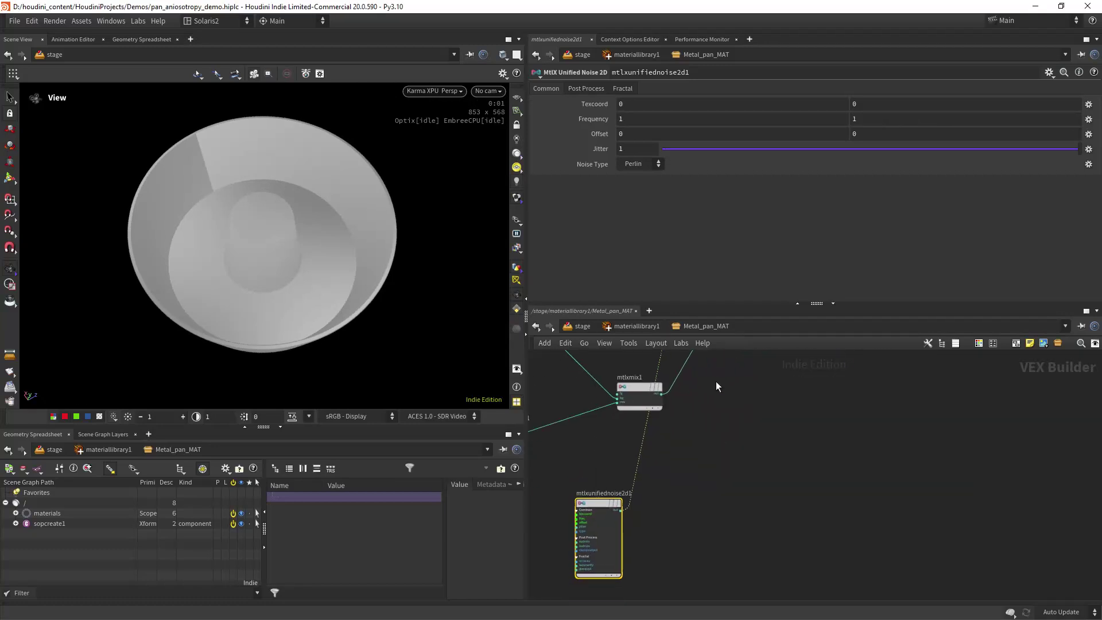
{"action": "middle_click_drag", "start_coordinate": [671, 457], "coordinate": [692, 457]}
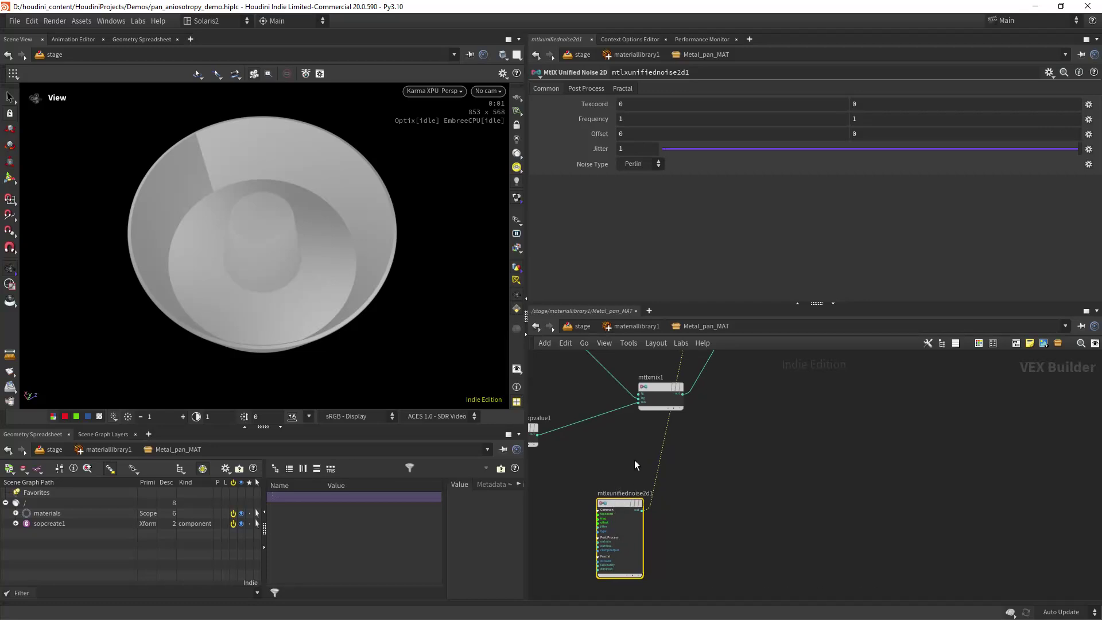
{"action": "left_click_drag", "start_coordinate": [639, 119], "coordinate": [501, 151]}
{"action": "type", "text": "10"}
{"action": "key", "text": "Tab"}
{"action": "type", "text": "10"}
{"action": "key", "text": "Tab"}
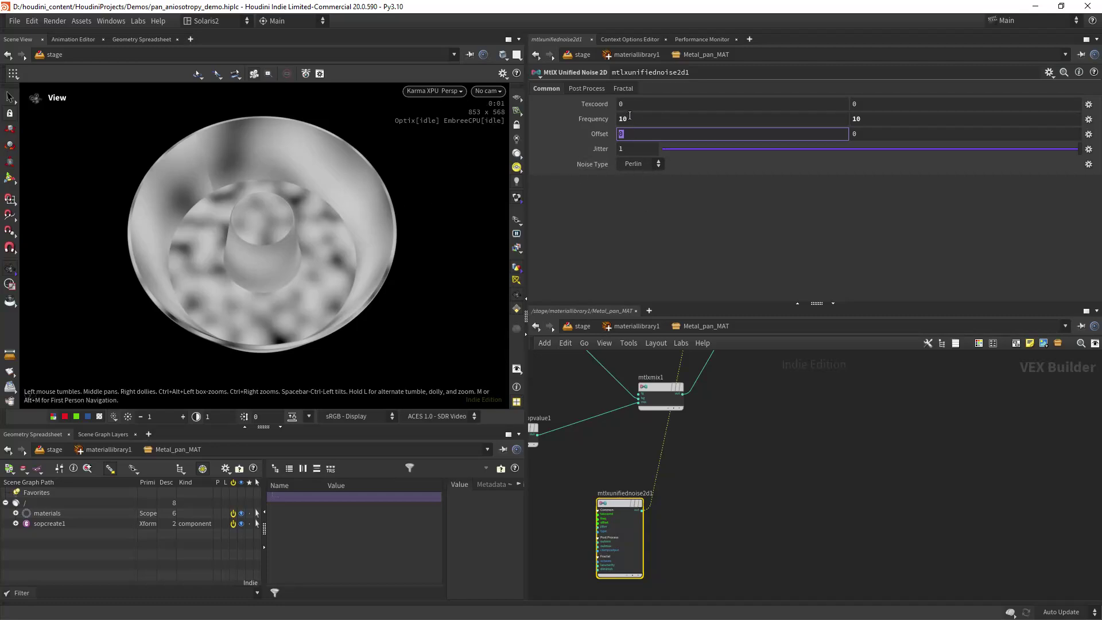
- Set the second Frequency component of the unified noise to 600
{"action": "left_click", "coordinate": [871, 119]}
{"action": "type", "text": "600"}
{"action": "key", "text": "Return"}
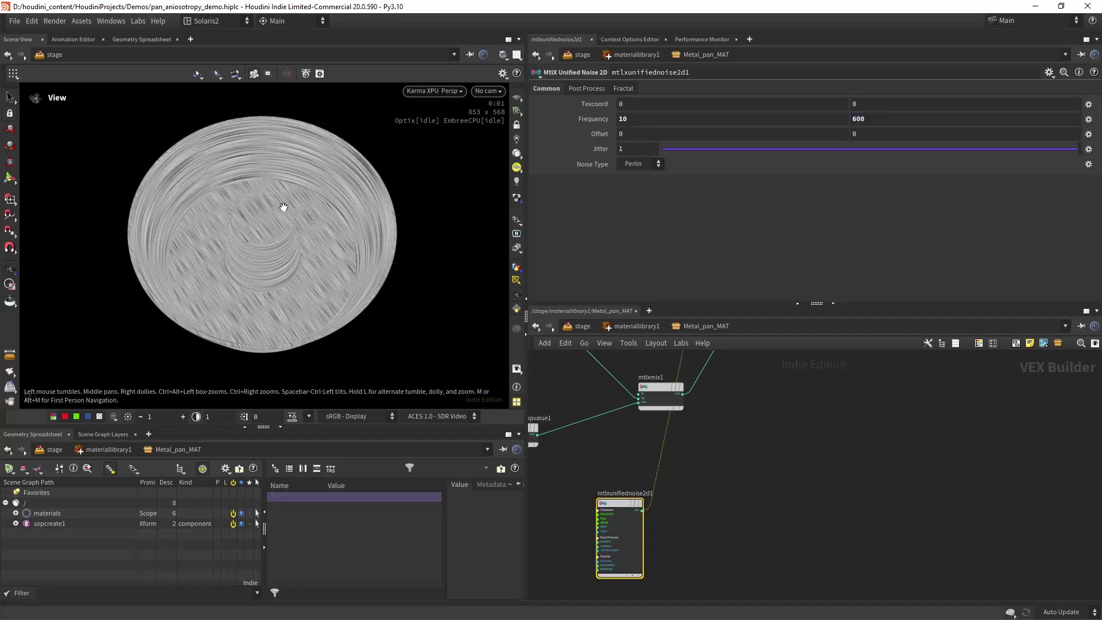
- Examine the direction of the stretched noise on the pan's base, side walls and center cone from several angles and distances
{"action": "scroll", "coordinate": [331, 170], "scroll_direction": "up", "scroll_amount": 3}
{"action": "right_click_drag", "start_coordinate": [331, 171], "coordinate": [302, 178]}
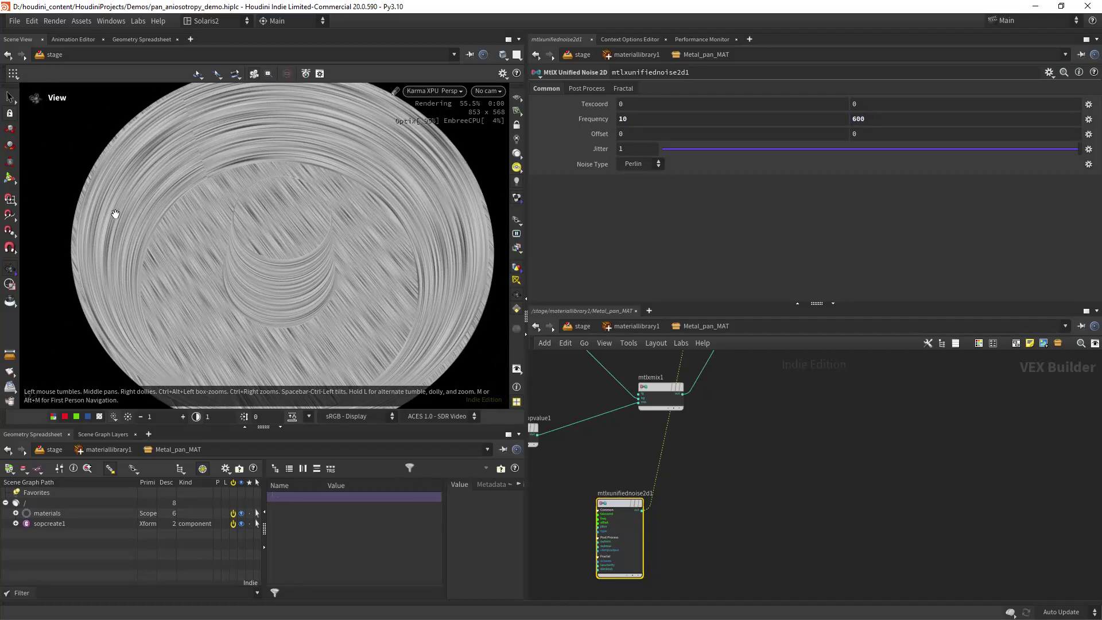
{"action": "mouse_move", "coordinate": [266, 225]}
{"action": "left_mouse_down"}
{"action": "mouse_move", "coordinate": [314, 199]}
{"action": "mouse_move", "coordinate": [337, 165]}
{"action": "left_mouse_up"}
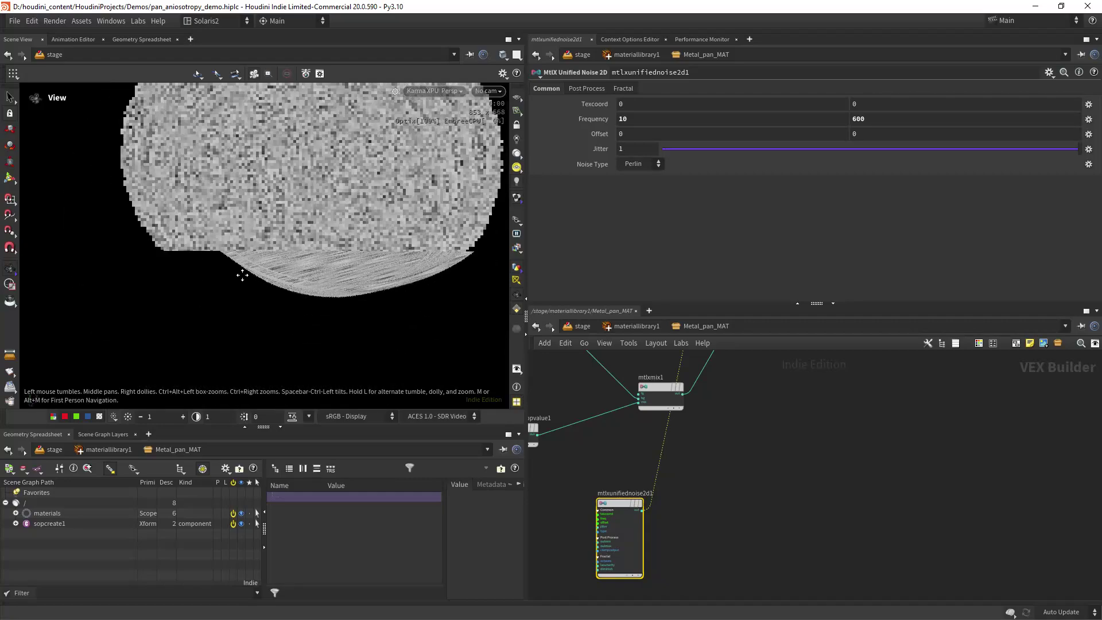
{"action": "middle_click_drag", "start_coordinate": [337, 166], "coordinate": [248, 249]}
{"action": "mouse_move", "coordinate": [248, 248]}
{"action": "left_mouse_down"}
{"action": "mouse_move", "coordinate": [264, 240]}
{"action": "mouse_move", "coordinate": [260, 200]}
{"action": "left_mouse_up"}
{"action": "scroll", "coordinate": [233, 239], "scroll_direction": "up", "scroll_amount": 3}
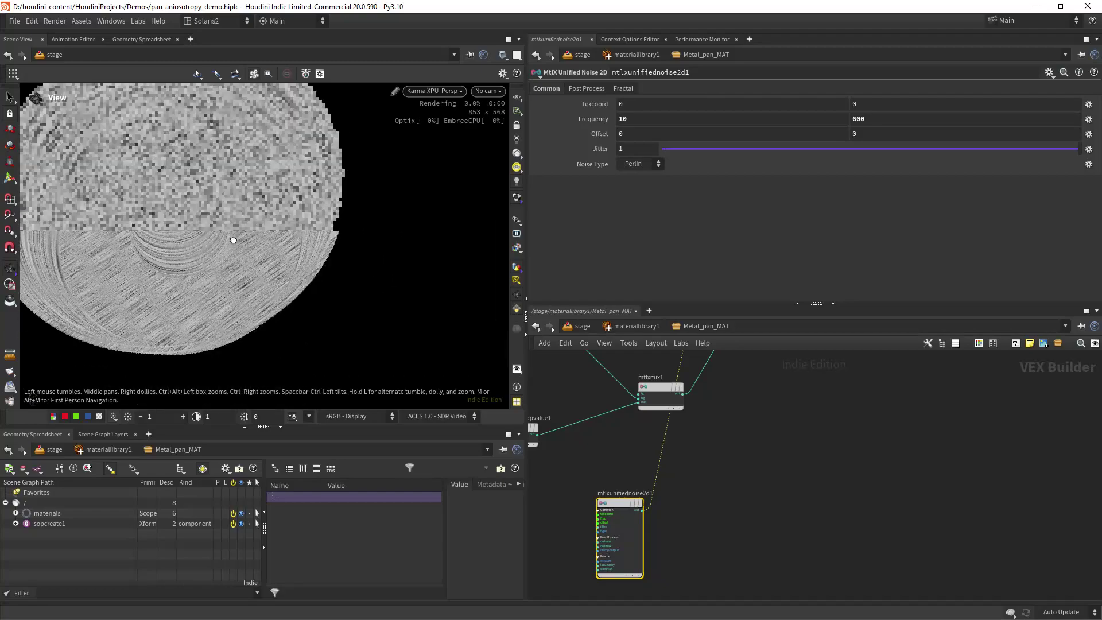
{"action": "right_click_drag", "start_coordinate": [290, 251], "coordinate": [266, 249]}
{"action": "left_click_drag", "start_coordinate": [265, 248], "coordinate": [246, 217]}
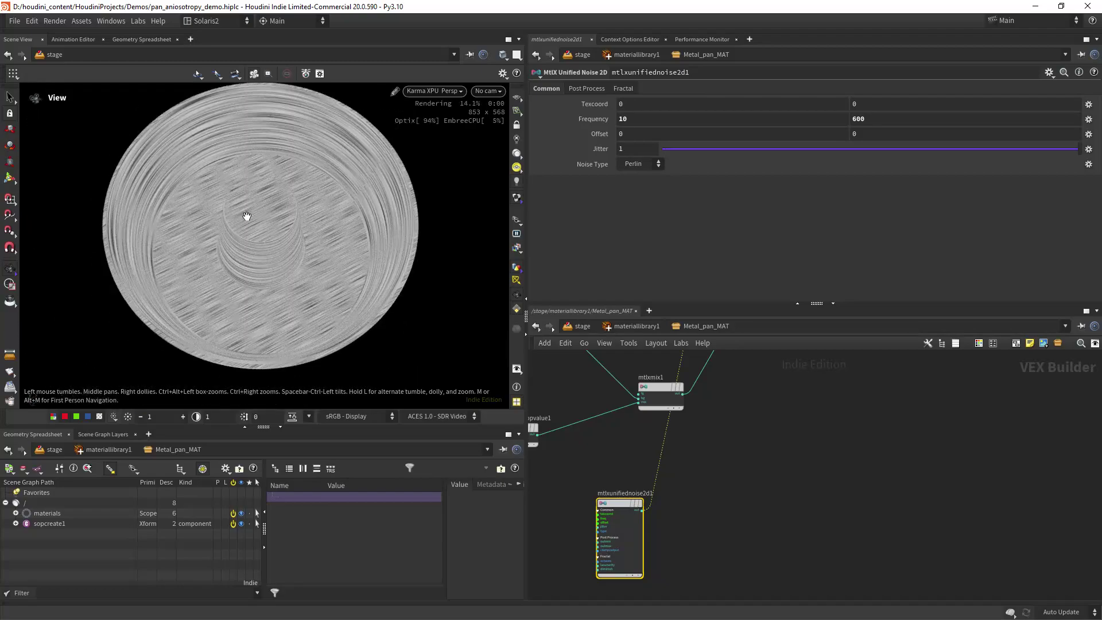
{"action": "right_click_drag", "start_coordinate": [247, 217], "coordinate": [301, 217]}
{"action": "left_click_drag", "start_coordinate": [300, 216], "coordinate": [354, 209]}
{"action": "right_click_drag", "start_coordinate": [354, 209], "coordinate": [287, 233]}
{"action": "left_click_drag", "start_coordinate": [286, 232], "coordinate": [226, 208]}
{"action": "scroll", "coordinate": [284, 193], "scroll_direction": "up", "scroll_amount": 3}
{"action": "middle_click_drag", "start_coordinate": [227, 209], "coordinate": [314, 232]}
{"action": "left_click_drag", "start_coordinate": [313, 233], "coordinate": [284, 207]}
{"action": "middle_click_drag", "start_coordinate": [285, 208], "coordinate": [283, 226]}
{"action": "right_click_drag", "start_coordinate": [283, 227], "coordinate": [249, 220]}
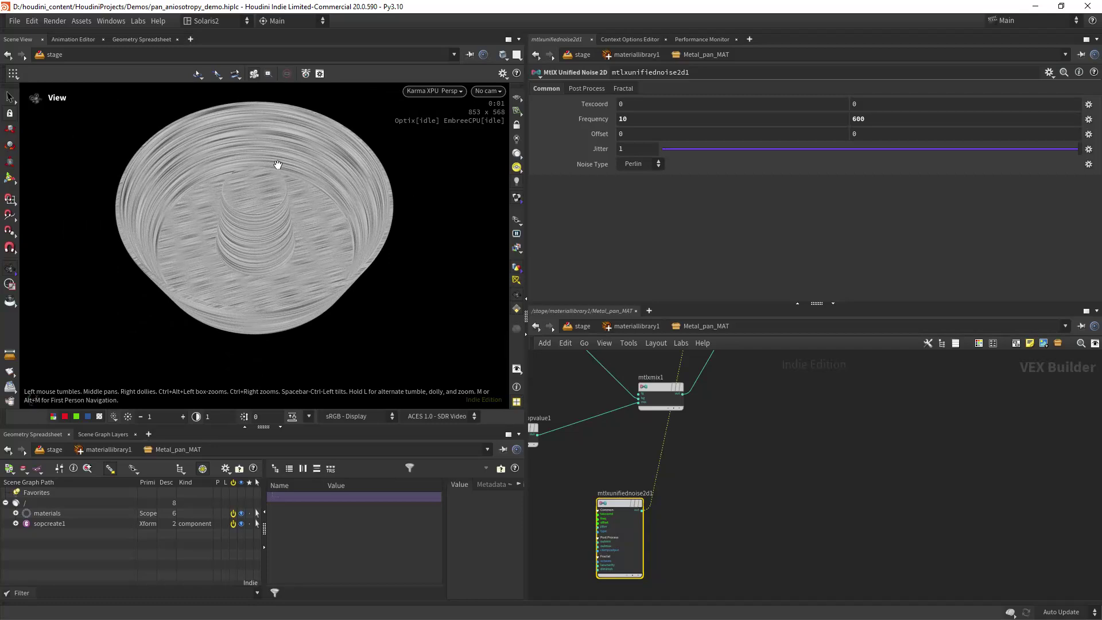
{"action": "right_click_drag", "start_coordinate": [242, 228], "coordinate": [264, 216]}
- Connect the mtlxcombine2 output to mtlxsurface_unlit1 to preview the combined coordinates on the pan
{"action": "scroll", "coordinate": [774, 418], "scroll_direction": "down", "scroll_amount": 3}
{"action": "middle_click_drag", "start_coordinate": [748, 421], "coordinate": [790, 534]}
{"action": "scroll", "coordinate": [720, 448], "scroll_direction": "up", "scroll_amount": 4}
{"action": "left_click", "coordinate": [678, 446]}
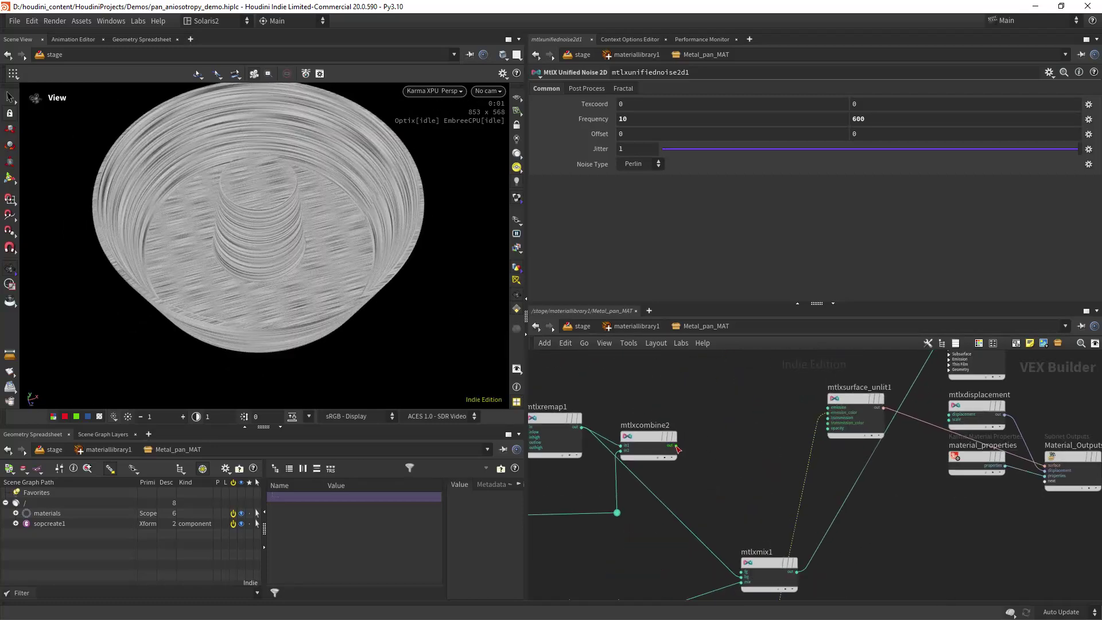
{"action": "left_click", "coordinate": [809, 413]}
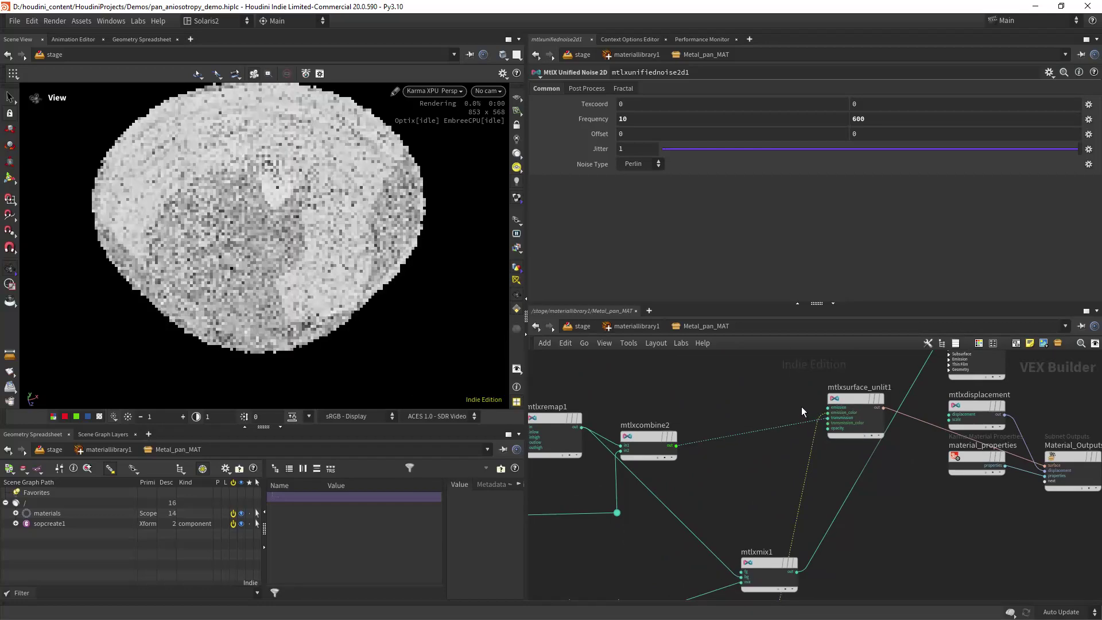
- Move the mtlxcombine2 connection on mtlxsurface_unlit1 from transmission_color to emission_color, replacing the noise connection
{"action": "middle_click_drag", "start_coordinate": [715, 460], "coordinate": [690, 467]}
{"action": "left_click_drag", "start_coordinate": [778, 433], "coordinate": [804, 419]}
{"action": "left_click", "coordinate": [802, 424]}
{"action": "left_click", "coordinate": [805, 428]}
{"action": "left_click_drag", "start_coordinate": [797, 432], "coordinate": [808, 422]}
{"action": "left_click", "coordinate": [803, 424]}
{"action": "left_click", "coordinate": [805, 429]}
{"action": "scroll", "coordinate": [769, 412], "scroll_direction": "up", "scroll_amount": 4}
{"action": "middle_click_drag", "start_coordinate": [769, 412], "coordinate": [727, 433]}
{"action": "left_click_drag", "start_coordinate": [755, 473], "coordinate": [798, 469]}
{"action": "left_click_drag", "start_coordinate": [804, 446], "coordinate": [801, 447]}
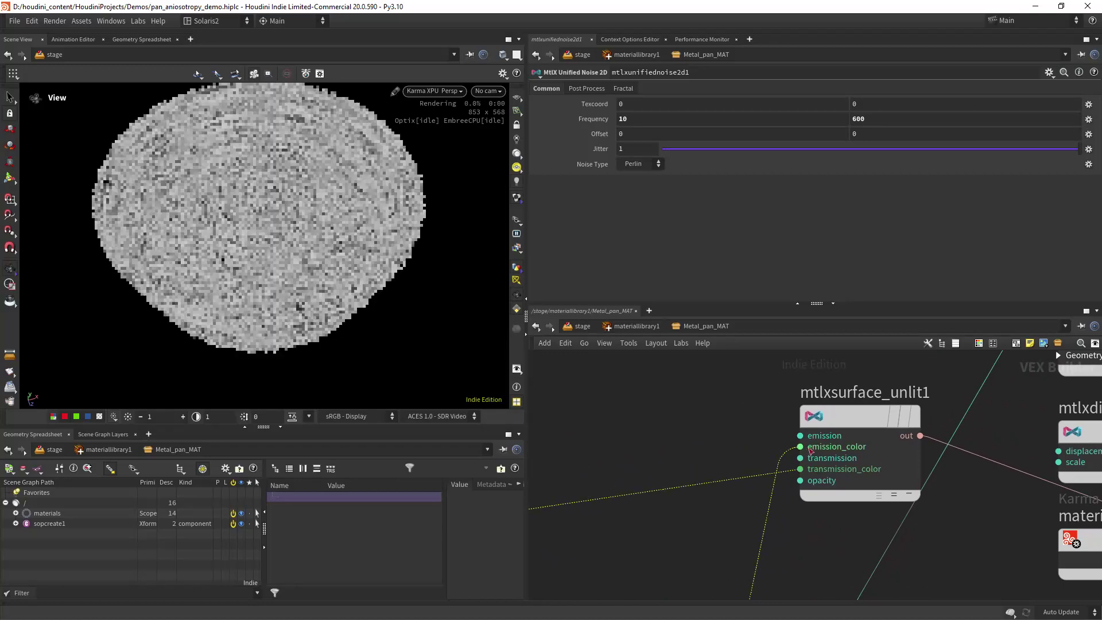
{"action": "left_click_drag", "start_coordinate": [748, 514], "coordinate": [775, 511]}
{"action": "left_click_drag", "start_coordinate": [799, 469], "coordinate": [800, 447]}
{"action": "key", "text": "h"}
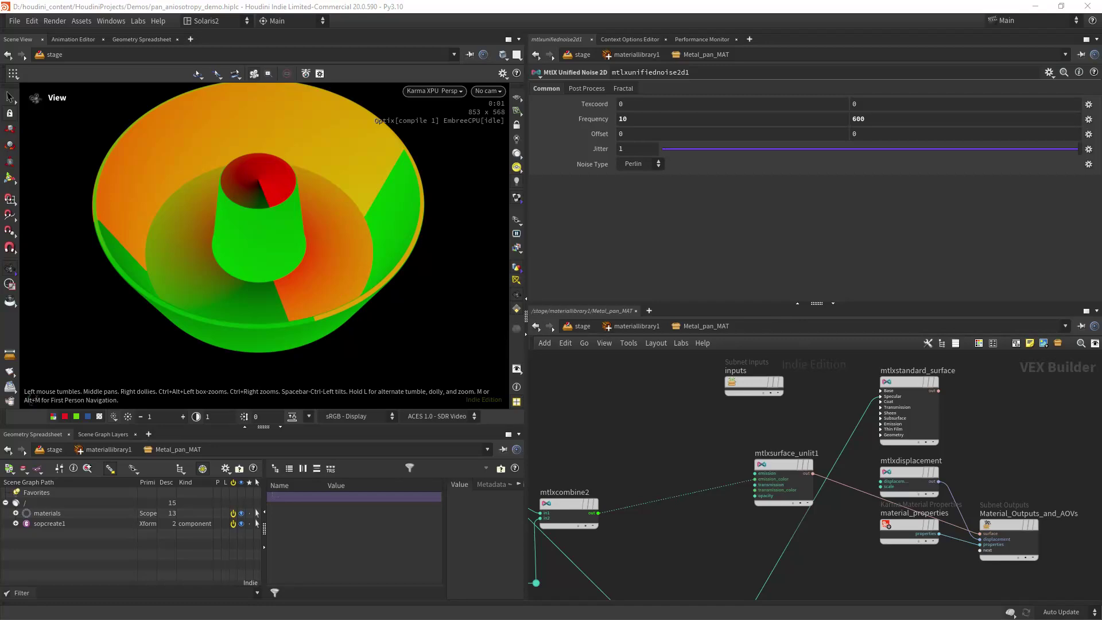
{"action": "scroll", "coordinate": [686, 482], "scroll_direction": "down", "scroll_amount": 3}
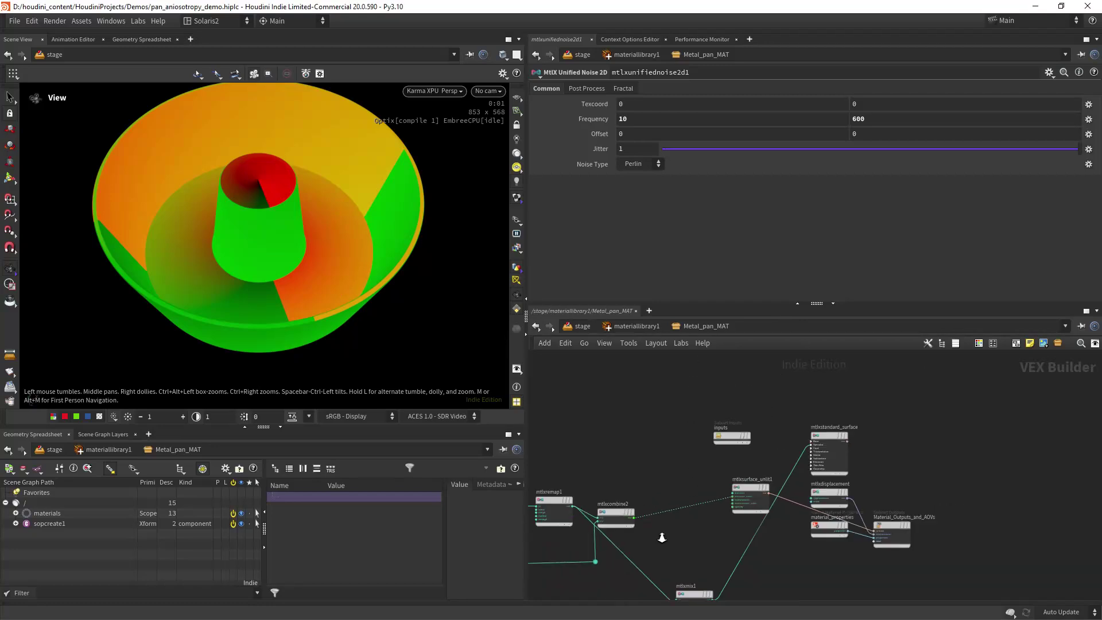
{"action": "middle_click_drag", "start_coordinate": [677, 487], "coordinate": [738, 432]}
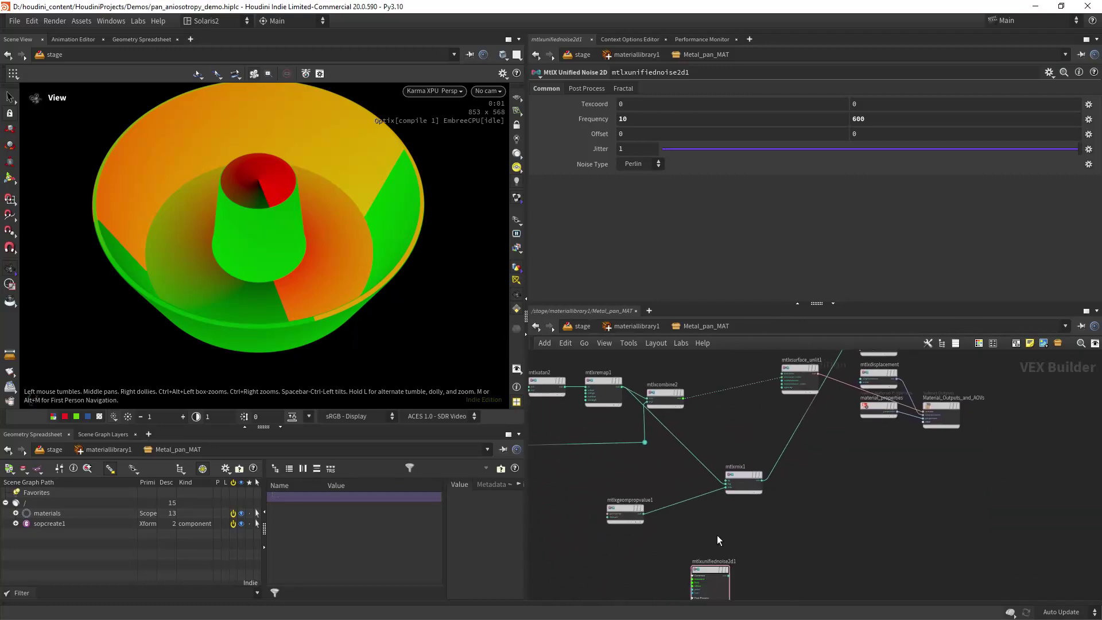
- Duplicate the unified noise node beside mtlxcombine2 and connect the mtlxcombine2 output to the copy's texcoord input
{"action": "left_click_drag", "start_coordinate": [705, 570], "coordinate": [738, 401], "text": "alt"}
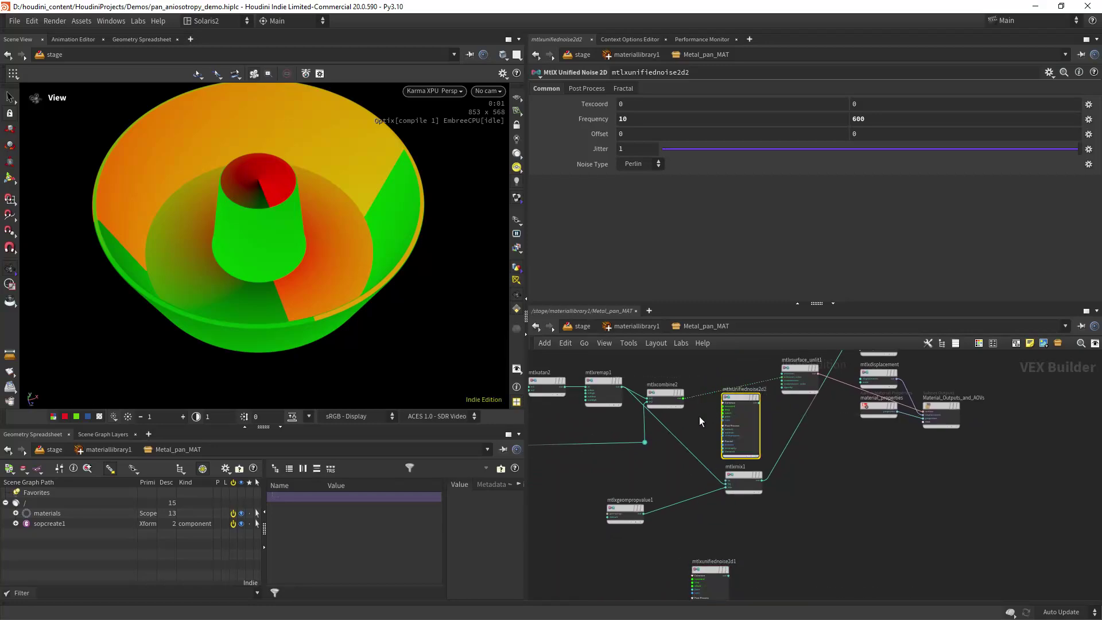
{"action": "scroll", "coordinate": [700, 421], "scroll_direction": "up", "scroll_amount": 5}
{"action": "left_click", "coordinate": [639, 420]}
{"action": "left_click", "coordinate": [733, 440]}
{"action": "middle_click_drag", "start_coordinate": [692, 476], "coordinate": [617, 511]}
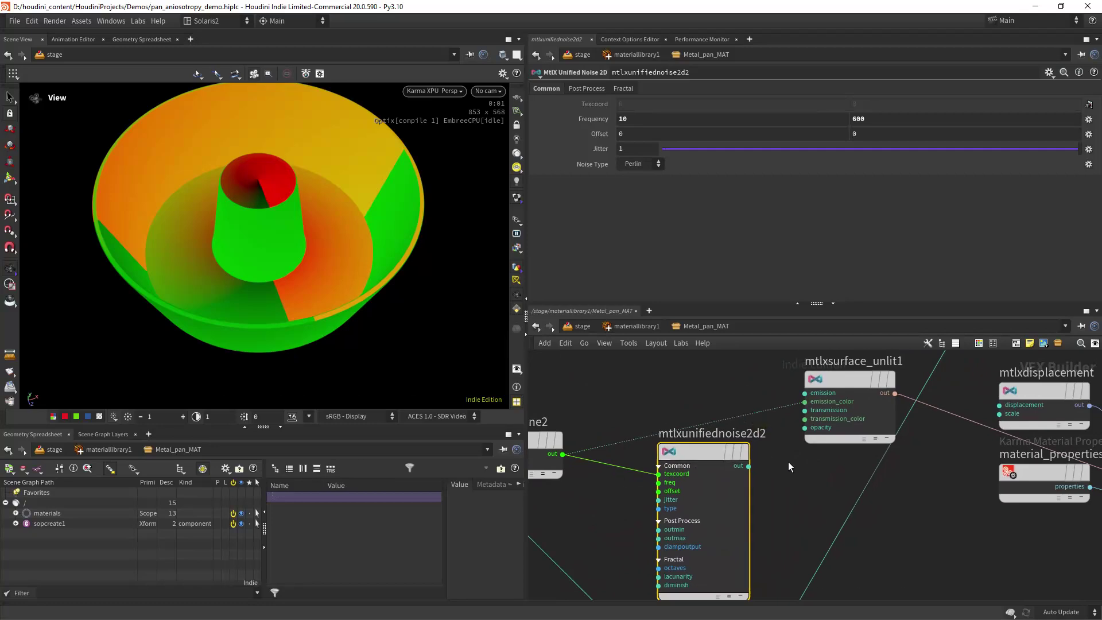
- Preview the duplicated noise on the pan by connecting its output to emission_color of mtlxsurface_unlit1
{"action": "middle_click_drag", "start_coordinate": [786, 466], "coordinate": [713, 501]}
{"action": "left_click", "coordinate": [675, 501]}
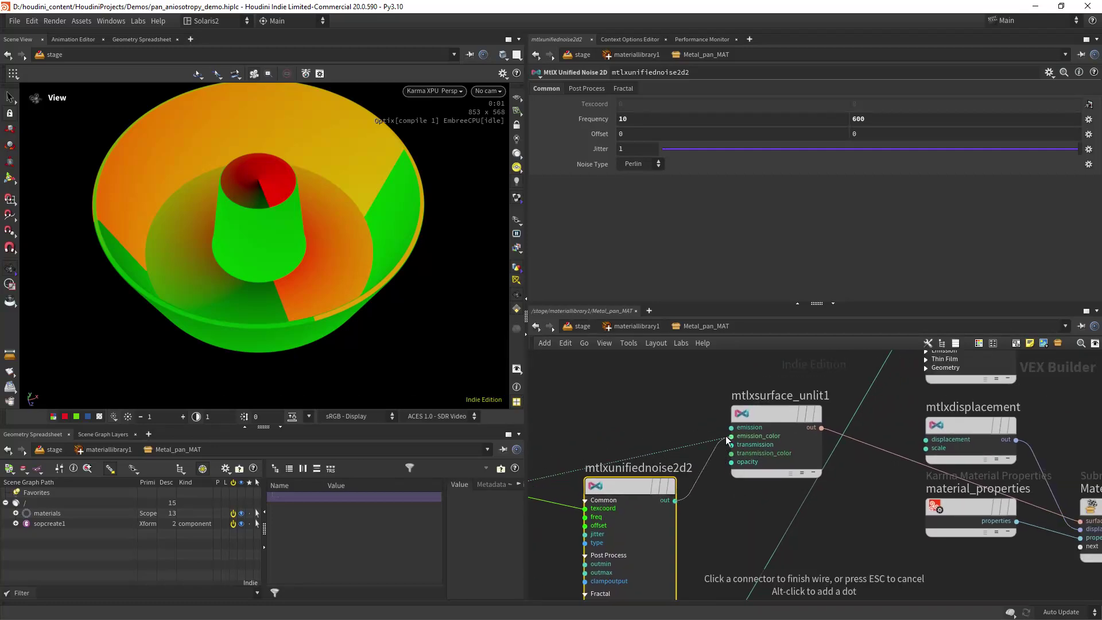
{"action": "left_click", "coordinate": [726, 436]}
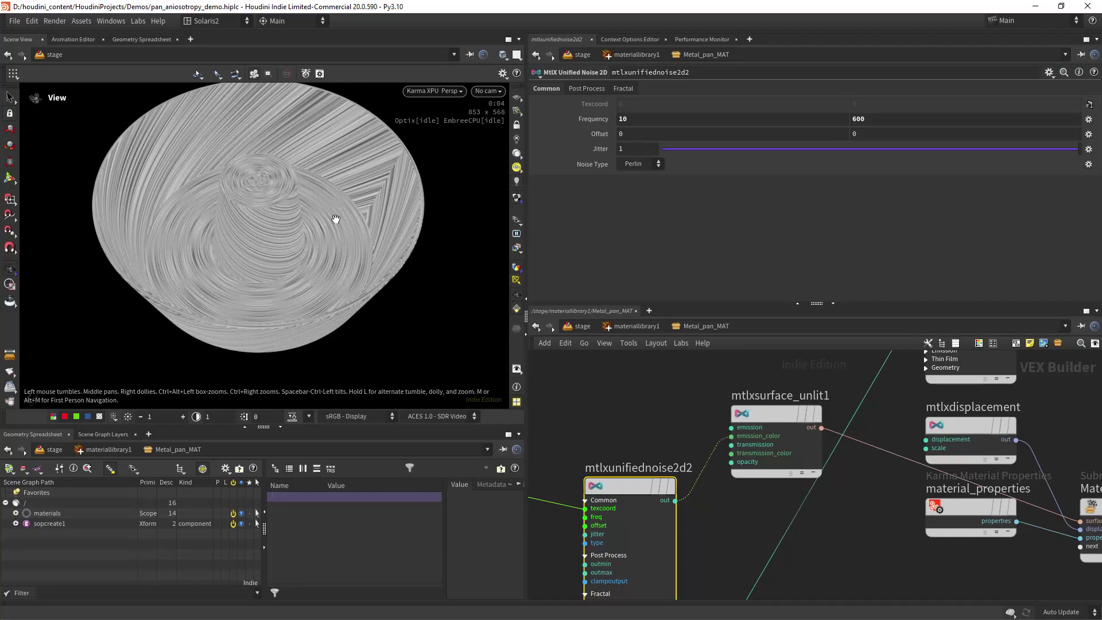
{"action": "right_click_drag", "start_coordinate": [350, 242], "coordinate": [327, 251]}
{"action": "middle_click_drag", "start_coordinate": [327, 250], "coordinate": [325, 263]}
{"action": "left_click_drag", "start_coordinate": [336, 234], "coordinate": [358, 228]}
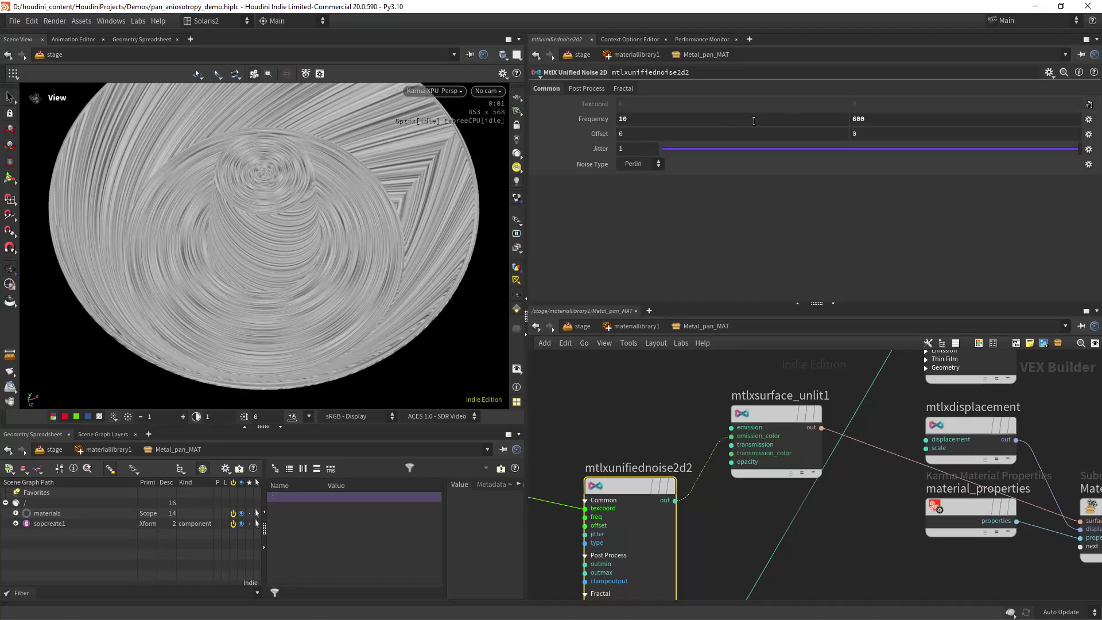
- Set the duplicated noise's Frequency components to 6 and 400
{"action": "left_click", "coordinate": [665, 120]}
{"action": "type", "text": "6"}
{"action": "key", "text": "Tab"}
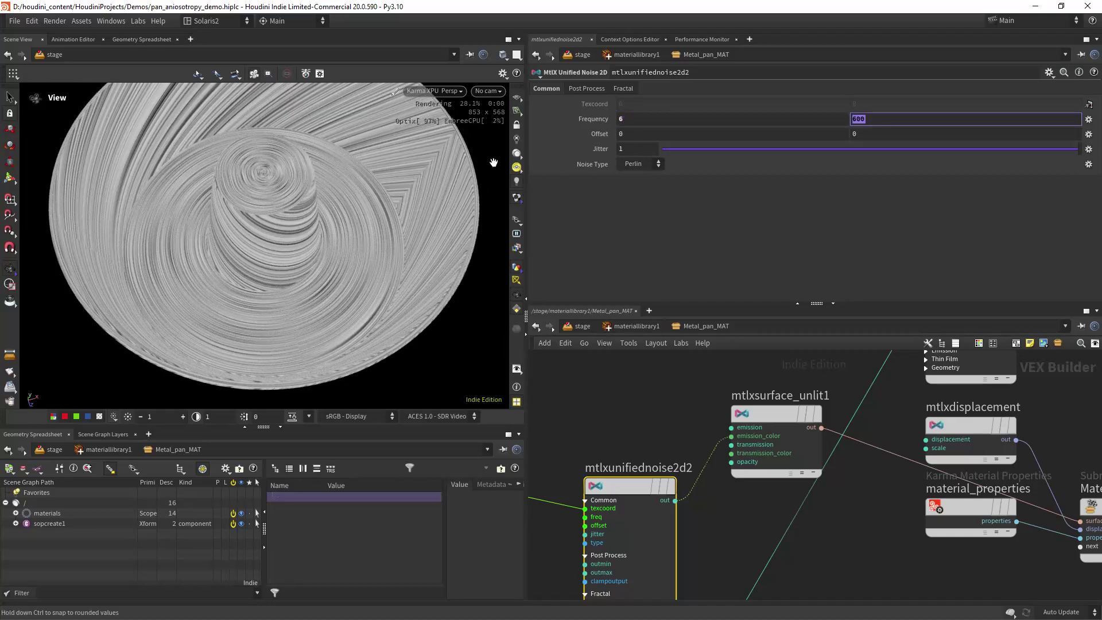
{"action": "type", "text": "400"}
{"action": "key", "text": "Tab"}
- Try 100 as the second Frequency component of the duplicated noise, then restore it to 400
{"action": "key", "text": "shift+Tab"}
{"action": "type", "text": "100"}
{"action": "key", "text": "Tab"}
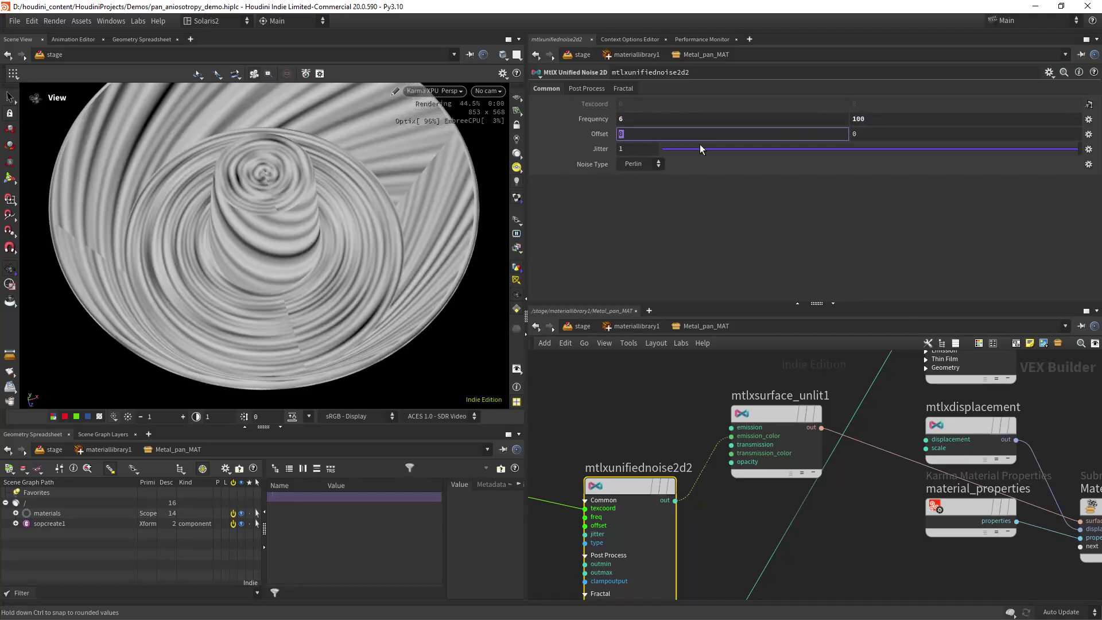
{"action": "key", "text": "shift+Tab"}
{"action": "type", "text": "400"}
{"action": "key", "text": "Tab"}
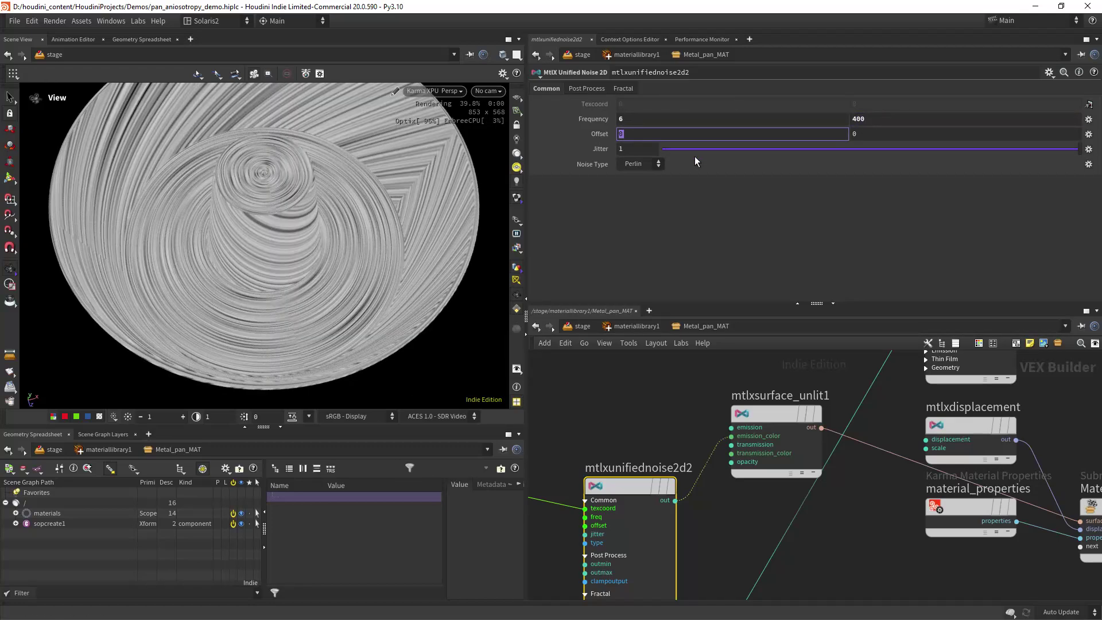
- Add a second MtlX Mix node and place it below mtlxmix1, near the original unified noise
{"action": "scroll", "coordinate": [340, 263], "scroll_direction": "down", "scroll_amount": 3}
{"action": "scroll", "coordinate": [866, 519], "scroll_direction": "down", "scroll_amount": 5}
{"action": "middle_click_drag", "start_coordinate": [856, 552], "coordinate": [759, 477]}
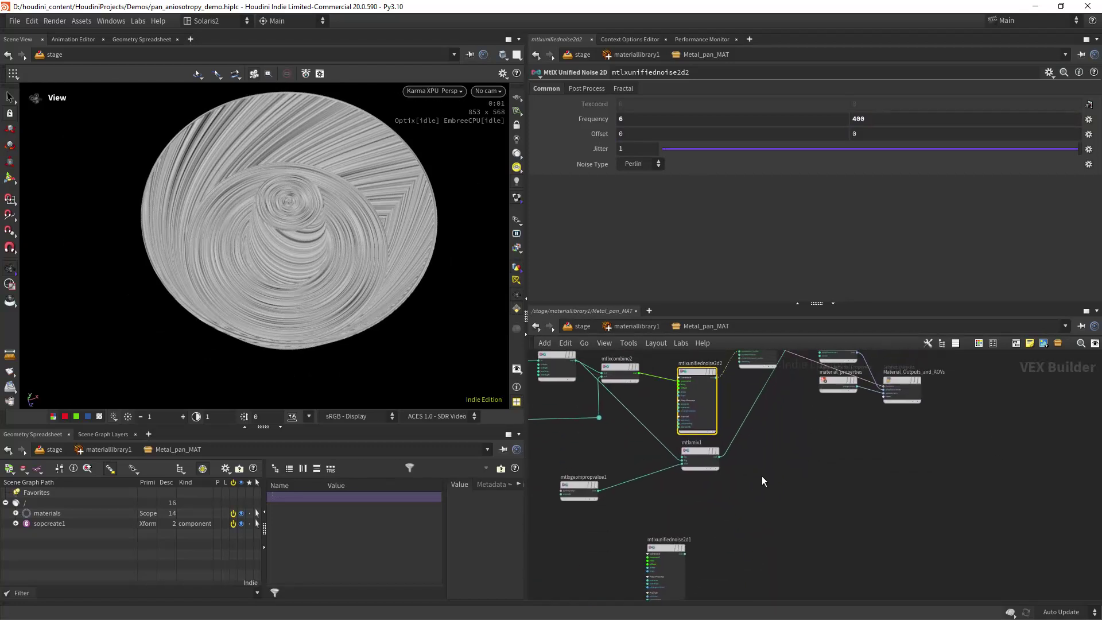
{"action": "scroll", "coordinate": [761, 476], "scroll_direction": "up", "scroll_amount": 3}
{"action": "scroll", "coordinate": [794, 468], "scroll_direction": "down", "scroll_amount": 2}
{"action": "scroll", "coordinate": [758, 499], "scroll_direction": "down", "scroll_amount": 2}
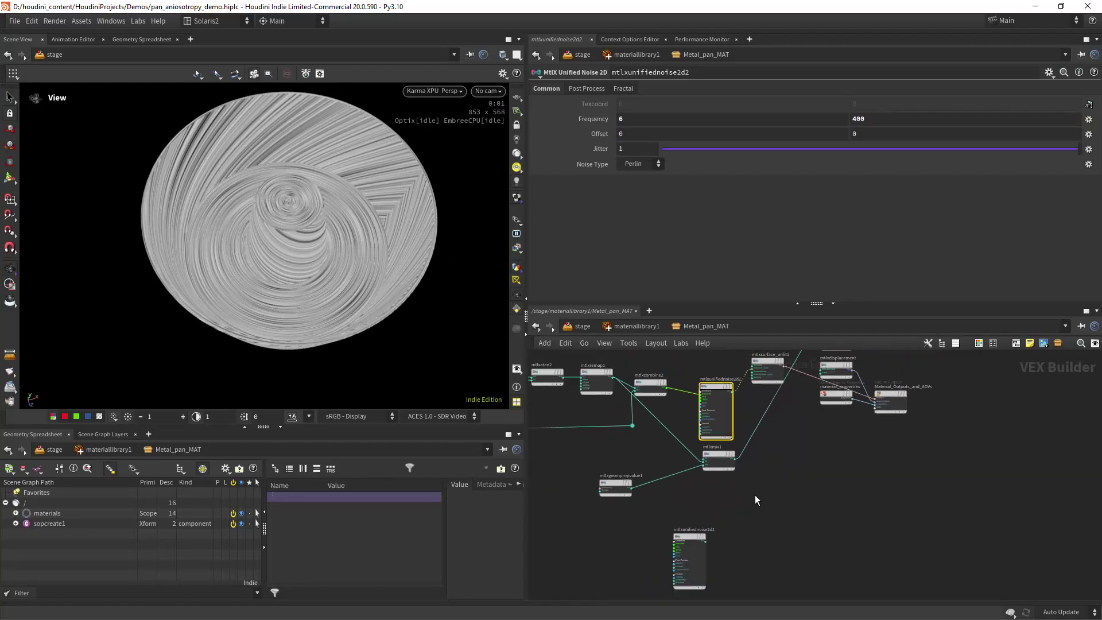
{"action": "scroll", "coordinate": [725, 500], "scroll_direction": "up", "scroll_amount": 3}
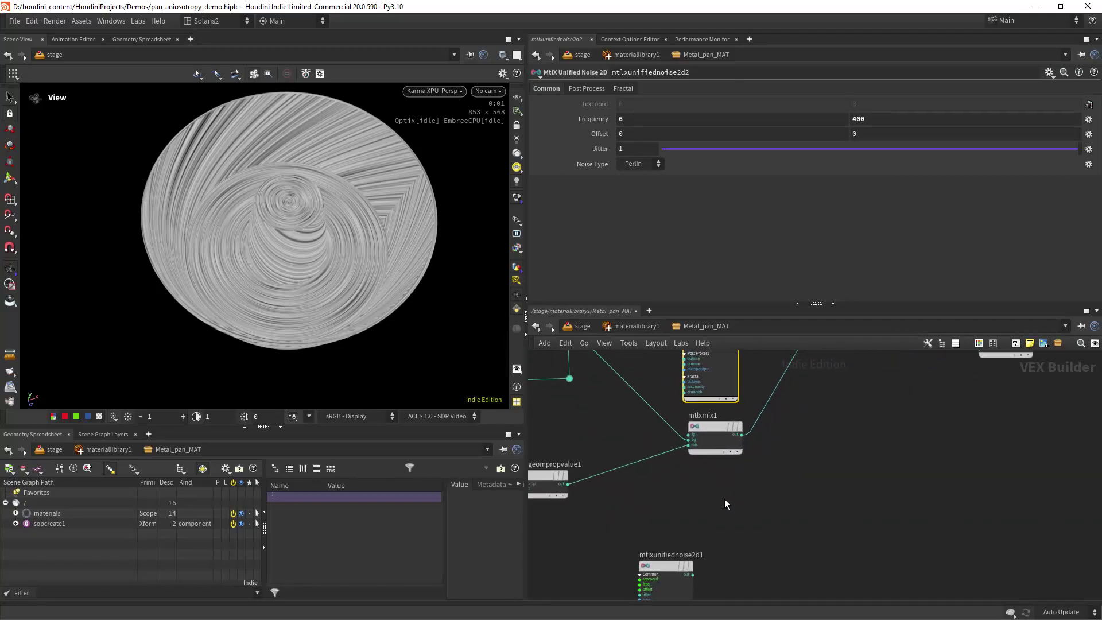
{"action": "key", "text": "Tab"}
{"action": "type", "text": "mix"}
{"action": "key", "text": "Return"}
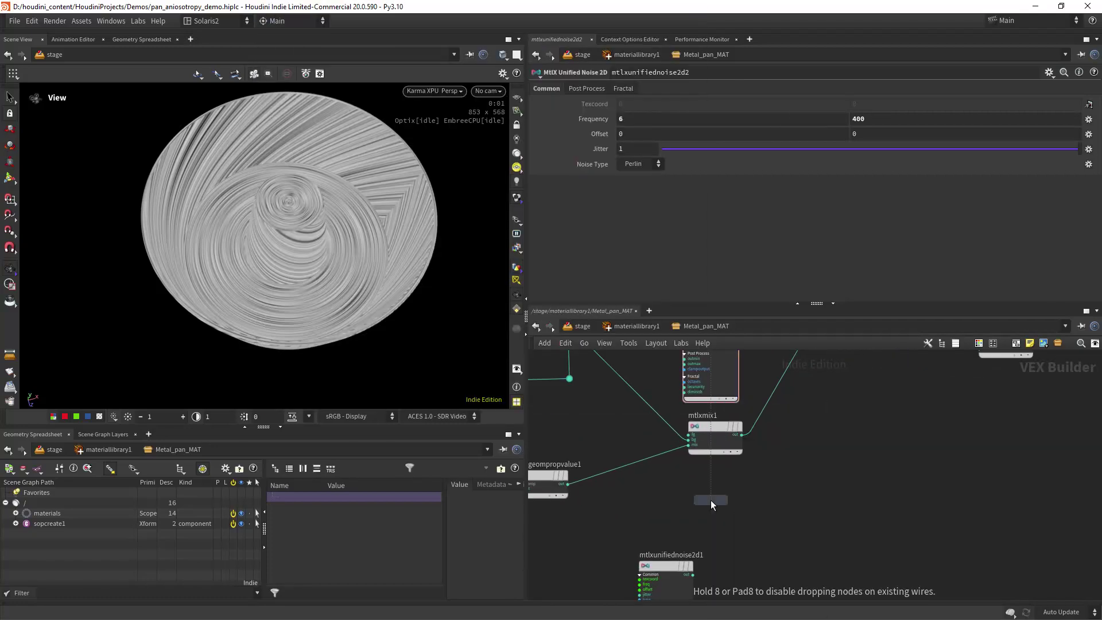
{"action": "left_click", "coordinate": [711, 501]}
{"action": "key", "text": "h"}
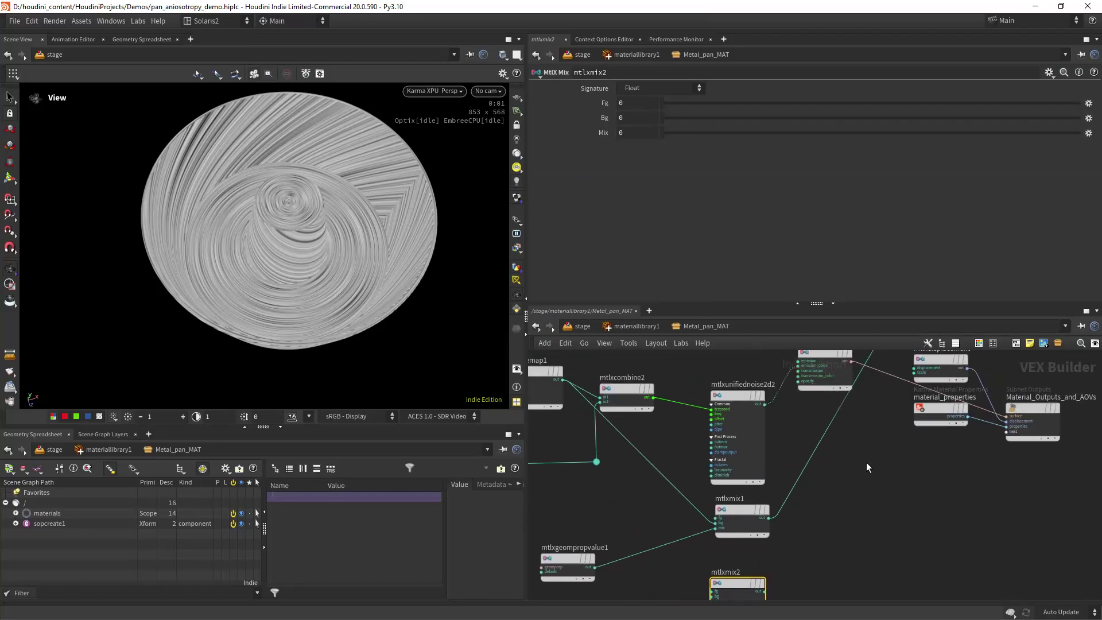
{"action": "middle_click_drag", "start_coordinate": [858, 504], "coordinate": [842, 458]}
{"action": "left_click_drag", "start_coordinate": [777, 512], "coordinate": [817, 505]}
{"action": "left_click_drag", "start_coordinate": [772, 548], "coordinate": [781, 526]}
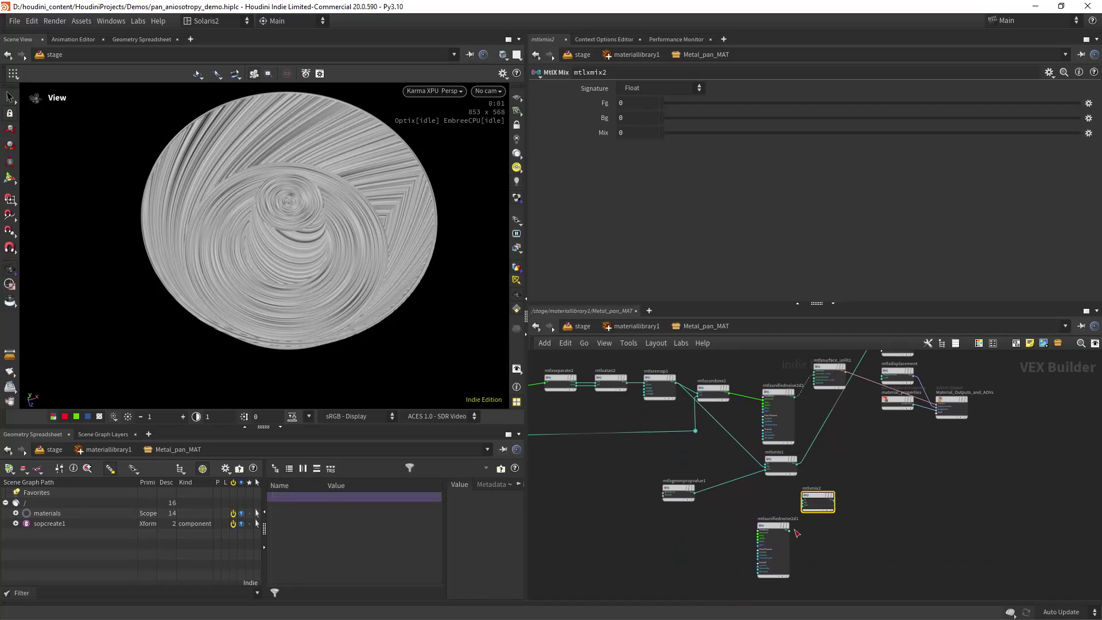
- Connect the sides geometry property value from mtlxgeompropvalue1 to the mix input of mtlxmix2
{"action": "scroll", "coordinate": [827, 523], "scroll_direction": "up", "scroll_amount": 2}
{"action": "right_click_drag", "start_coordinate": [826, 523], "coordinate": [803, 509]}
{"action": "middle_click_drag", "start_coordinate": [846, 487], "coordinate": [836, 573]}
{"action": "middle_click_drag", "start_coordinate": [741, 537], "coordinate": [783, 487]}
{"action": "left_click", "coordinate": [604, 488]}
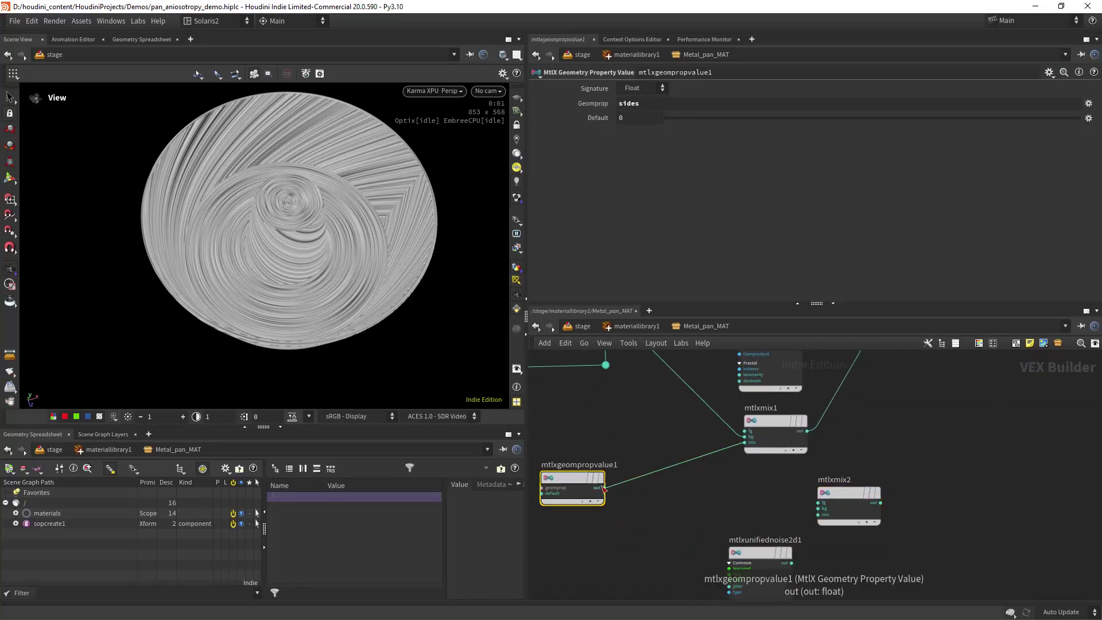
{"action": "left_click", "coordinate": [795, 518]}
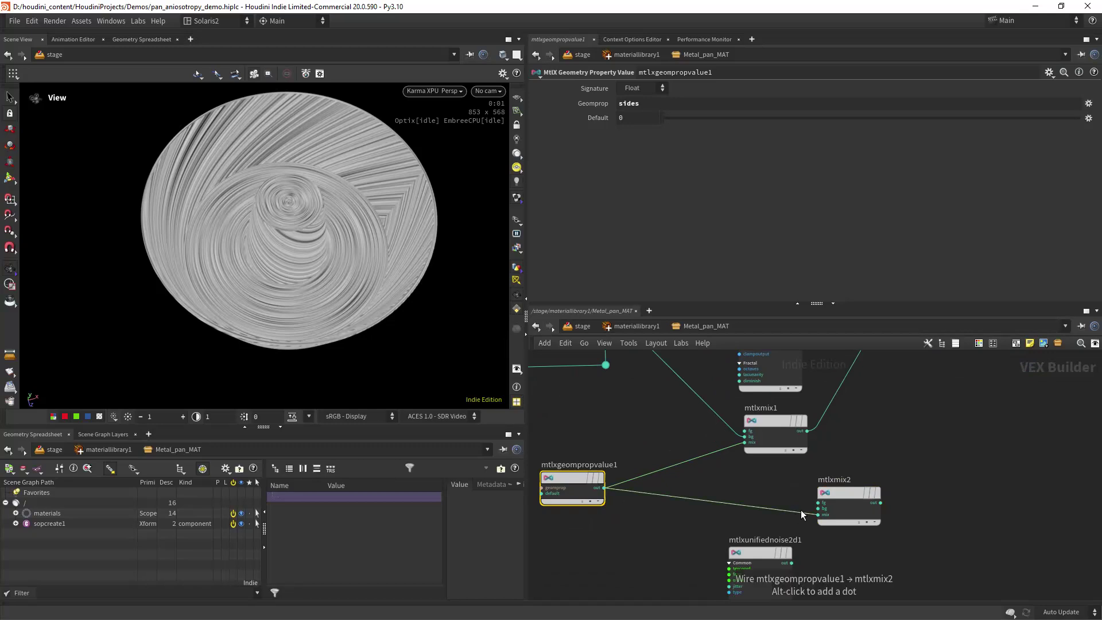
- Reposition mtlxunifiednoise2d1 and connect its output to the fg input of mtlxmix2
{"action": "left_click_drag", "start_coordinate": [752, 546], "coordinate": [684, 522]}
{"action": "scroll", "coordinate": [722, 519], "scroll_direction": "up", "scroll_amount": 1}
{"action": "left_click", "coordinate": [707, 524]}
{"action": "left_click", "coordinate": [821, 480]}
{"action": "scroll", "coordinate": [918, 396], "scroll_direction": "down", "scroll_amount": 4}
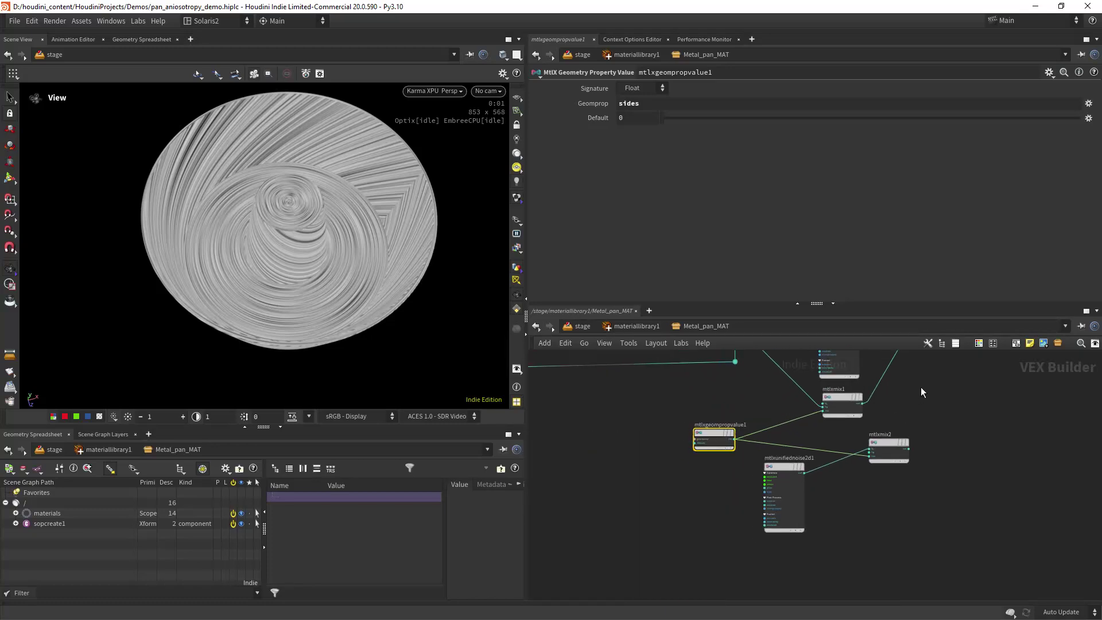
- Connect the mtlxunifiednoise2d2 output to the bg input of mtlxmix2 and reposition the mix node
{"action": "middle_click_drag", "start_coordinate": [918, 388], "coordinate": [842, 494]}
{"action": "scroll", "coordinate": [812, 431], "scroll_direction": "up", "scroll_amount": 2}
{"action": "left_click", "coordinate": [774, 423]}
{"action": "left_click", "coordinate": [792, 491]}
{"action": "left_click_drag", "start_coordinate": [818, 480], "coordinate": [857, 429]}
- Move mtlxsurface_unlit1 near the mix node and connect the mtlxmix2 output to its emission_color
{"action": "middle_click_drag", "start_coordinate": [936, 404], "coordinate": [761, 481]}
{"action": "left_click_drag", "start_coordinate": [638, 381], "coordinate": [775, 495]}
{"action": "scroll", "coordinate": [718, 512], "scroll_direction": "up", "scroll_amount": 3}
{"action": "left_click", "coordinate": [671, 543]}
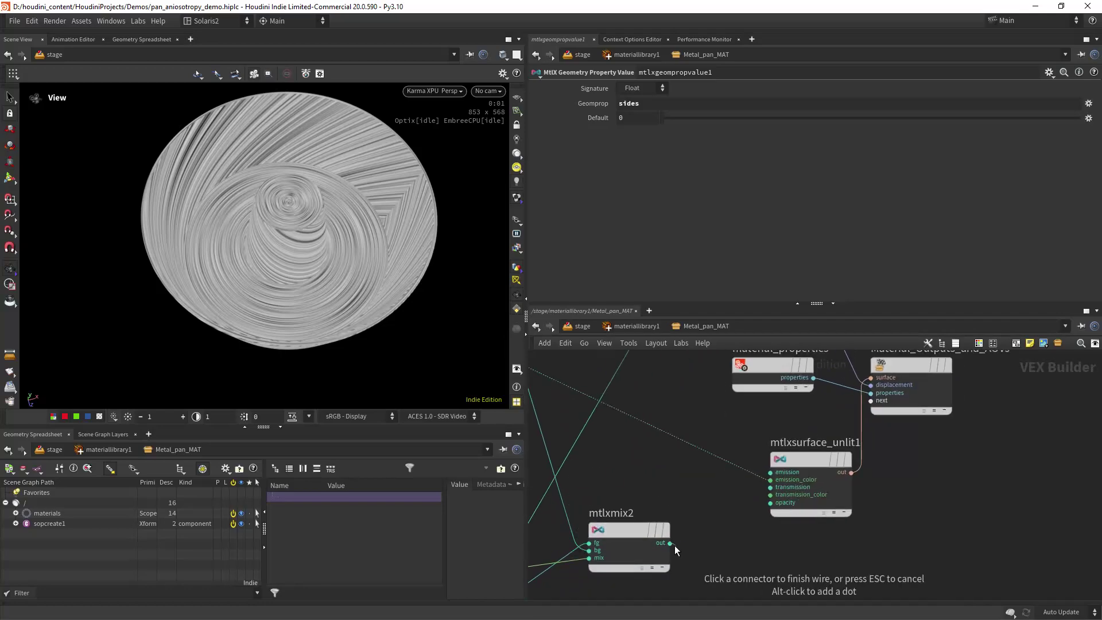
{"action": "left_click", "coordinate": [770, 479]}
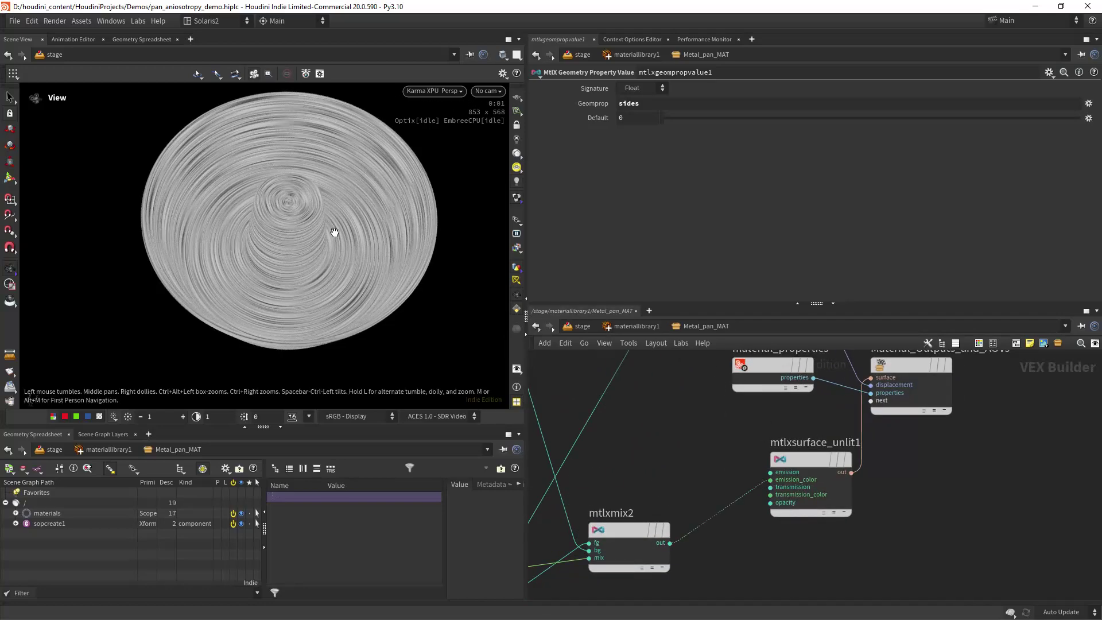
- Examine the blended noise on the pan's base, side walls and center cone from several angles and distances
{"action": "right_click_drag", "start_coordinate": [333, 233], "coordinate": [384, 246]}
{"action": "middle_click_drag", "start_coordinate": [384, 246], "coordinate": [332, 292]}
{"action": "left_click_drag", "start_coordinate": [332, 292], "coordinate": [357, 256]}
{"action": "mouse_move", "coordinate": [356, 256]}
{"action": "right_mouse_down"}
{"action": "mouse_move", "coordinate": [339, 276]}
{"action": "mouse_move", "coordinate": [358, 252]}
{"action": "right_mouse_up"}
{"action": "left_click_drag", "start_coordinate": [350, 249], "coordinate": [341, 273]}
{"action": "right_click_drag", "start_coordinate": [342, 274], "coordinate": [372, 305]}
{"action": "left_click_drag", "start_coordinate": [372, 304], "coordinate": [312, 290]}
{"action": "right_click_drag", "start_coordinate": [313, 291], "coordinate": [376, 279]}
{"action": "middle_click_drag", "start_coordinate": [376, 279], "coordinate": [364, 274]}
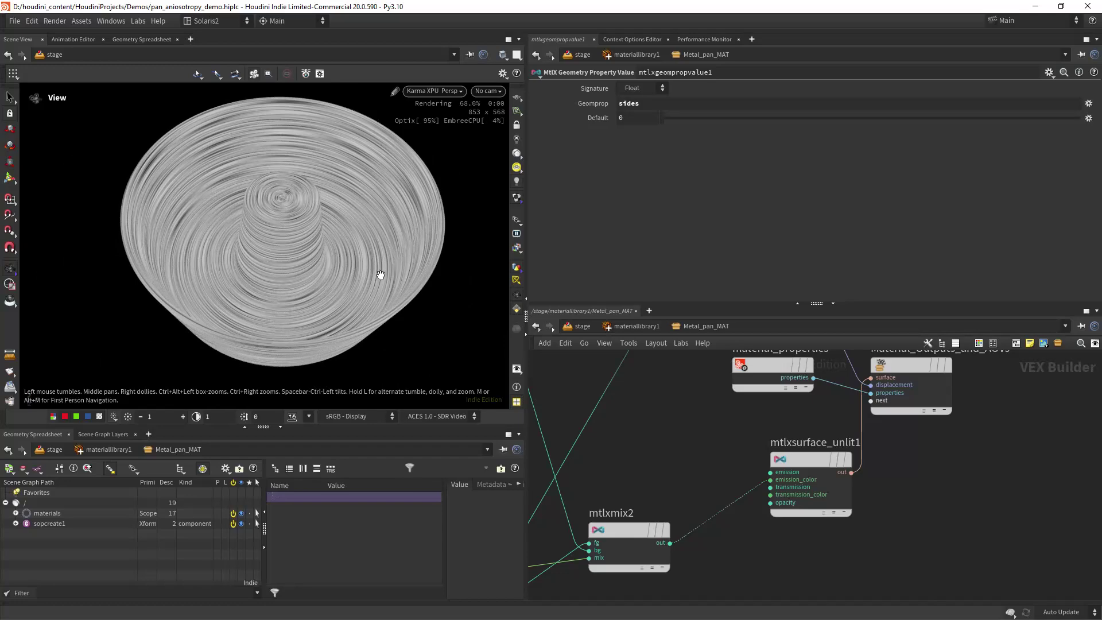
{"action": "right_click_drag", "start_coordinate": [379, 273], "coordinate": [346, 283]}
{"action": "left_click_drag", "start_coordinate": [347, 283], "coordinate": [299, 279]}
{"action": "scroll", "coordinate": [299, 279], "scroll_direction": "up", "scroll_amount": 3}
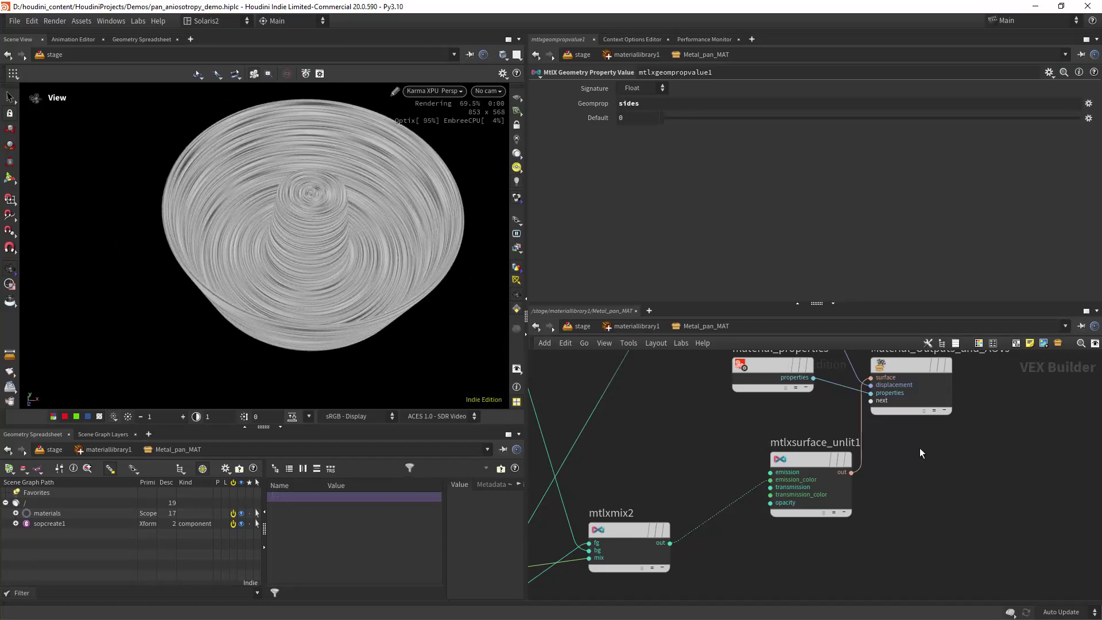
- Move the output, displacement, properties, unlit and standard surface nodes away from the noise network to make room
{"action": "scroll", "coordinate": [811, 498], "scroll_direction": "down", "scroll_amount": 5}
{"action": "middle_click_drag", "start_coordinate": [881, 458], "coordinate": [829, 463]}
{"action": "left_click_drag", "start_coordinate": [856, 432], "coordinate": [713, 575]}
{"action": "left_click_drag", "start_coordinate": [732, 451], "coordinate": [862, 443]}
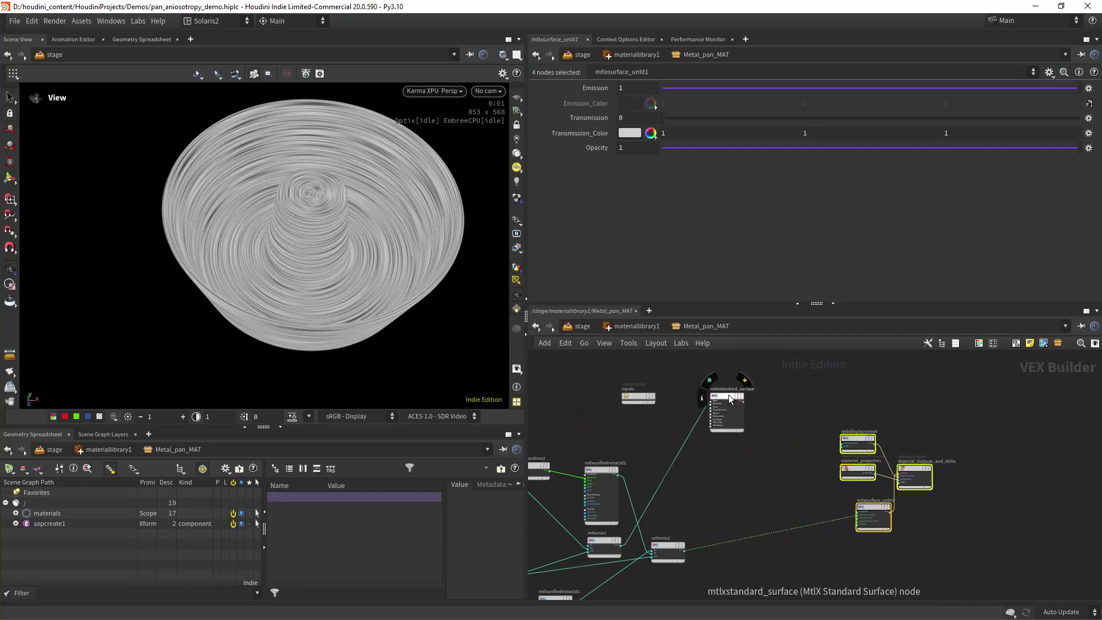
{"action": "left_click_drag", "start_coordinate": [728, 395], "coordinate": [801, 418]}
- Connect the mtlxstandard_surface output to the surface input of Material_Outputs_and_AOVs, replacing the unlit preview
{"action": "scroll", "coordinate": [766, 489], "scroll_direction": "up", "scroll_amount": 5}
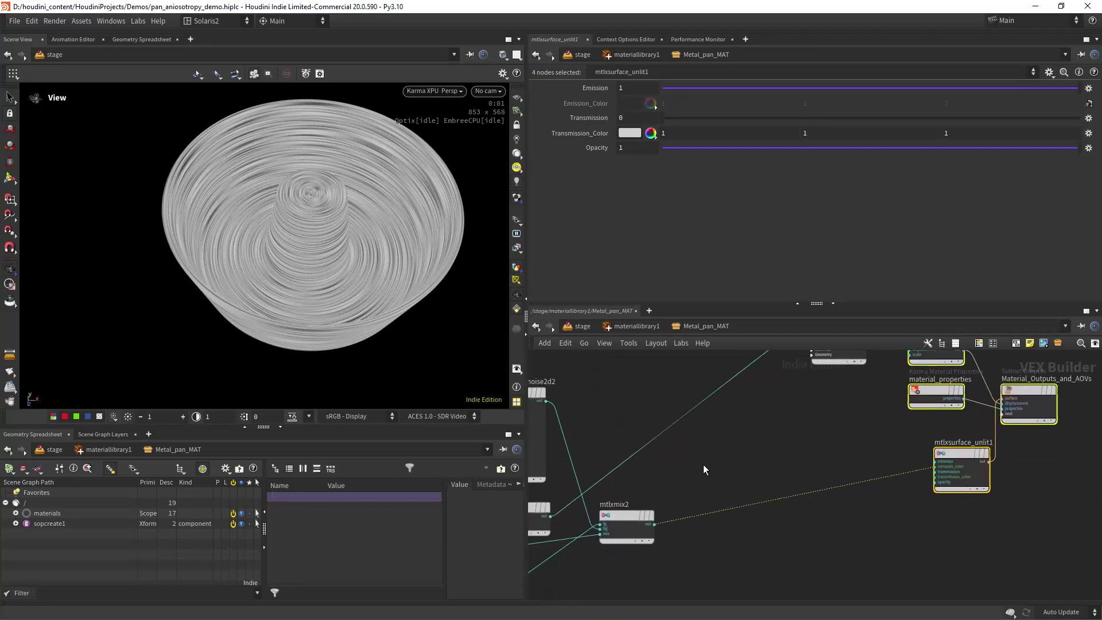
{"action": "scroll", "coordinate": [731, 424], "scroll_direction": "down", "scroll_amount": 5}
{"action": "middle_click_drag", "start_coordinate": [729, 412], "coordinate": [677, 451]}
{"action": "scroll", "coordinate": [676, 451], "scroll_direction": "up", "scroll_amount": 5}
{"action": "middle_click_drag", "start_coordinate": [779, 384], "coordinate": [623, 465]}
{"action": "left_click", "coordinate": [676, 420]}
{"action": "left_click", "coordinate": [836, 520]}
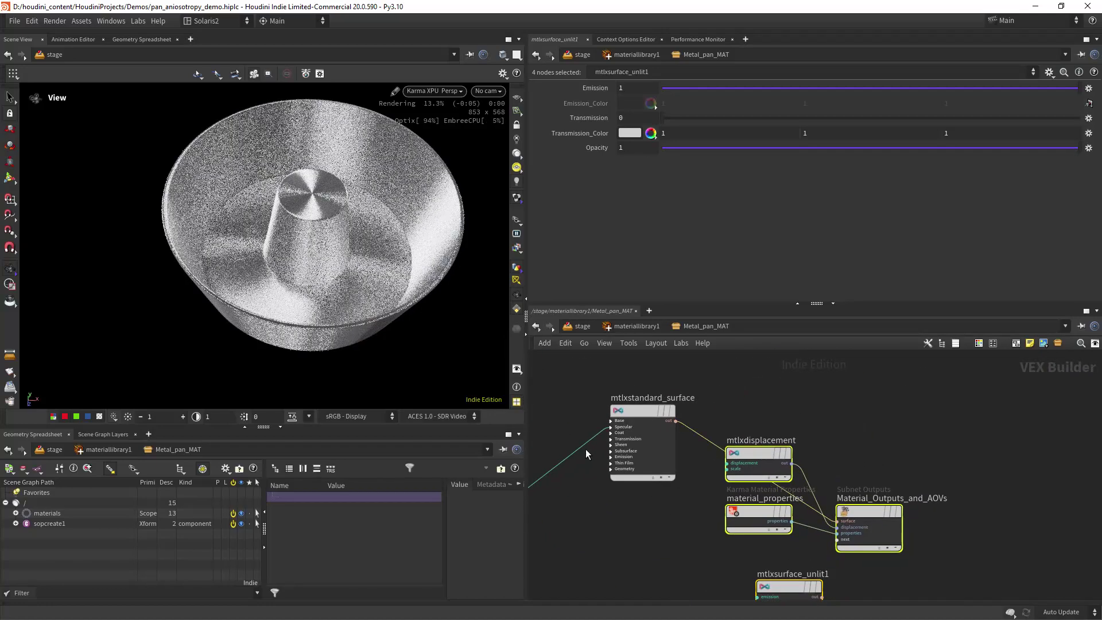
- Add a MtlX Bump node beside mtlxmix2 and connect the mtlxmix2 output to its height input
{"action": "middle_click_drag", "start_coordinate": [621, 532], "coordinate": [704, 457]}
{"action": "scroll", "coordinate": [672, 456], "scroll_direction": "down", "scroll_amount": 4}
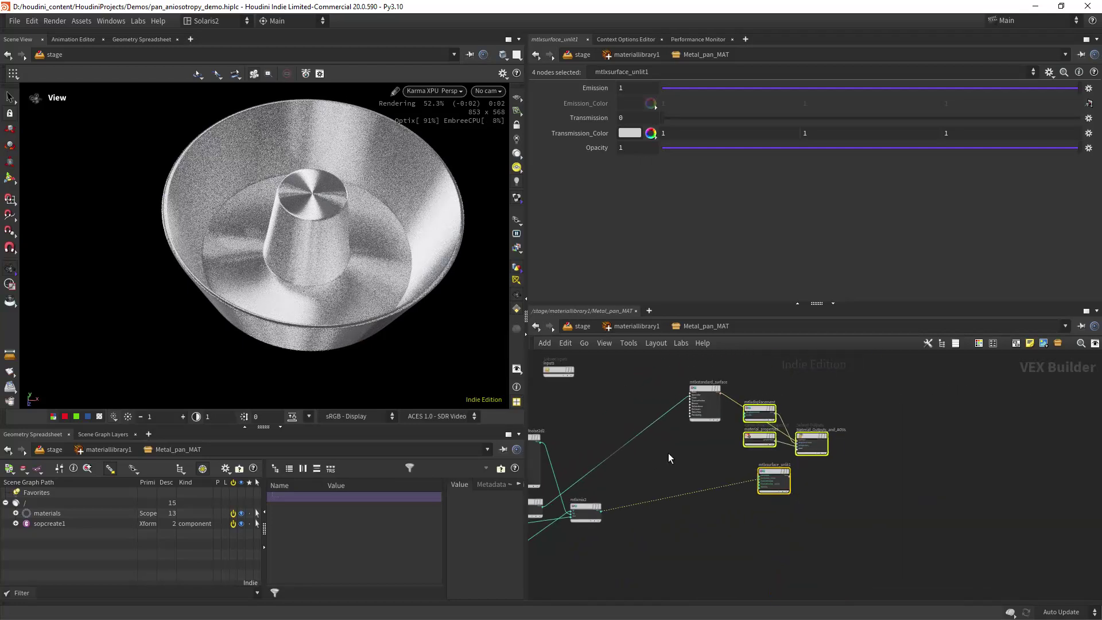
{"action": "scroll", "coordinate": [620, 479], "scroll_direction": "up", "scroll_amount": 3}
{"action": "left_click", "coordinate": [666, 476]}
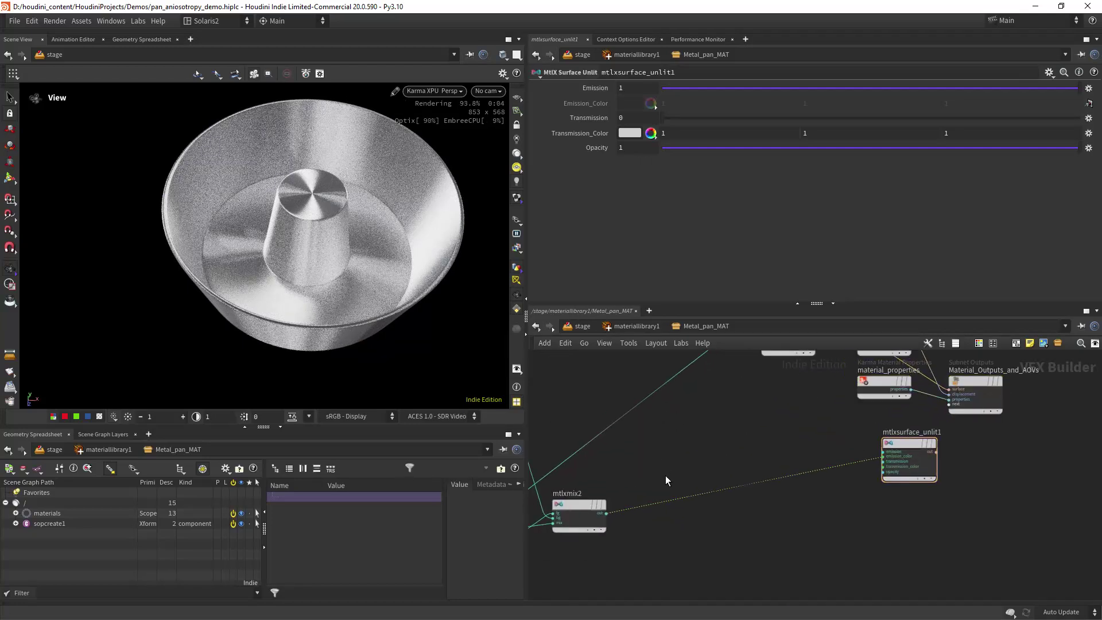
{"action": "key", "text": "Tab"}
{"action": "type", "text": "bump"}
{"action": "key", "text": "Return"}
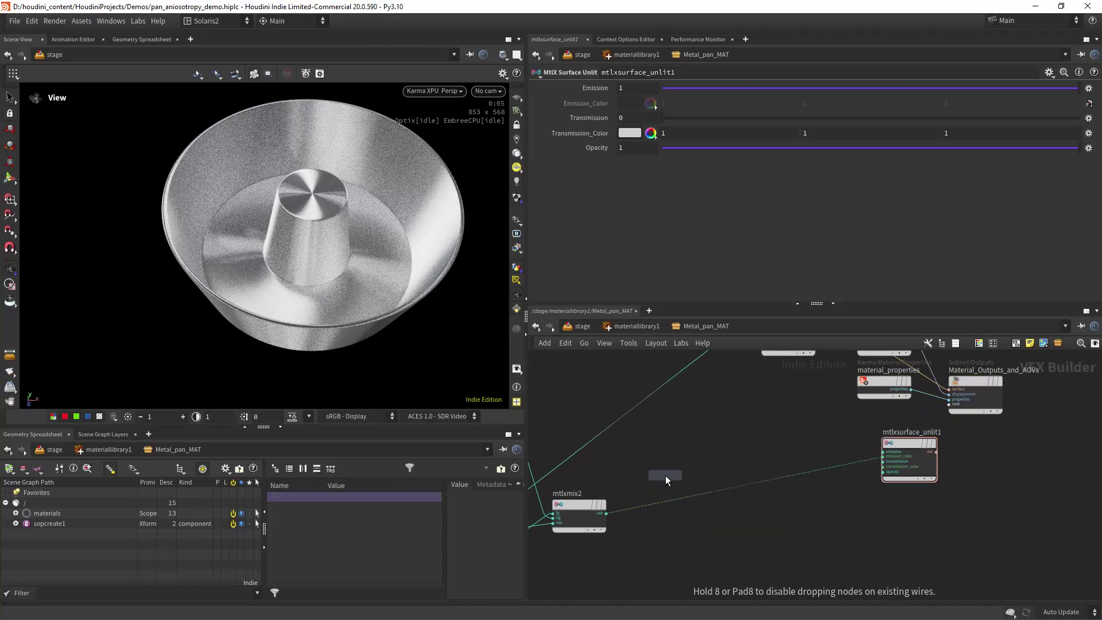
{"action": "left_click", "coordinate": [666, 475]}
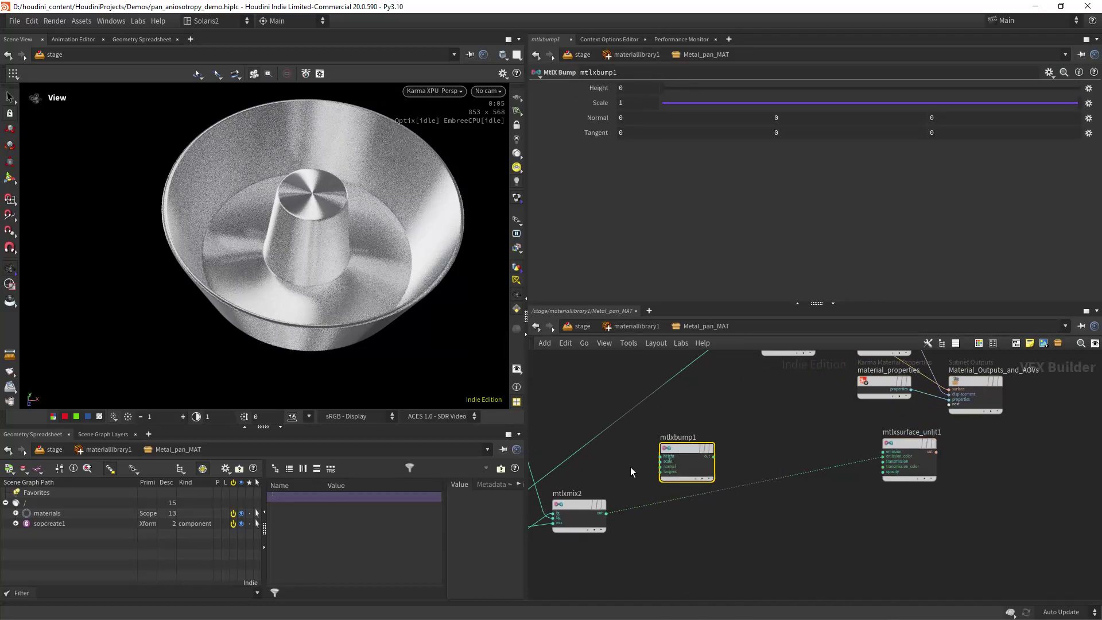
{"action": "scroll", "coordinate": [625, 494], "scroll_direction": "up", "scroll_amount": 3}
{"action": "left_click", "coordinate": [602, 550]}
{"action": "left_click", "coordinate": [707, 442]}
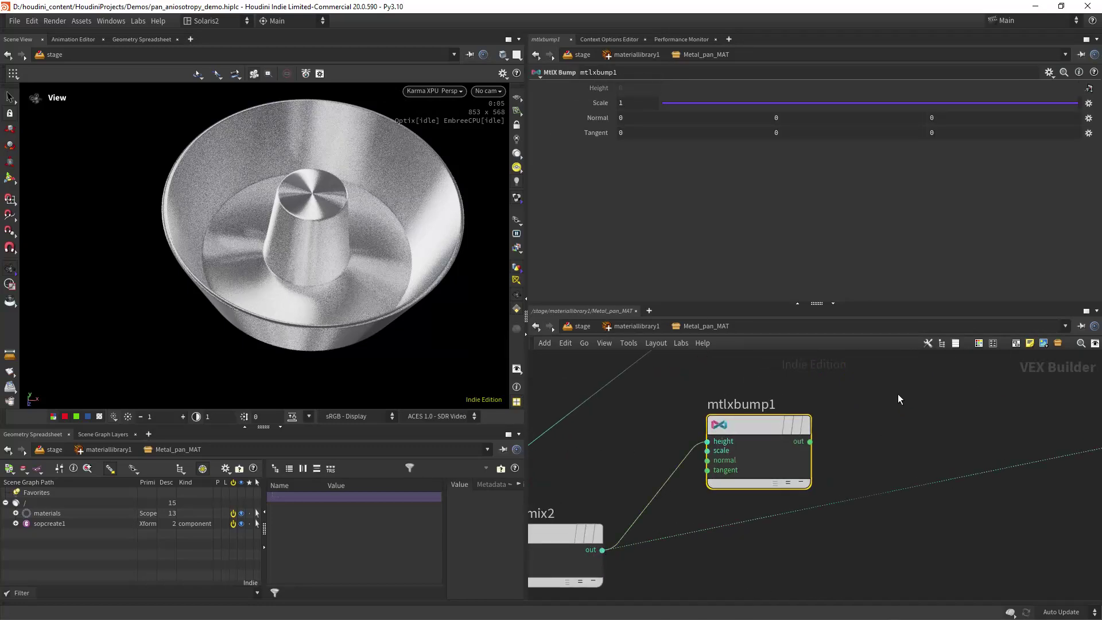
- Connect the mtlxbump1 output to the Normal input in the Geometry group of mtlxstandard_surface
{"action": "middle_click_drag", "start_coordinate": [825, 406], "coordinate": [707, 455]}
{"action": "left_click", "coordinate": [695, 491]}
{"action": "scroll", "coordinate": [746, 436], "scroll_direction": "down", "scroll_amount": 3}
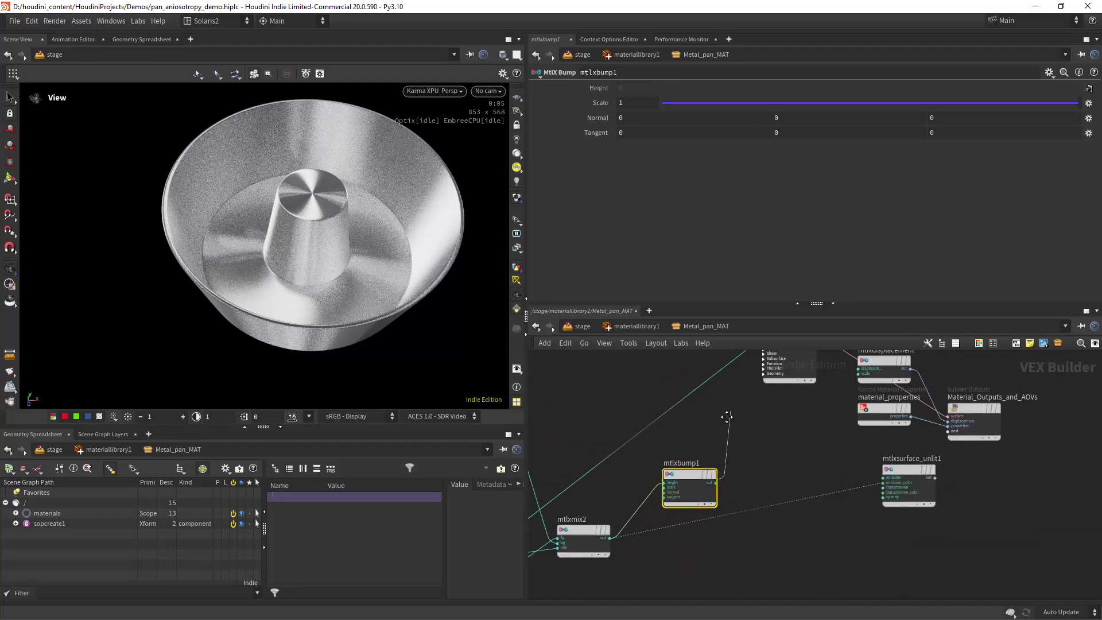
{"action": "scroll", "coordinate": [725, 418], "scroll_direction": "up", "scroll_amount": 4}
{"action": "left_click", "coordinate": [750, 445]}
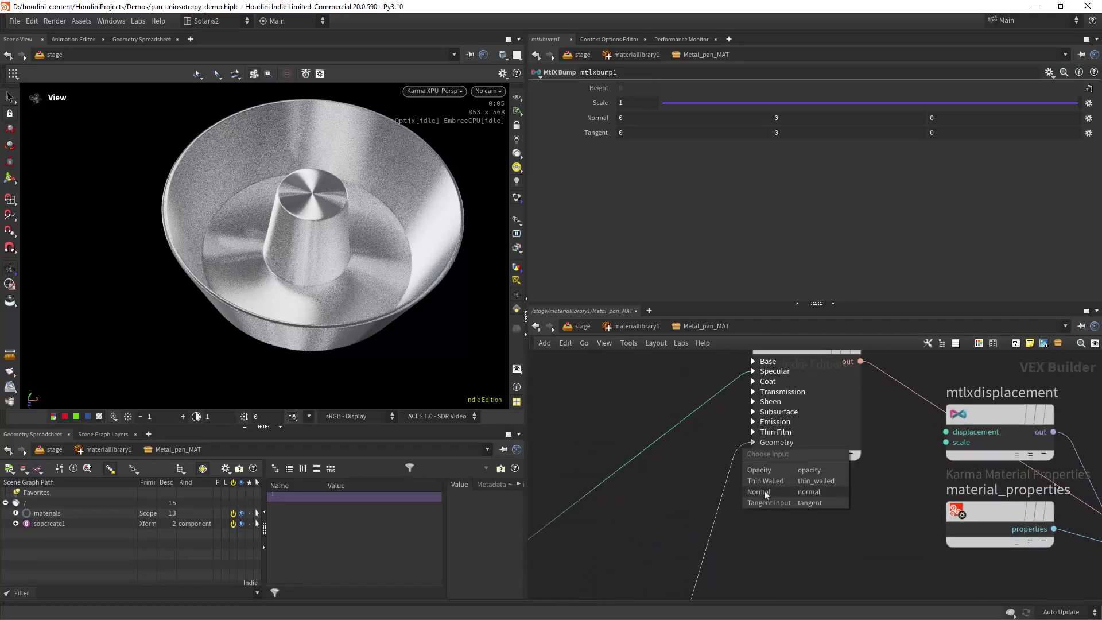
{"action": "left_click", "coordinate": [766, 489]}
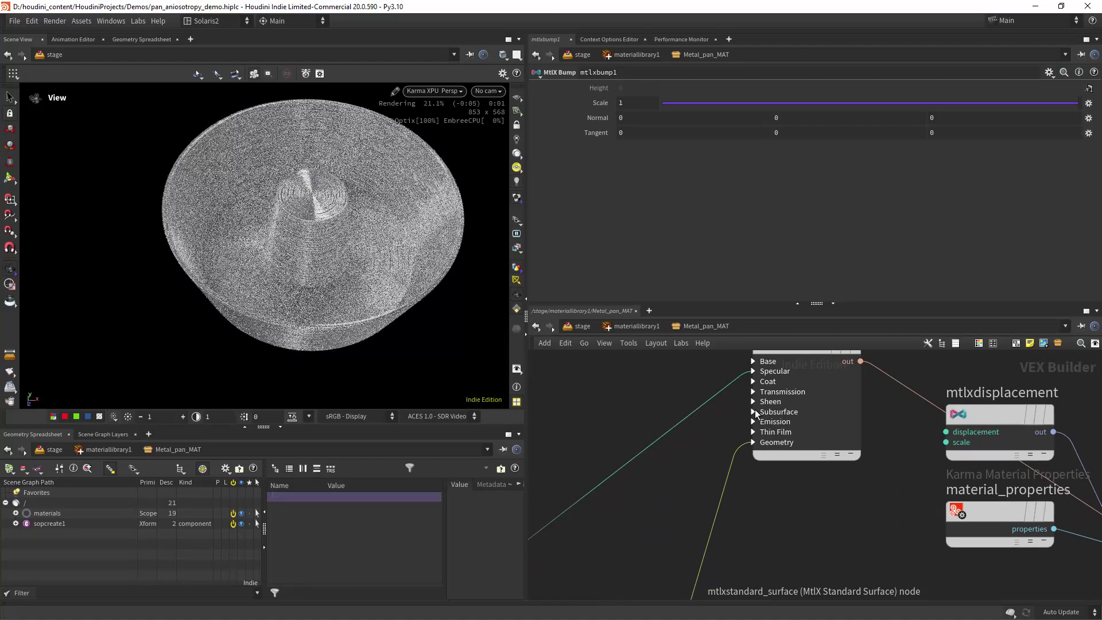
- Set the Scale of mtlxbump1 to .001
{"action": "left_click_drag", "start_coordinate": [368, 258], "coordinate": [413, 258]}
{"action": "middle_click_drag", "start_coordinate": [413, 259], "coordinate": [397, 262]}
{"action": "scroll", "coordinate": [784, 509], "scroll_direction": "down", "scroll_amount": 3}
{"action": "middle_click_drag", "start_coordinate": [783, 562], "coordinate": [786, 462]}
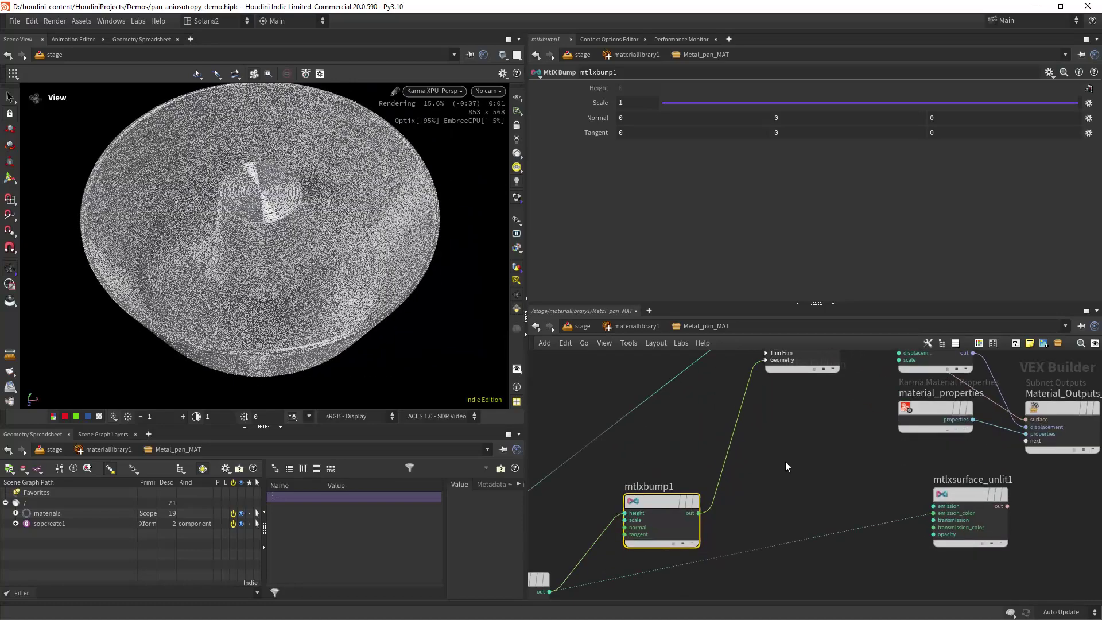
{"action": "left_click", "coordinate": [637, 103]}
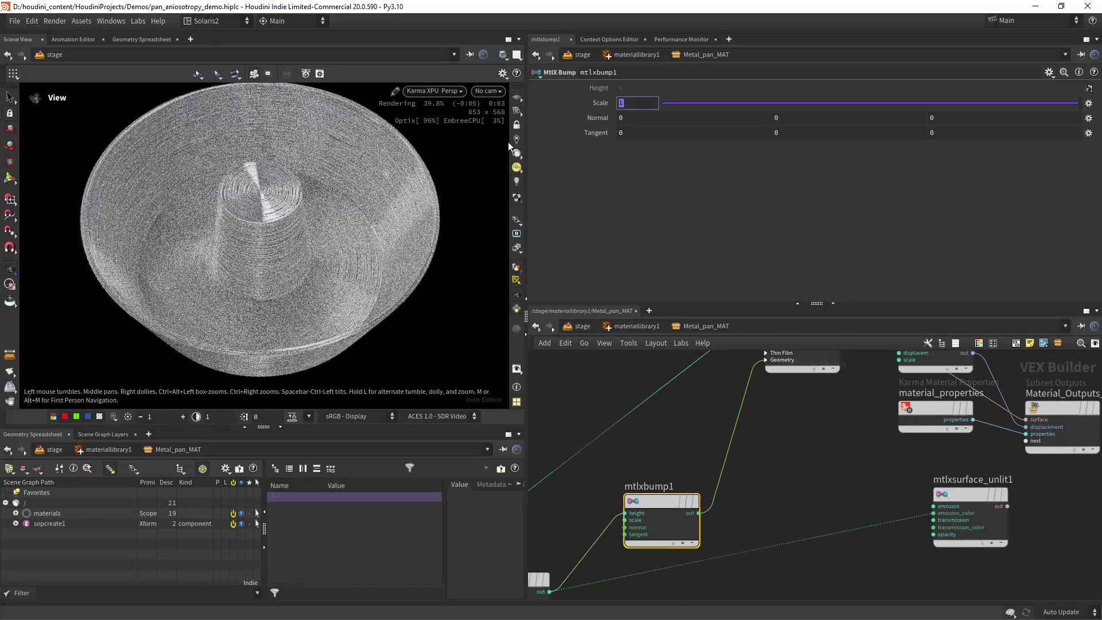
{"action": "type", "text": ".001"}
{"action": "key", "text": "Return"}
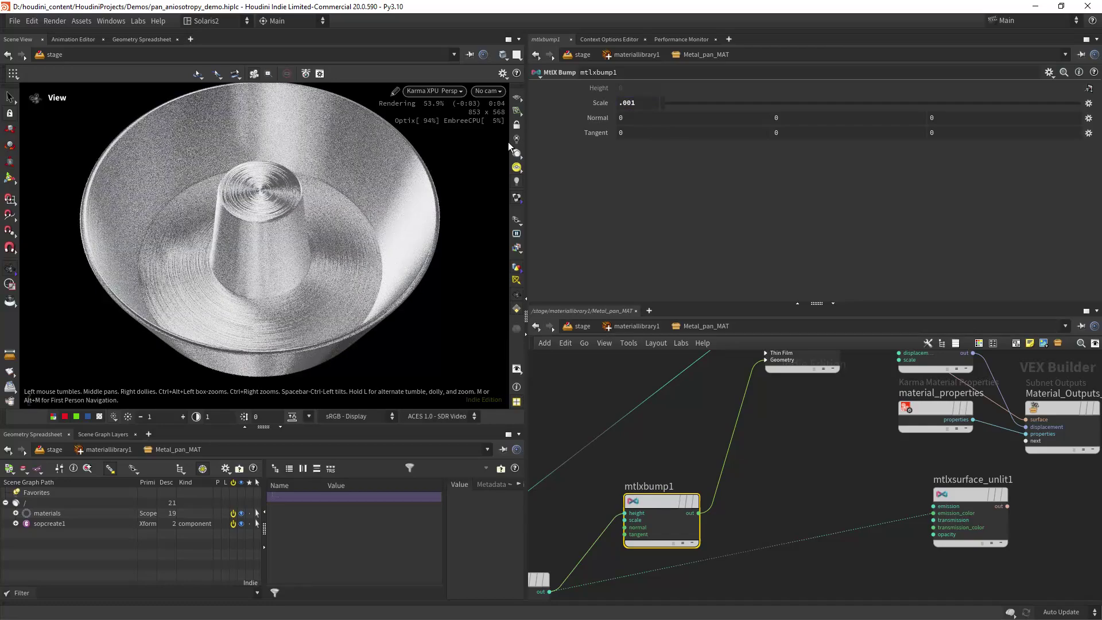
- Try a Scale of .0005 on mtlxbump1 and restore it to .001
{"action": "left_click_drag", "start_coordinate": [630, 105], "coordinate": [637, 106]}
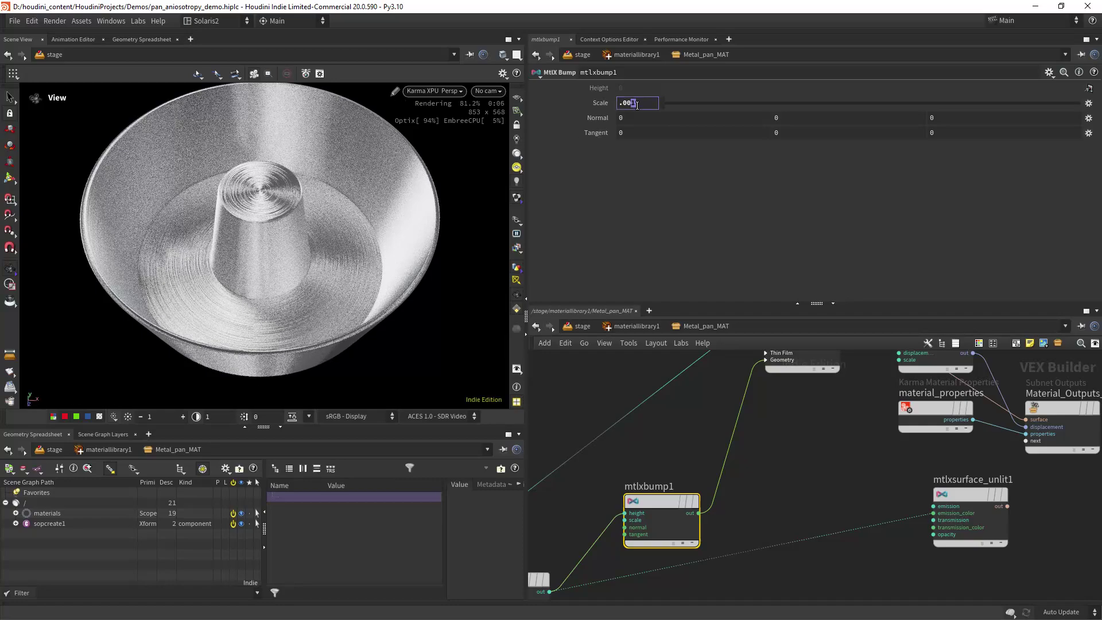
{"action": "type", "text": "5"}
{"action": "key", "text": "Return"}
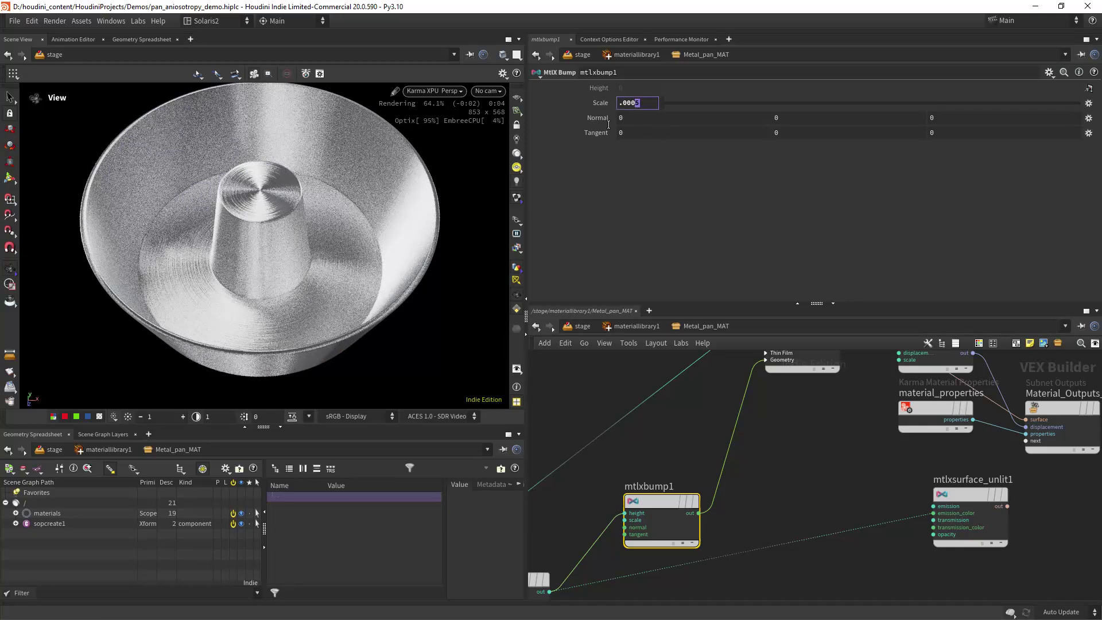
{"action": "key", "text": "BackSpace"}
{"action": "key", "text": "BackSpace"}
{"action": "type", "text": "1"}
{"action": "key", "text": "Return"}
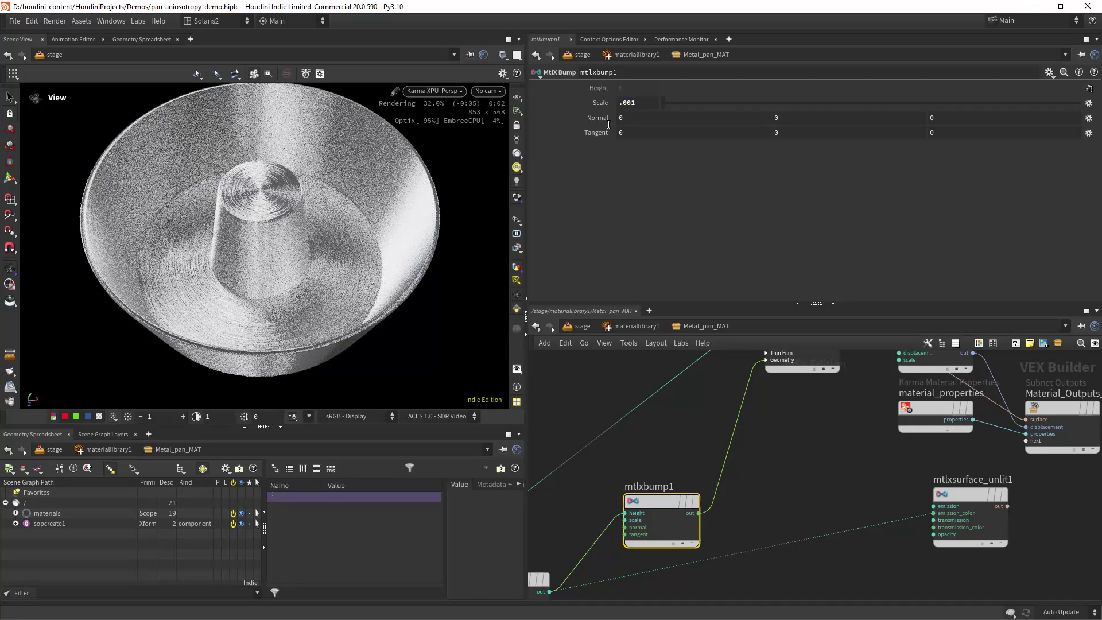
- Return to the stage network and set the Denoiser image filter of karmarendersettings to Intel OIDN
{"action": "left_click", "coordinate": [583, 326]}
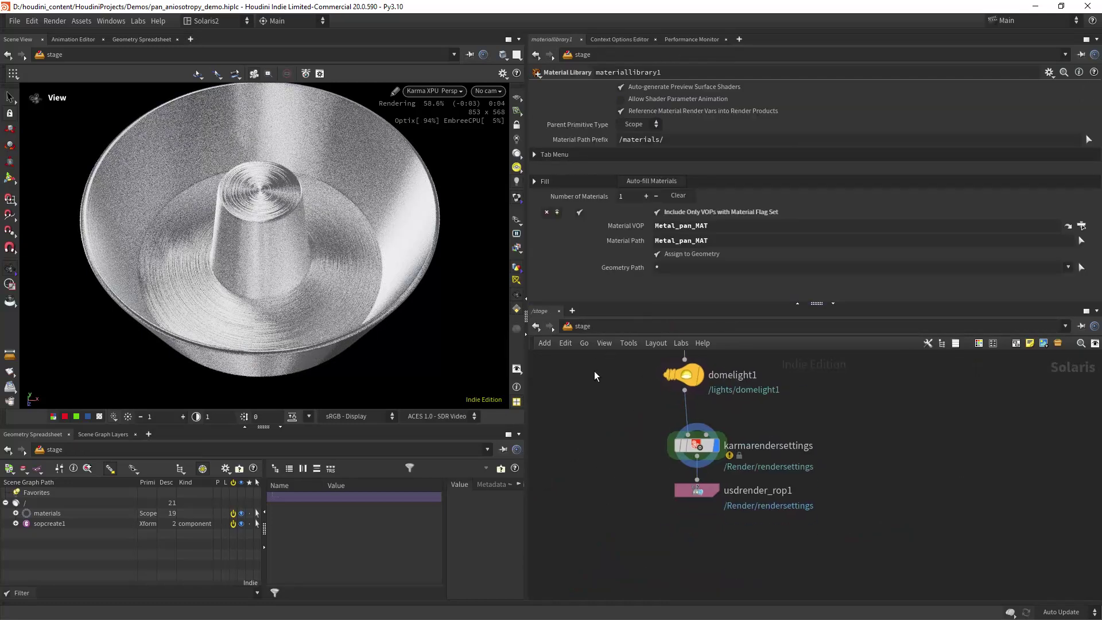
{"action": "left_click", "coordinate": [696, 446]}
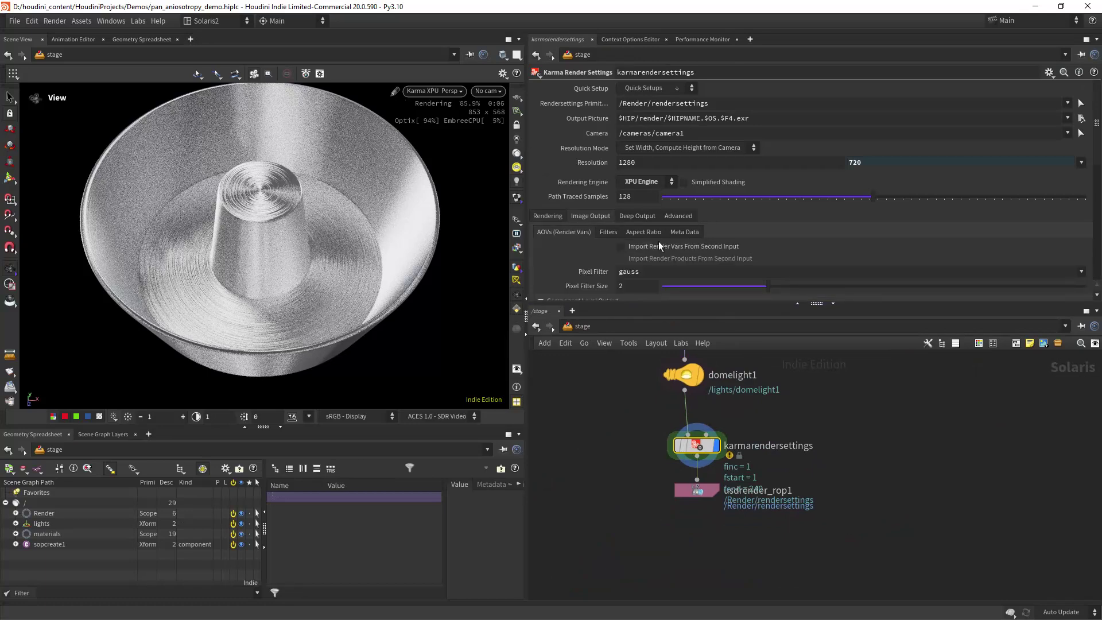
{"action": "left_click", "coordinate": [608, 231]}
{"action": "left_click", "coordinate": [659, 264]}
{"action": "left_click", "coordinate": [656, 297]}
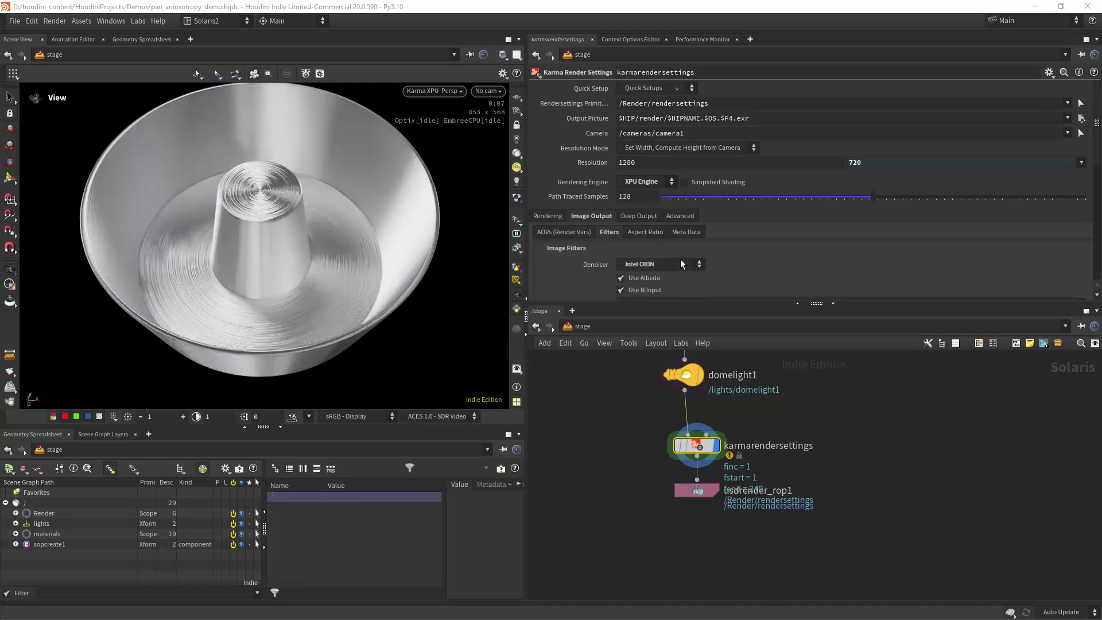
- Set the Path Traced Samples of karmarendersettings to 512
{"action": "middle_click_drag", "start_coordinate": [622, 391], "coordinate": [615, 430]}
{"action": "double_click", "coordinate": [646, 197]}
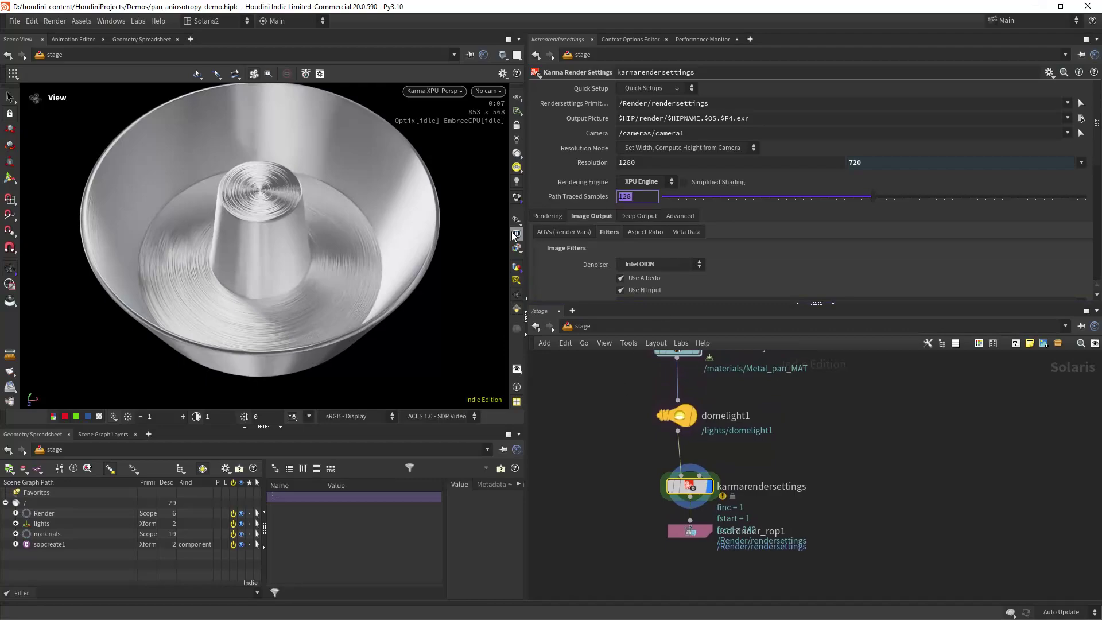
{"action": "type", "text": "512"}
{"action": "key", "text": "Return"}
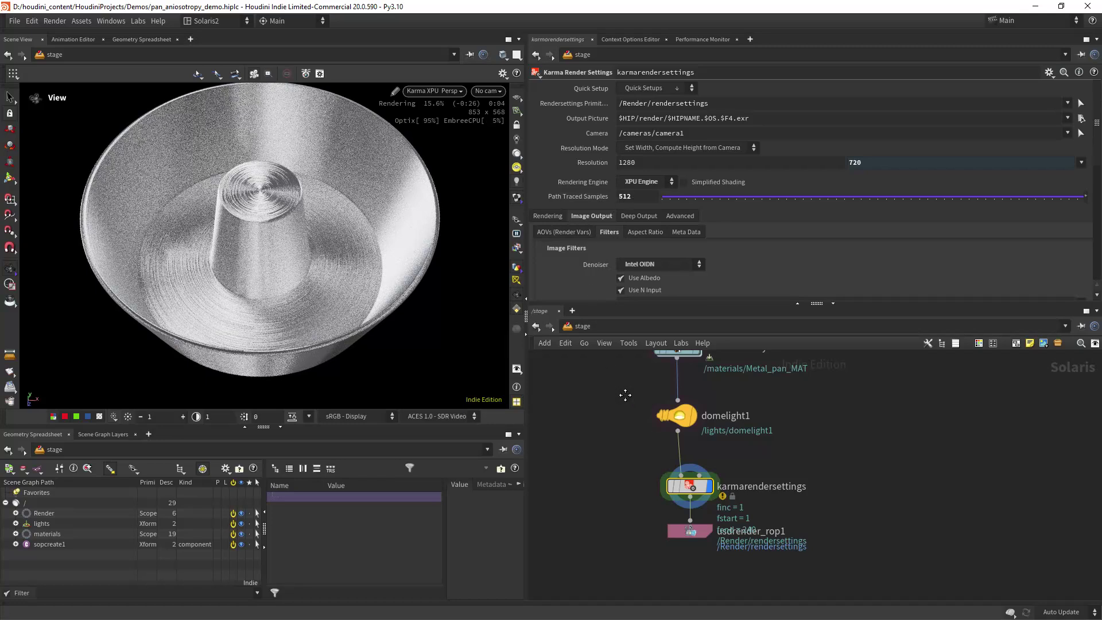
- Go back inside Metal_pan_MAT in materiallibrary1 and set the Scale of mtlxbump1 to .0015
{"action": "middle_click_drag", "start_coordinate": [616, 379], "coordinate": [614, 438]}
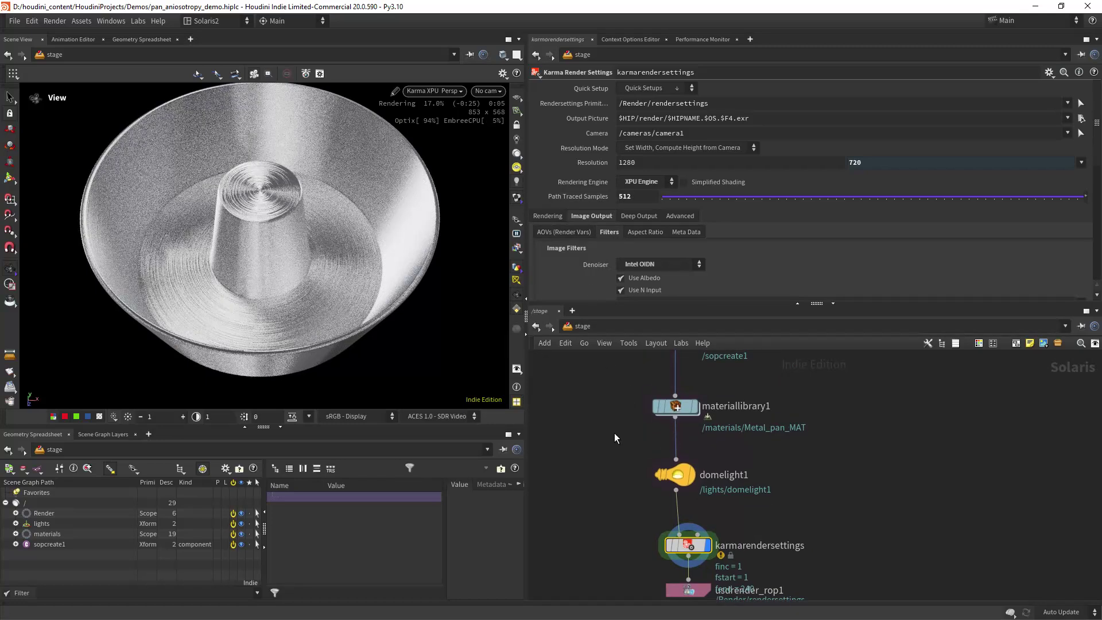
{"action": "double_click", "coordinate": [676, 406]}
{"action": "double_click", "coordinate": [751, 457]}
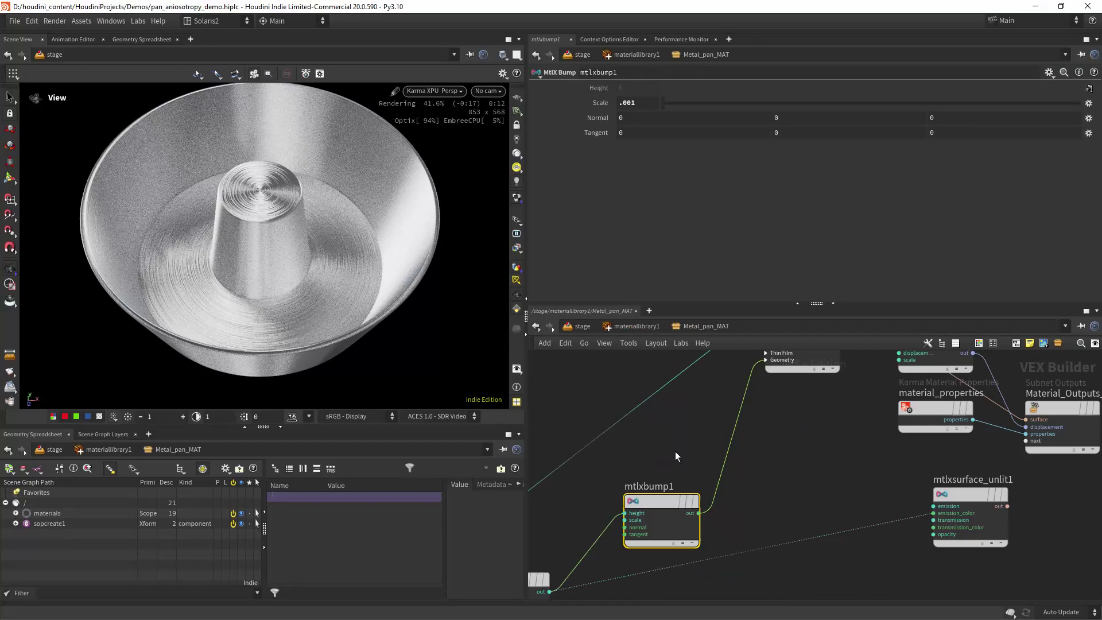
{"action": "left_click", "coordinate": [645, 107]}
{"action": "key", "text": "Return"}
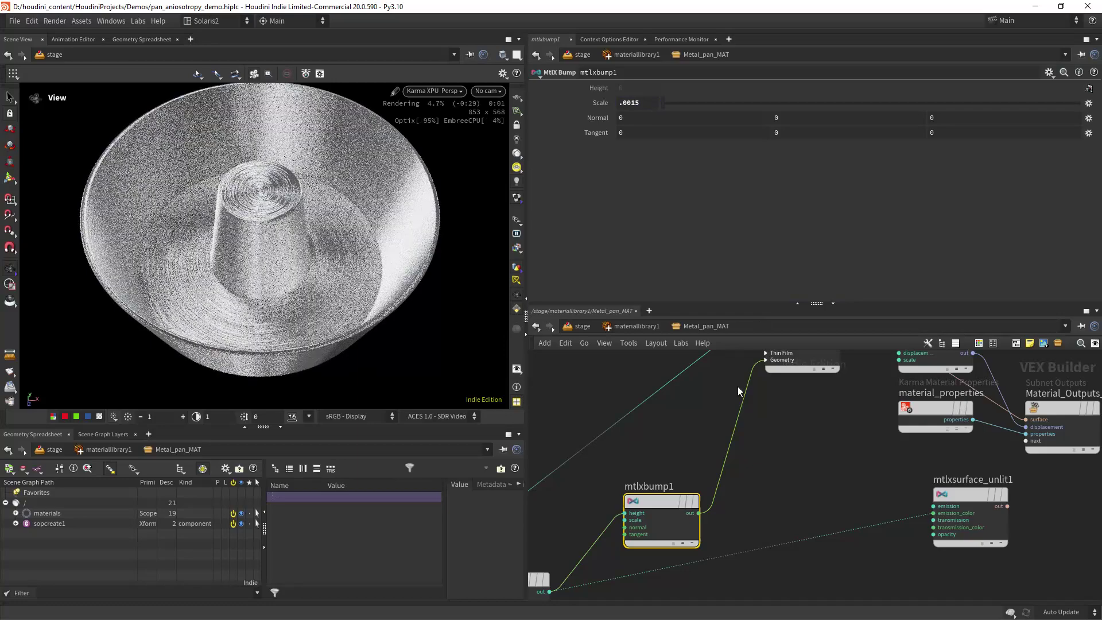
- Set the Amount of the mtlxrotate2d1 node to 140 to change the anisotropy rotation
{"action": "scroll", "coordinate": [815, 408], "scroll_direction": "down", "scroll_amount": 3}
{"action": "middle_click_drag", "start_coordinate": [790, 420], "coordinate": [879, 411]}
{"action": "middle_click_drag", "start_coordinate": [720, 394], "coordinate": [864, 409]}
{"action": "middle_click_drag", "start_coordinate": [710, 372], "coordinate": [854, 379]}
{"action": "middle_click_drag", "start_coordinate": [629, 451], "coordinate": [751, 459]}
{"action": "left_click", "coordinate": [726, 413]}
{"action": "left_click", "coordinate": [660, 418]}
{"action": "middle_click_drag", "start_coordinate": [679, 437], "coordinate": [697, 451]}
{"action": "left_click_drag", "start_coordinate": [665, 107], "coordinate": [1079, 105]}
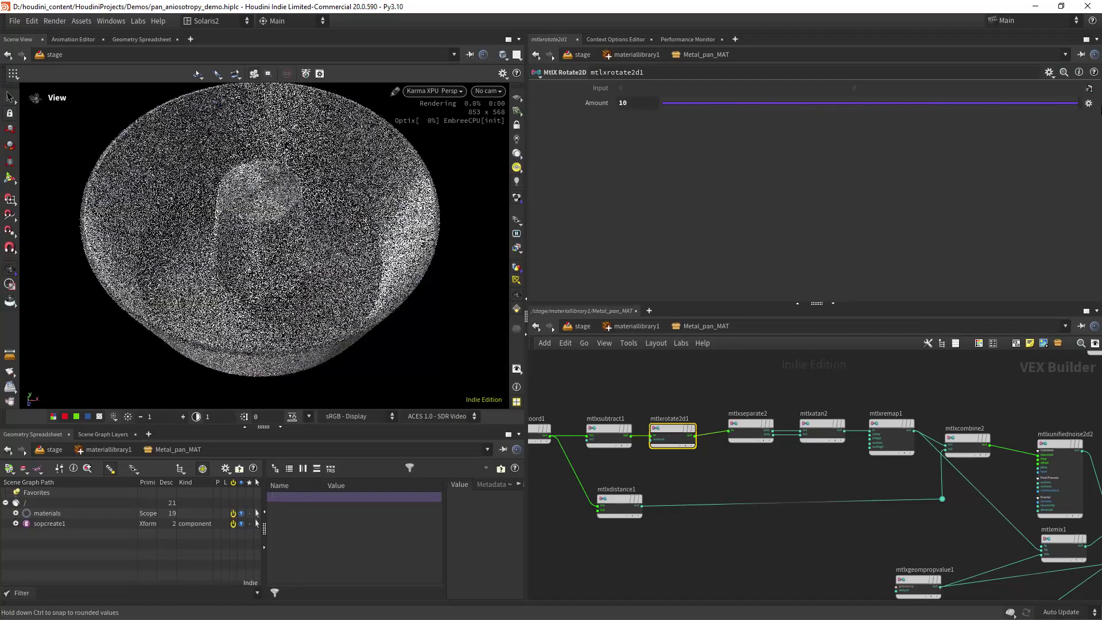
{"action": "mouse_move", "coordinate": [640, 108]}
{"action": "middle_mouse_down"}
{"action": "mouse_move", "coordinate": [638, 60]}
{"action": "mouse_move", "coordinate": [715, 57]}
{"action": "middle_mouse_up"}
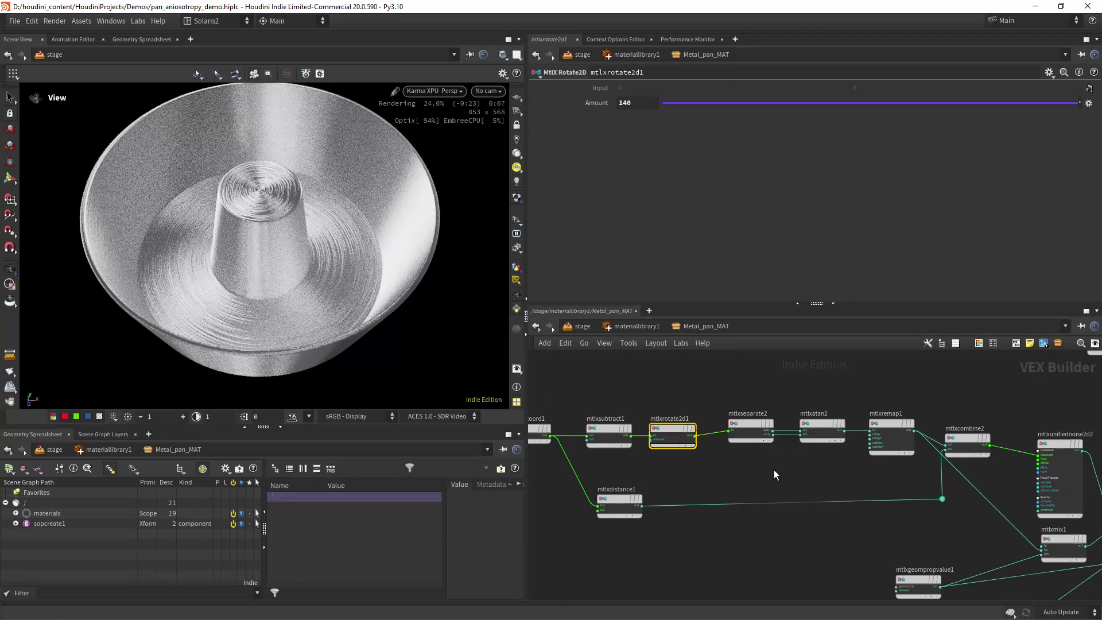
- Set the Fg value of mtlxmix1 to 0.22
{"action": "scroll", "coordinate": [773, 470], "scroll_direction": "down", "scroll_amount": 2}
{"action": "middle_click_drag", "start_coordinate": [807, 527], "coordinate": [733, 460]}
{"action": "scroll", "coordinate": [741, 480], "scroll_direction": "down", "scroll_amount": 2}
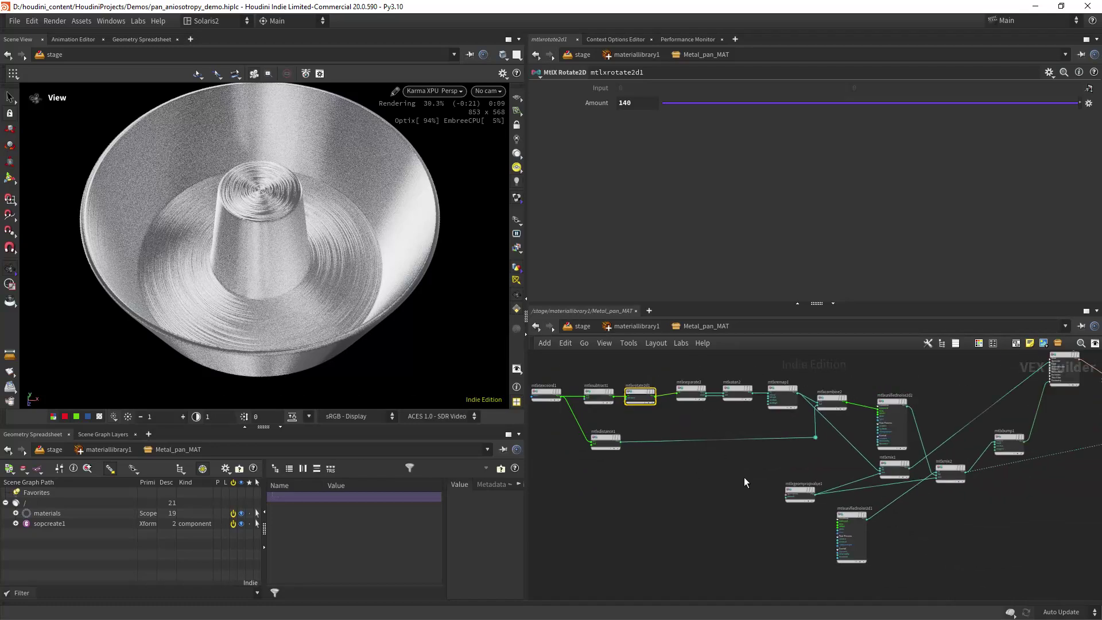
{"action": "middle_click_drag", "start_coordinate": [806, 454], "coordinate": [685, 468]}
{"action": "scroll", "coordinate": [820, 519], "scroll_direction": "up", "scroll_amount": 6}
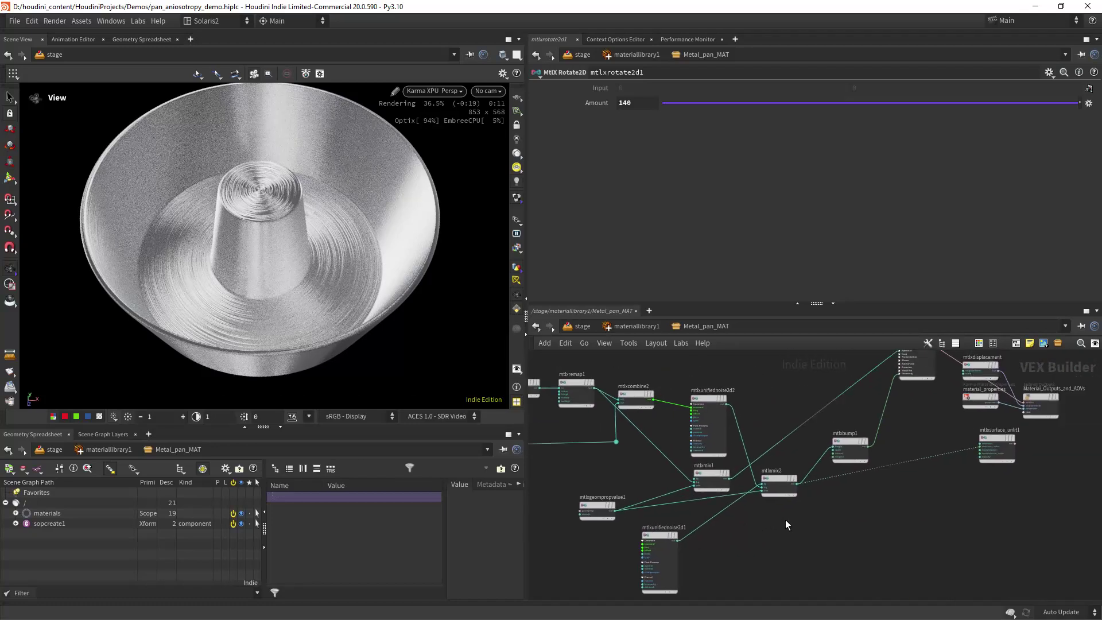
{"action": "left_click", "coordinate": [737, 487]}
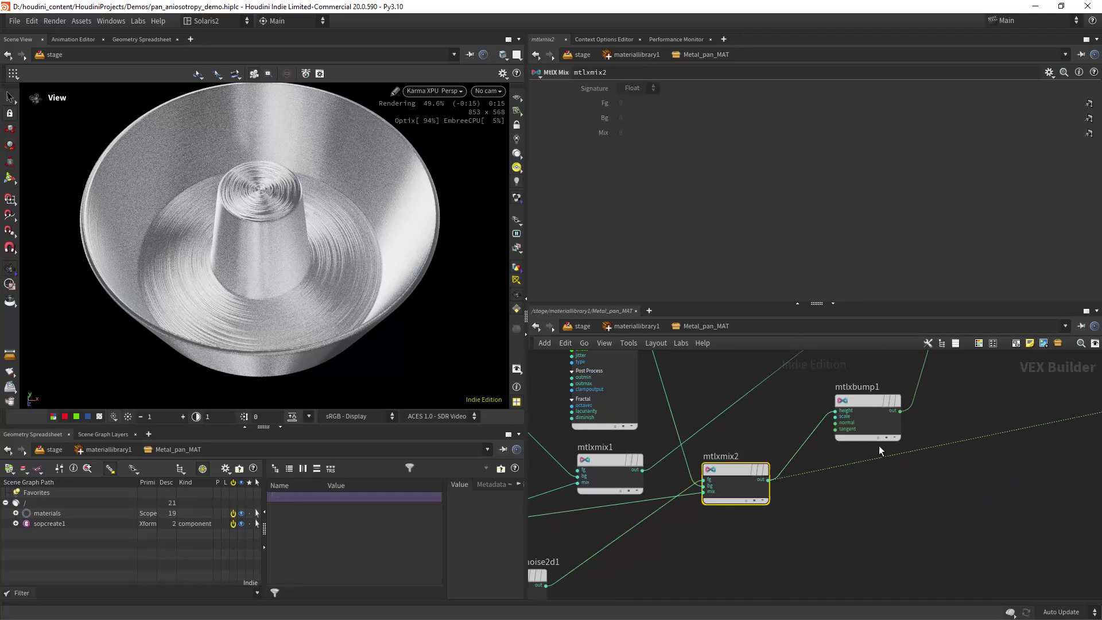
{"action": "scroll", "coordinate": [840, 508], "scroll_direction": "down", "scroll_amount": 3}
{"action": "left_click", "coordinate": [670, 484]}
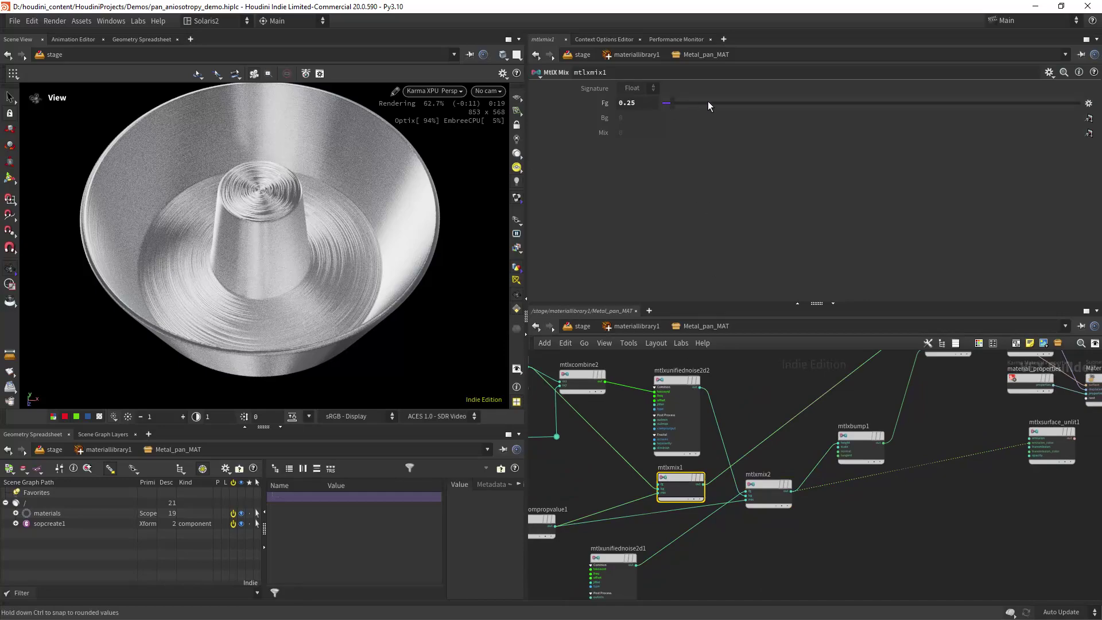
{"action": "left_click_drag", "start_coordinate": [707, 102], "coordinate": [673, 103]}
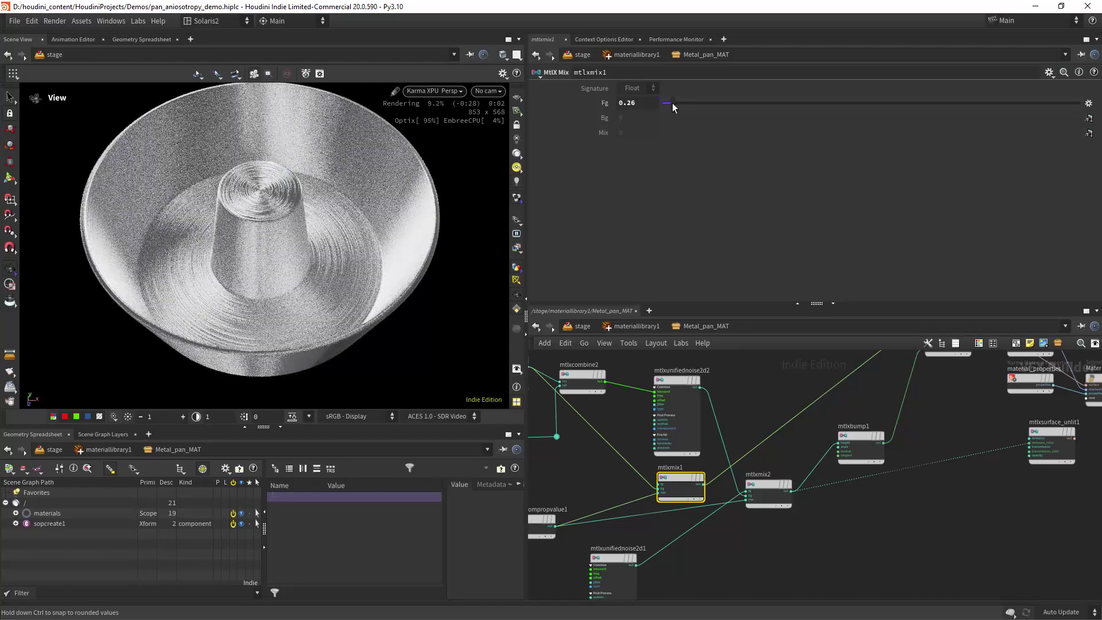
{"action": "left_click_drag", "start_coordinate": [673, 103], "coordinate": [671, 103]}
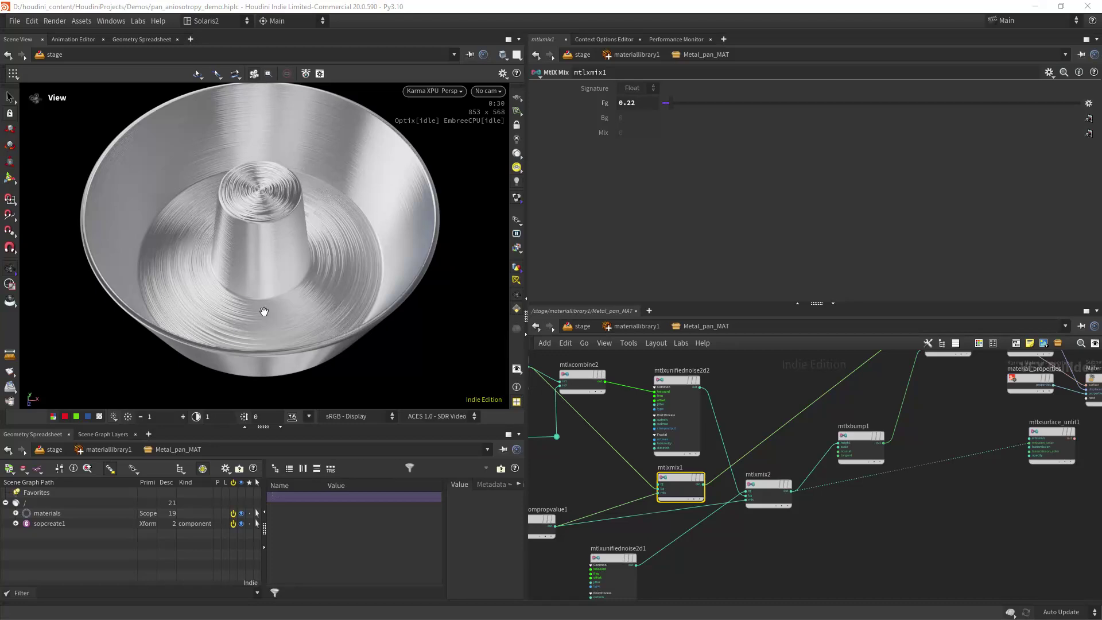
- Switch the viewport renderer to Houdini GL
{"action": "scroll", "coordinate": [725, 448], "scroll_direction": "down", "scroll_amount": 6}
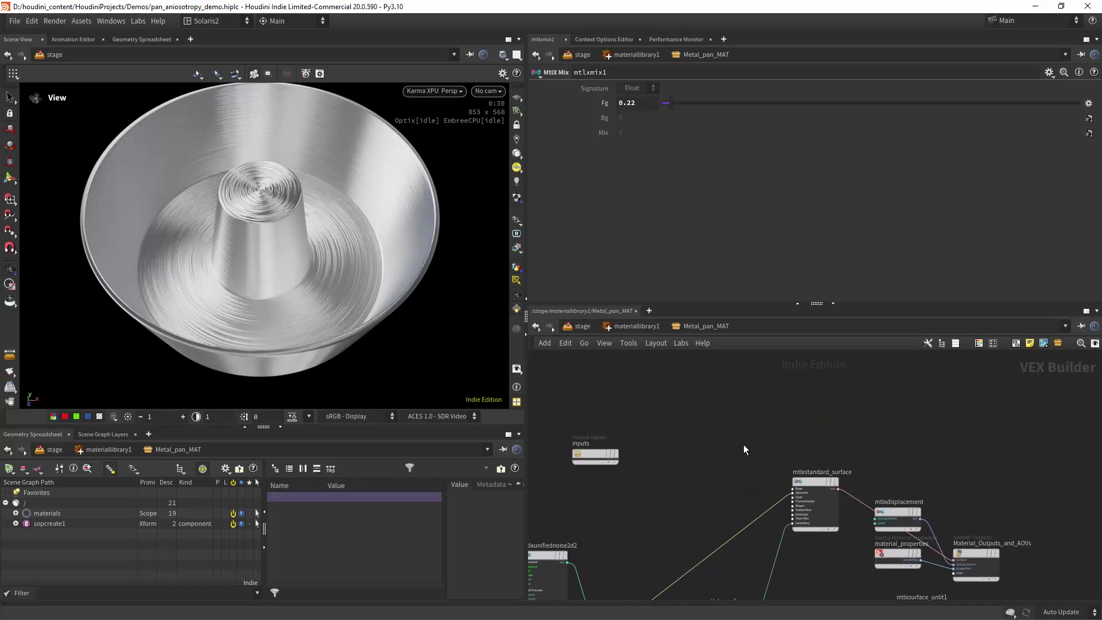
{"action": "scroll", "coordinate": [720, 443], "scroll_direction": "up", "scroll_amount": 6}
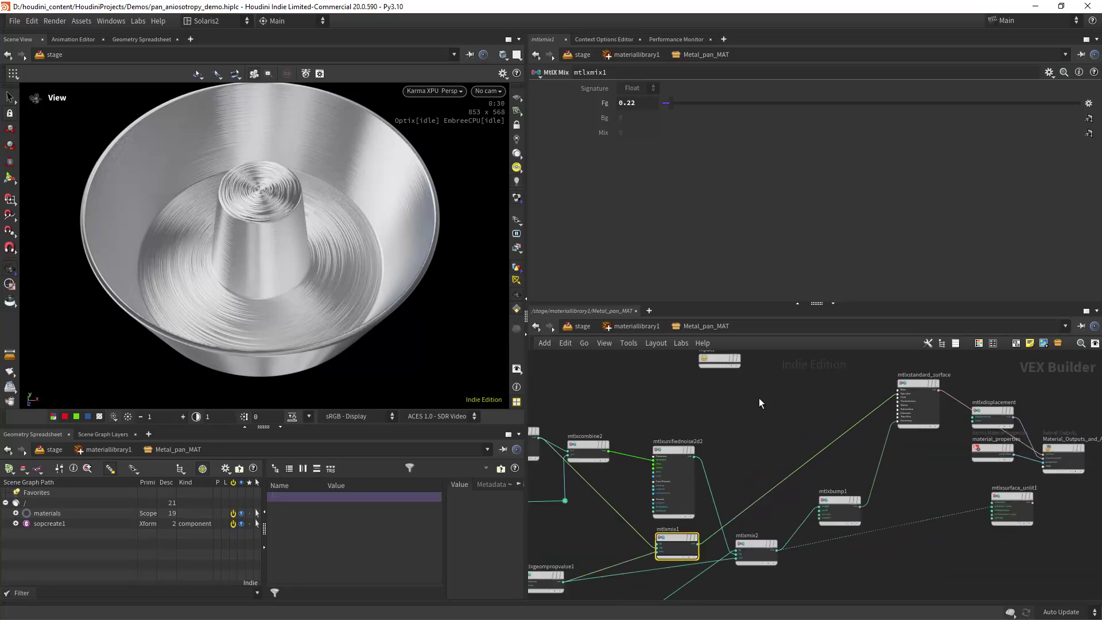
{"action": "left_click", "coordinate": [436, 90]}
{"action": "left_click", "coordinate": [450, 130]}
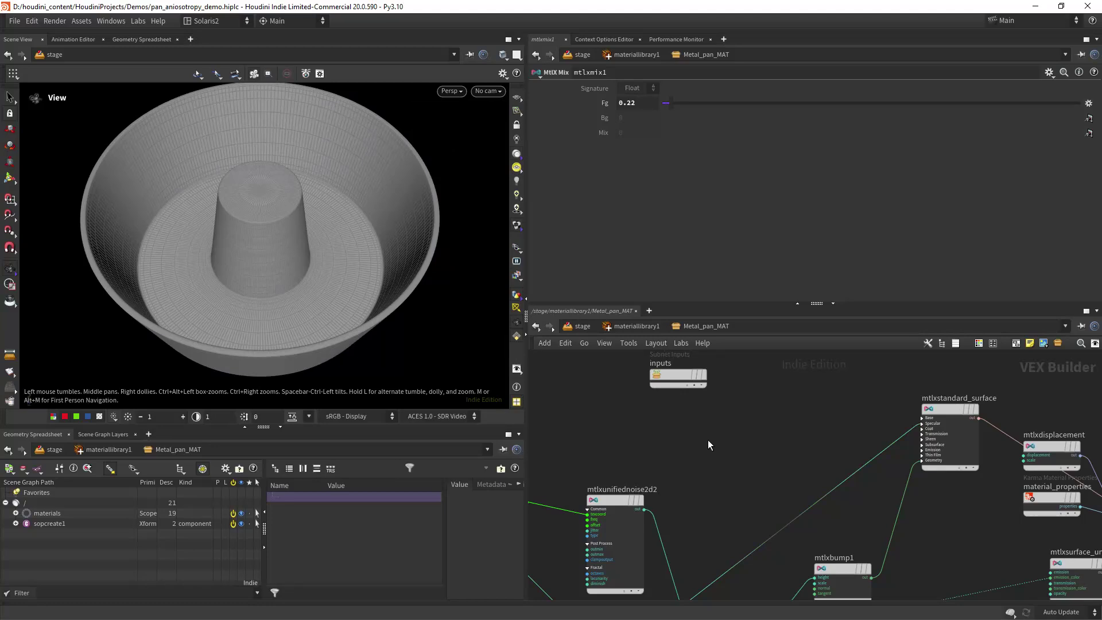
- Add a Karma Hex-Tiled Triplanar node above mtlxunifiednoise2d2 and load $JOB/tex/x14304-16.png as its file
{"action": "key", "text": "Tab"}
{"action": "type", "text": "tripl"}
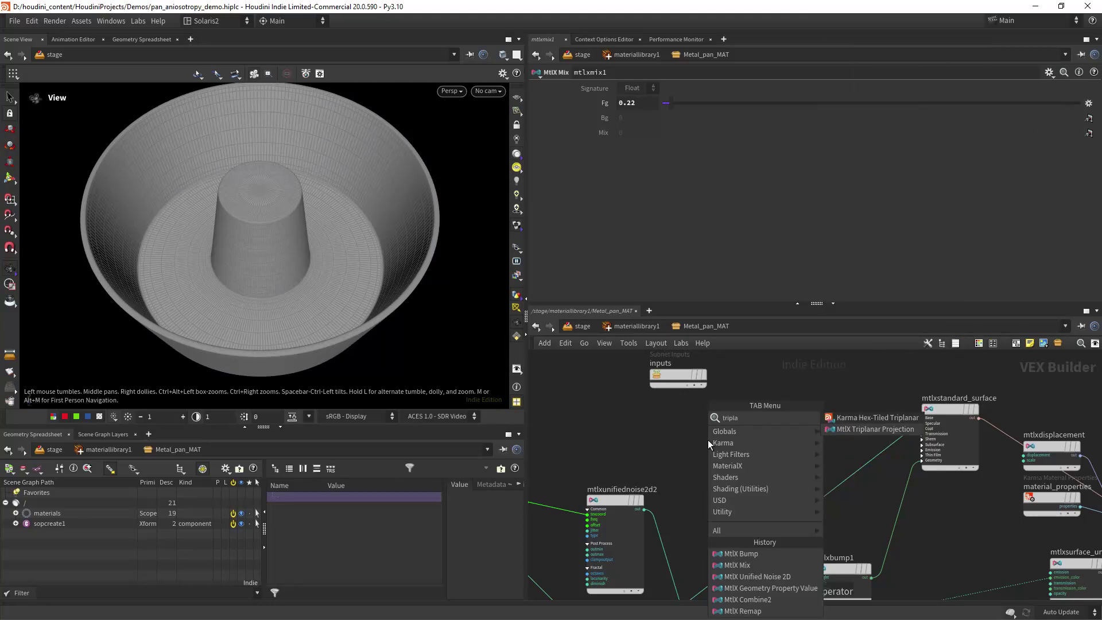
{"action": "key", "text": "Return"}
{"action": "left_click", "coordinate": [708, 439]}
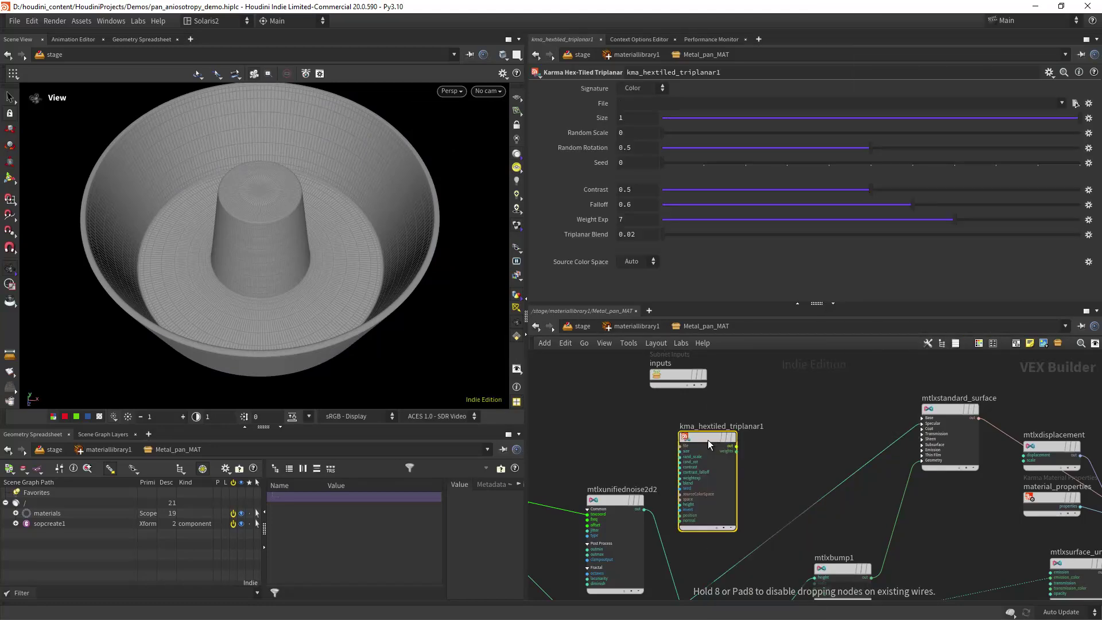
{"action": "left_click", "coordinate": [1061, 103]}
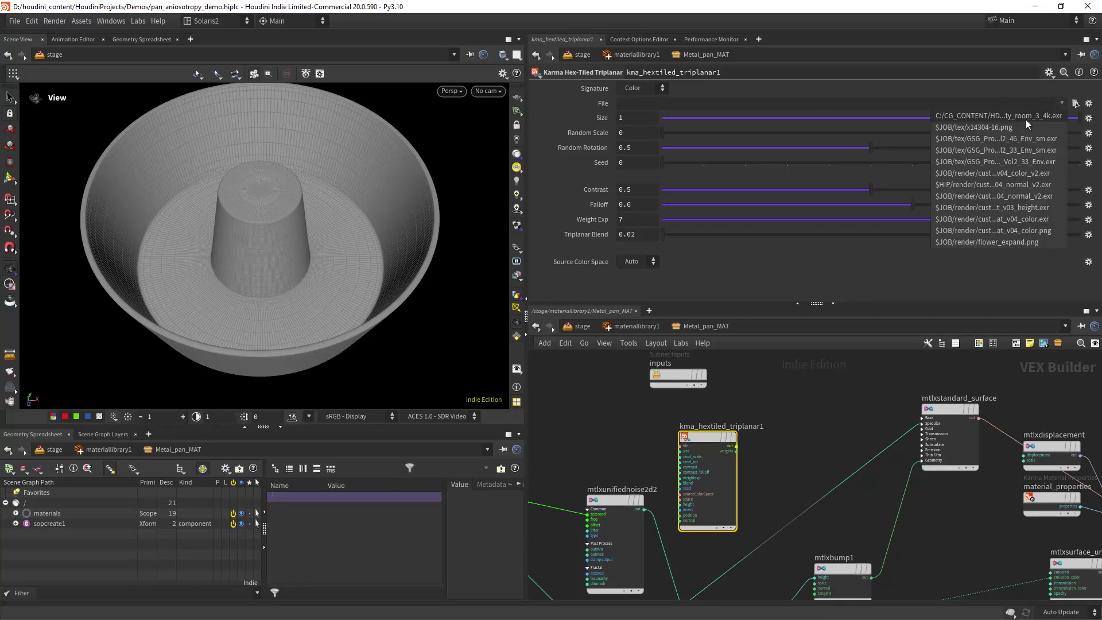
{"action": "left_click", "coordinate": [1010, 127]}
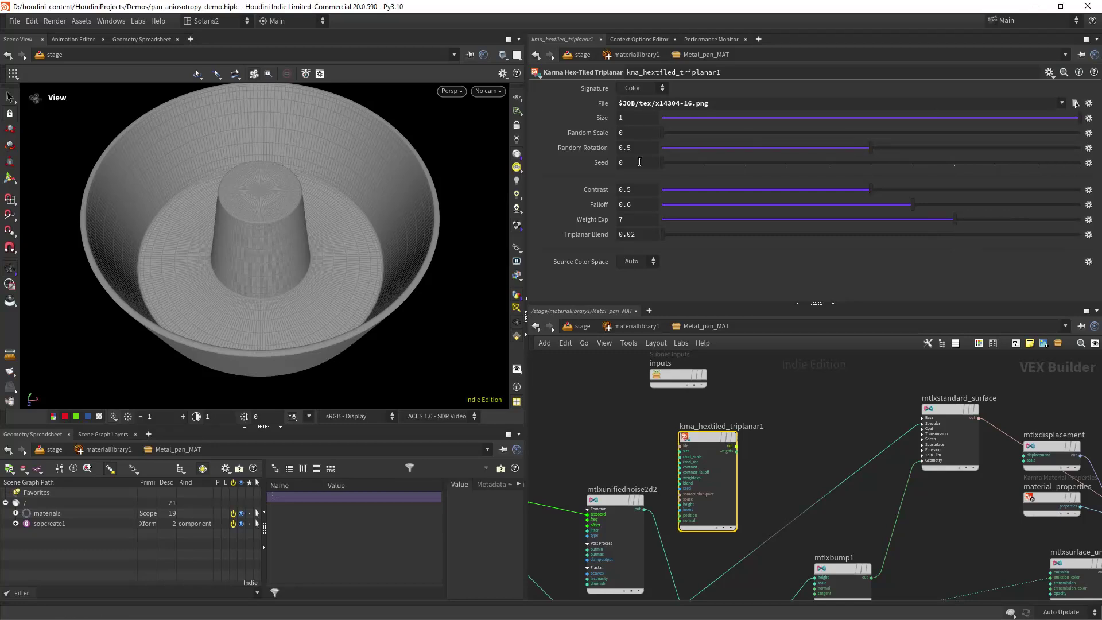
- Connect the kma_hextiled_triplanar1 output to the emission_color input of mtlxsurface_unlit1
{"action": "middle_click_drag", "start_coordinate": [791, 397], "coordinate": [755, 383]}
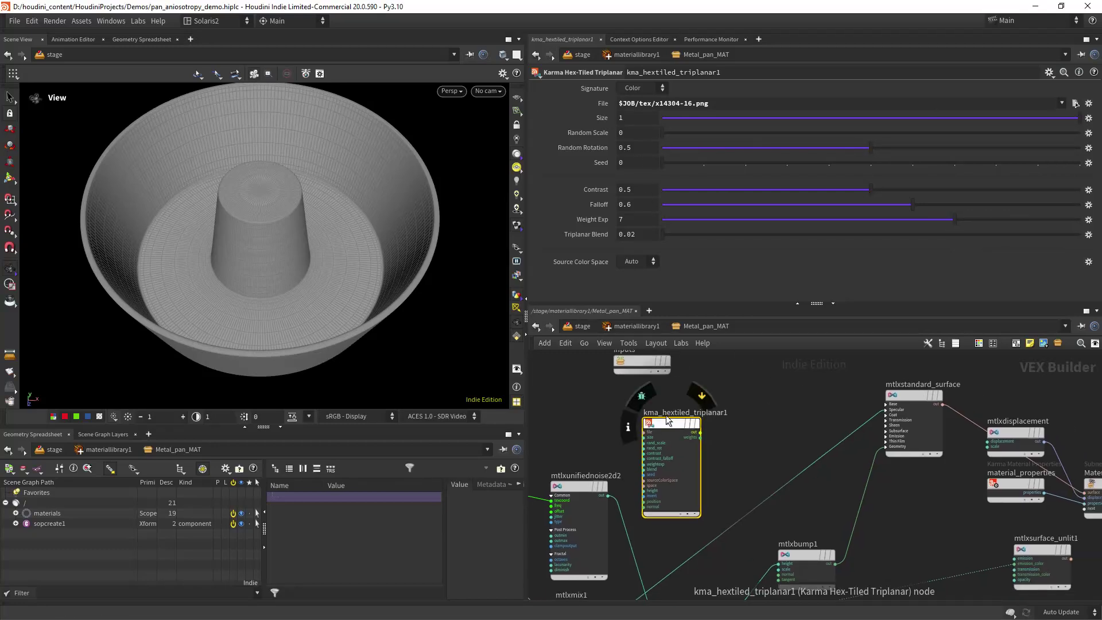
{"action": "left_click_drag", "start_coordinate": [684, 426], "coordinate": [655, 412]}
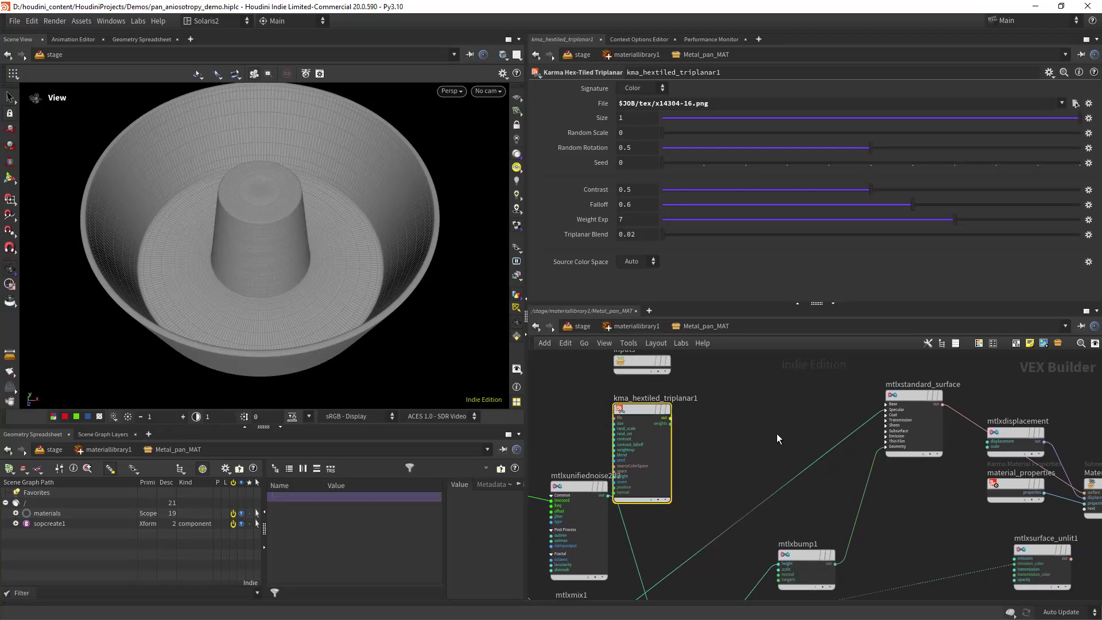
{"action": "left_click", "coordinate": [670, 419]}
{"action": "middle_click_drag", "start_coordinate": [738, 440], "coordinate": [685, 340]}
{"action": "middle_click_drag", "start_coordinate": [760, 548], "coordinate": [554, 552]}
{"action": "scroll", "coordinate": [703, 519], "scroll_direction": "up", "scroll_amount": 3}
{"action": "left_click", "coordinate": [782, 393]}
- Connect mtlxsurface_unlit1 to the surface input of Material_Outputs_and_AOVs and render the viewport with Karma XPU
{"action": "middle_click_drag", "start_coordinate": [764, 466], "coordinate": [567, 605]}
{"action": "left_click", "coordinate": [714, 523]}
{"action": "left_click", "coordinate": [740, 394]}
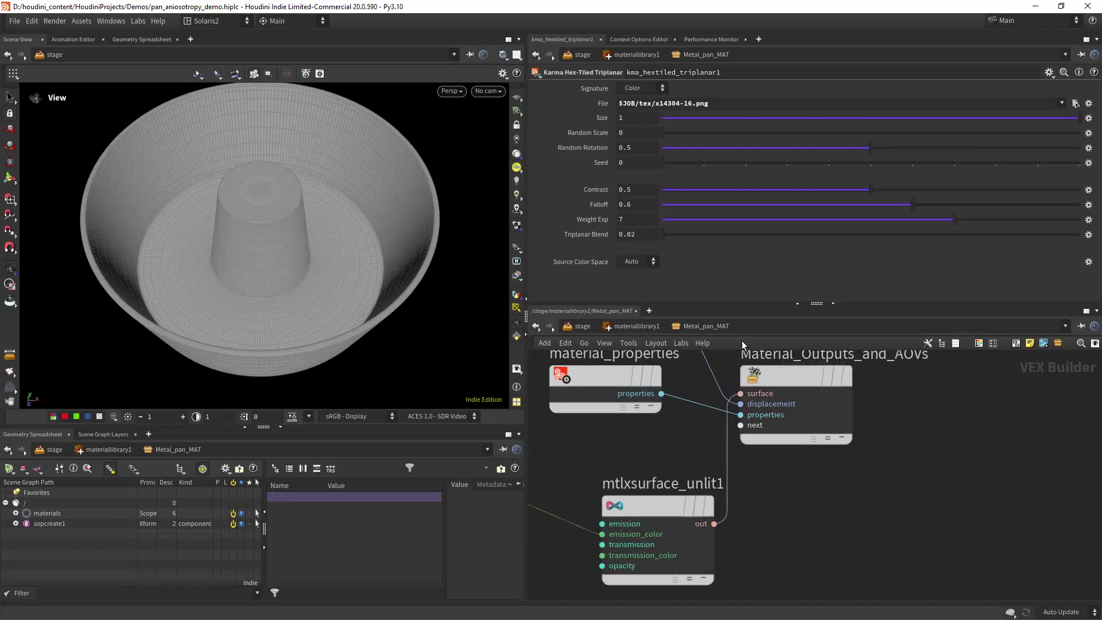
{"action": "left_click", "coordinate": [452, 91]}
{"action": "left_click", "coordinate": [470, 156]}
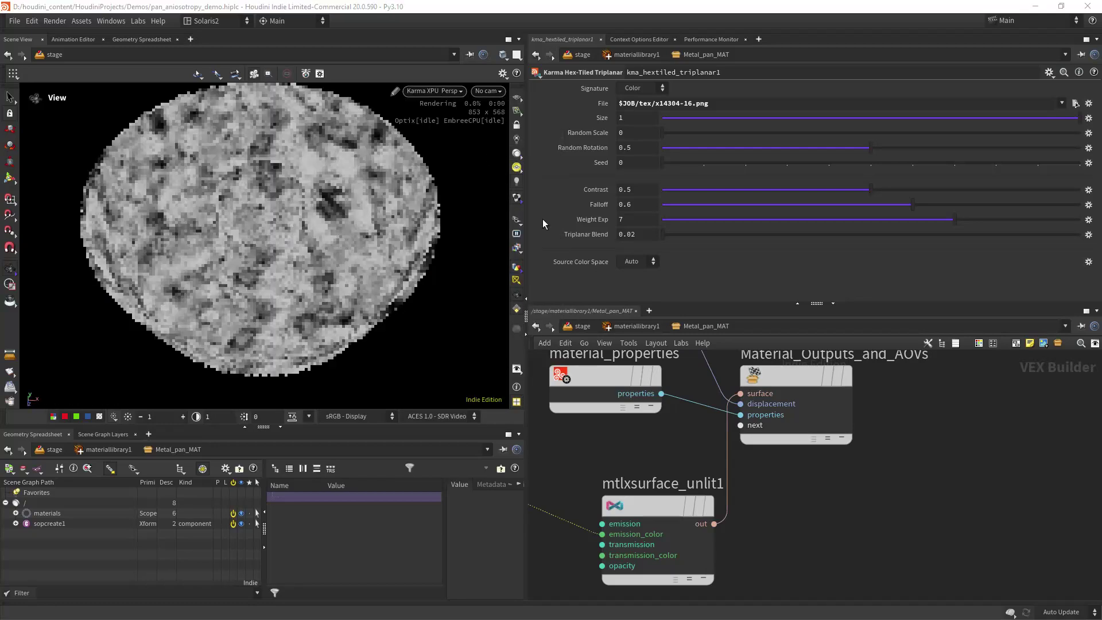
- Insert a MtlX Separate Color 4 node on the wire between kma_hextiled_triplanar1 and mtlxsurface_unlit1
{"action": "scroll", "coordinate": [903, 480], "scroll_direction": "down", "scroll_amount": 5}
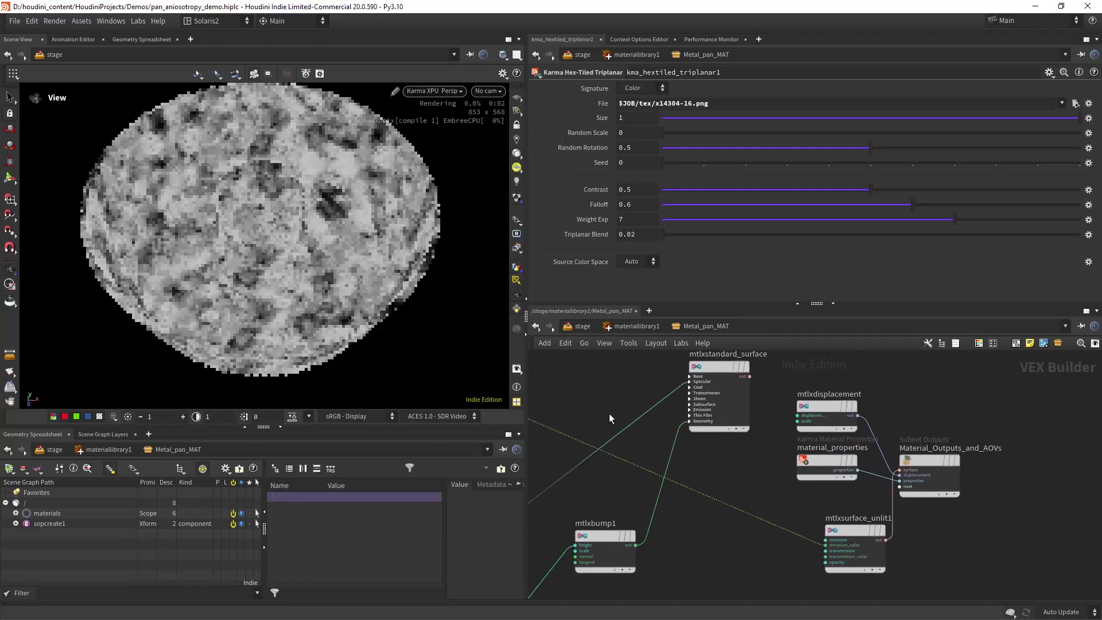
{"action": "scroll", "coordinate": [633, 409], "scroll_direction": "up", "scroll_amount": 3}
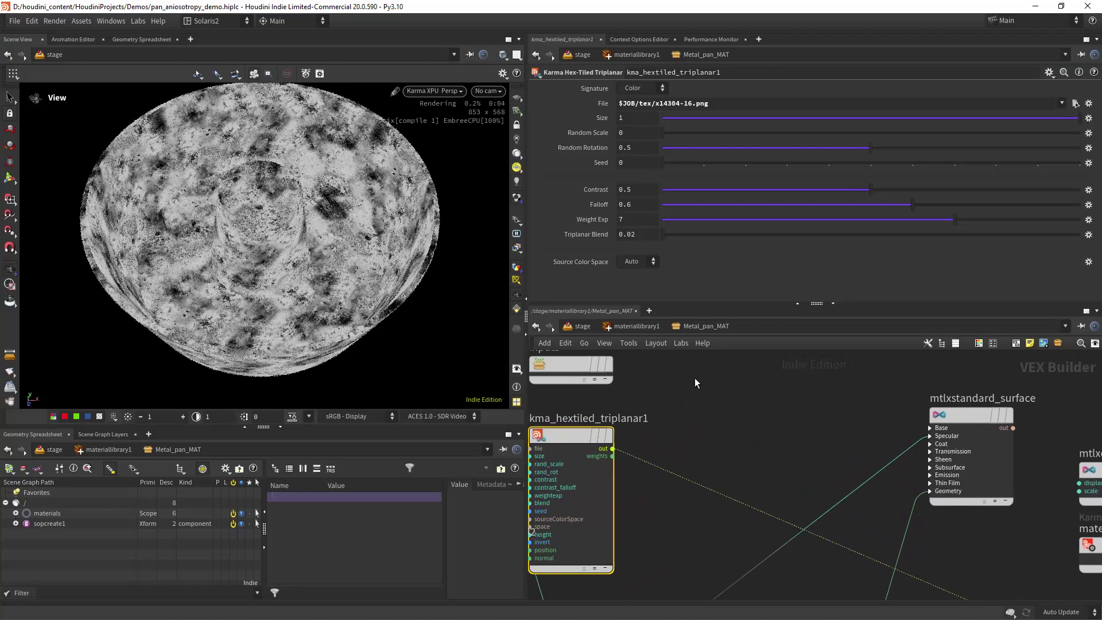
{"action": "scroll", "coordinate": [722, 367], "scroll_direction": "down", "scroll_amount": 4}
{"action": "scroll", "coordinate": [693, 374], "scroll_direction": "up", "scroll_amount": 4}
{"action": "middle_click_drag", "start_coordinate": [690, 399], "coordinate": [678, 395]}
{"action": "left_click", "coordinate": [694, 398]}
{"action": "key", "text": "Tab"}
{"action": "type", "text": "sepa"}
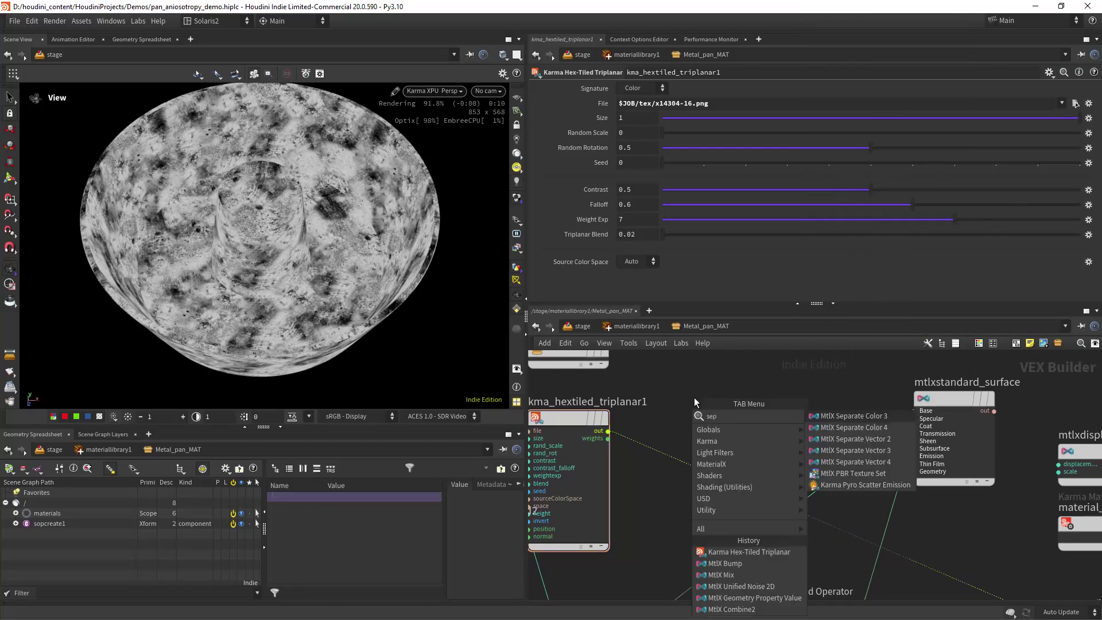
{"action": "key", "text": "Down"}
{"action": "key", "text": "Down"}
{"action": "key", "text": "Return"}
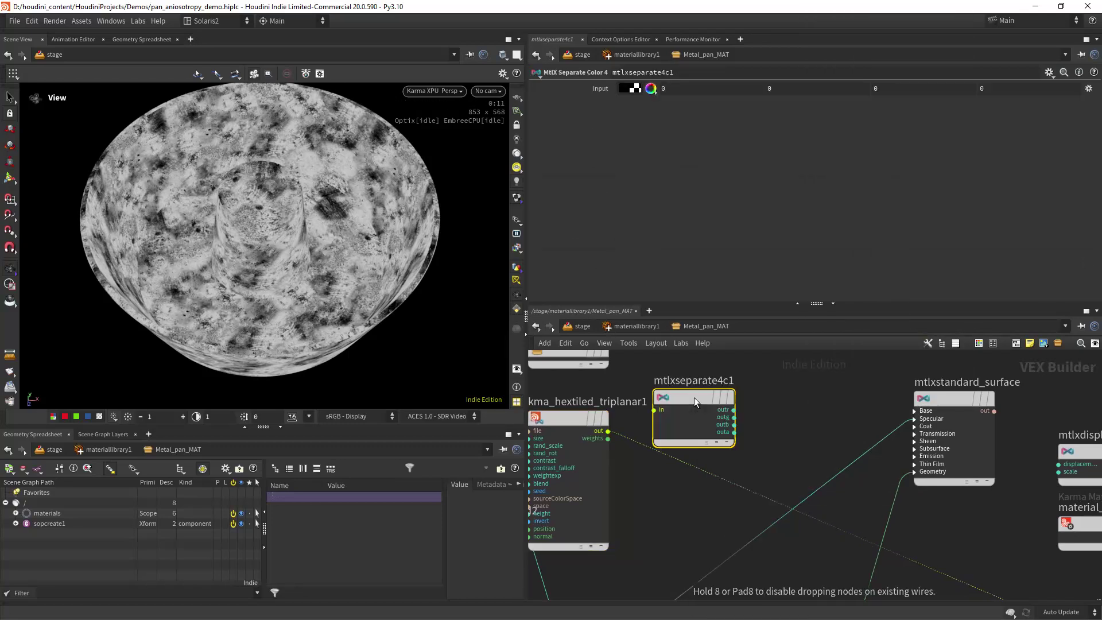
{"action": "left_click", "coordinate": [694, 397]}
{"action": "left_click_drag", "start_coordinate": [690, 387], "coordinate": [706, 408]}
- Switch the viewport renderer to Houdini GL and add a MtlX Mix node between mtlxseparate4c1 and mtlxstandard_surface
{"action": "left_click", "coordinate": [434, 91]}
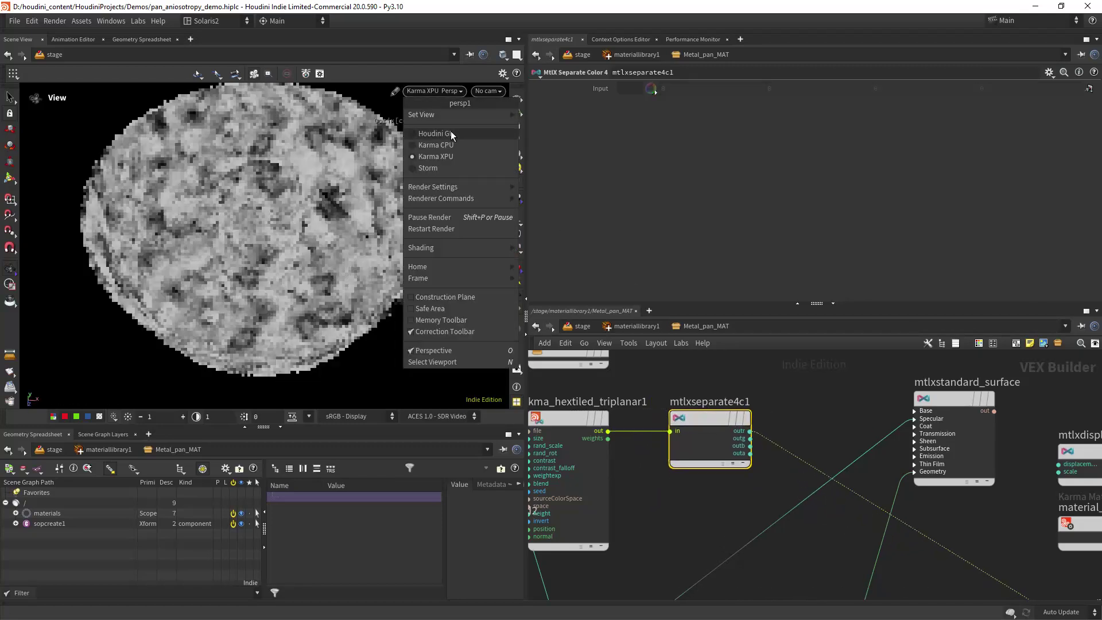
{"action": "left_click", "coordinate": [450, 131]}
{"action": "middle_click_drag", "start_coordinate": [816, 394], "coordinate": [774, 395]}
{"action": "left_click", "coordinate": [766, 398]}
{"action": "key", "text": "Tab"}
{"action": "type", "text": "mix"}
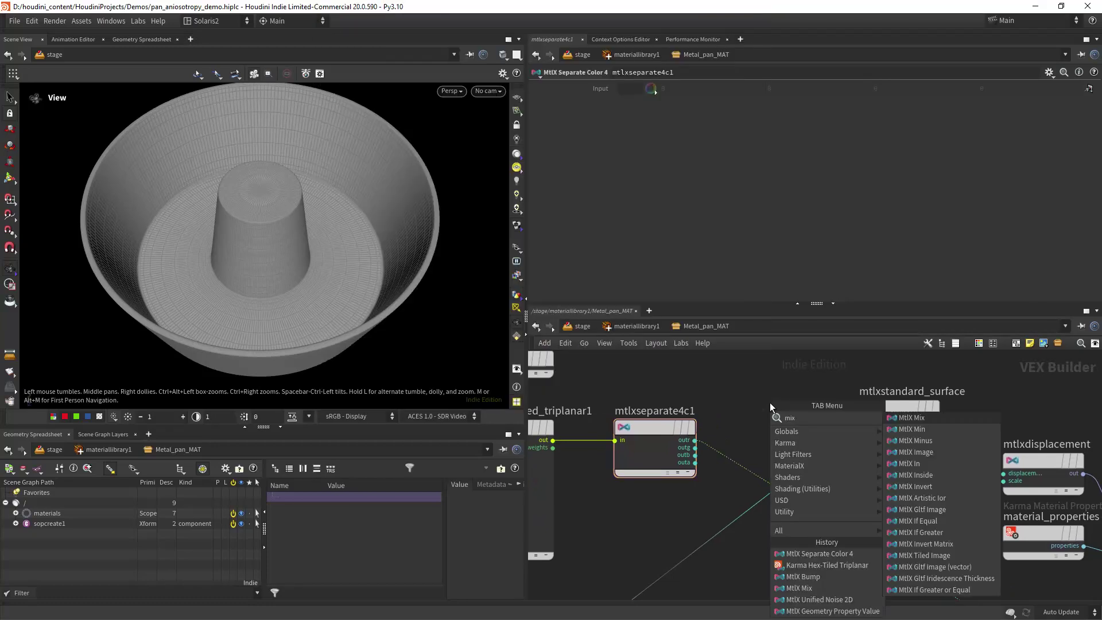
{"action": "key", "text": "Return"}
{"action": "left_click", "coordinate": [769, 402]}
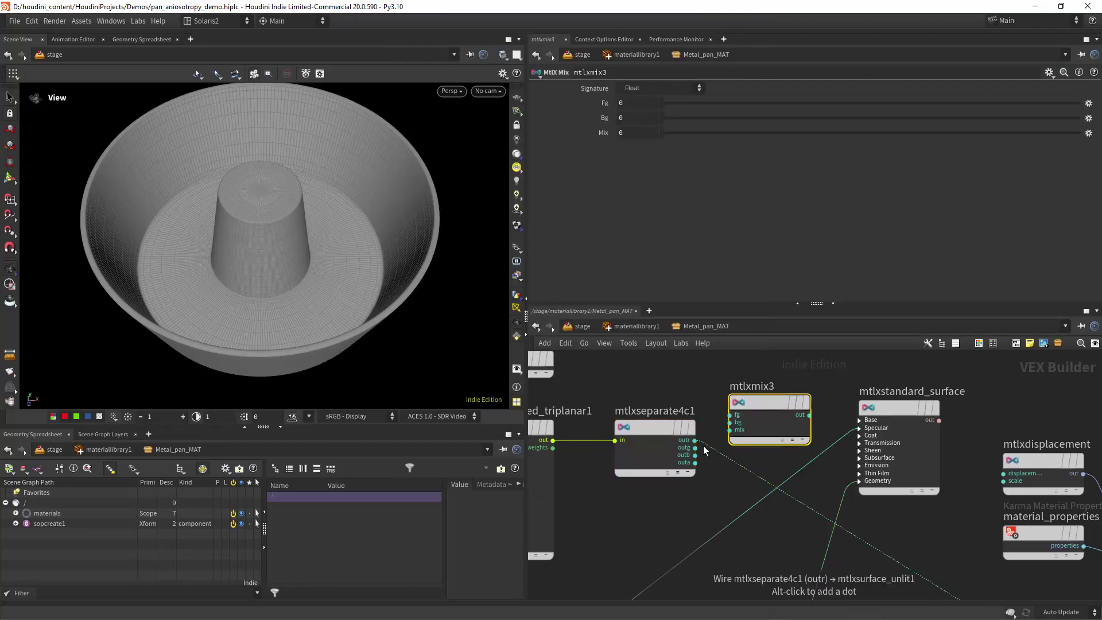
- Wire outr of mtlxseparate4c1 into the mix input of mtlxmix3 and connect mtlxmix3's output to emission_color of mtlxsurface_unlit1
{"action": "left_click_drag", "start_coordinate": [695, 441], "coordinate": [730, 430]}
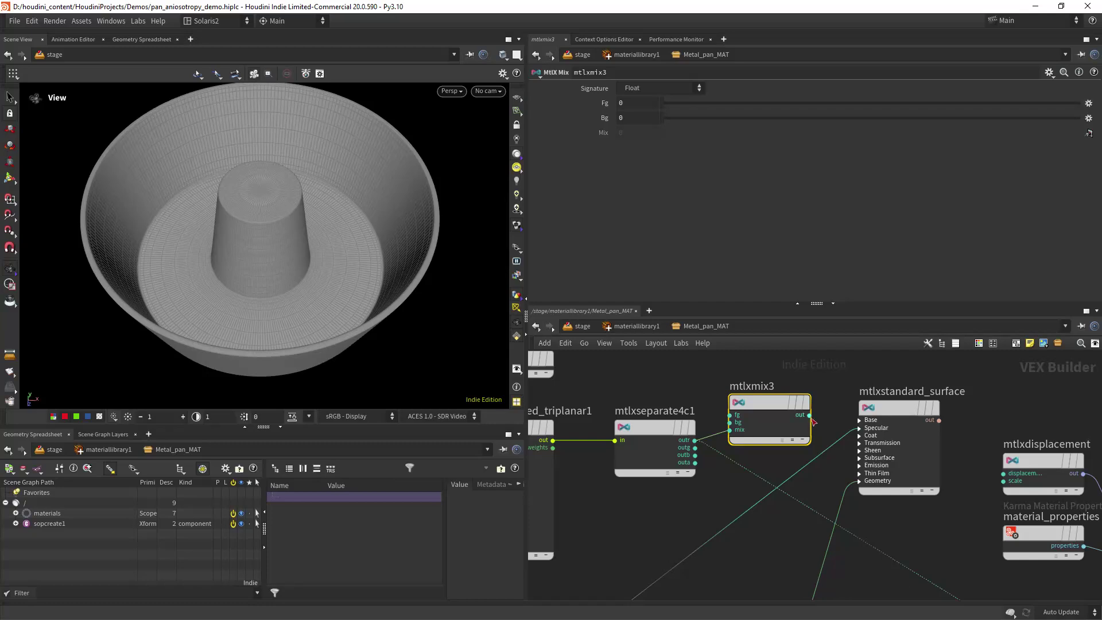
{"action": "left_click", "coordinate": [809, 414]}
{"action": "middle_click_drag", "start_coordinate": [990, 585], "coordinate": [739, 402]}
{"action": "left_click", "coordinate": [777, 462]}
{"action": "middle_click_drag", "start_coordinate": [651, 424], "coordinate": [775, 585]}
{"action": "middle_click_drag", "start_coordinate": [656, 470], "coordinate": [690, 542]}
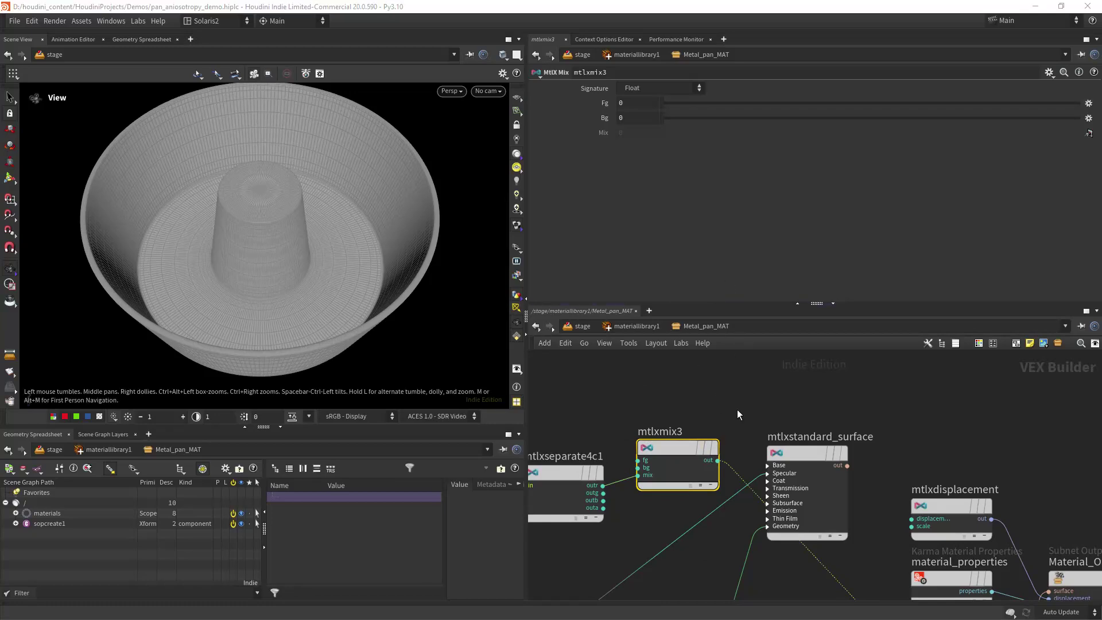
- Connect the mtlxmix3 output to the specular_roughness input of mtlxstandard_surface
{"action": "middle_click_drag", "start_coordinate": [878, 439], "coordinate": [773, 342]}
{"action": "scroll", "coordinate": [759, 450], "scroll_direction": "down", "scroll_amount": 1}
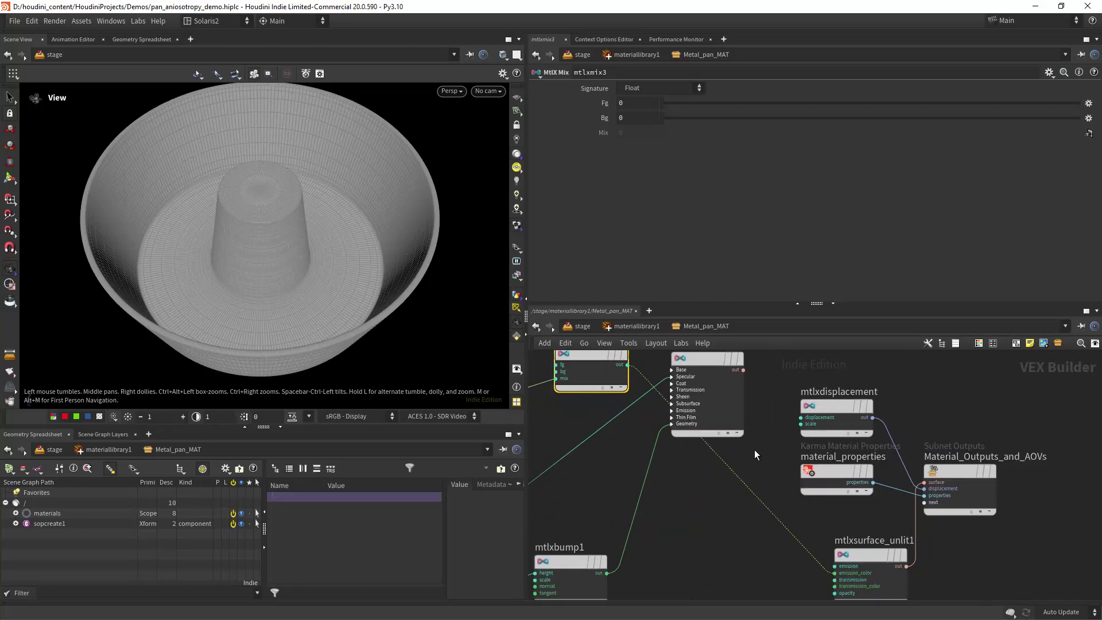
{"action": "middle_click_drag", "start_coordinate": [756, 450], "coordinate": [801, 461]}
{"action": "middle_click_drag", "start_coordinate": [662, 460], "coordinate": [663, 534]}
{"action": "scroll", "coordinate": [683, 423], "scroll_direction": "up", "scroll_amount": 2}
{"action": "left_click", "coordinate": [661, 470]}
{"action": "left_click", "coordinate": [740, 492]}
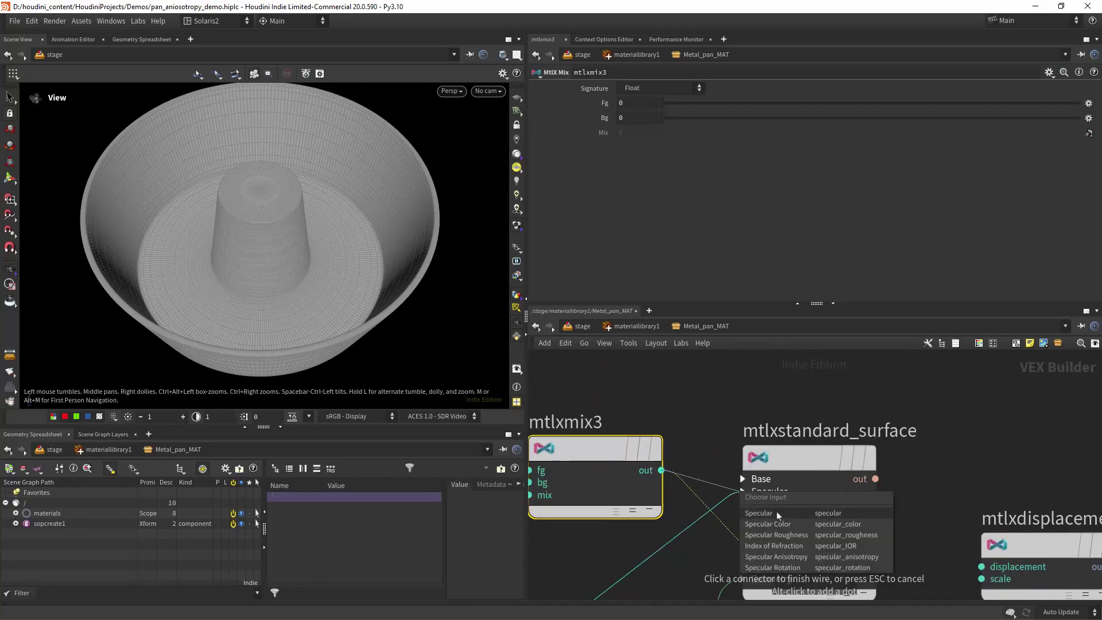
{"action": "left_click", "coordinate": [787, 535]}
- Connect the mtlxstandard_surface output to the surface input of Material_Outputs_and_AOVs
{"action": "scroll", "coordinate": [924, 445], "scroll_direction": "down", "scroll_amount": 3}
{"action": "middle_click_drag", "start_coordinate": [915, 481], "coordinate": [770, 469]}
{"action": "scroll", "coordinate": [781, 443], "scroll_direction": "up", "scroll_amount": 3}
{"action": "left_click", "coordinate": [750, 437]}
{"action": "left_click", "coordinate": [944, 558]}
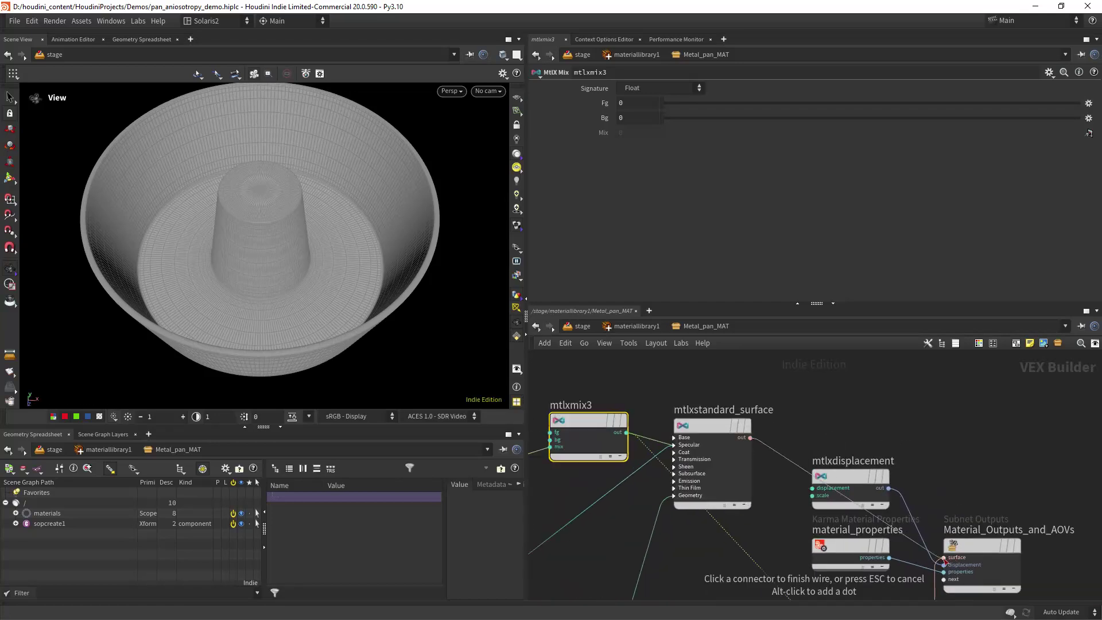
- Render the viewport with Karma XPU, limited to a render region over the pan's back wall and central cone
{"action": "left_click", "coordinate": [451, 91]}
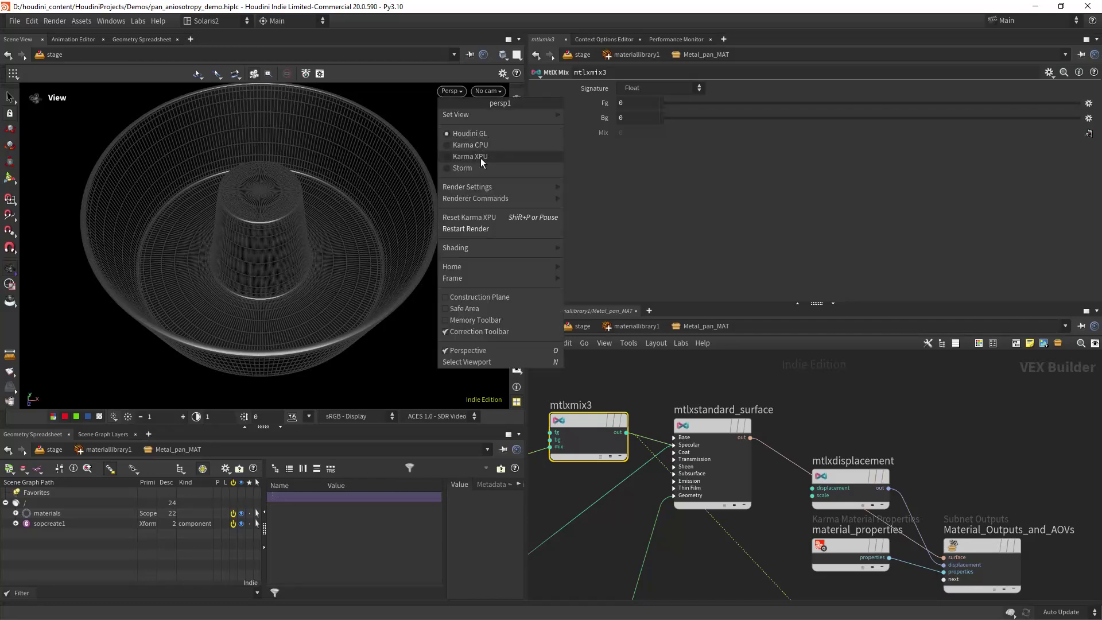
{"action": "left_click", "coordinate": [481, 158]}
{"action": "left_click", "coordinate": [10, 284]}
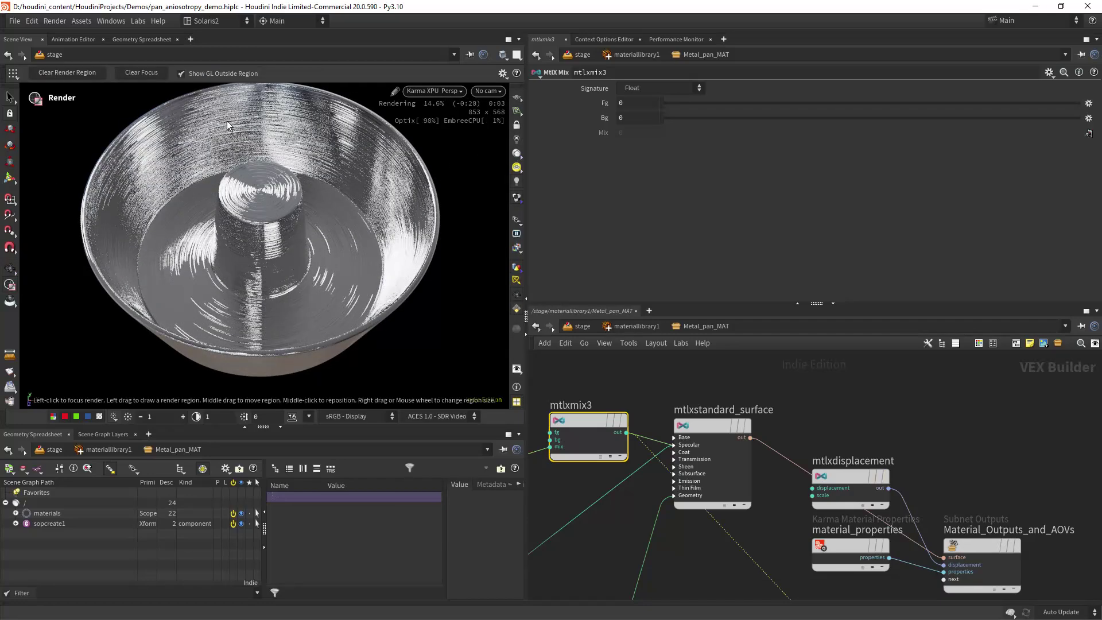
{"action": "left_click_drag", "start_coordinate": [198, 105], "coordinate": [370, 245]}
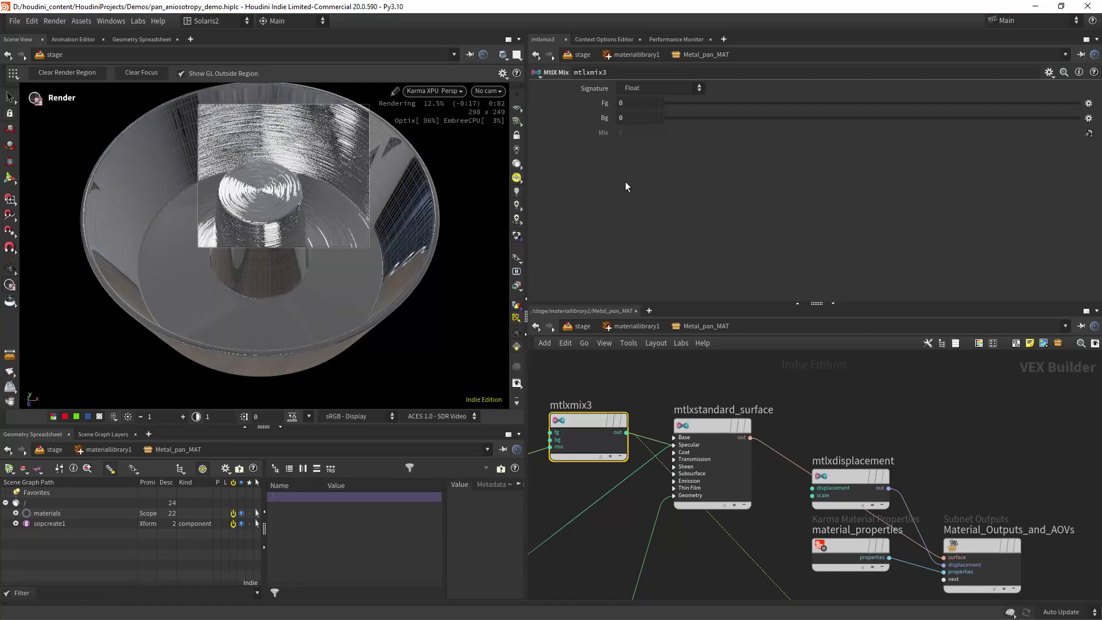
- Set Bg to .25 and Fg to .45 on mtlxmix3
{"action": "left_click", "coordinate": [638, 118]}
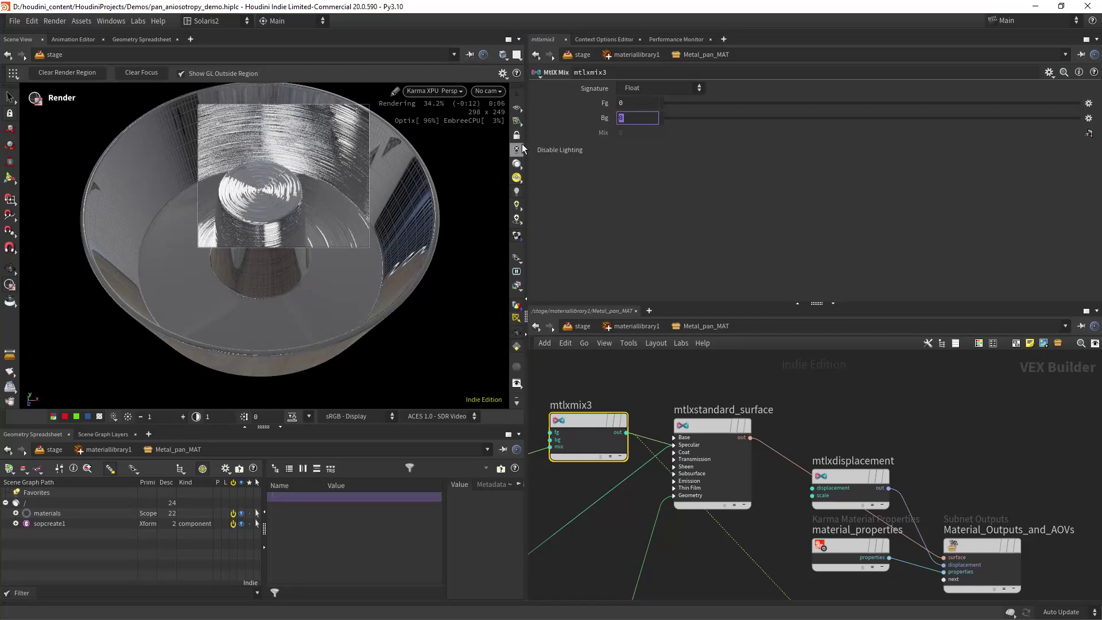
{"action": "key", "text": "Tab"}
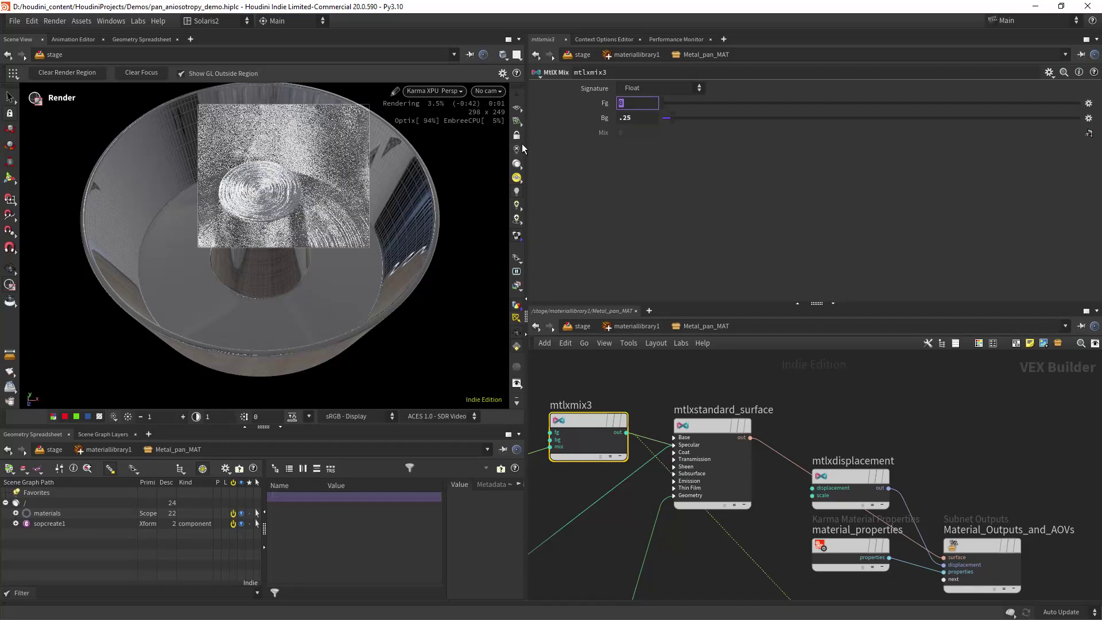
{"action": "type", "text": ".45"}
{"action": "key", "text": "Return"}
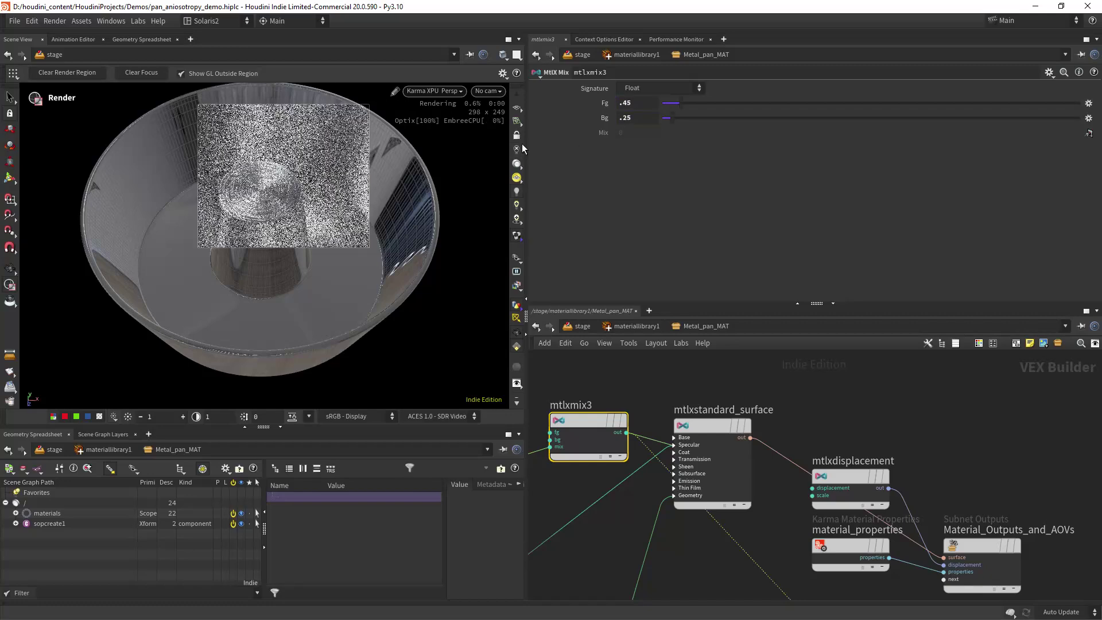
- Clear the render region and render the whole pan from a slightly adjusted view
{"action": "left_click", "coordinate": [79, 76]}
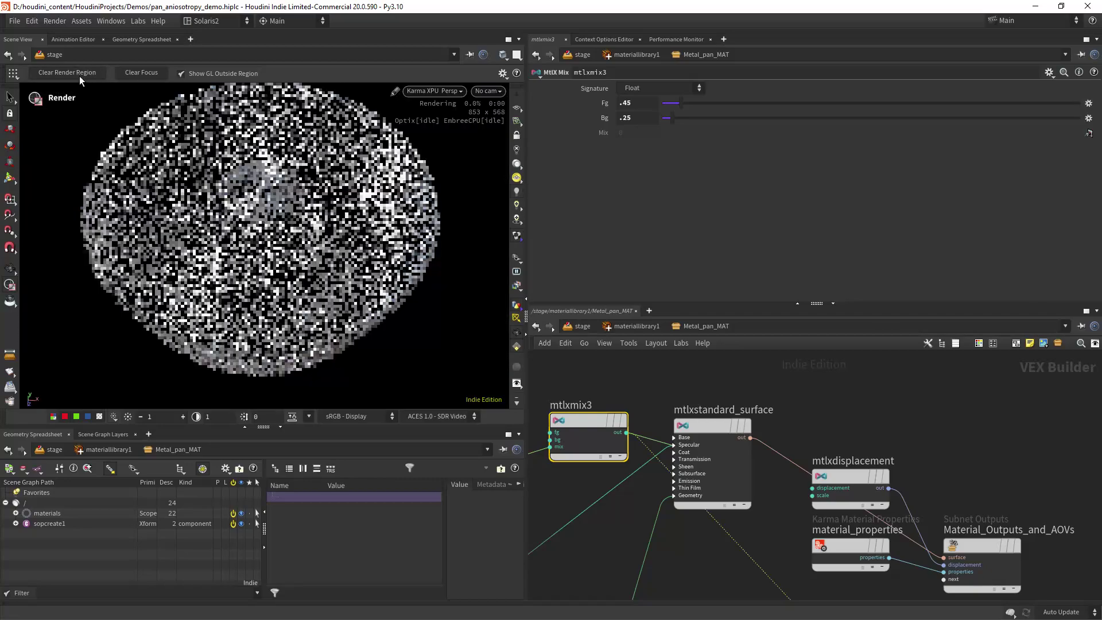
{"action": "left_click", "coordinate": [10, 284]}
{"action": "left_click_drag", "start_coordinate": [261, 229], "coordinate": [283, 229]}
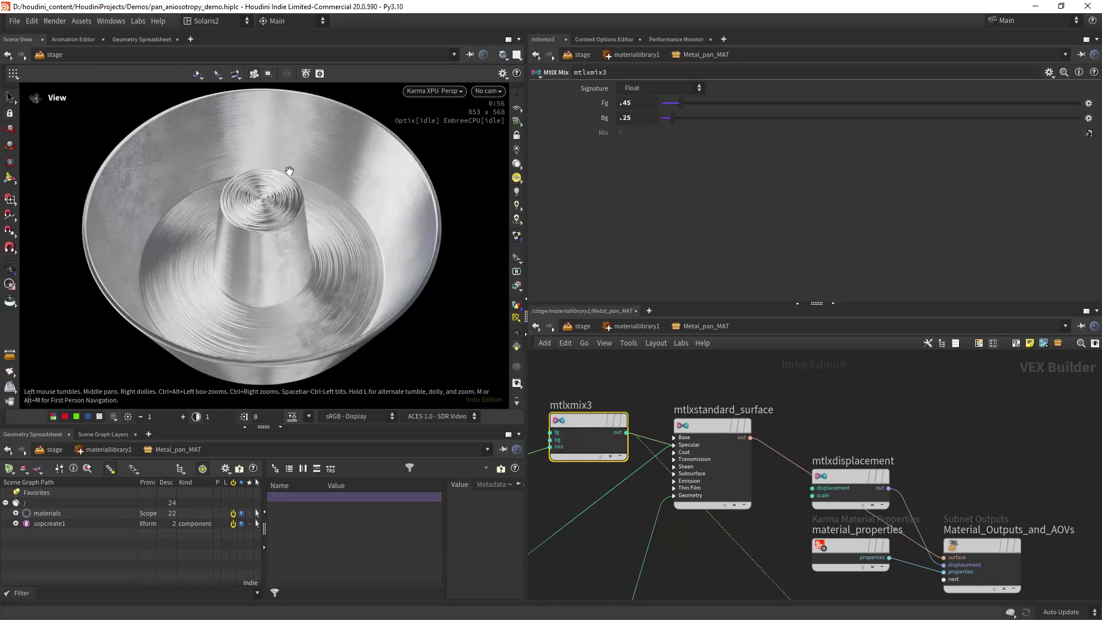
- Review the material network, return to the stage level and inspect the karmarendersettings node
{"action": "scroll", "coordinate": [838, 396], "scroll_direction": "down", "scroll_amount": 7}
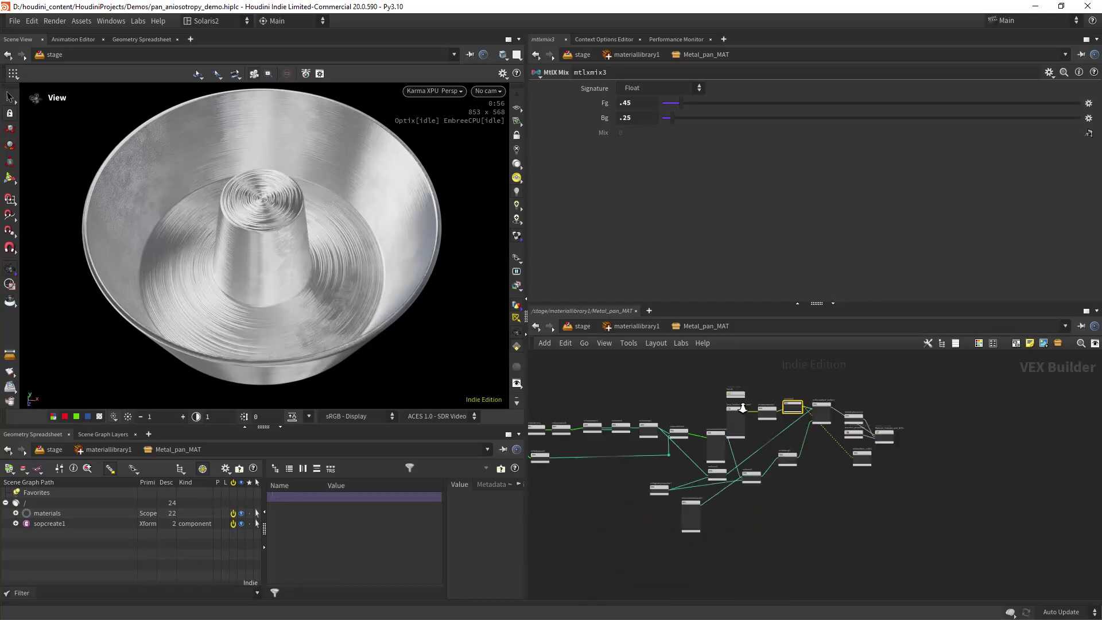
{"action": "scroll", "coordinate": [773, 512], "scroll_direction": "up", "scroll_amount": 3}
{"action": "middle_click_drag", "start_coordinate": [773, 463], "coordinate": [829, 534]}
{"action": "scroll", "coordinate": [817, 533], "scroll_direction": "down", "scroll_amount": 5}
{"action": "scroll", "coordinate": [709, 493], "scroll_direction": "up", "scroll_amount": 4}
{"action": "left_click", "coordinate": [633, 328]}
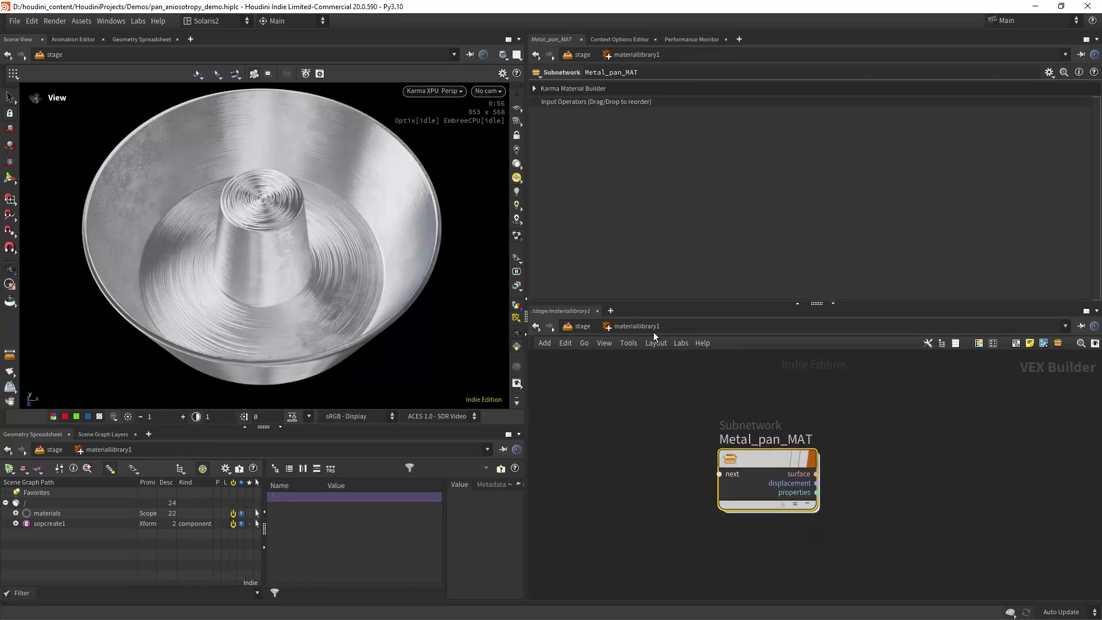
{"action": "left_click", "coordinate": [583, 326]}
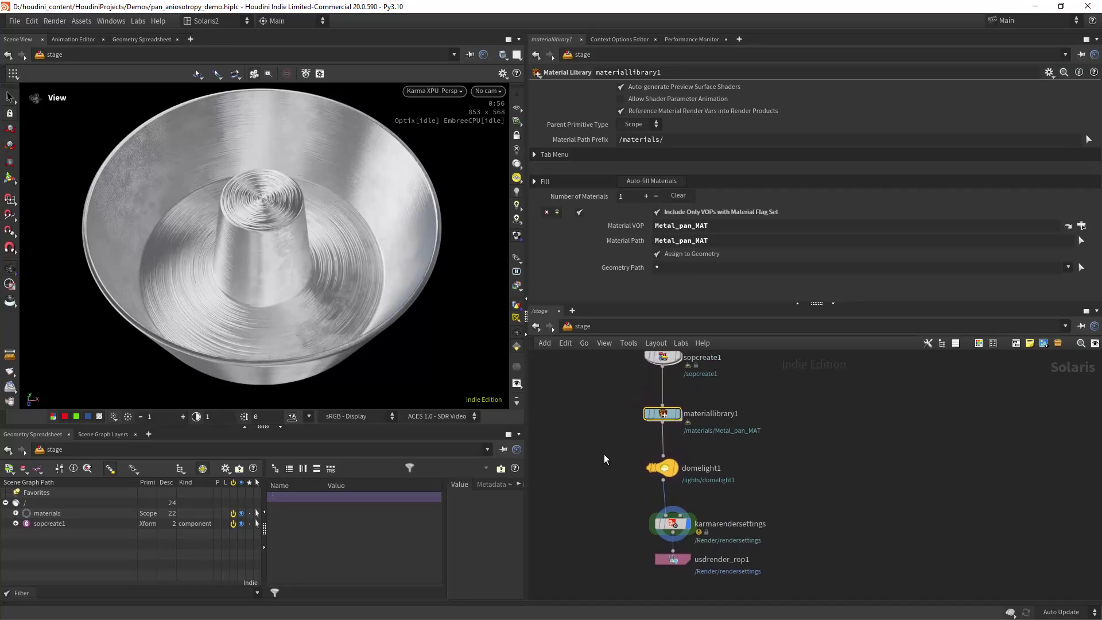
{"action": "left_click_drag", "start_coordinate": [614, 512], "coordinate": [717, 533]}
{"action": "scroll", "coordinate": [600, 487], "scroll_direction": "up", "scroll_amount": 3}
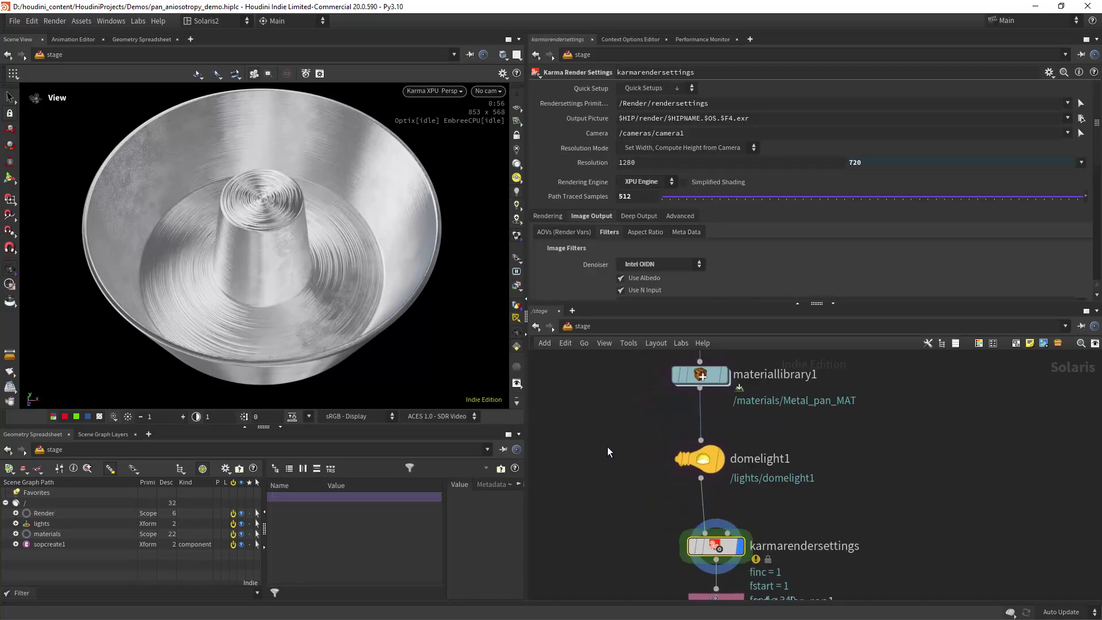
{"action": "scroll", "coordinate": [596, 445], "scroll_direction": "up", "scroll_amount": 2}
{"action": "scroll", "coordinate": [608, 430], "scroll_direction": "down", "scroll_amount": 3}
{"action": "scroll", "coordinate": [606, 436], "scroll_direction": "up", "scroll_amount": 2}
{"action": "scroll", "coordinate": [631, 420], "scroll_direction": "down", "scroll_amount": 1}
- Open the Metal_pan_MAT network inside materiallibrary1 and review its nodes
{"action": "double_click", "coordinate": [666, 432]}
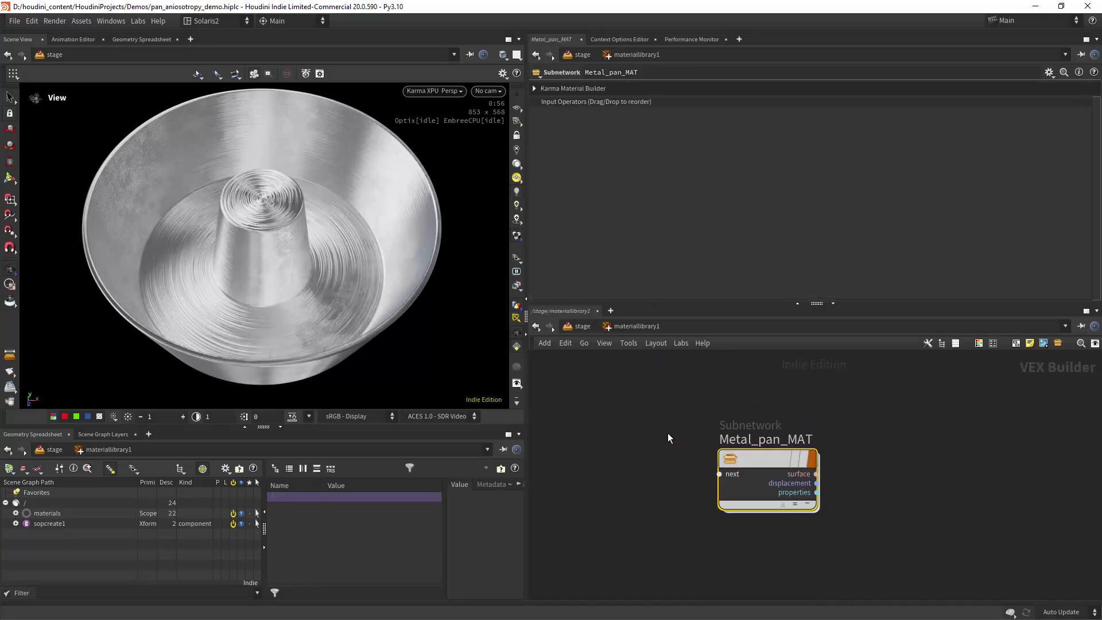
{"action": "double_click", "coordinate": [765, 456]}
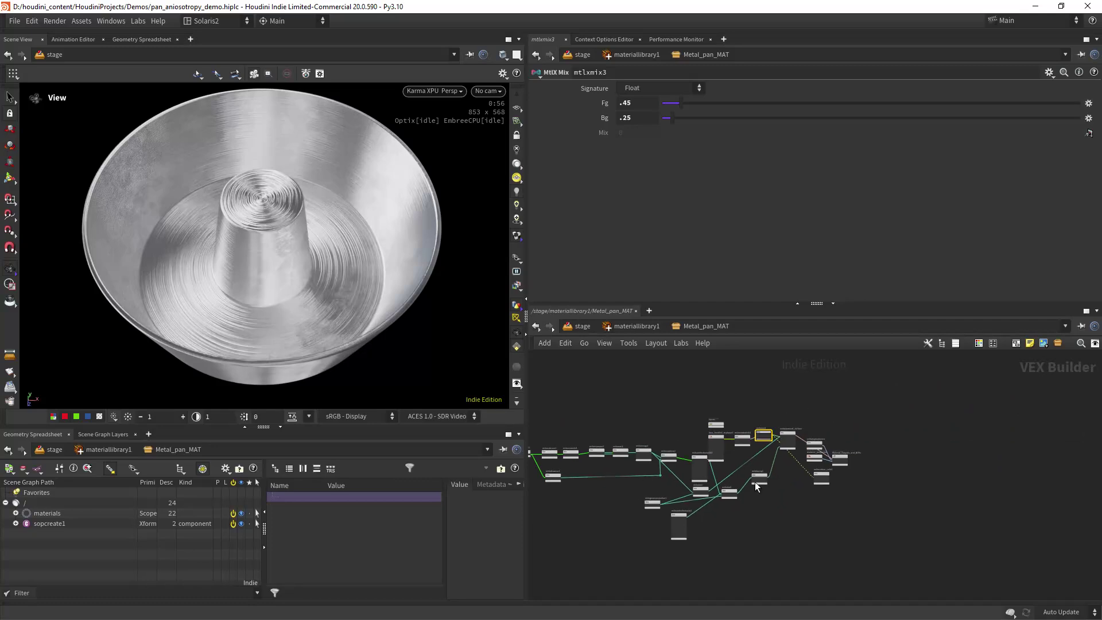
{"action": "scroll", "coordinate": [795, 497], "scroll_direction": "up", "scroll_amount": 6}
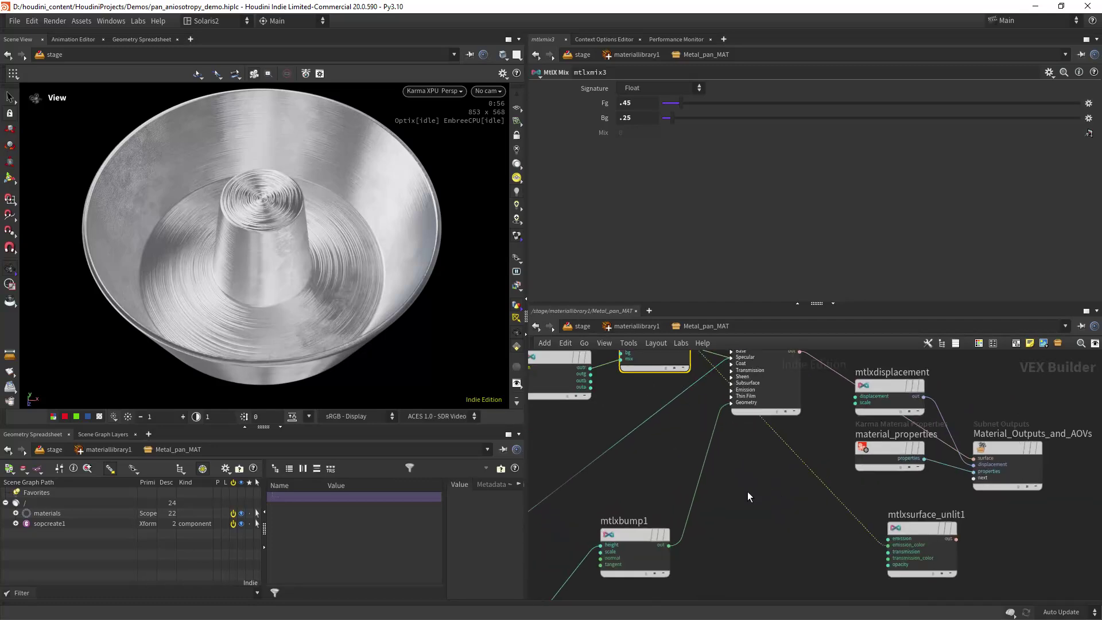
{"action": "scroll", "coordinate": [740, 525], "scroll_direction": "down", "scroll_amount": 4}
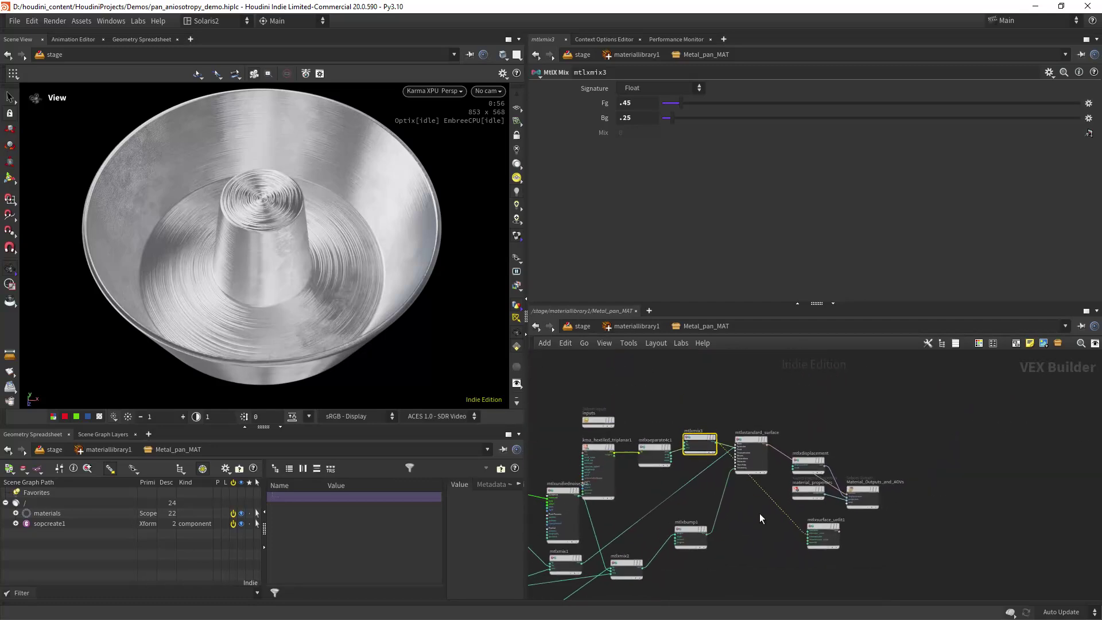